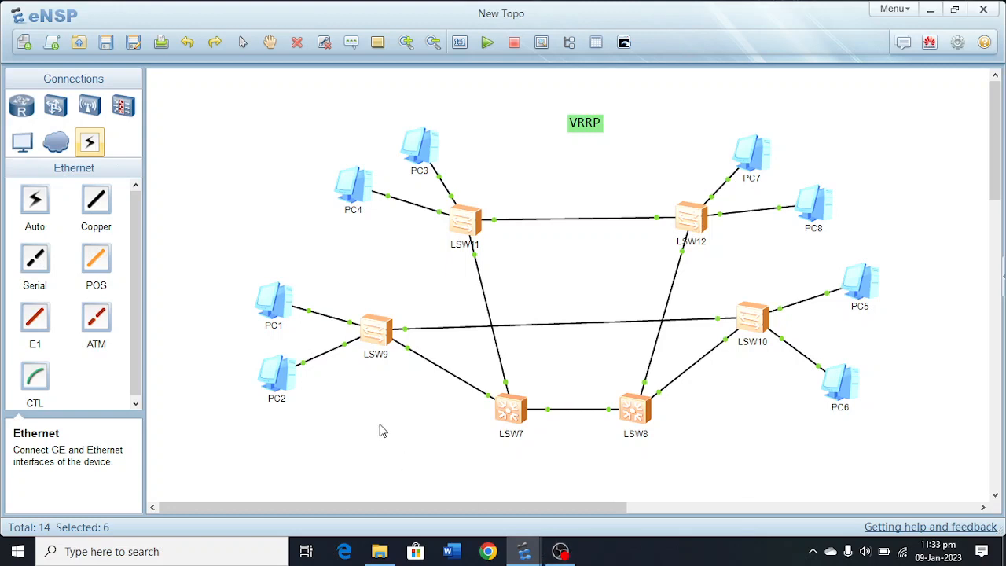
Rename the LSW9 switch in the topology as Access-SW1.
mouse_move(385, 337)
left_mouse_down()
mouse_move(393, 330)
mouse_move(384, 340)
left_mouse_up()
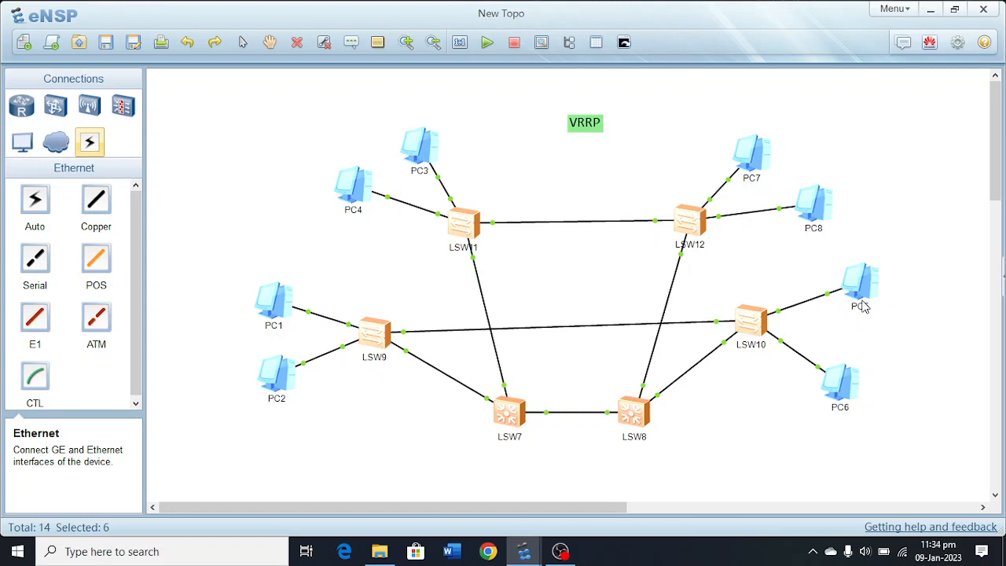
left_click(420, 441)
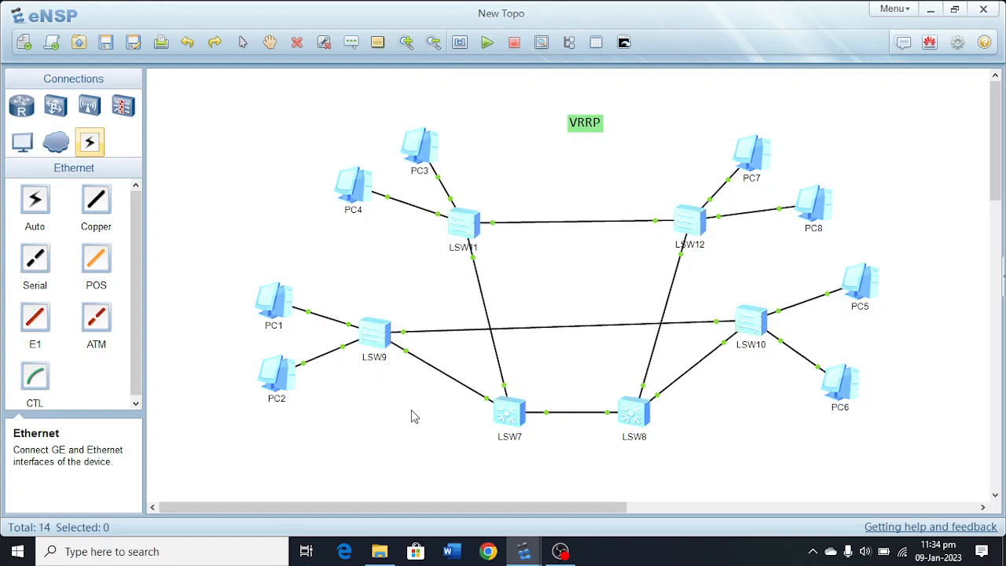
left_click(378, 358)
left_click_drag(386, 358, 333, 366)
type("Access")
type("-")
type("S")
type("W1")
left_click(335, 379)
Open the Access-SW1 switch's console, maximize its window and enter system view.
double_click(376, 334)
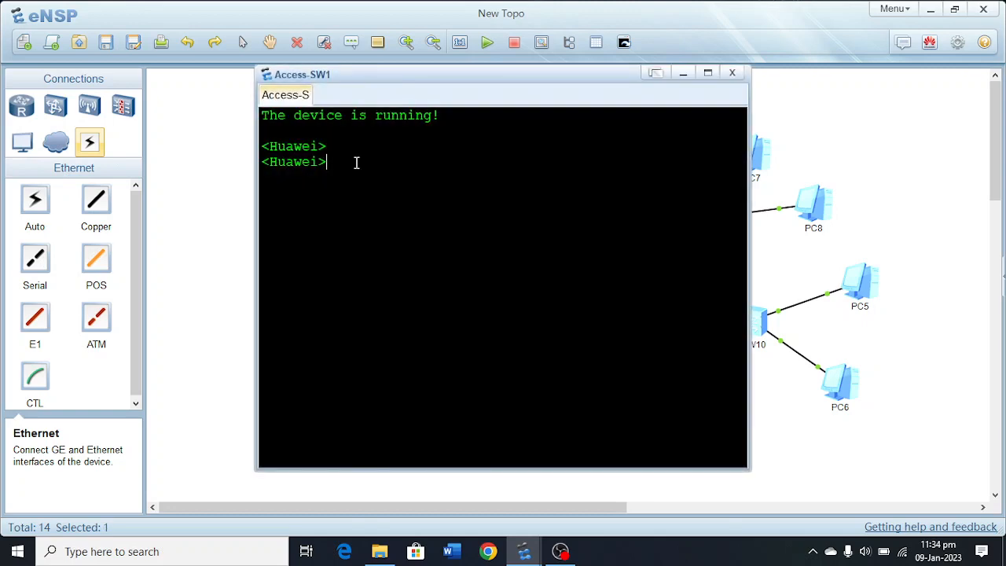
key("Return")
key("Return")
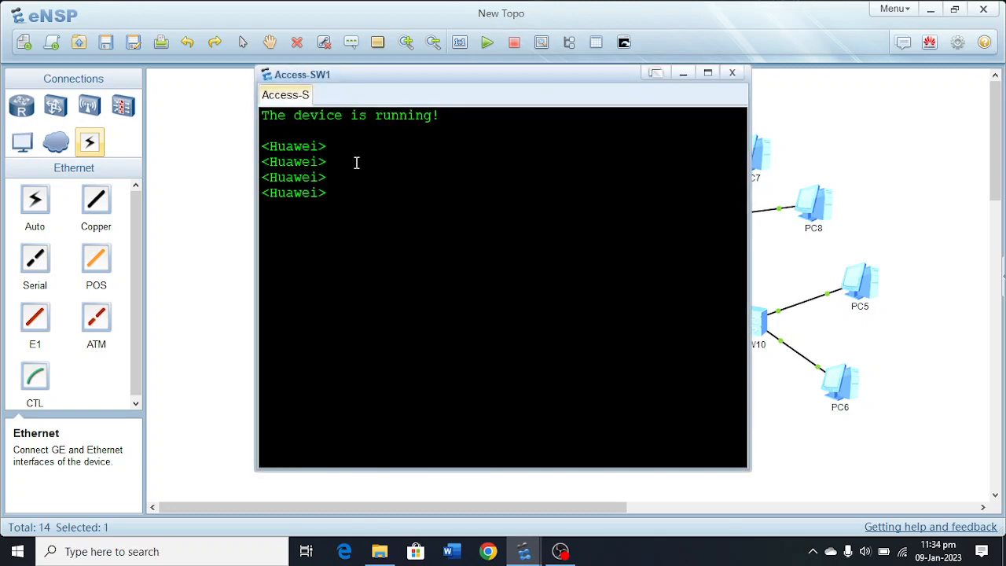
left_click(707, 74)
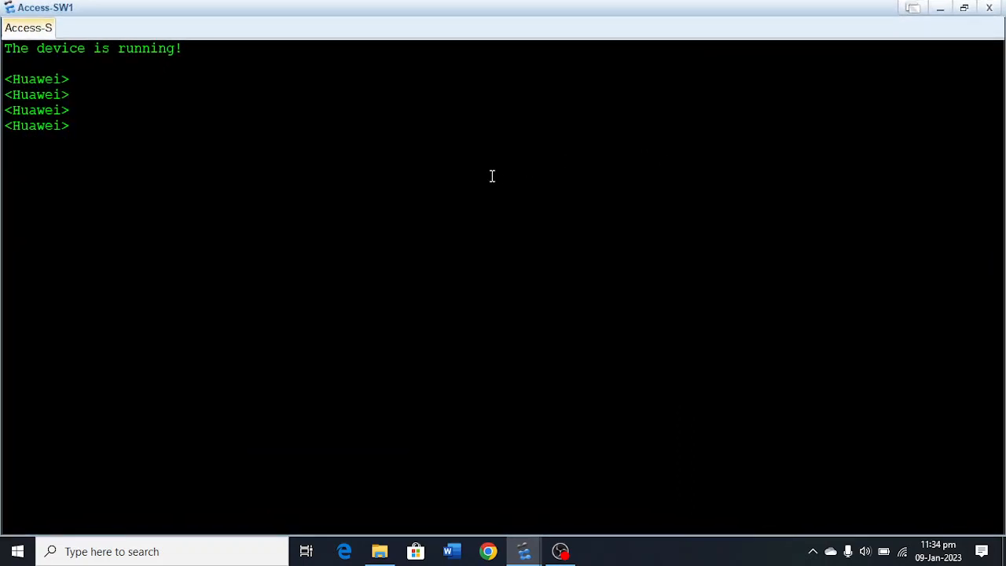
type("sy")
key("Tab")
key("Return")
key("Return")
key("Return")
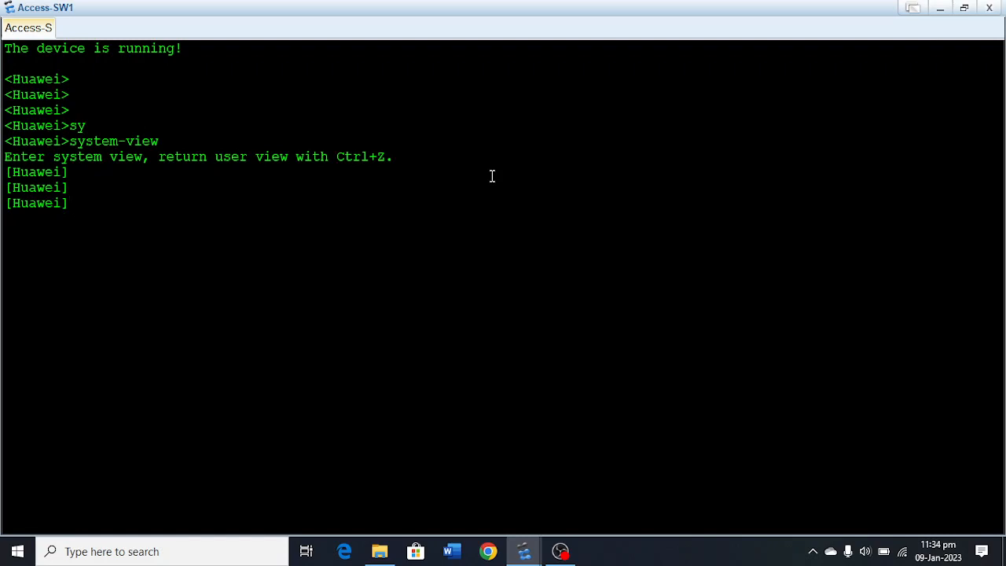
Set the switch's system name to Access-SW1 with the sysname command.
type("sy")
key("Tab")
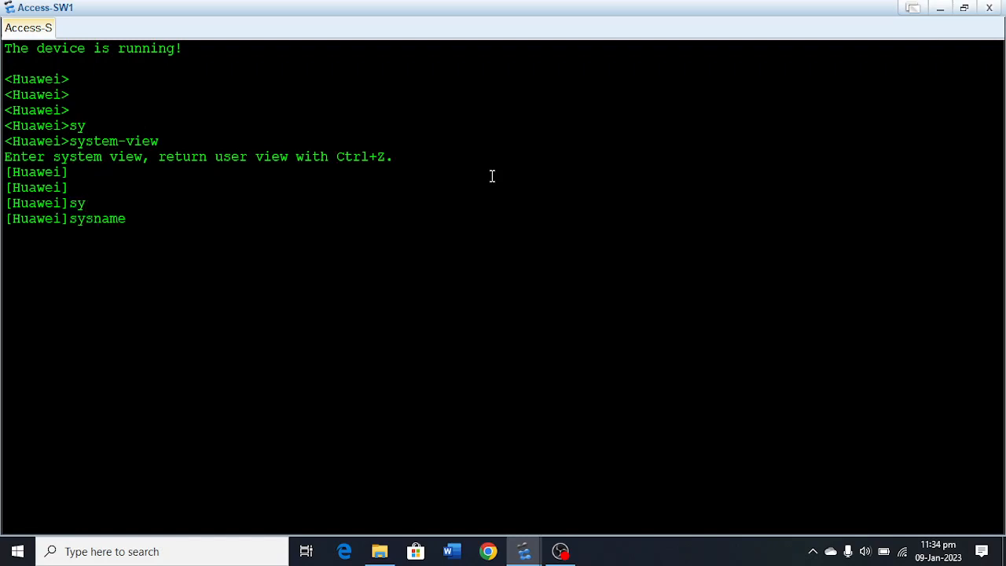
type("Access-SW1")
key("Return")
key("Return")
key("Return")
Create VLAN 10 and VLAN 20 on Access-SW1.
key("Return")
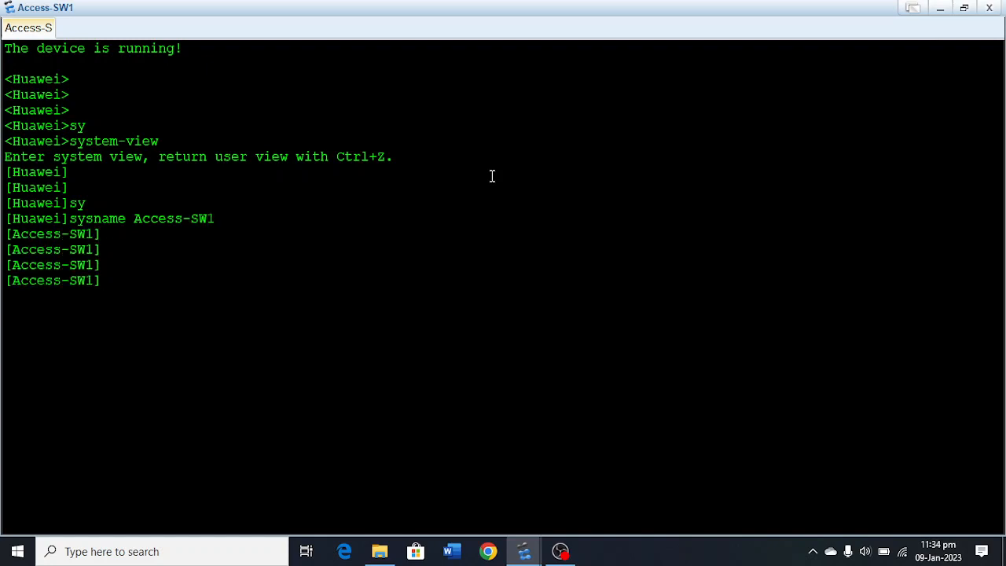
type("vlan 10")
key("Return")
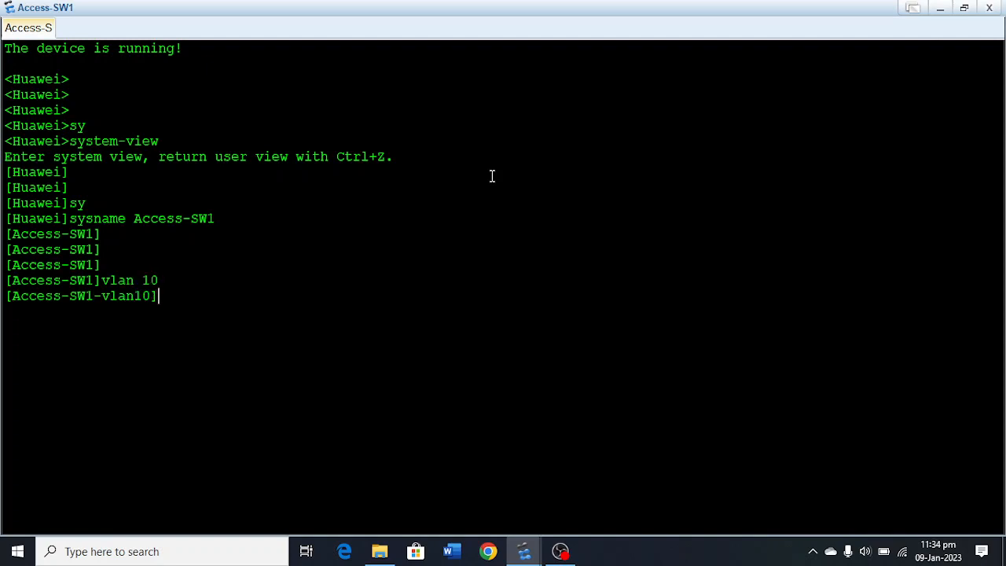
key("Up")
key("BackSpace")
key("BackSpace")
type("20")
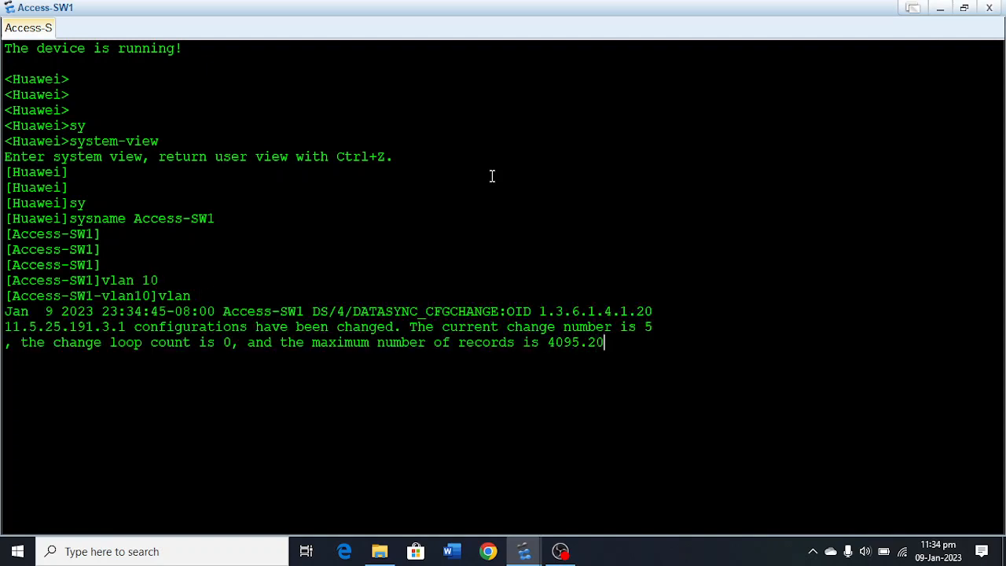
key("Return")
Create VLAN 30 and VLAN 40 on Access-SW1.
key("Up")
key("BackSpace")
key("BackSpace")
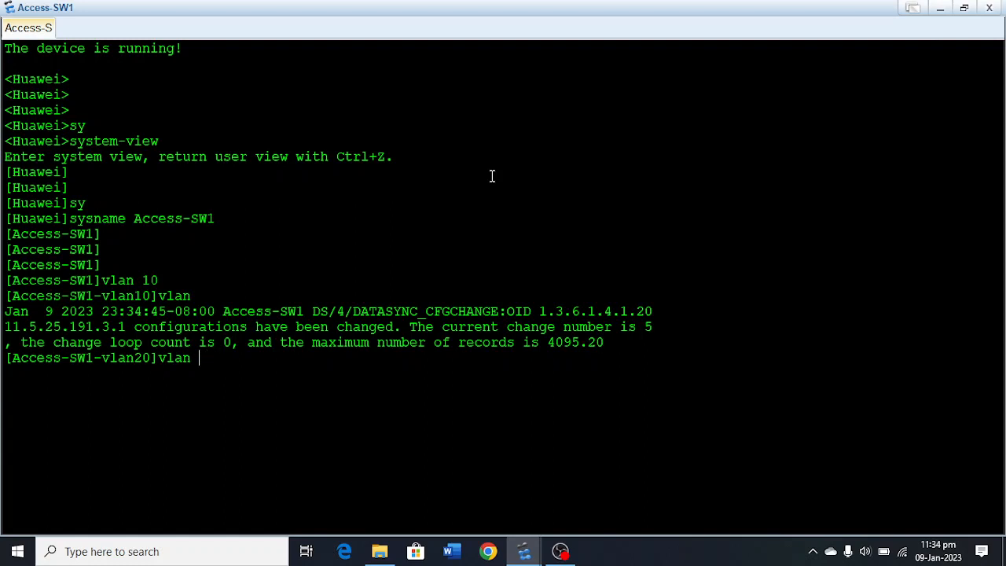
type("30")
key("Return")
key("Up")
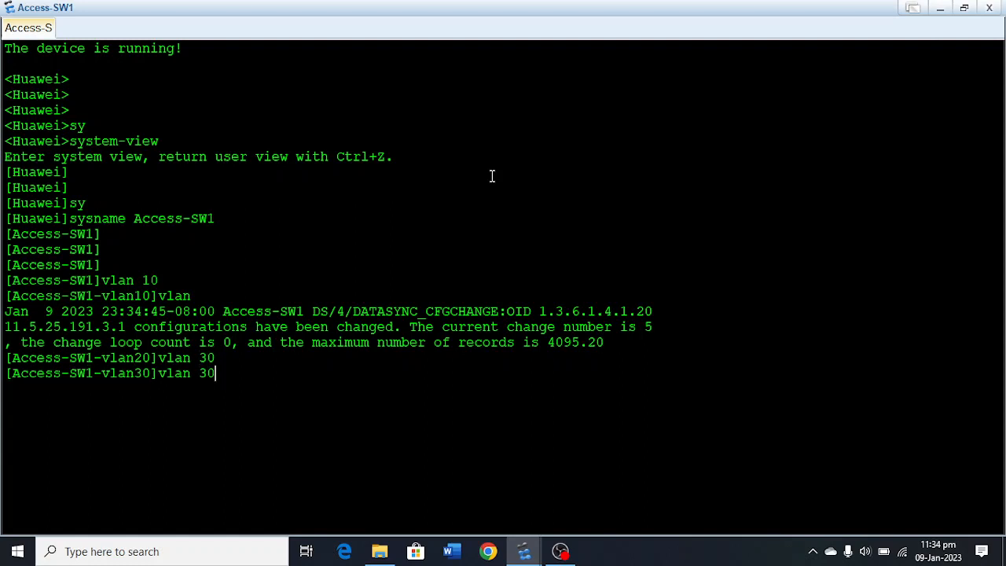
key("BackSpace")
key("BackSpace")
type("40")
key("Return")
key("Return")
key("Return")
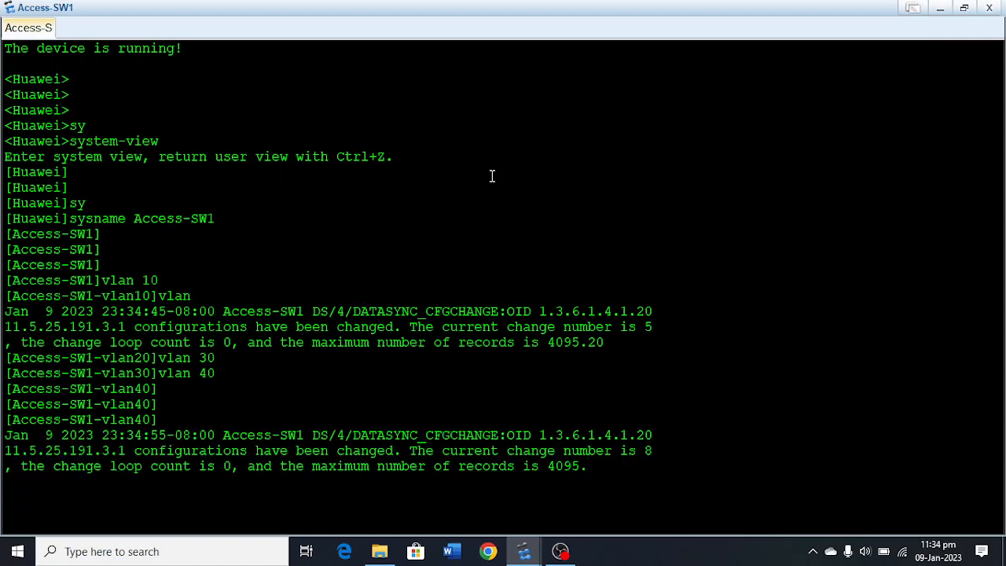
Run the vlan 40 command again and quit the VLAN view back to system view.
type("vlan 40")
key("Return")
key("Return")
key("Return")
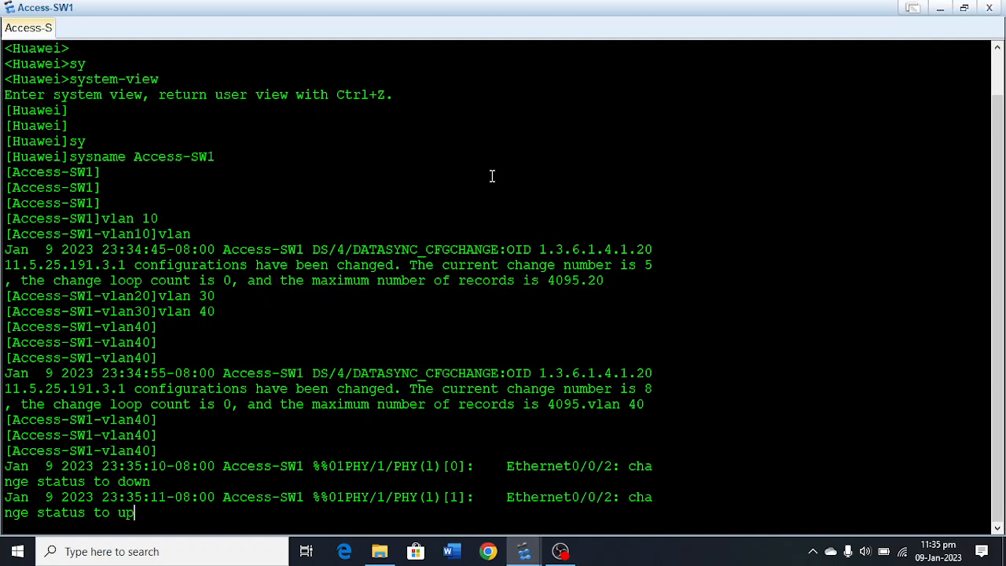
key("Return")
key("Return")
key("Return")
key("Return")
key("Return")
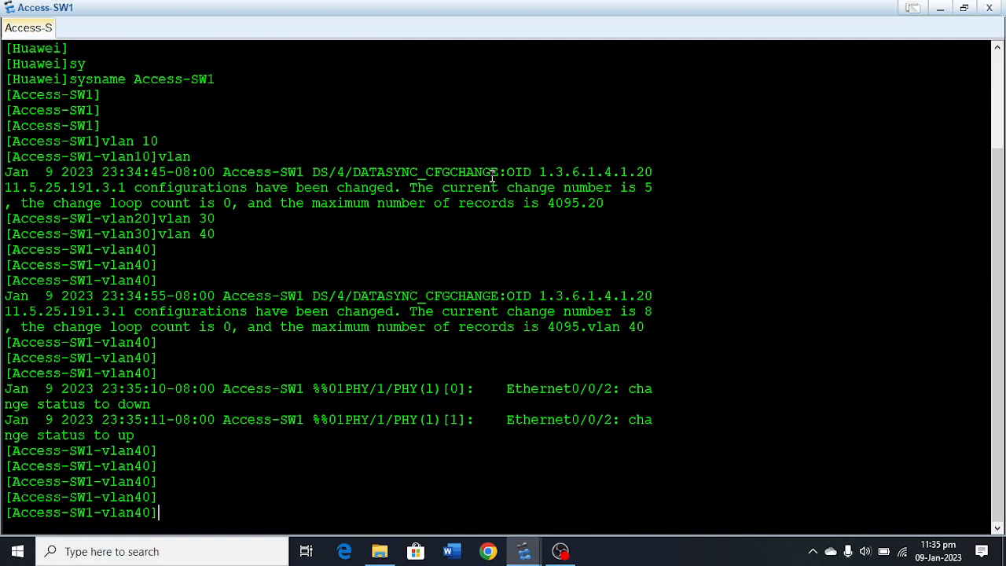
type("quit")
key("Return")
key("Return")
key("Return")
key("Return")
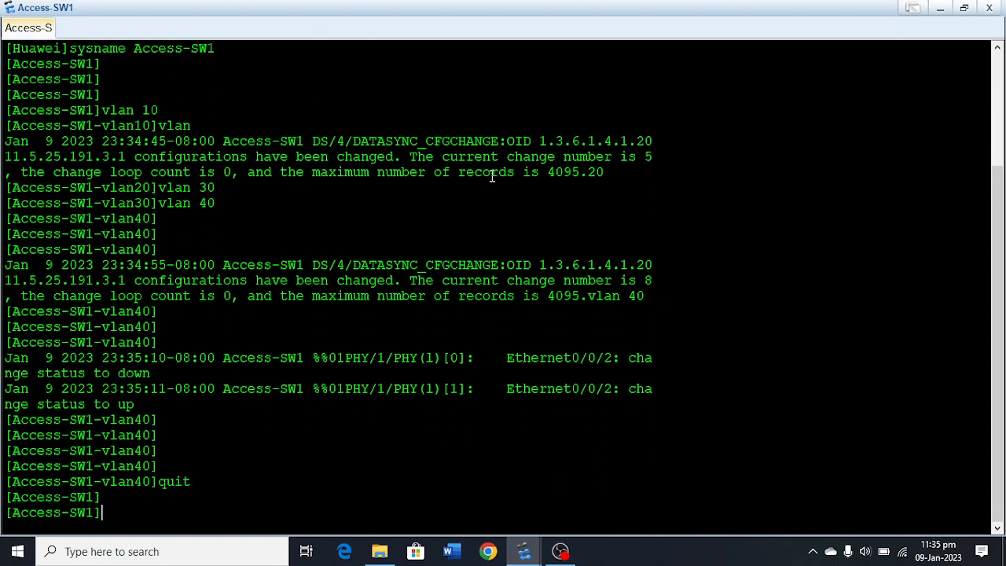
Enter the Ethernet0/0/1 interface view and set the port link type to access.
type("inter")
key("Tab")
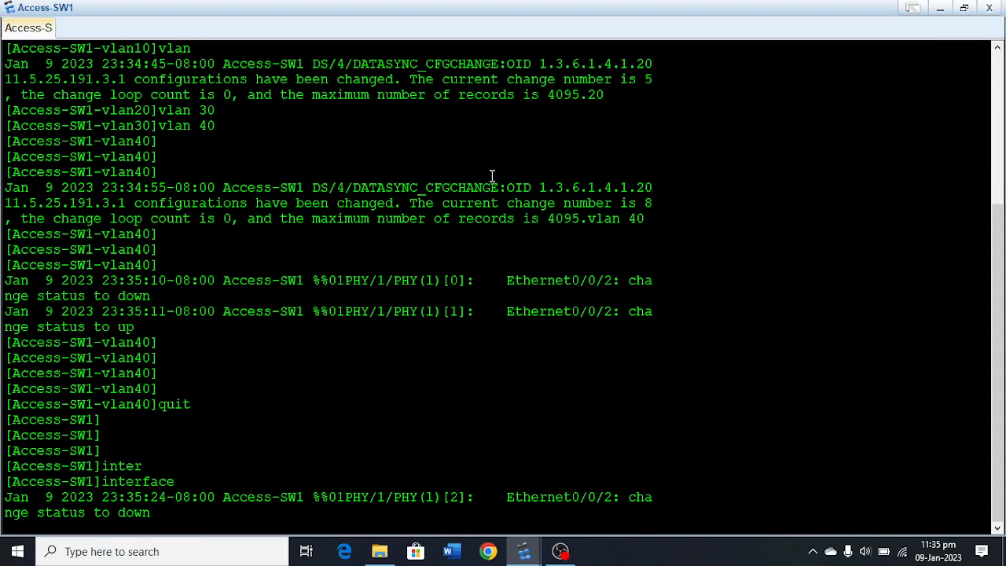
type("e Eth")
key("Tab")
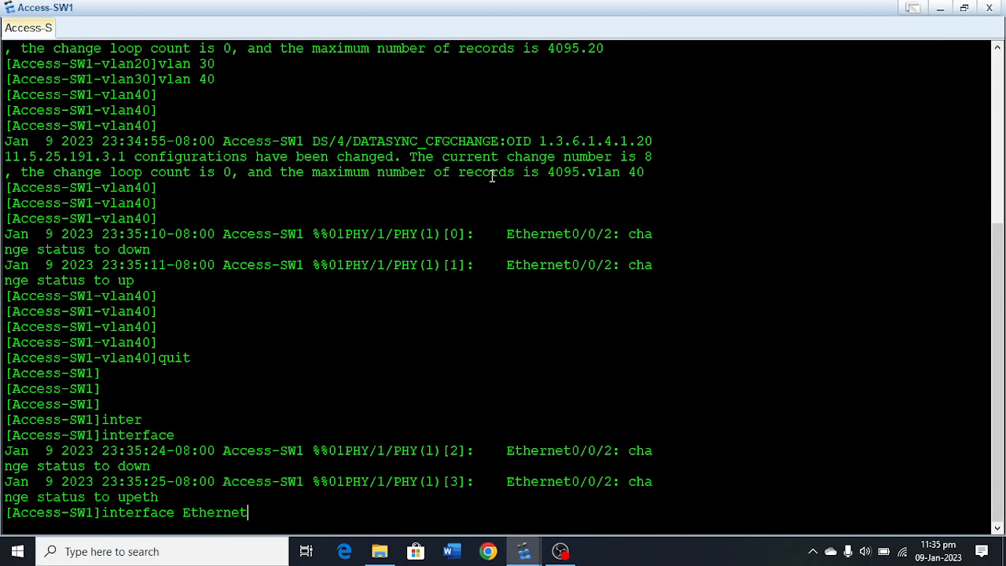
type("0/0/1")
key("Return")
key("Return")
key("Return")
key("Return")
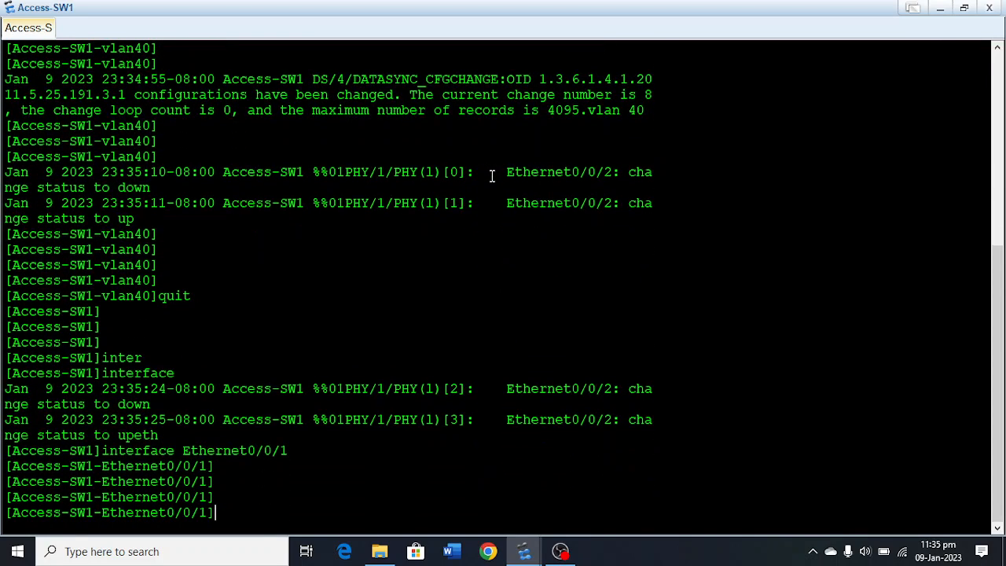
type("por")
key("Tab")
type("li")
key("Tab")
type("t")
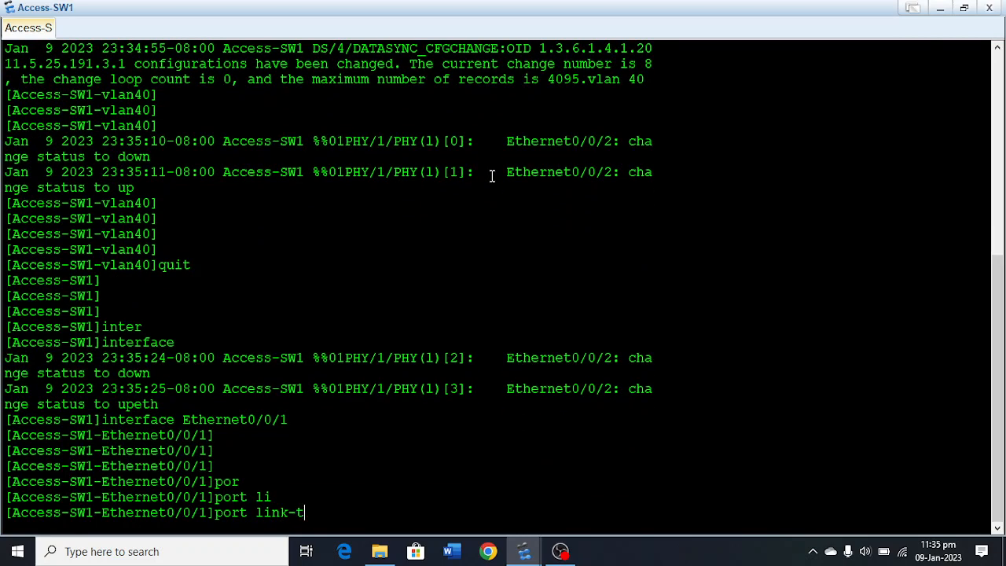
key("Tab")
type("ac")
key("Tab")
key("Return")
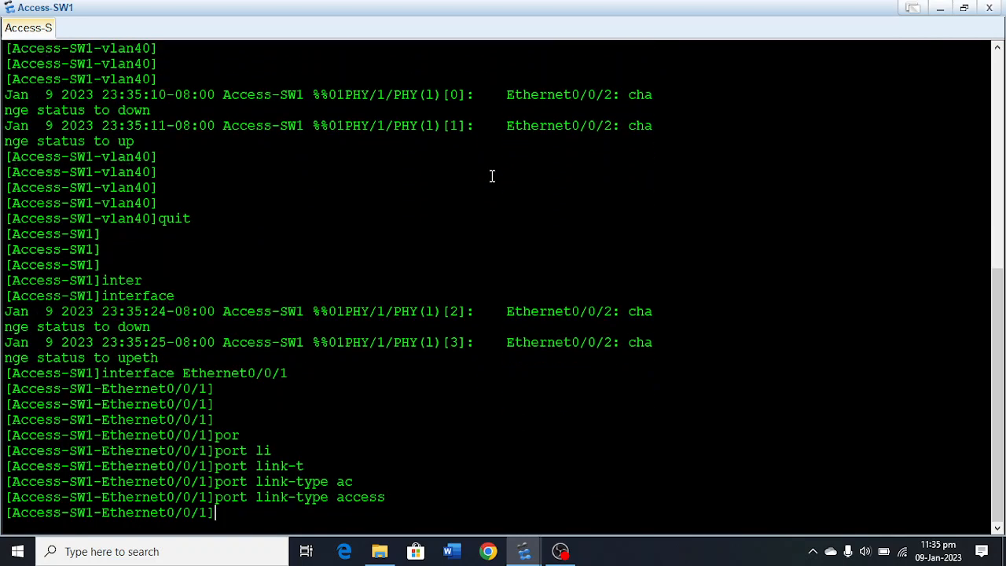
Assign default VLAN 10 to Ethernet0/0/1 and quit the interface view.
type("po")
key("Tab")
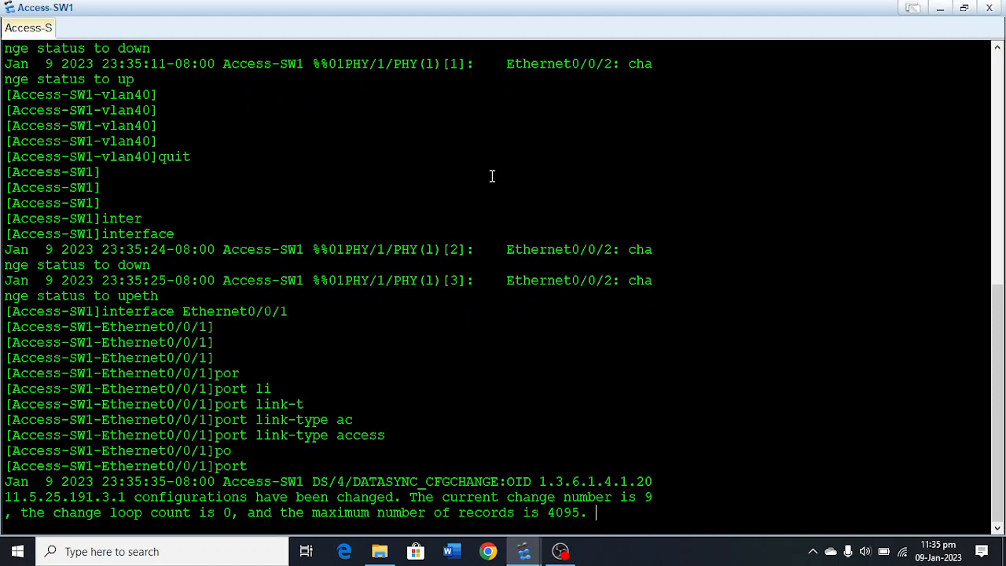
type("ac")
key("BackSpace")
key("BackSpace")
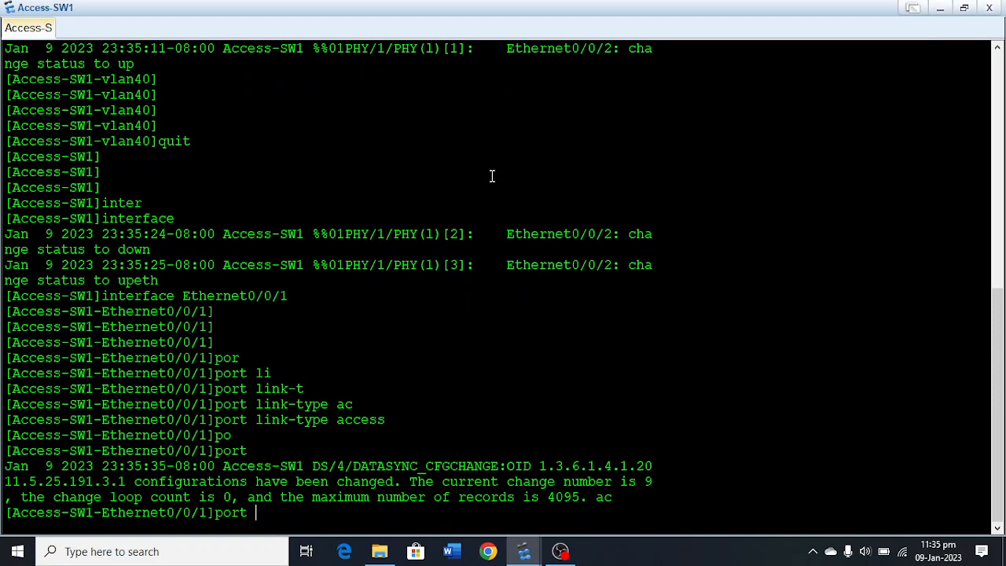
type("de")
key("Tab")
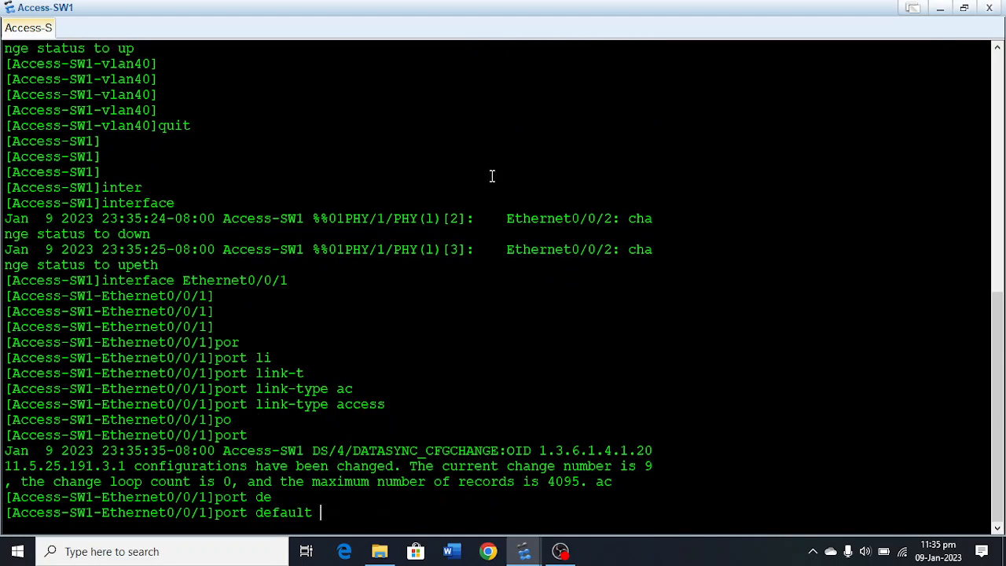
type("v")
key("Tab")
type("10")
key("Return")
key("Return")
key("Return")
key("Return")
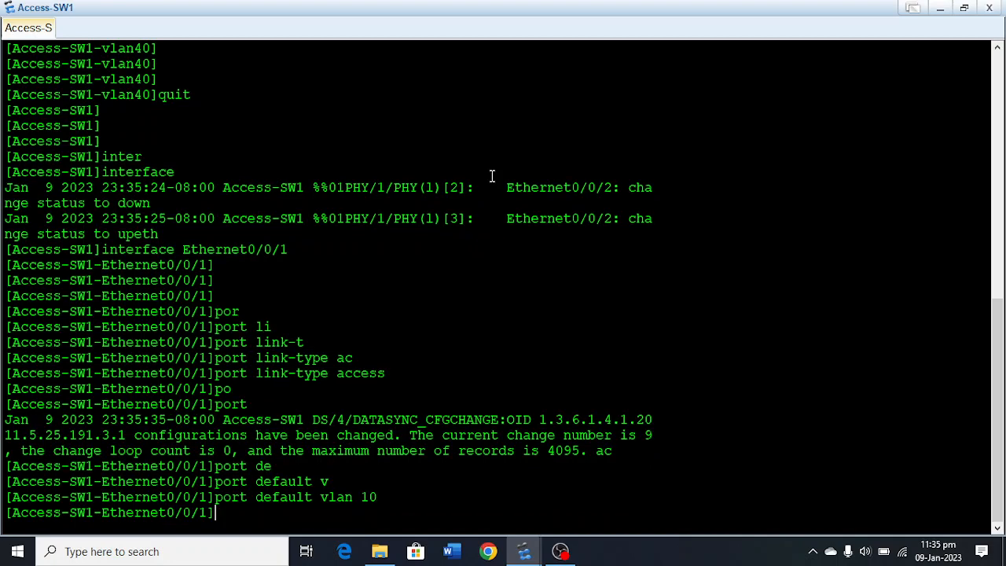
type("quit")
key("Return")
Enter the Ethernet0/0/2 interface view and set the port link type to access.
type("inter")
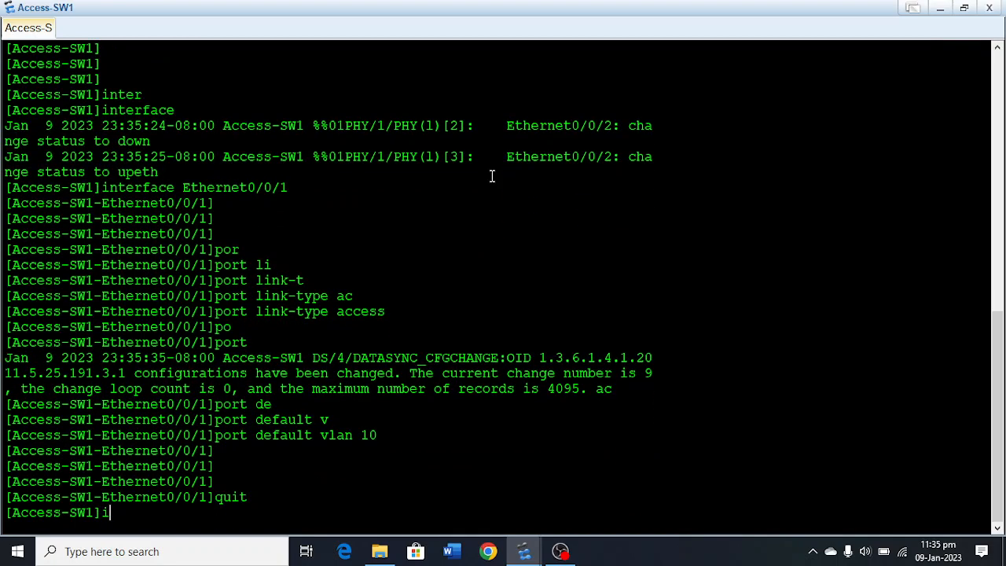
key("Tab")
type("eth")
key("Tab")
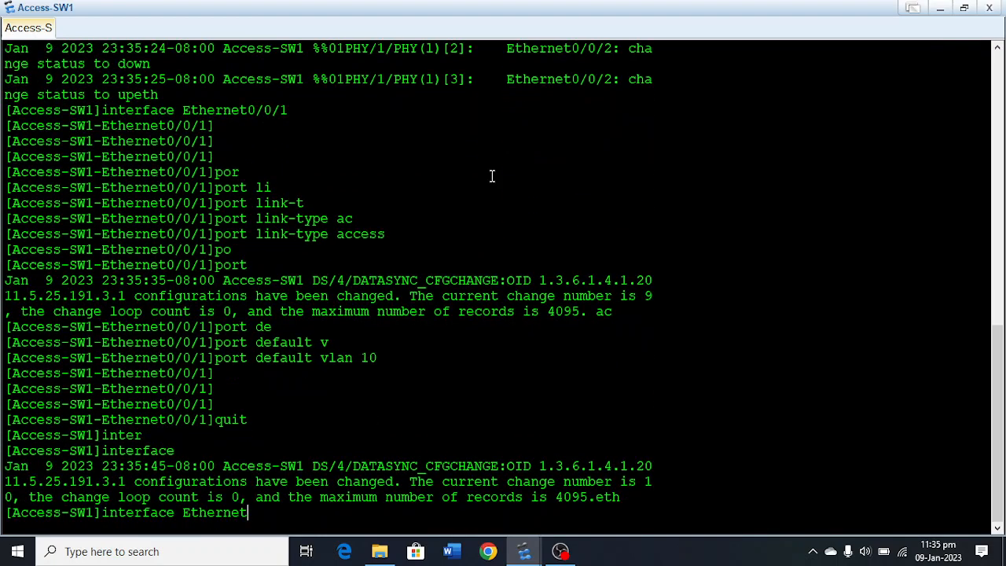
type("0/0/2")
key("Return")
key("Return")
key("Return")
type("po")
key("Tab")
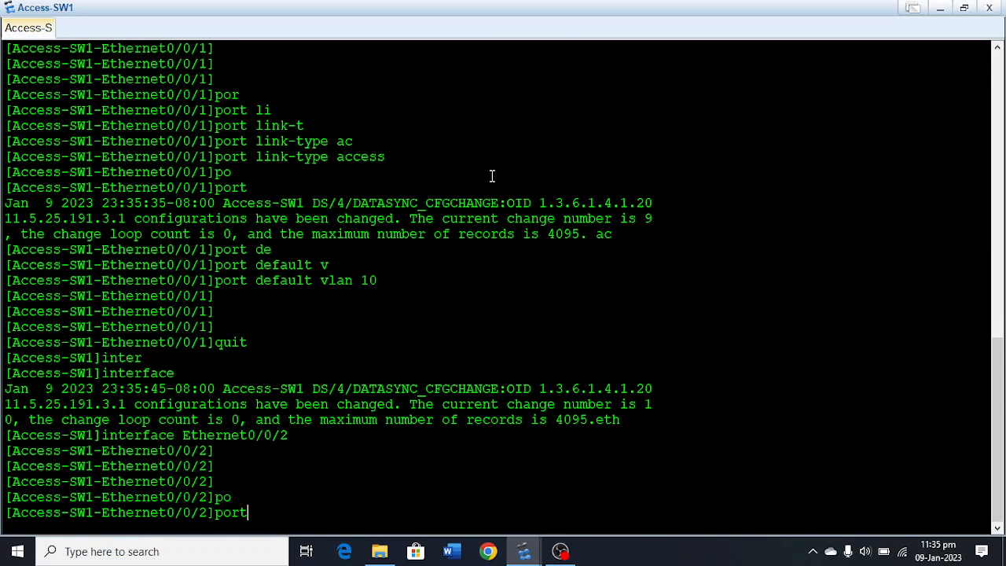
type("li")
key("Tab")
type("t")
key("Tab")
type("ac")
key("Tab")
key("Return")
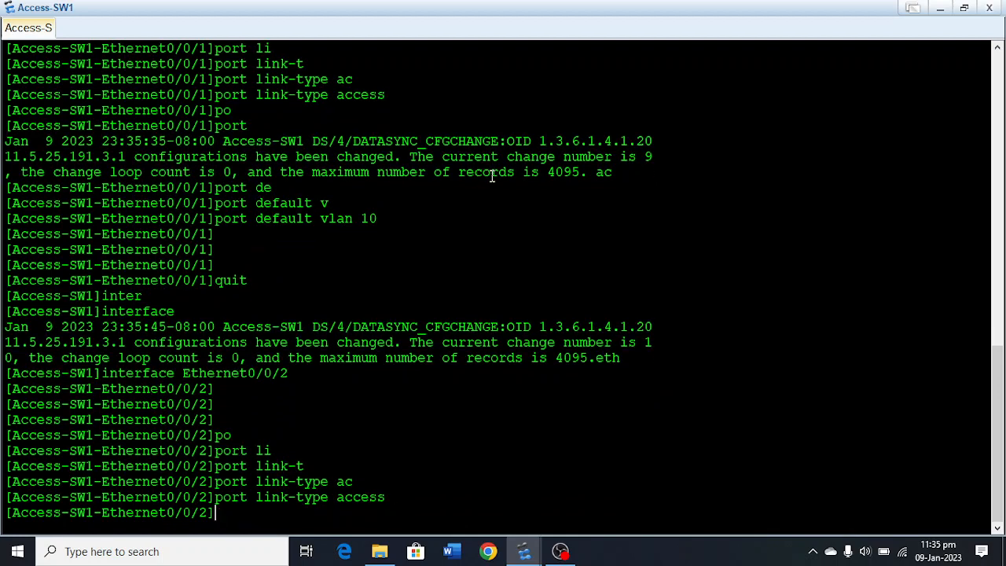
Assign default VLAN 20 to Ethernet0/0/2 and quit the interface view.
type("po")
key("Tab")
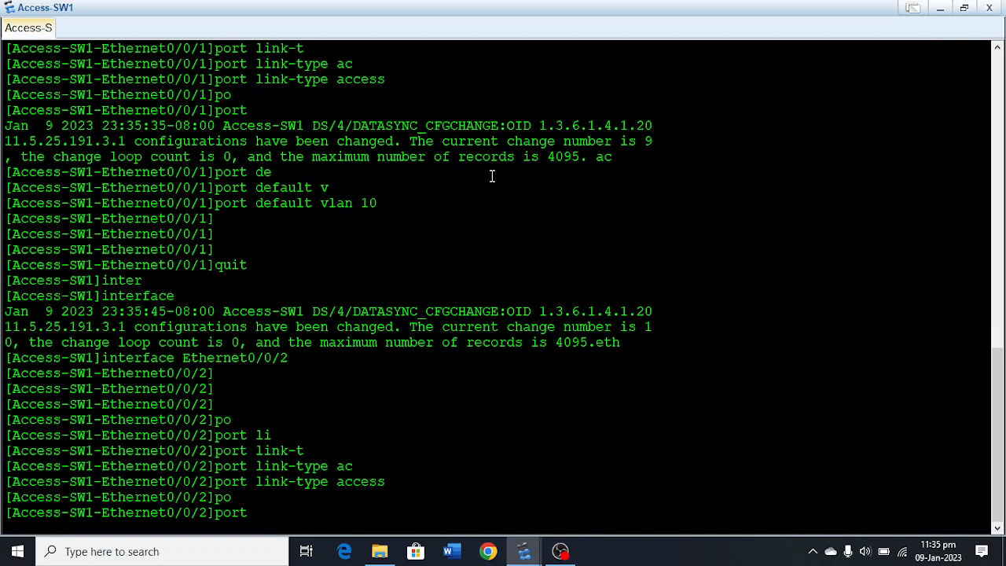
type("de")
key("Tab")
type("v")
key("Tab")
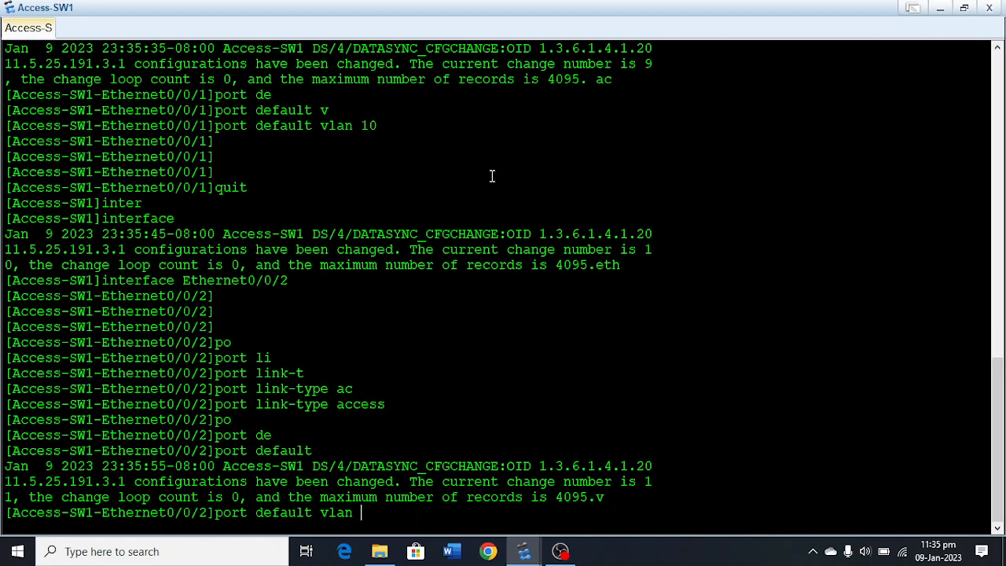
type("20")
key("Return")
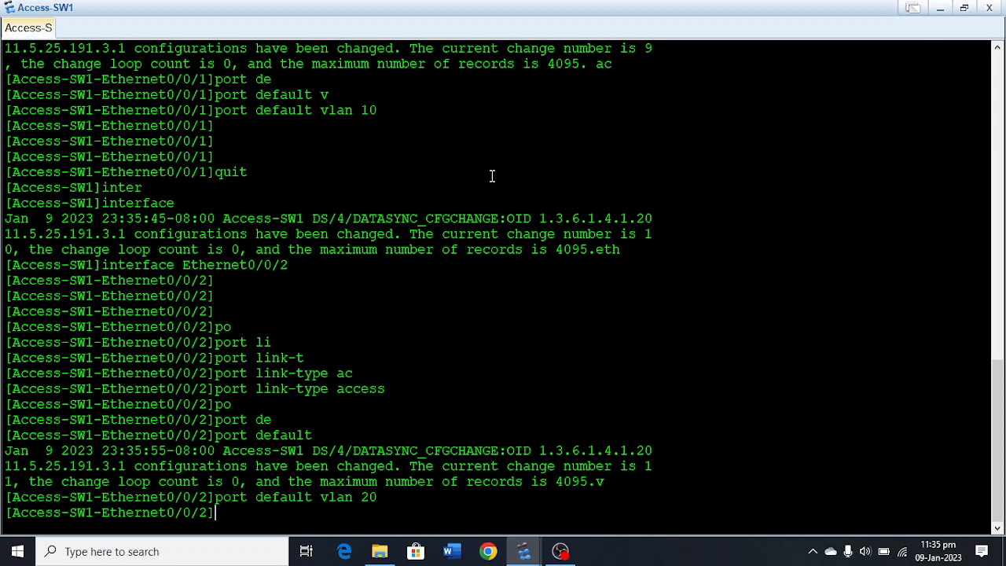
key("Return")
key("Return")
key("Return")
type("quit")
key("Return")
Create a port group on Access-SW1 with members GigabitEthernet 0/0/1 to GigabitEthernet 0/0/2.
type("finte")
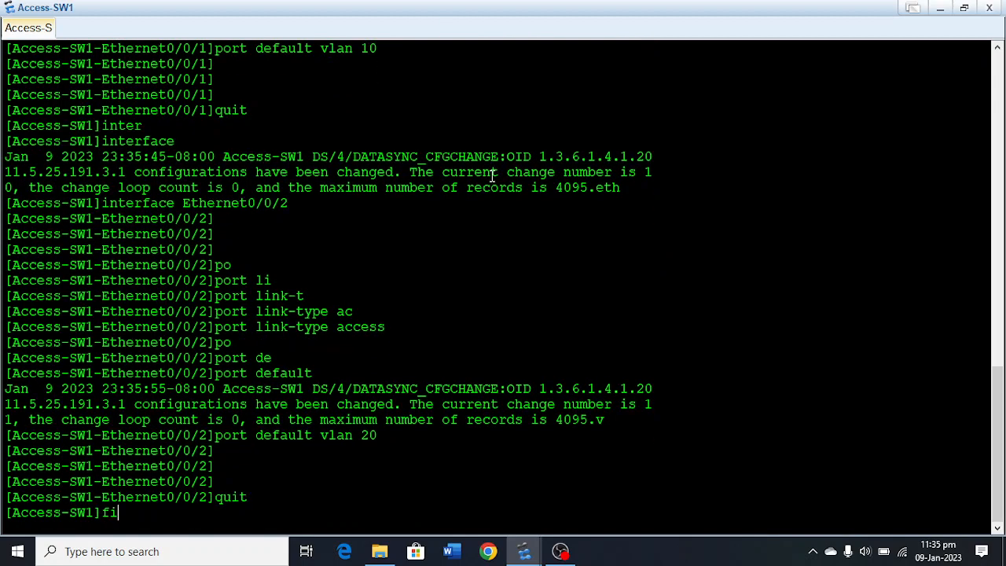
key("BackSpace")
key("BackSpace")
key("BackSpace")
key("BackSpace")
key("BackSpace")
type("por")
key("Tab")
type("-g")
key("Tab")
type("g")
key("Tab")
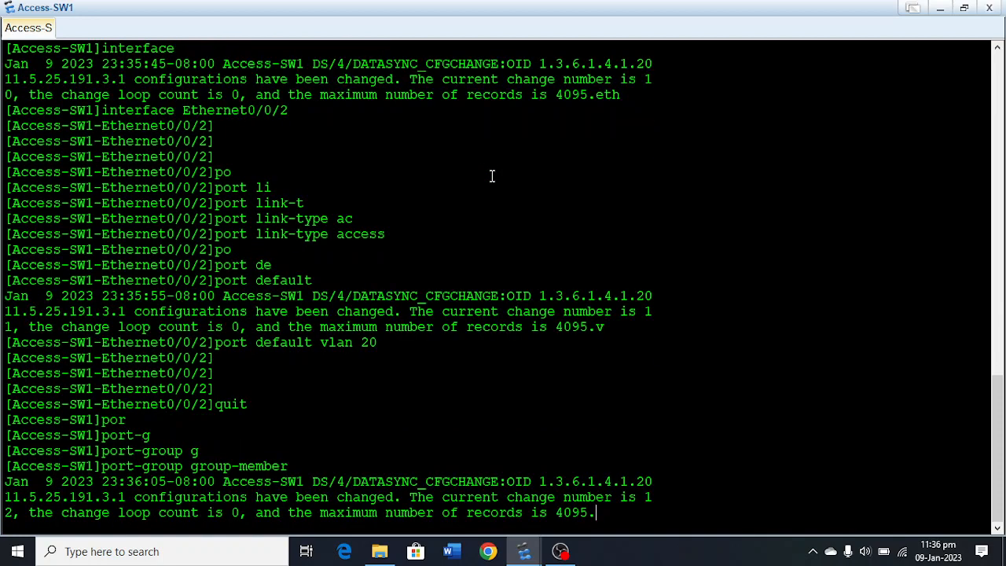
type("gi")
key("Tab")
type("0/0/1 to Gigabi")
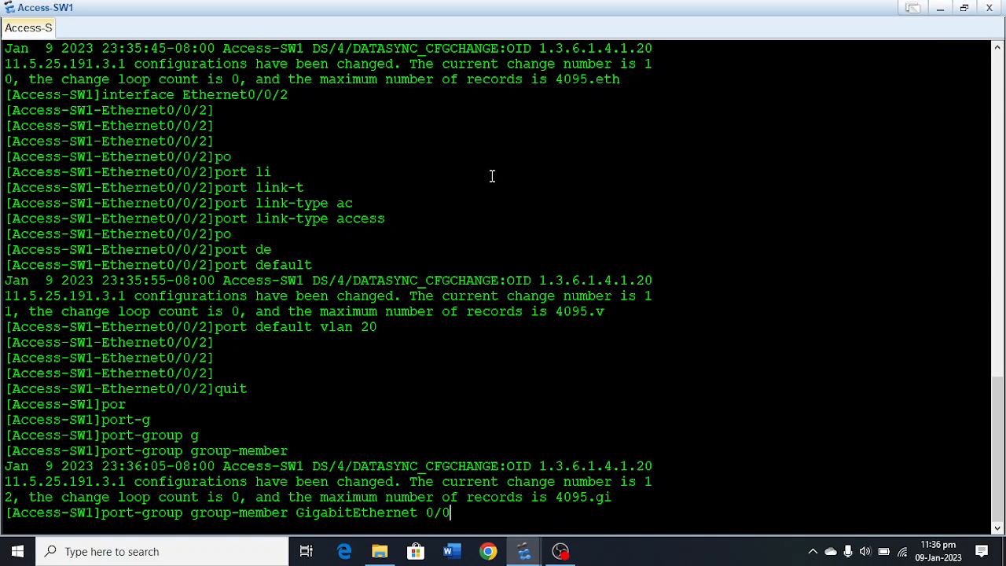
key("Tab")
type("0/0/2")
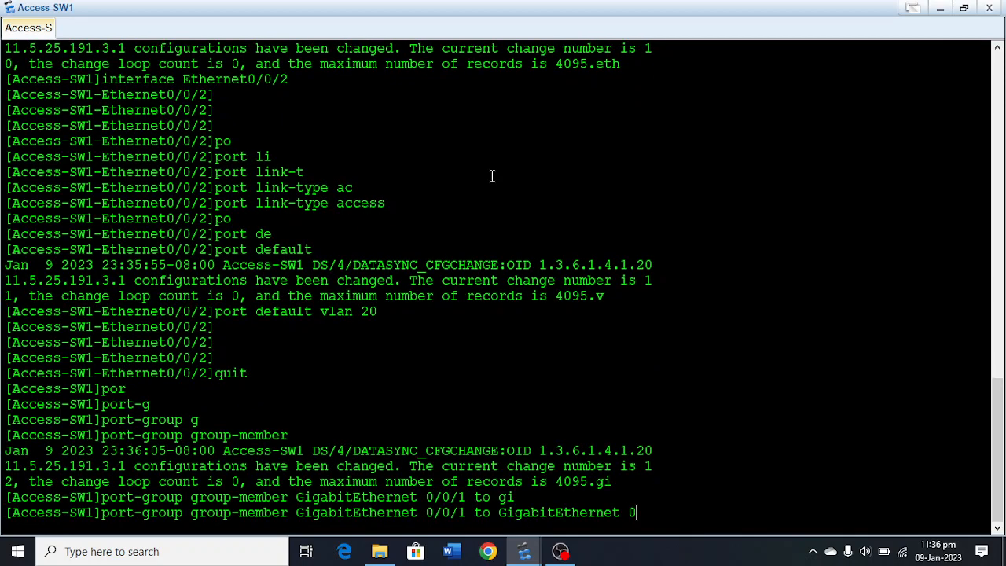
key("Return")
key("Return")
key("Return")
key("Return")
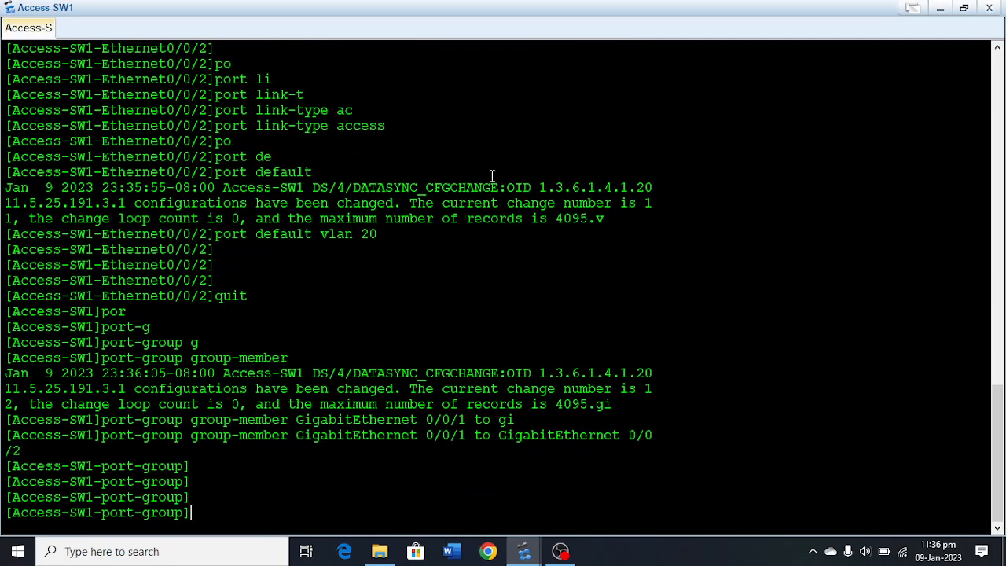
Set the link type of the Access-SW1 port group to trunk.
type("p")
key("BackSpace")
type("po")
key("Tab")
type("li")
key("Tab")
type("t")
key("Tab")
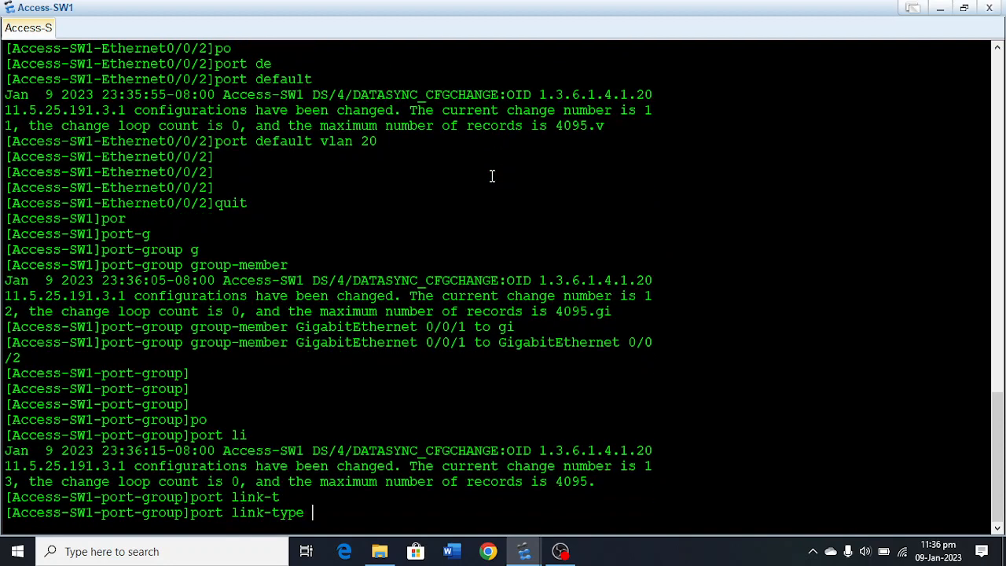
type("tr")
Allow VLANs 10, 20, 30 and 40 to pass on the port group's trunk ports.
key("Tab")
key("Return")
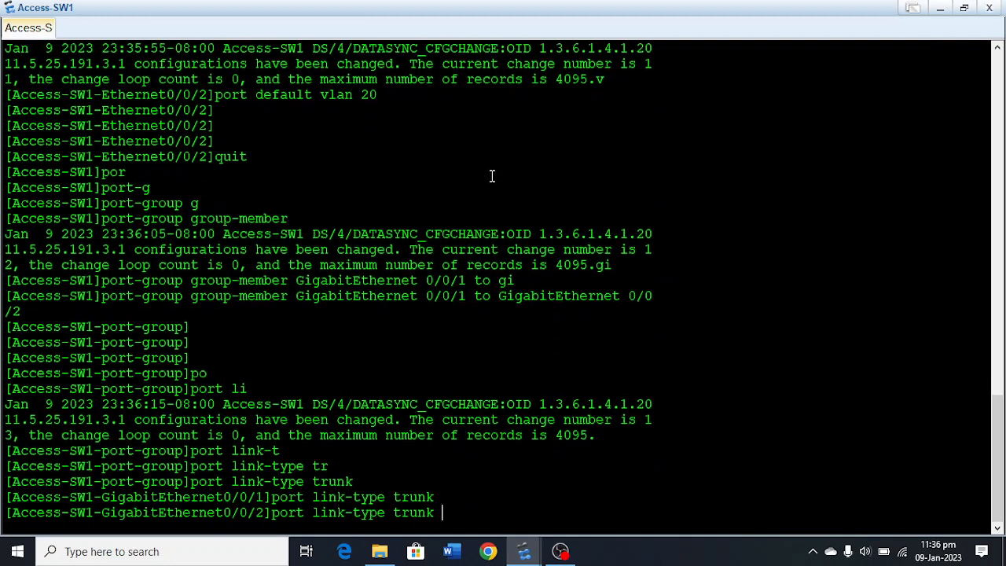
key("Return")
key("Return")
type("po")
key("Tab")
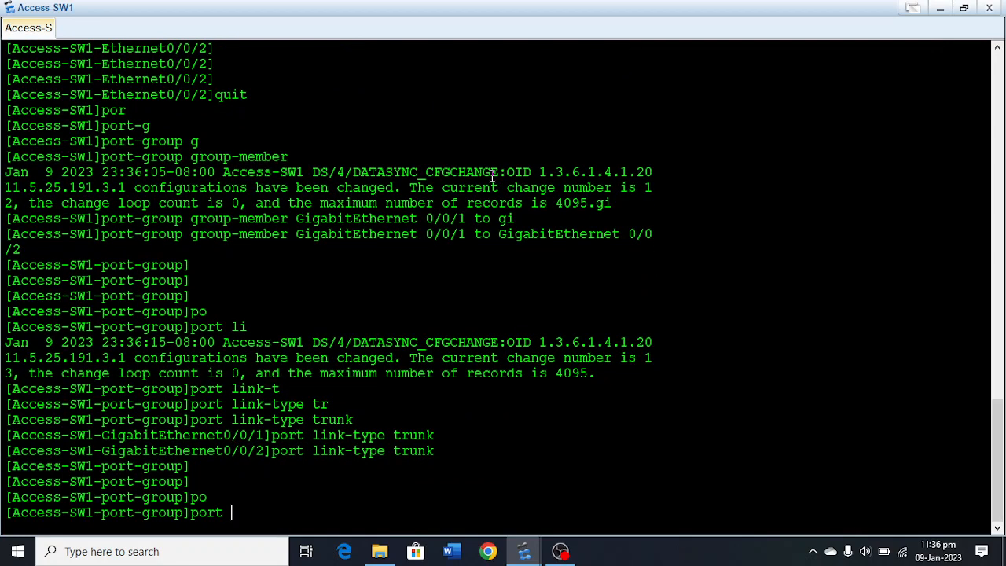
type("tr")
key("Tab")
type("al")
key("Tab")
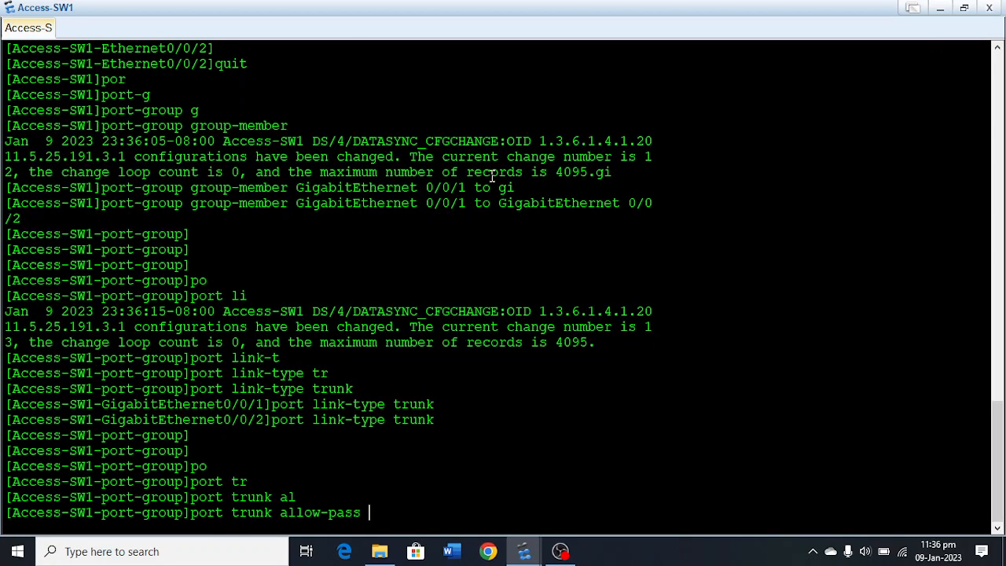
type("v")
key("Tab")
type("10")
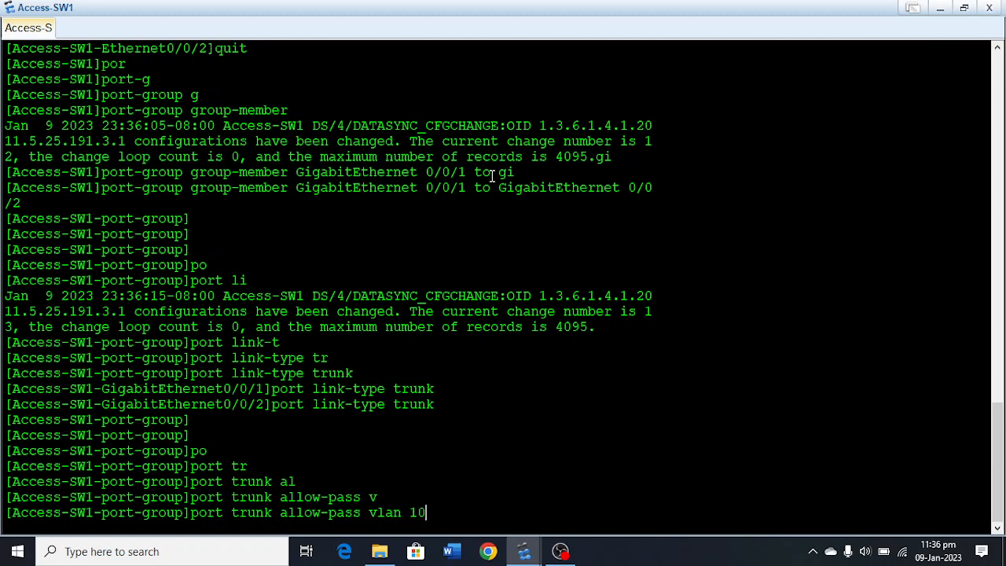
type(" 20 30 4095.40")
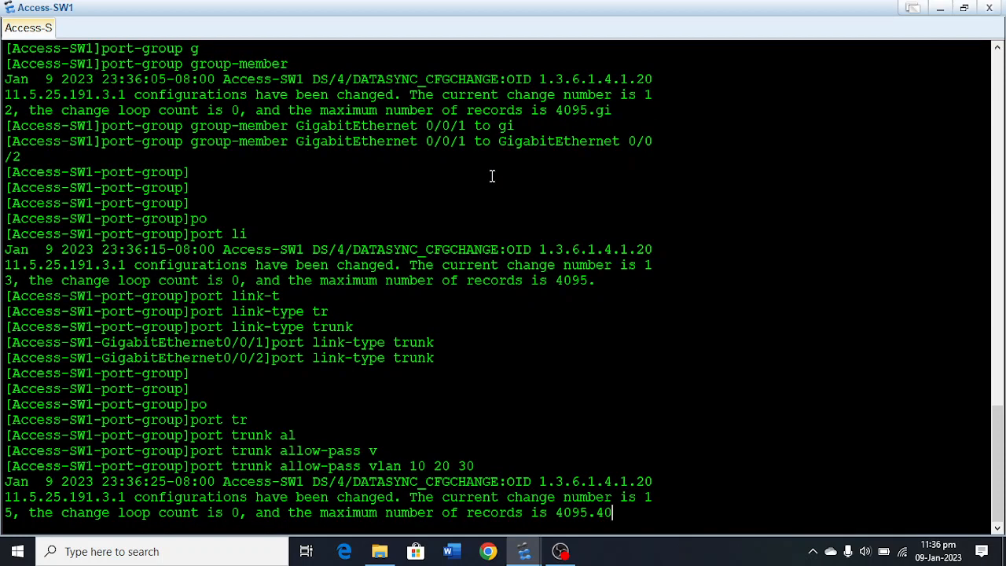
key("Return")
key("Return")
key("Return")
key("Return")
key("Return")
key("Return")
Quit the port group view and the system view to return Access-SW1 to user view.
type("quit")
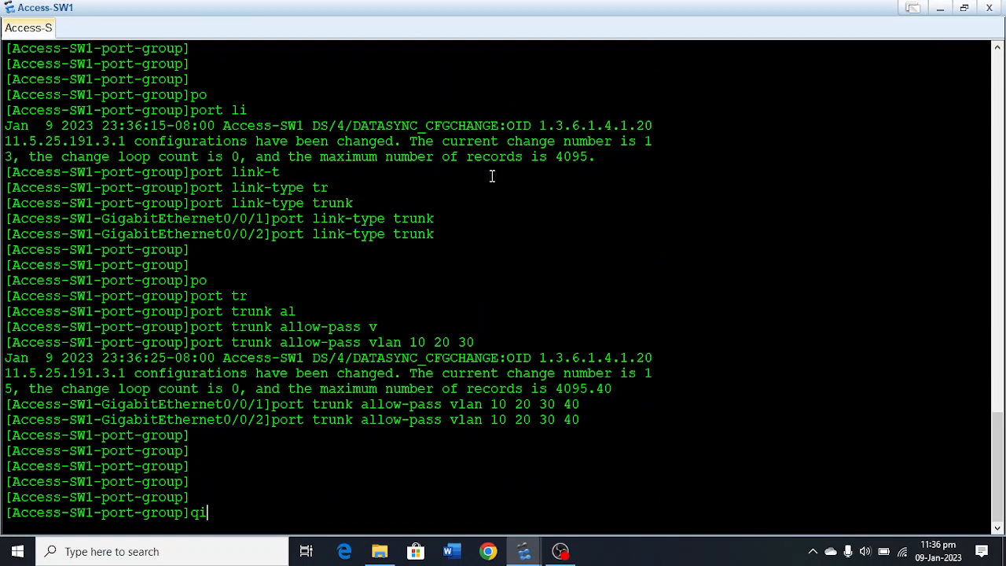
key("Return")
key("Return")
key("Return")
key("Return")
key("Return")
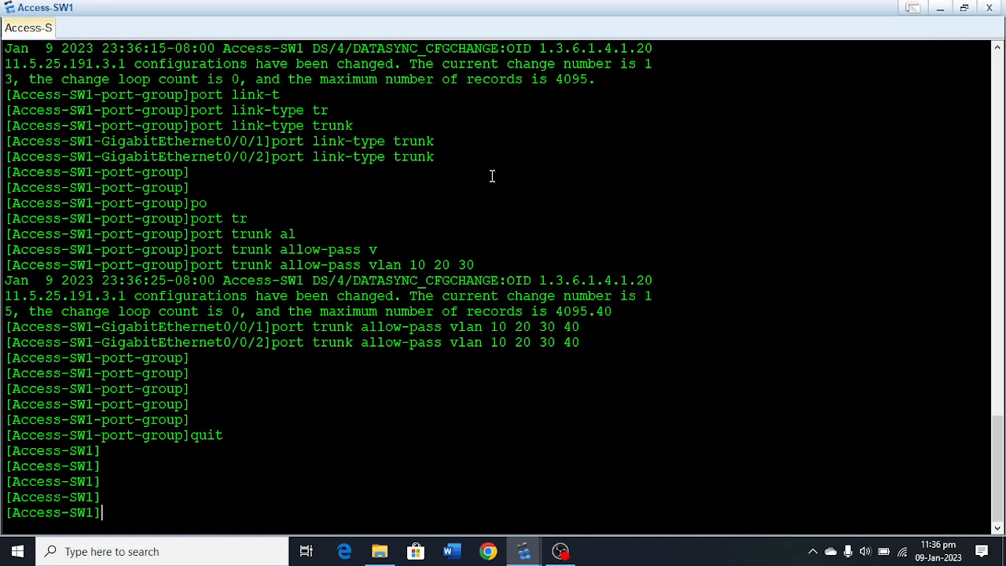
type("quit")
Save the Access-SW1 configuration to the device, confirming with y and accepting the default file name.
key("Return")
key("Return")
key("Return")
type("sav")
key("Tab")
key("Return")
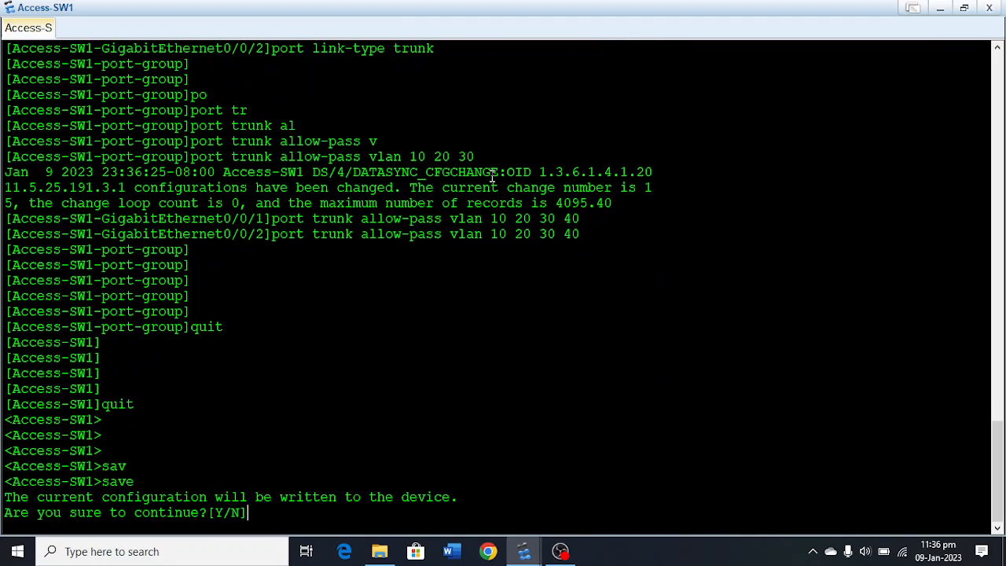
type("y")
key("Return")
key("Return")
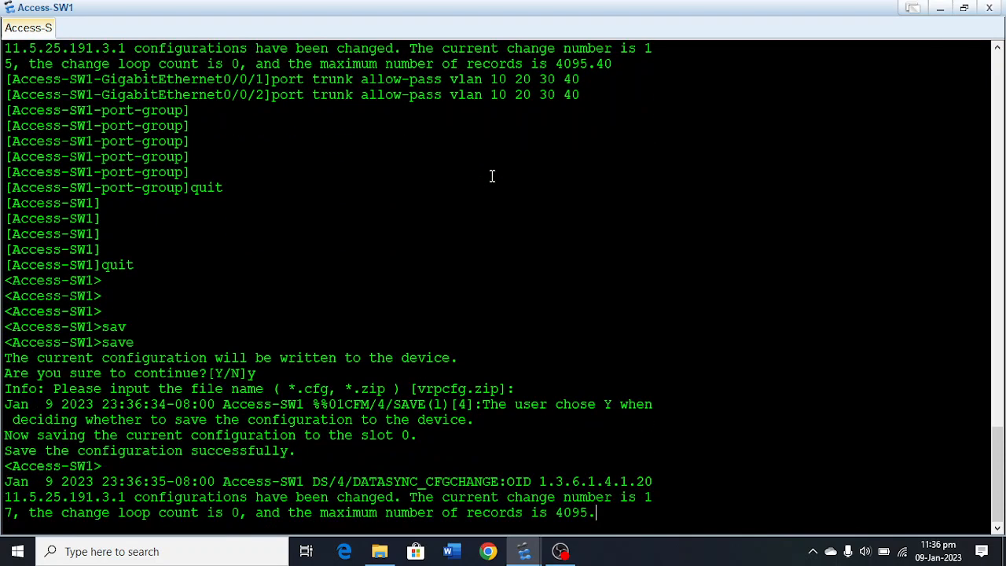
Minimize the Access-SW1 console and rename switch LSW10 in the topology as Access-SW2.
left_click(939, 8)
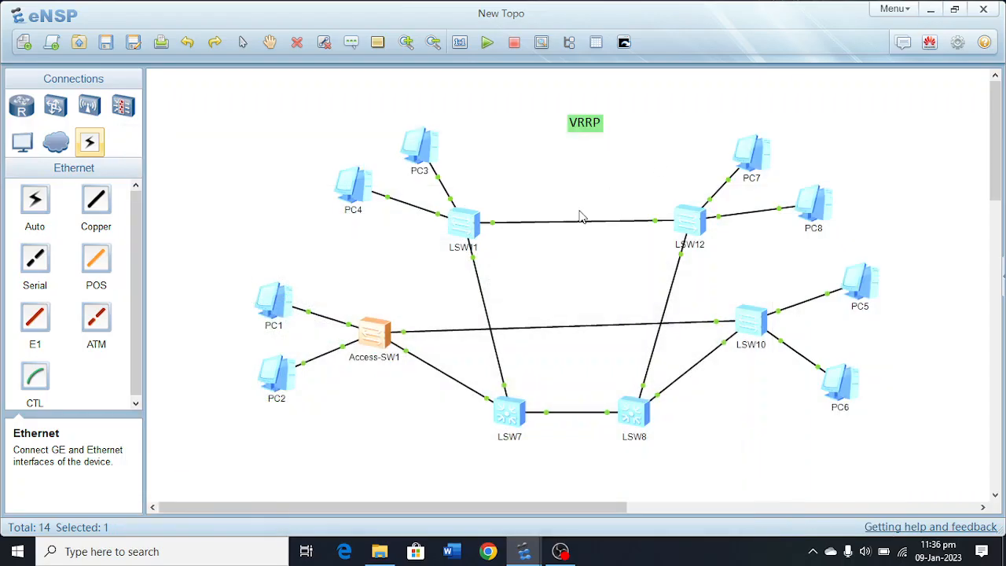
left_click(756, 344)
key("ctrl+a")
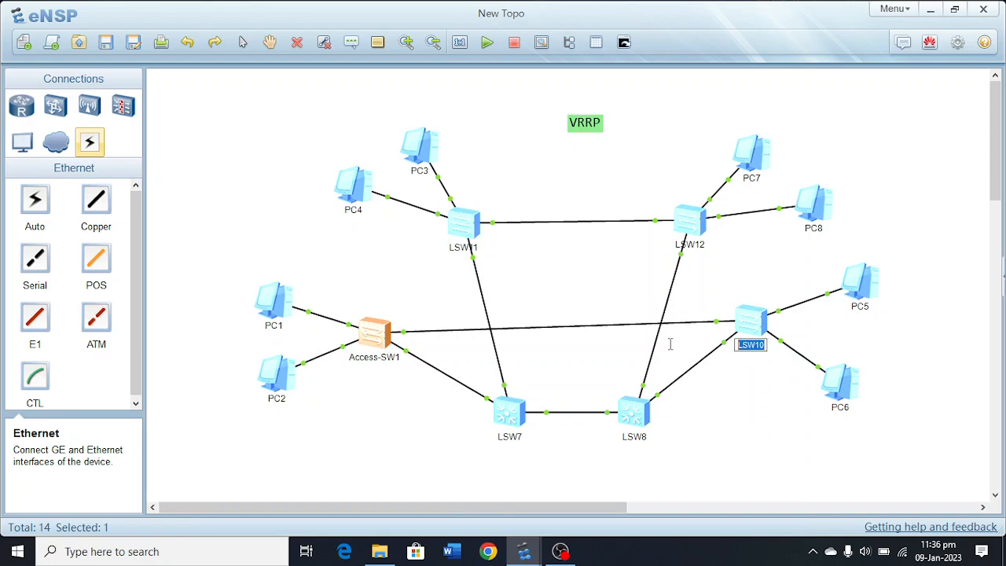
type("Access-SW2")
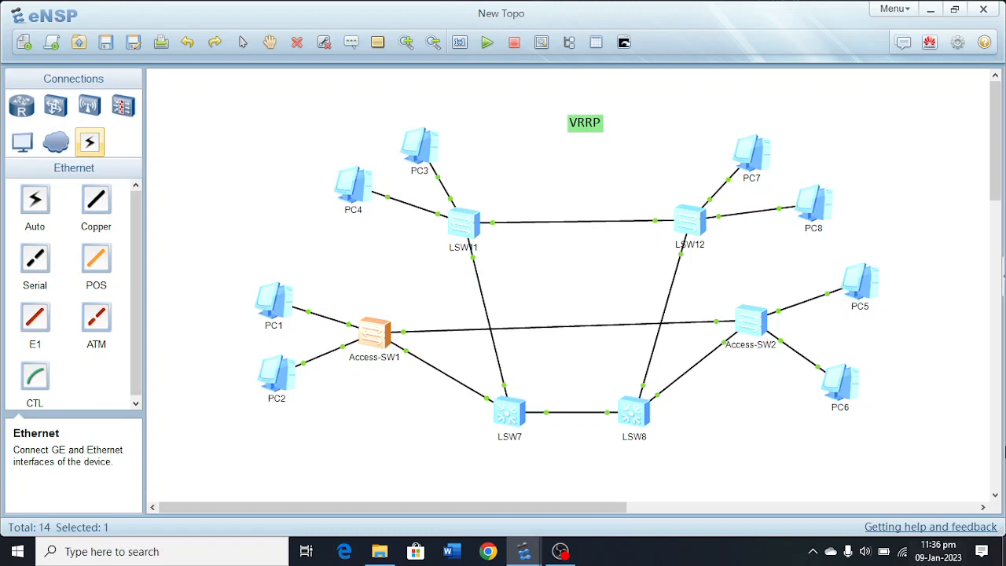
Open the console of Access-SW2 and enter the system view.
double_click(753, 321)
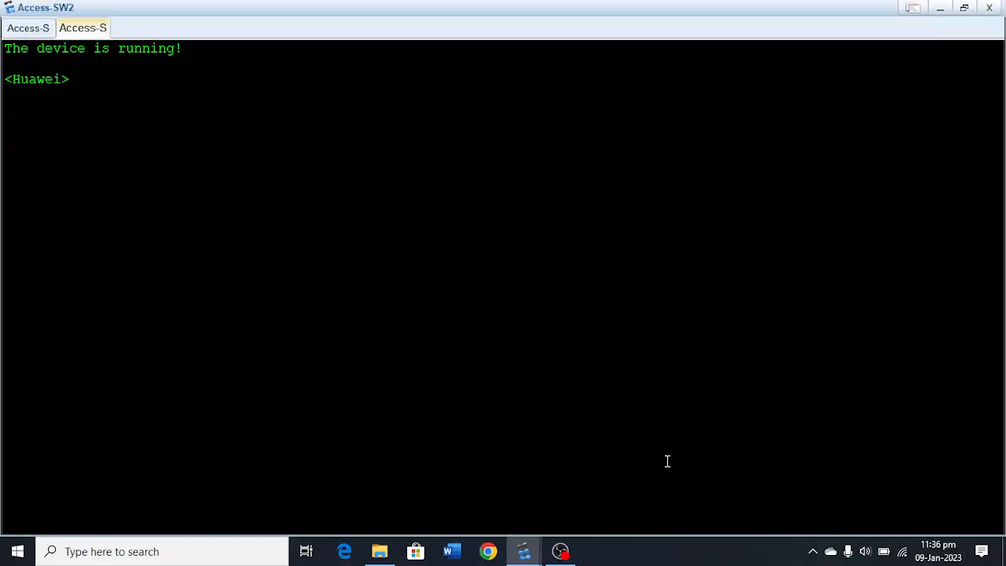
key("Return")
key("Return")
key("Return")
key("Return")
key("Return")
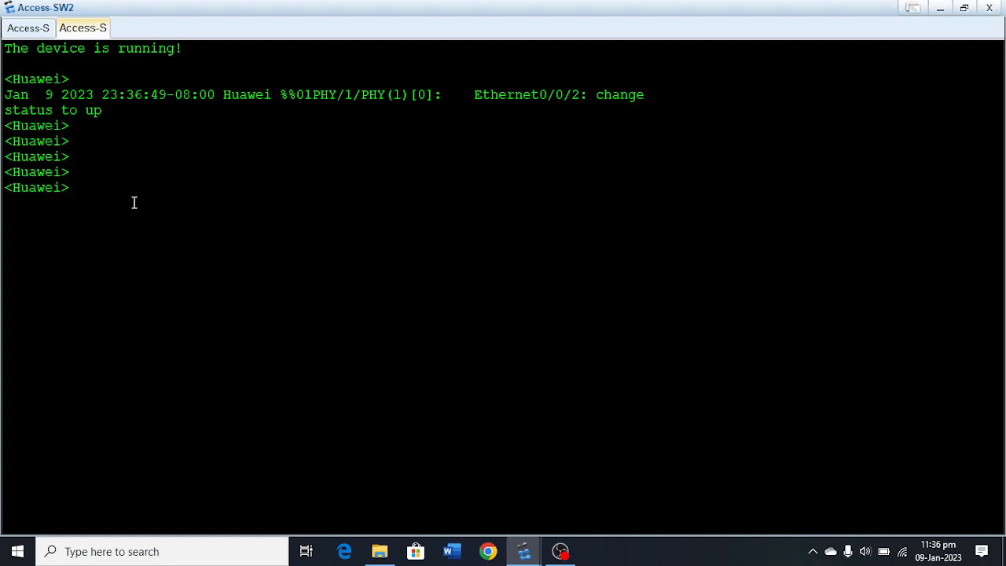
type("sy")
key("Tab")
key("Return")
key("Return")
key("Return")
key("Return")
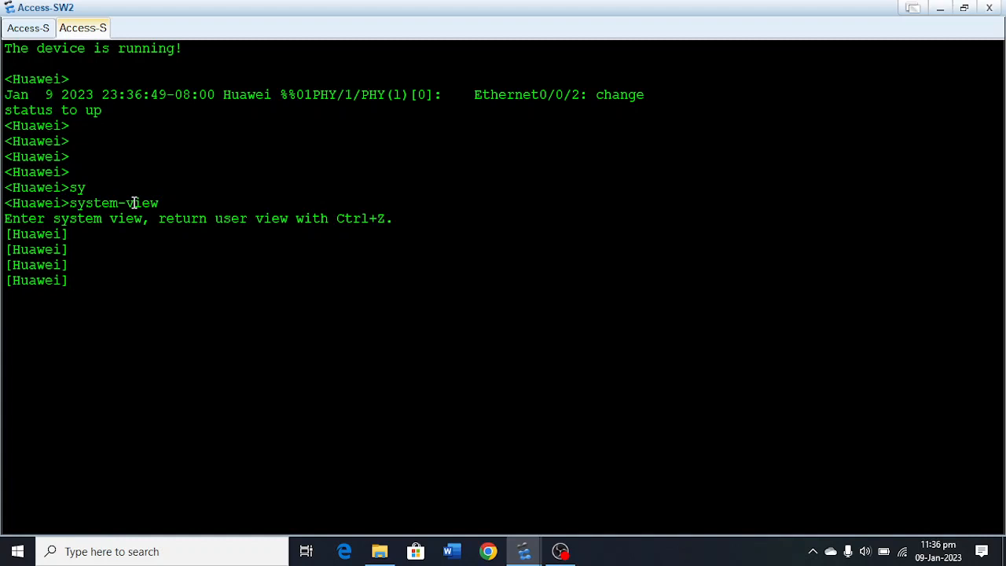
Set the switch's system name to Access-SW2 with the sysname command.
type("sy")
key("Tab")
type("A")
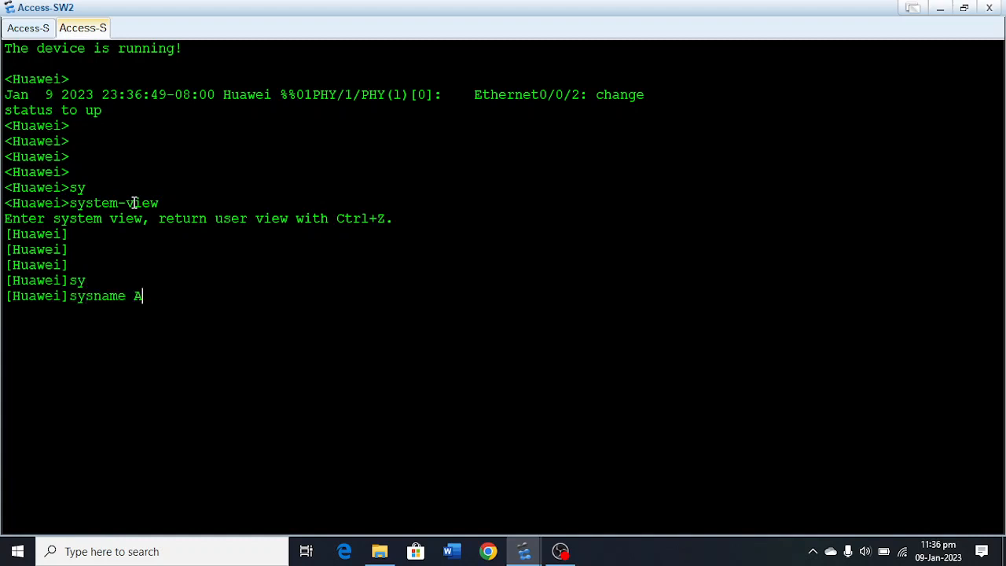
type("ccess-SW2")
key("Return")
key("Return")
key("Return")
key("Return")
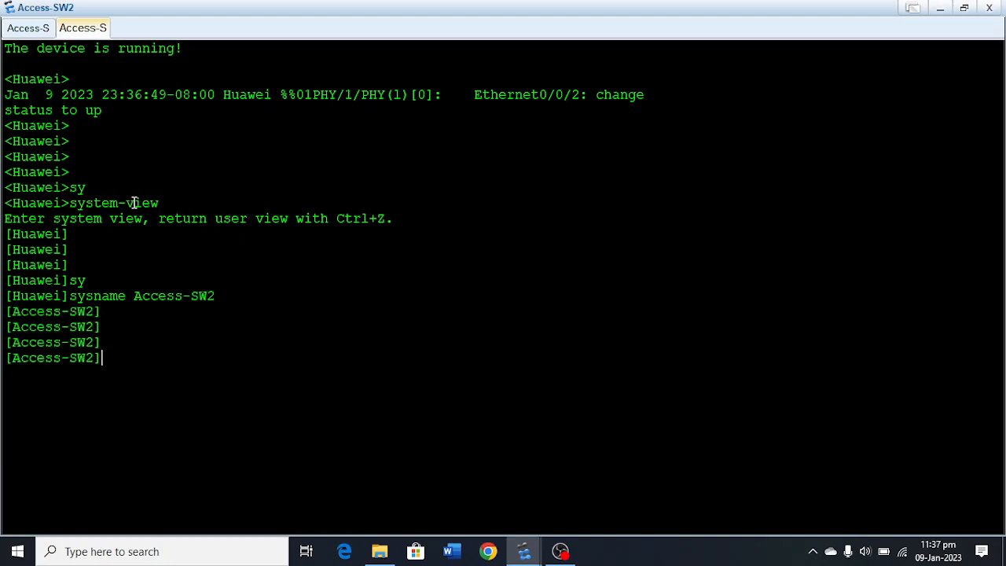
Create VLAN 10 and VLAN 20 on Access-SW2.
type("vlan 10")
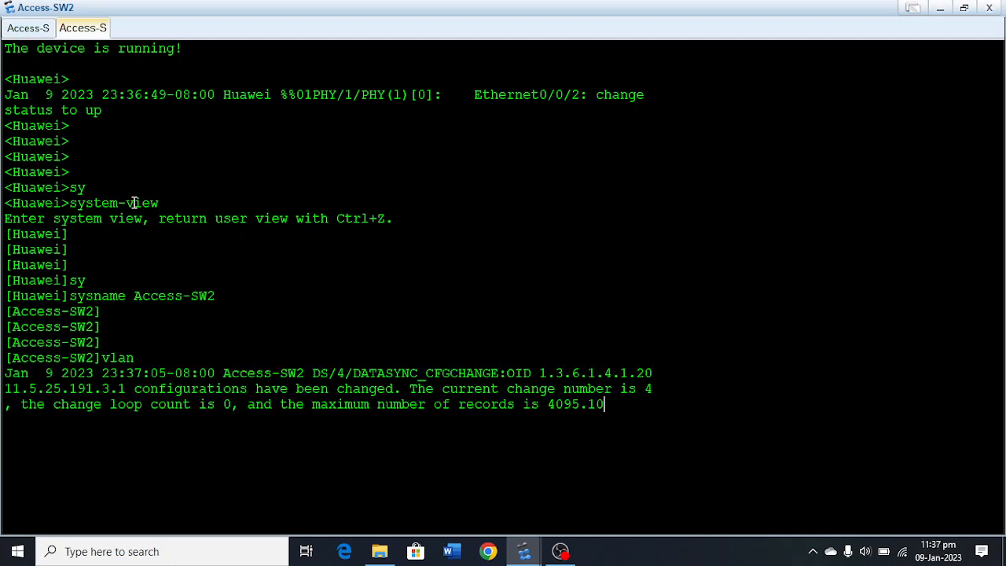
key("Return")
key("Up")
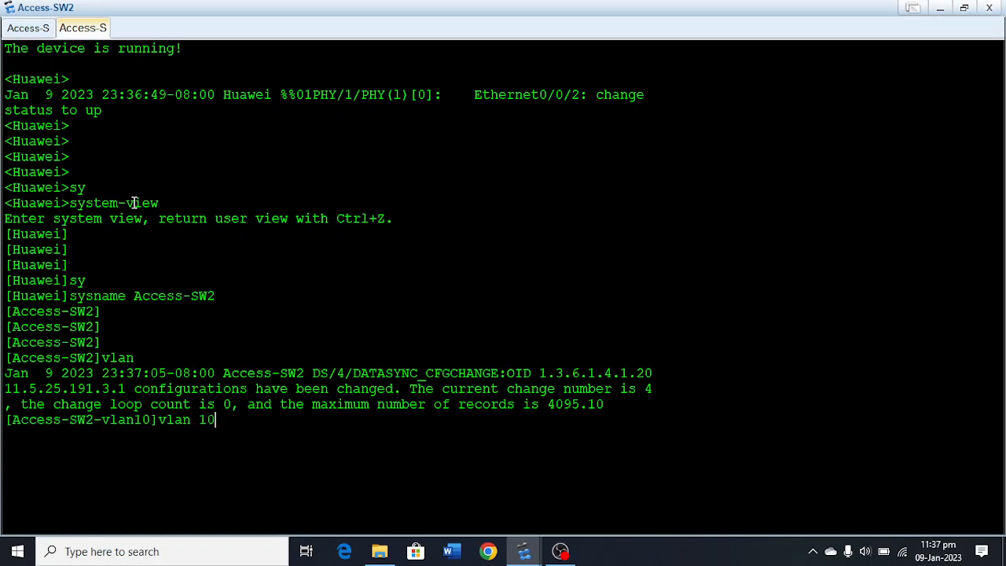
key("BackSpace")
key("BackSpace")
type("20")
key("Return")
Create VLAN 30 and VLAN 40 on Access-SW2.
key("Up")
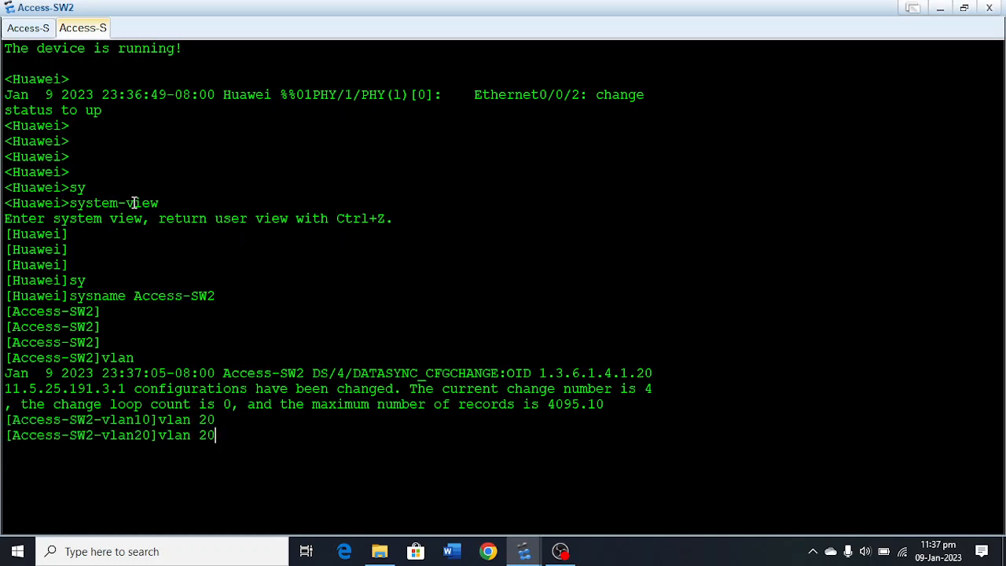
key("BackSpace")
key("BackSpace")
type("30")
key("Return")
key("Up")
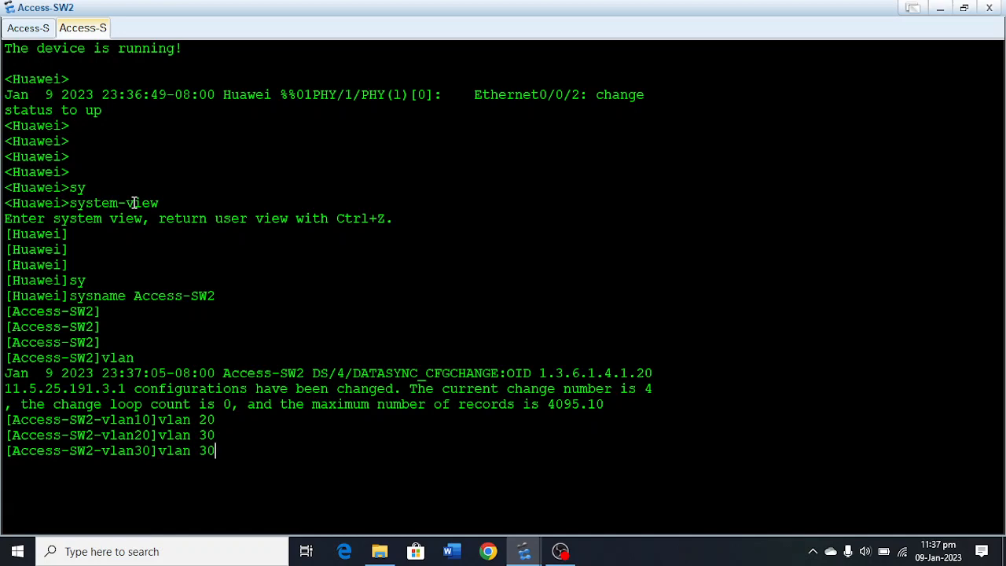
key("BackSpace")
key("BackSpace")
type("40")
key("Return")
Quit the VLAN 40 view to return Access-SW2 to the system view.
key("Return")
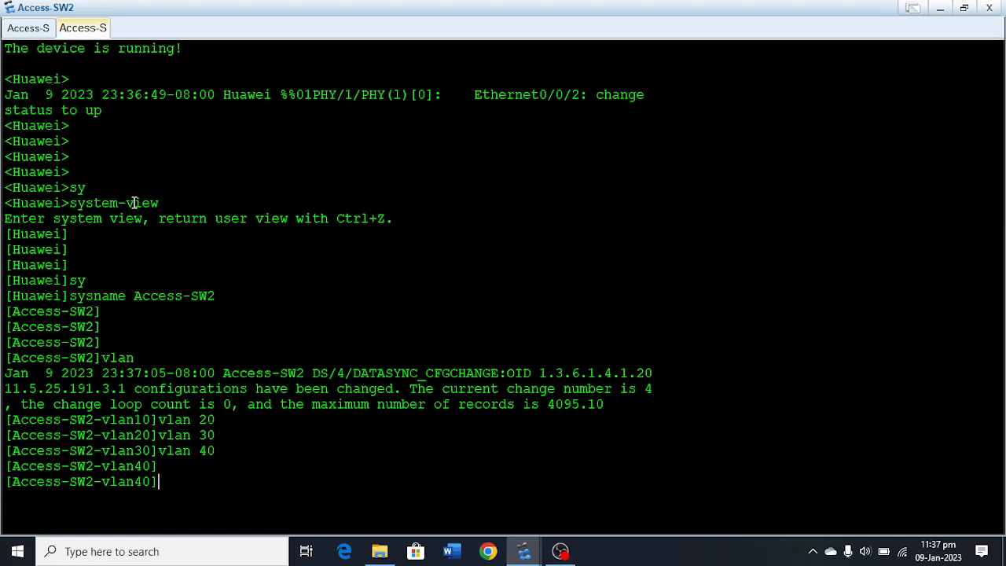
key("Return")
key("Return")
key("Return")
type("quit")
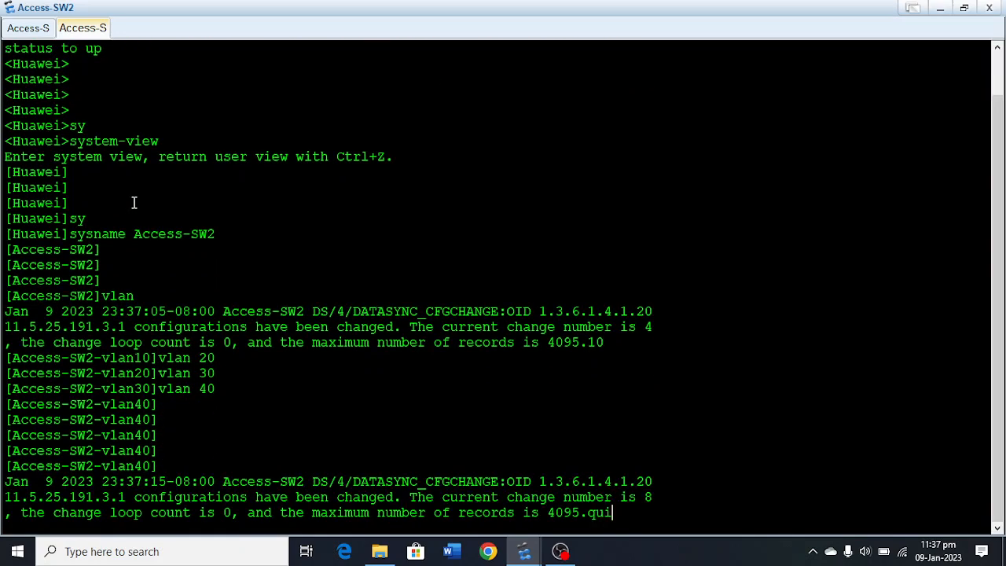
key("Return")
key("Return")
key("Return")
key("Return")
key("Return")
key("Return")
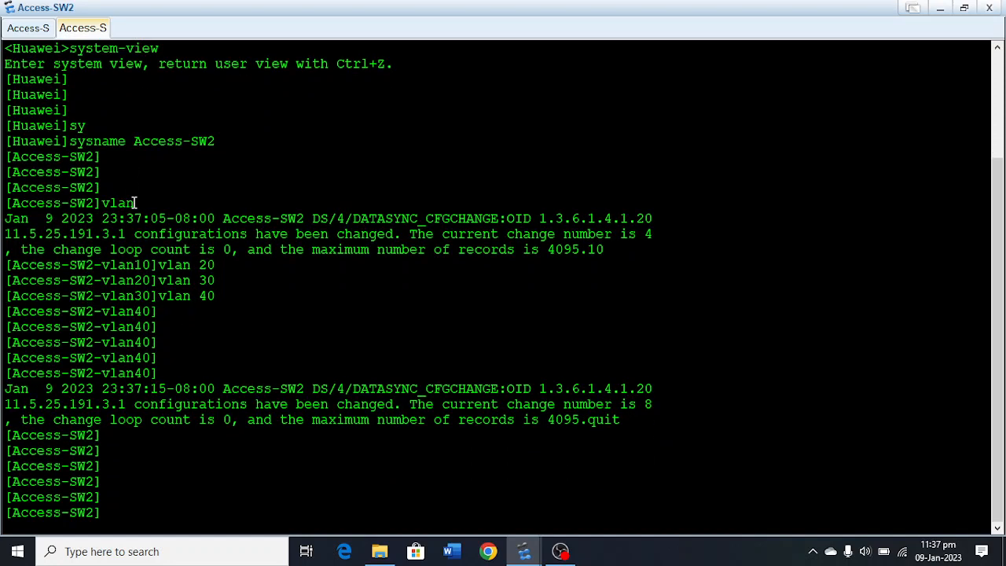
Enter the interface view of Ethernet 0/0/1 on Access-SW2.
type("inter")
key("Tab")
type("eth")
key("Tab")
type("0/0/1")
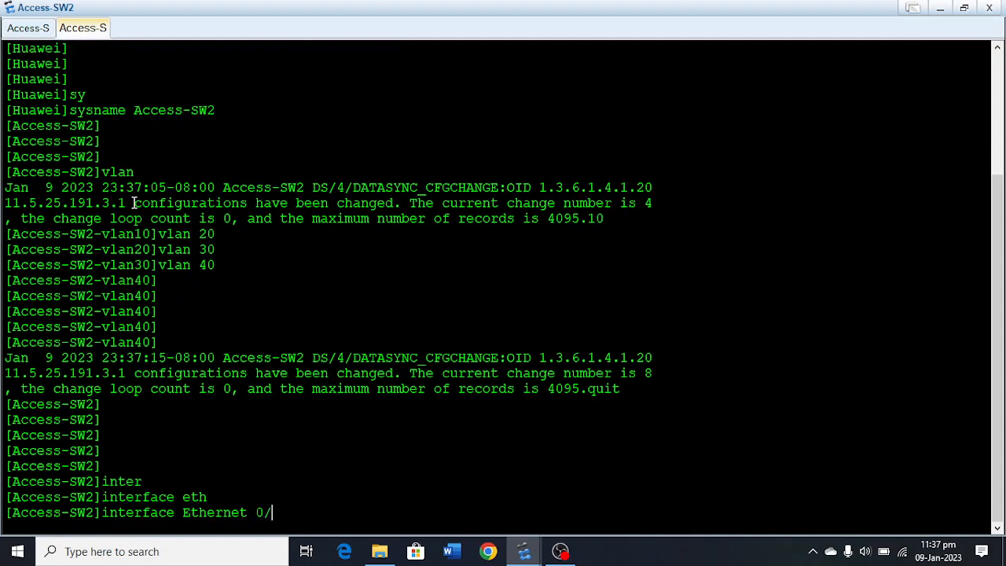
key("Return")
key("Return")
key("Return")
Set the port link type of Ethernet0/0/1 on Access-SW2 to access.
type("po")
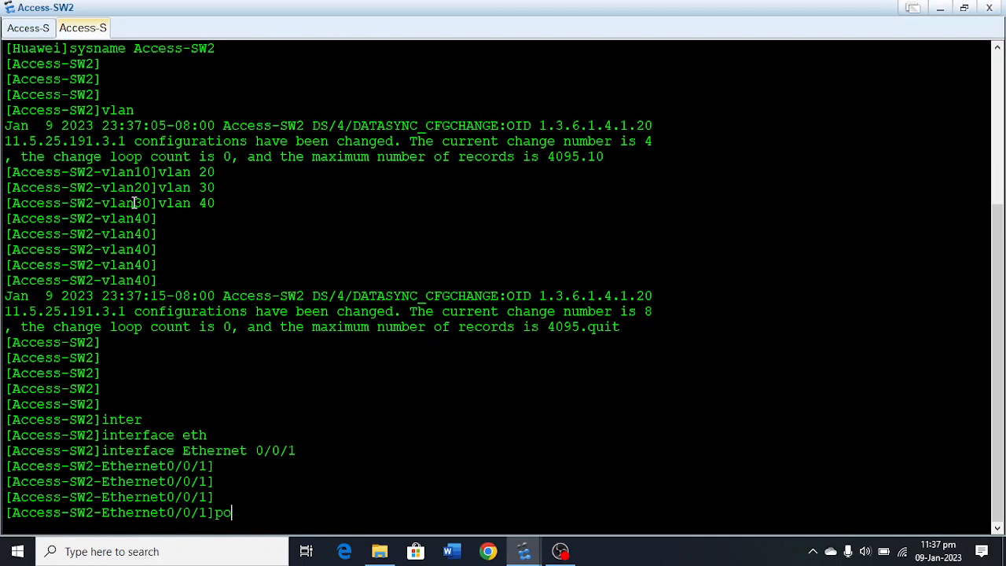
key("Tab")
type("li")
key("Tab")
type("t")
key("Tab")
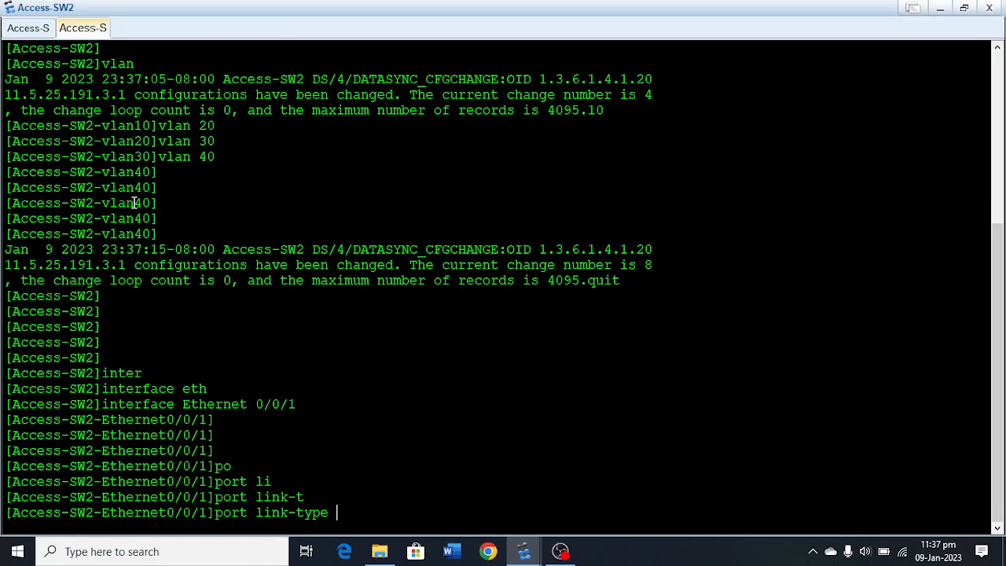
type("ac")
key("Tab")
key("Return")
Assign default VLAN 30 to Ethernet0/0/1 on Access-SW2 and quit the interface view.
type("po")
key("Tab")
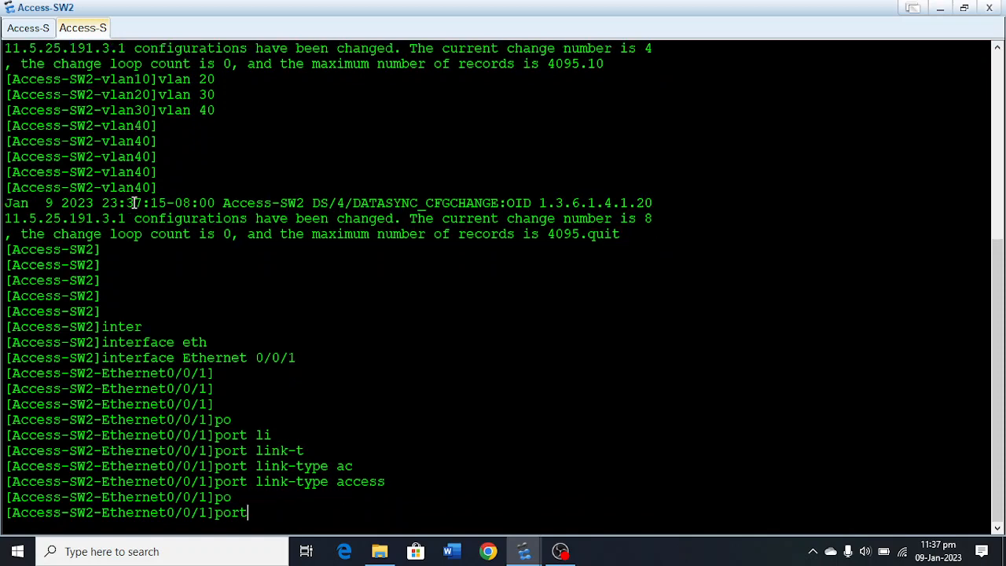
type("de")
key("Tab")
type("vl")
key("Tab")
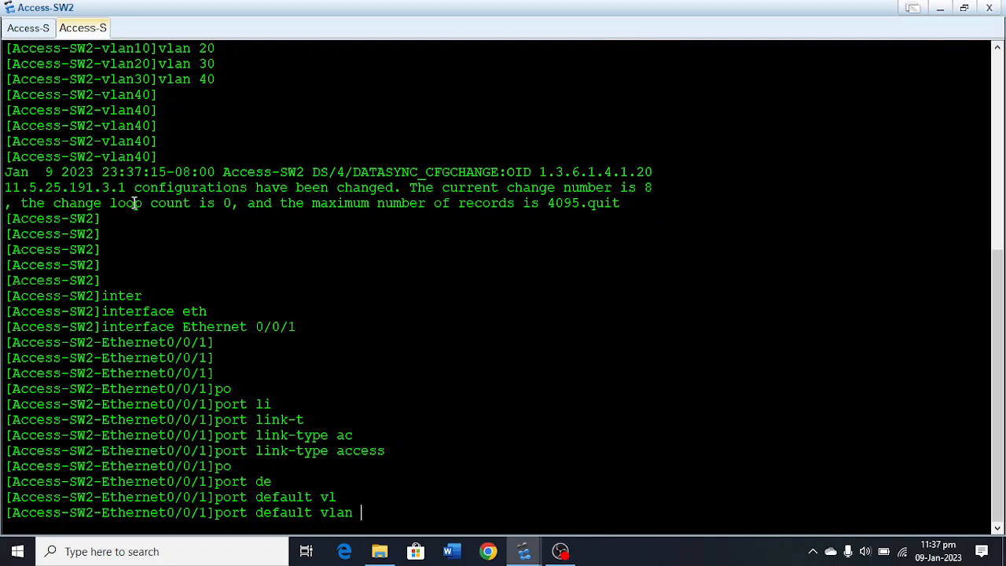
type("30")
key("Return")
key("Return")
key("Return")
key("Return")
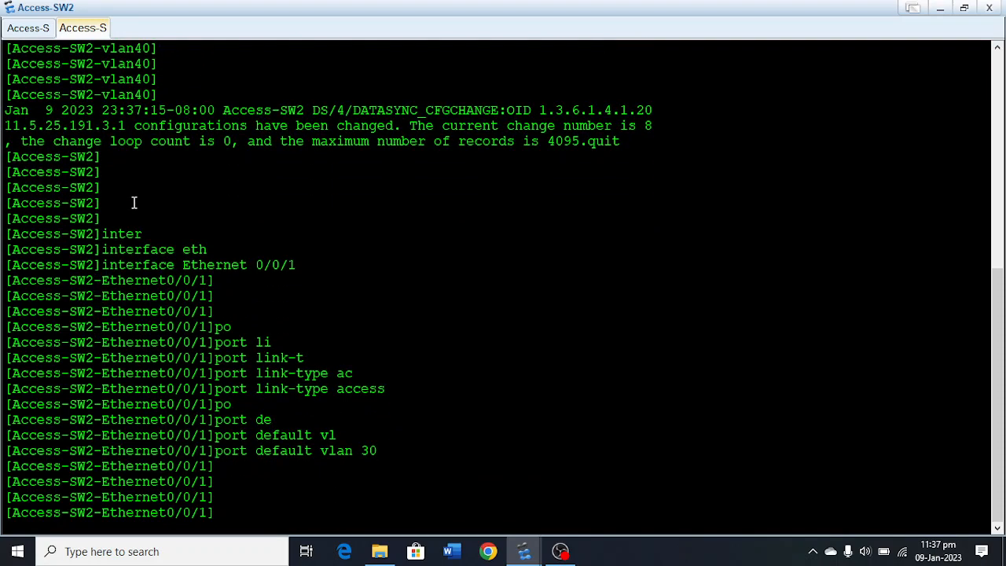
type("quit")
key("Return")
Enter the interface view of Ethernet0/0/2 on Access-SW2.
type("inter")
key("Tab")
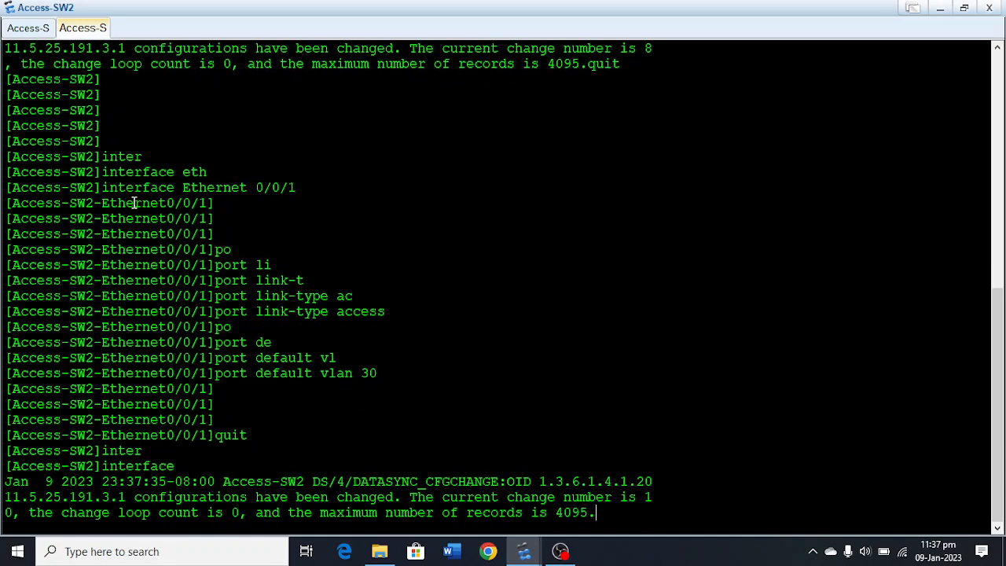
type("eth")
key("Tab")
type("0/")
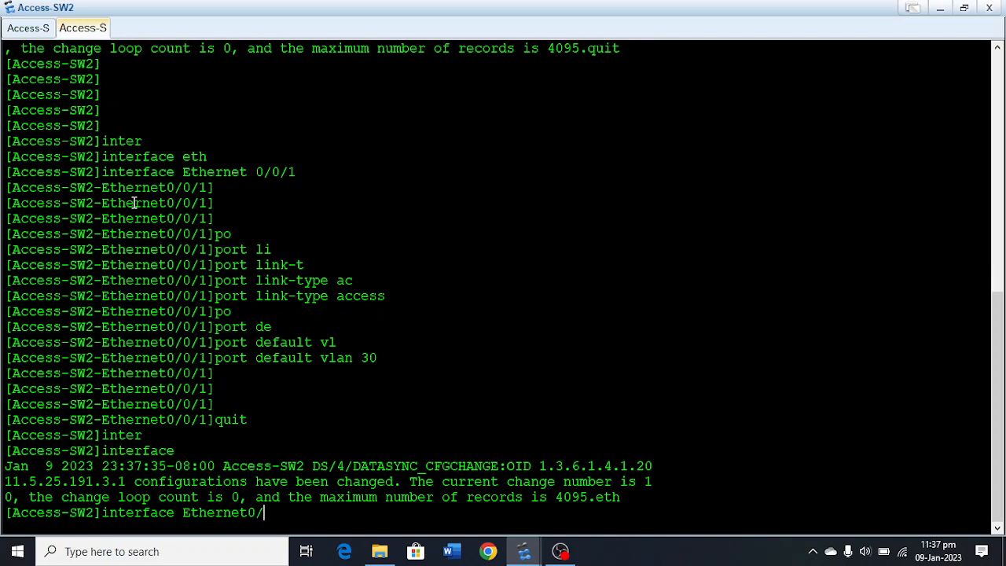
type("0/2")
key("Return")
key("Return")
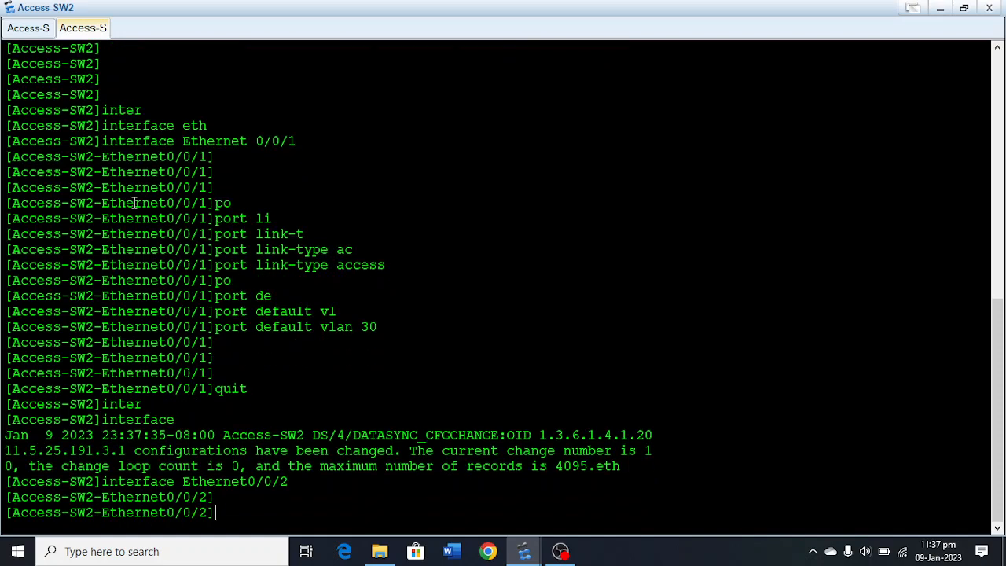
Set the port link type of Ethernet0/0/2 on Access-SW2 to access.
type("po")
key("Tab")
type("li")
key("Tab")
type("t")
key("Tab")
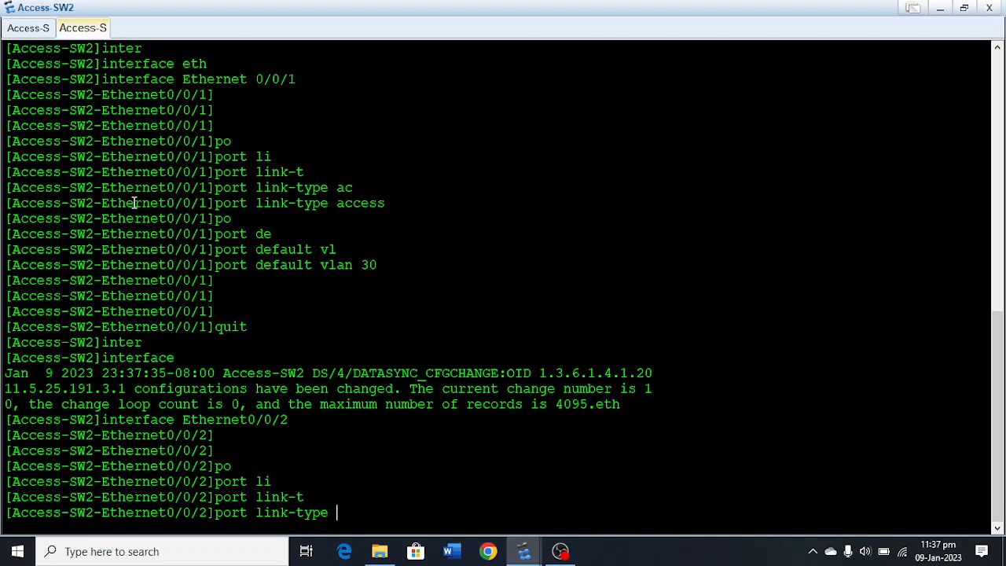
type("ac")
key("Tab")
key("Return")
Assign default VLAN 40 to Ethernet0/0/2 on Access-SW2 and quit the interface view.
type("po")
key("Tab")
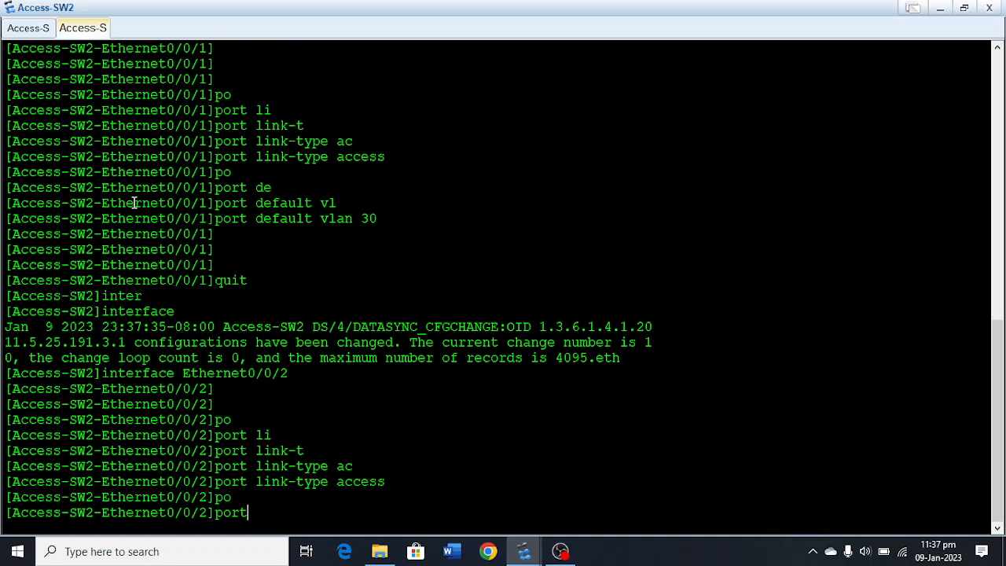
type("de")
key("Tab")
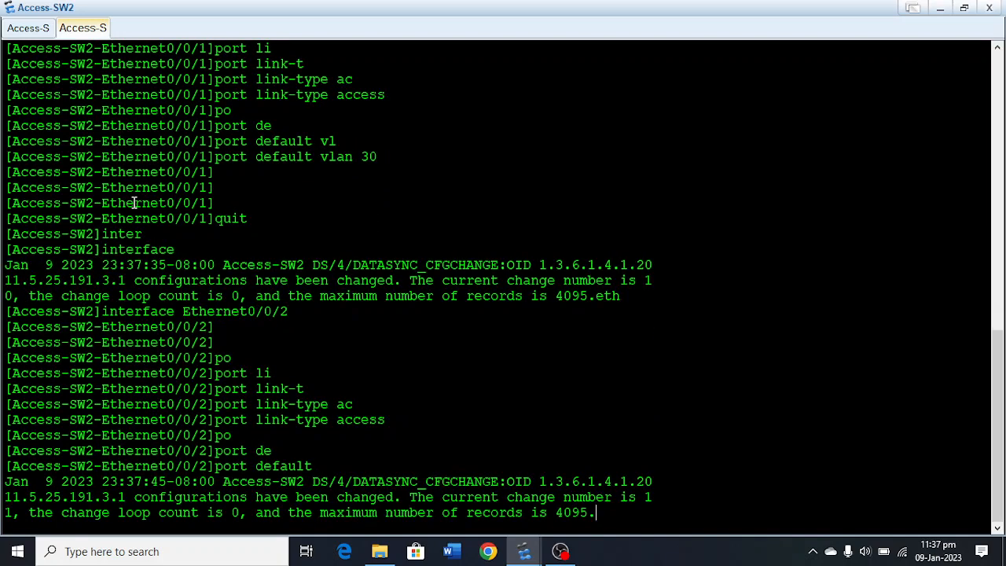
type("vl")
key("Tab")
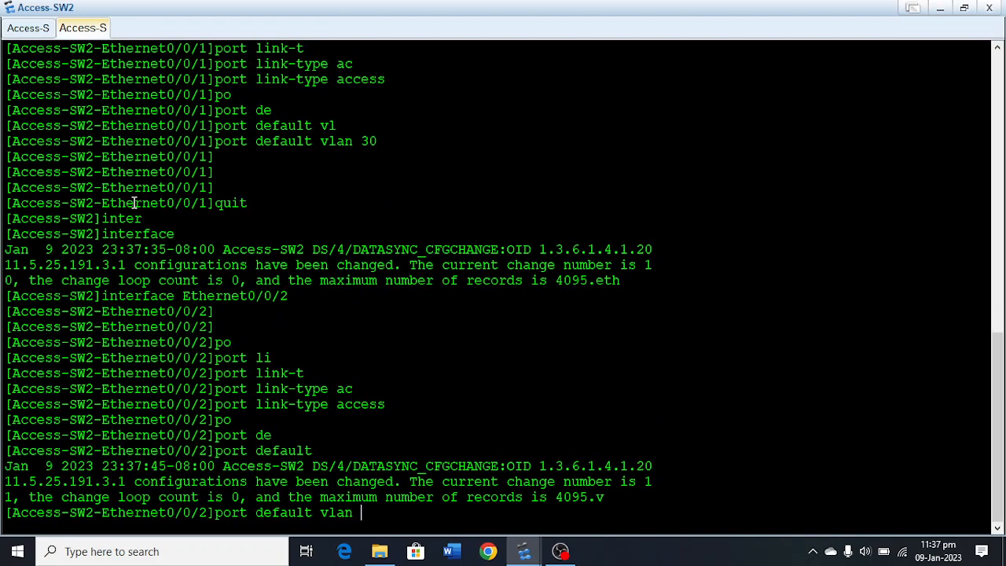
type("40")
key("Return")
key("Return")
key("Return")
key("Return")
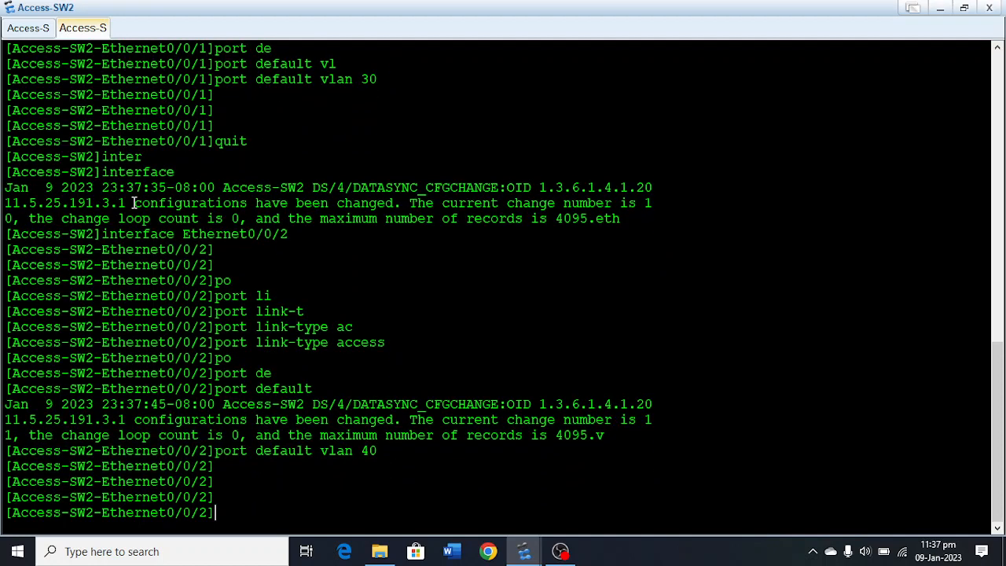
type("quit")
key("Return")
key("Return")
key("Return")
Create a port group on Access-SW2 with members GigabitEthernet 0/0/1 to GigabitEthernet 0/0/2.
type("po")
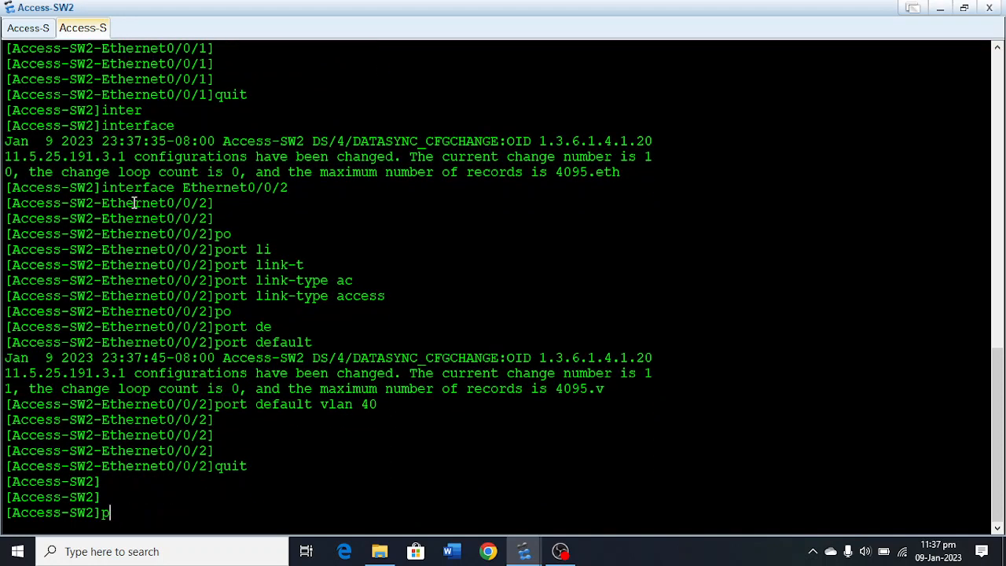
key("Tab")
key("BackSpace")
key("BackSpace")
key("BackSpace")
key("BackSpace")
key("BackSpace")
key("BackSpace")
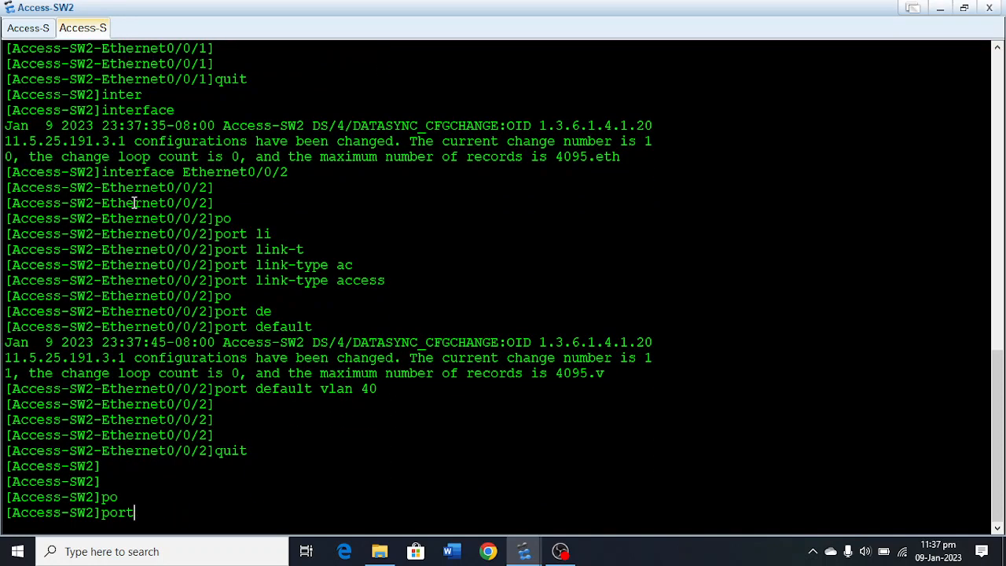
type("-g")
key("Tab")
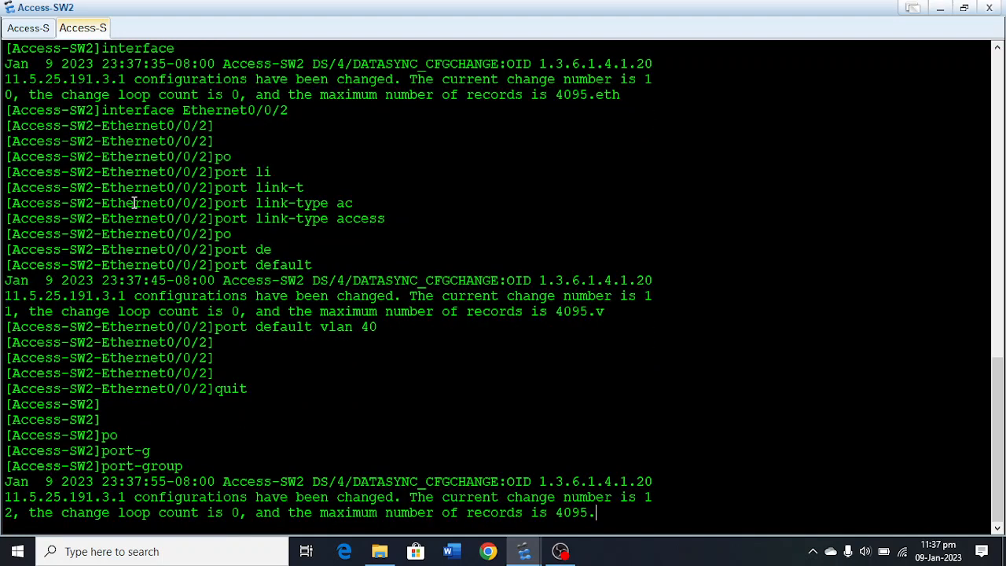
type("g")
key("Tab")
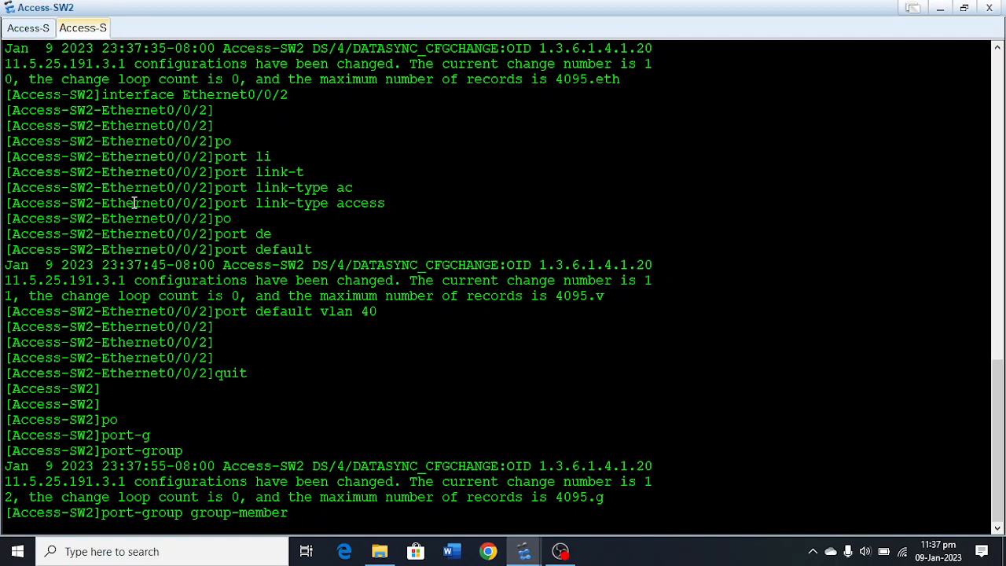
type("gi")
key("Tab")
type("0/0")
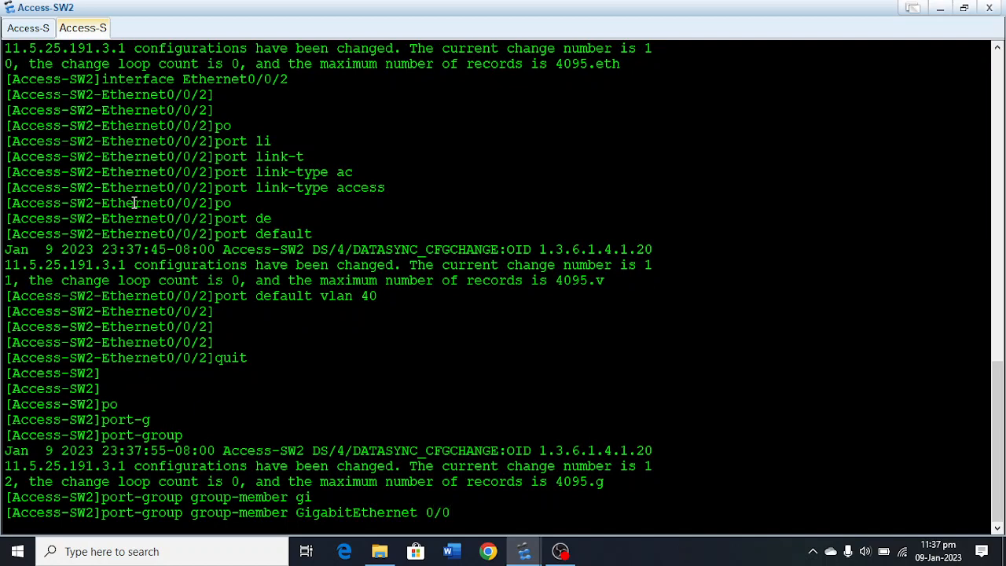
type("/1 to Gigabi")
key("Tab")
type("0/0/")
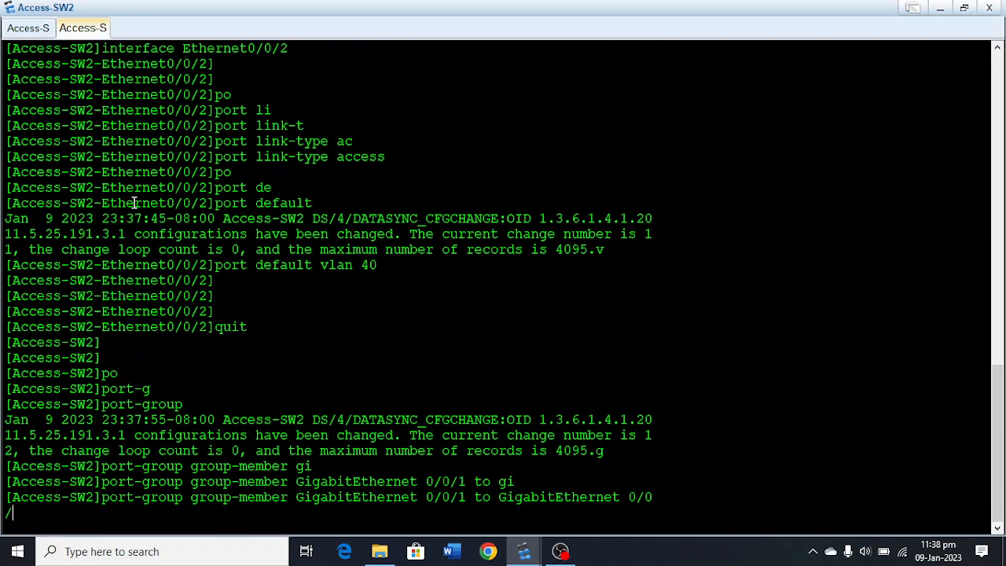
type("2")
key("Return")
key("Return")
key("Return")
key("Return")
key("Return")
key("Return")
key("Return")
key("Return")
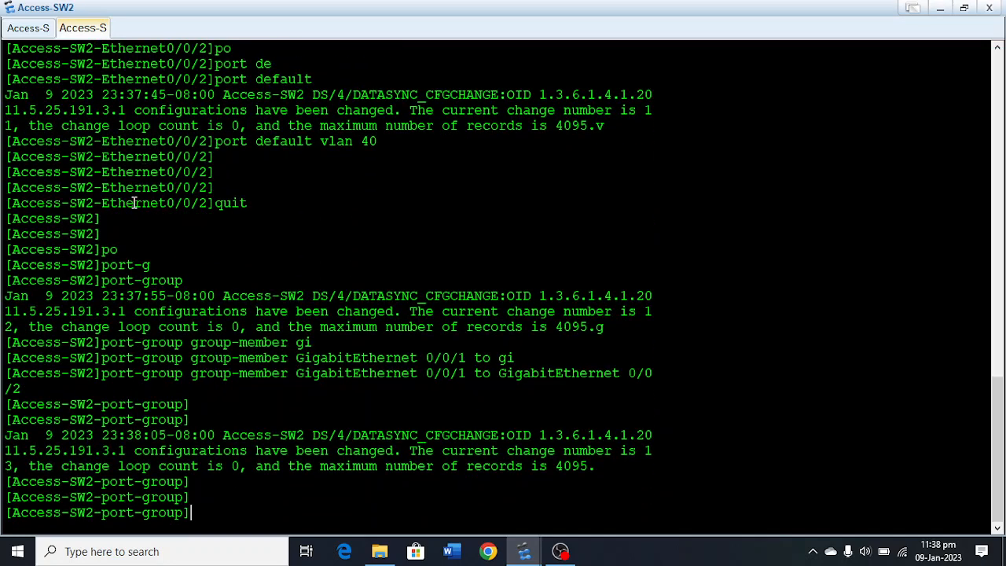
key("Return")
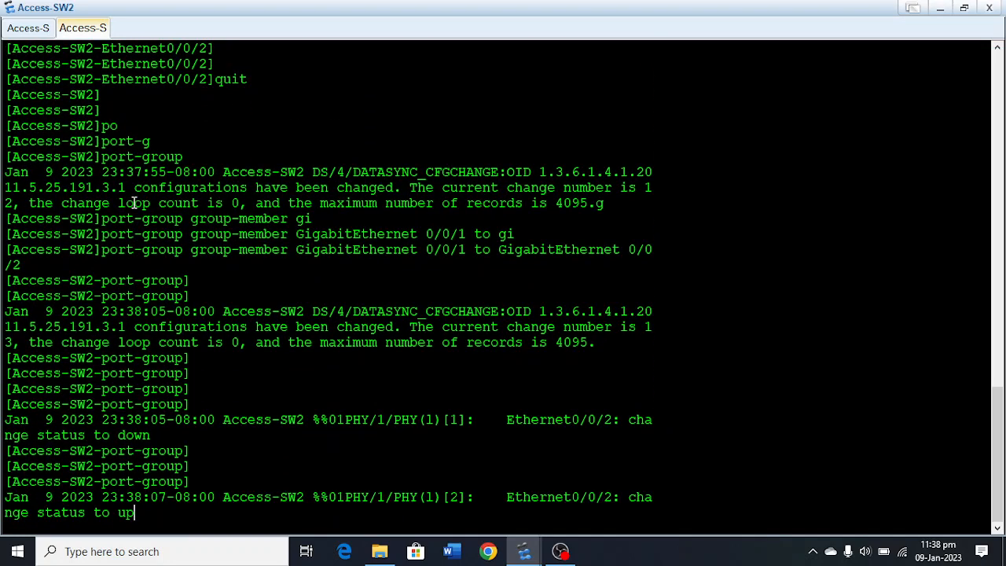
key("Return")
key("Return")
Set the link type of the Access-SW2 port group to trunk.
type("po")
key("Tab")
type("l")
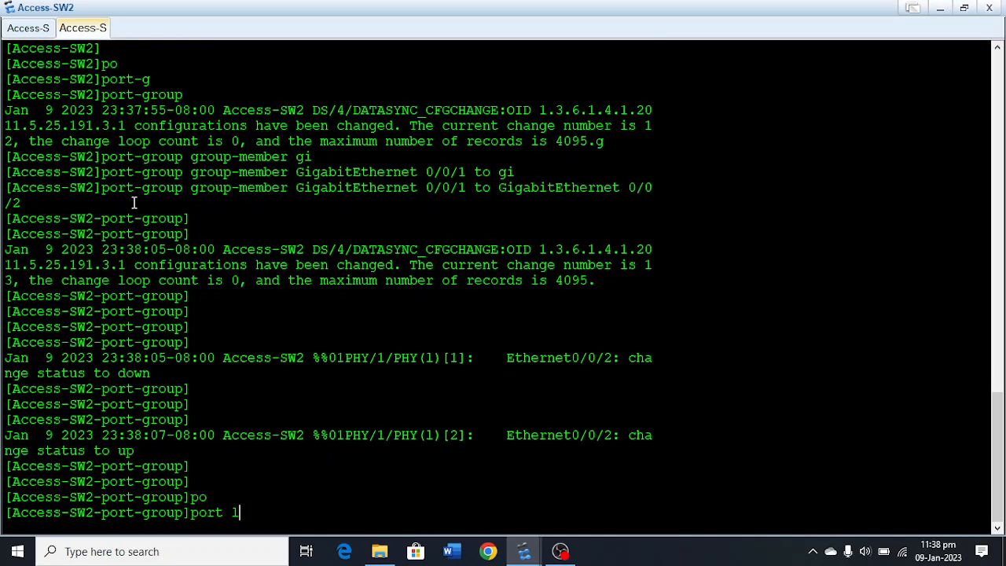
type("i")
key("Tab")
type("t")
key("Tab")
type("tr")
key("Tab")
key("Return")
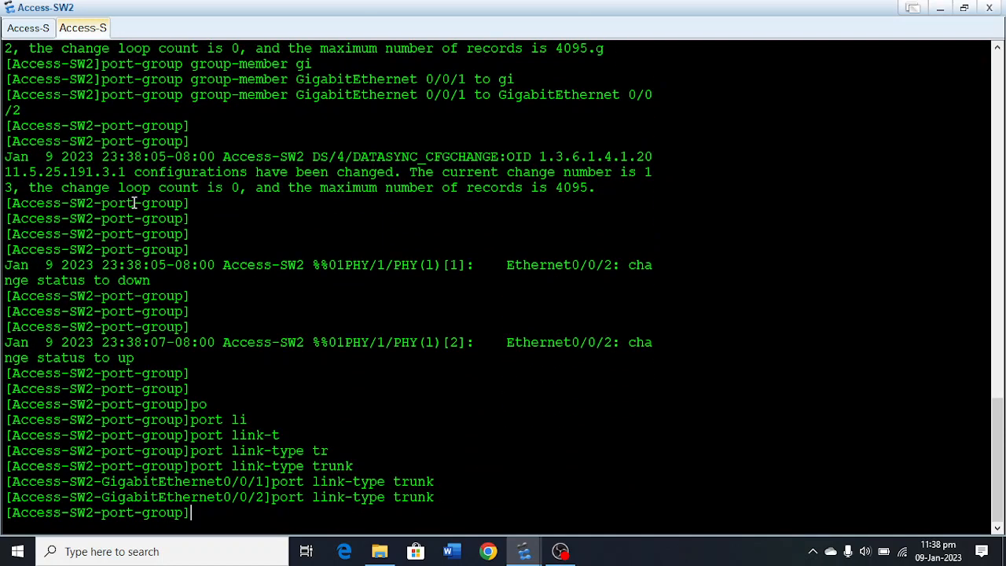
key("Return")
key("Return")
key("Return")
Allow VLANs 10, 20, 30 and 40 to pass over the trunk ports of the Access-SW2 port group.
type("po")
key("Tab")
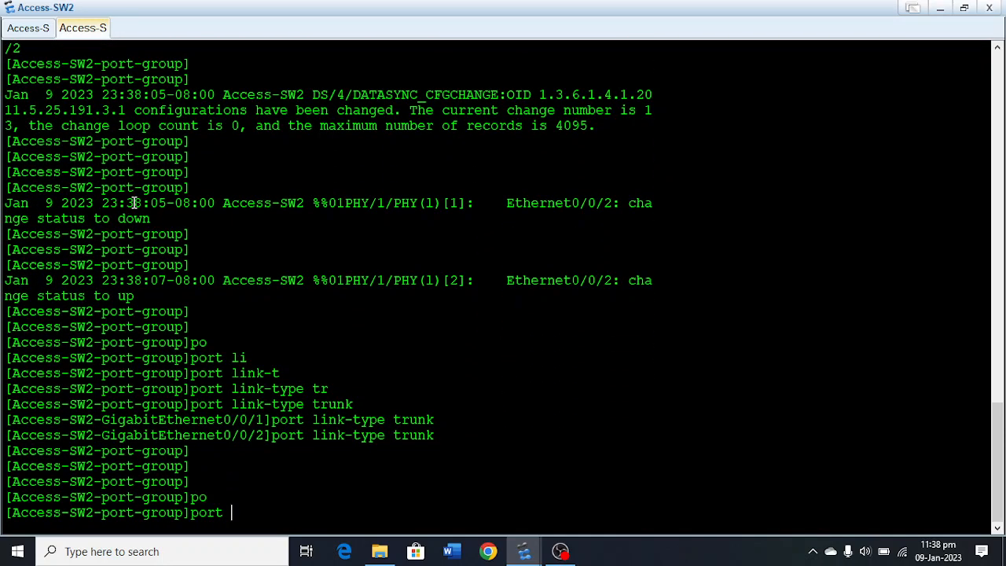
type("tr")
key("Tab")
type("al")
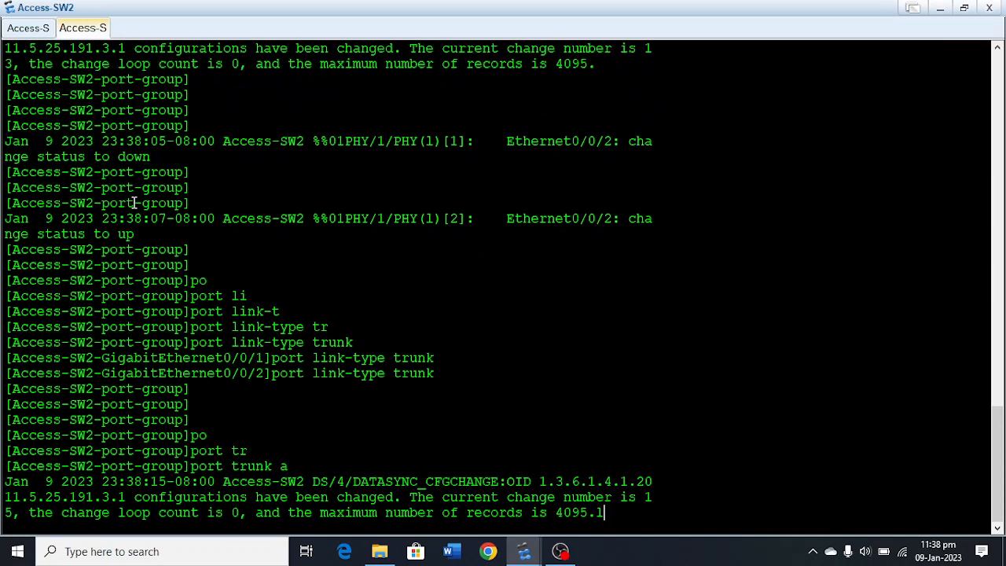
key("Tab")
type("v")
key("Tab")
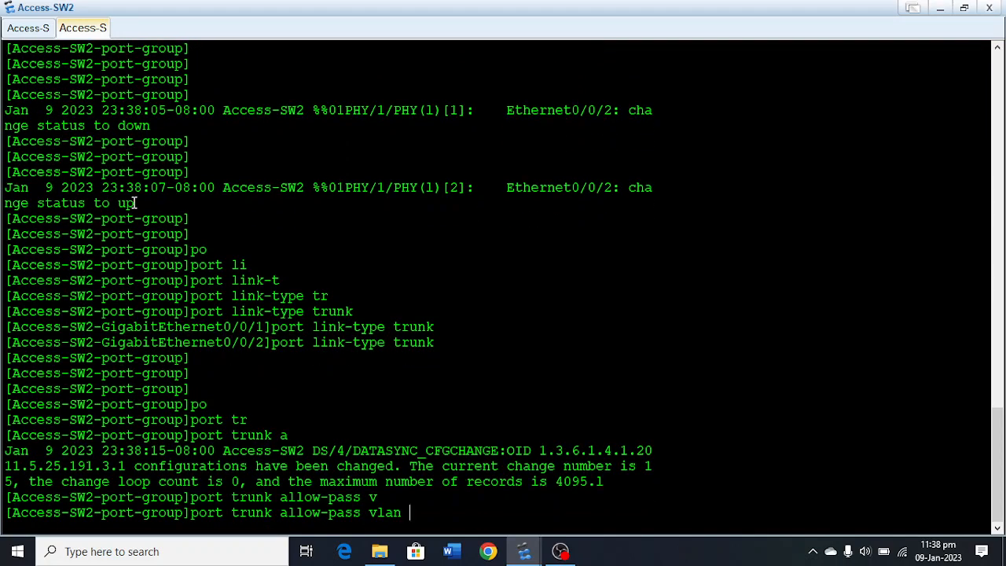
type("10 20 30 40")
key("Return")
key("Return")
key("Return")
key("Return")
key("Return")
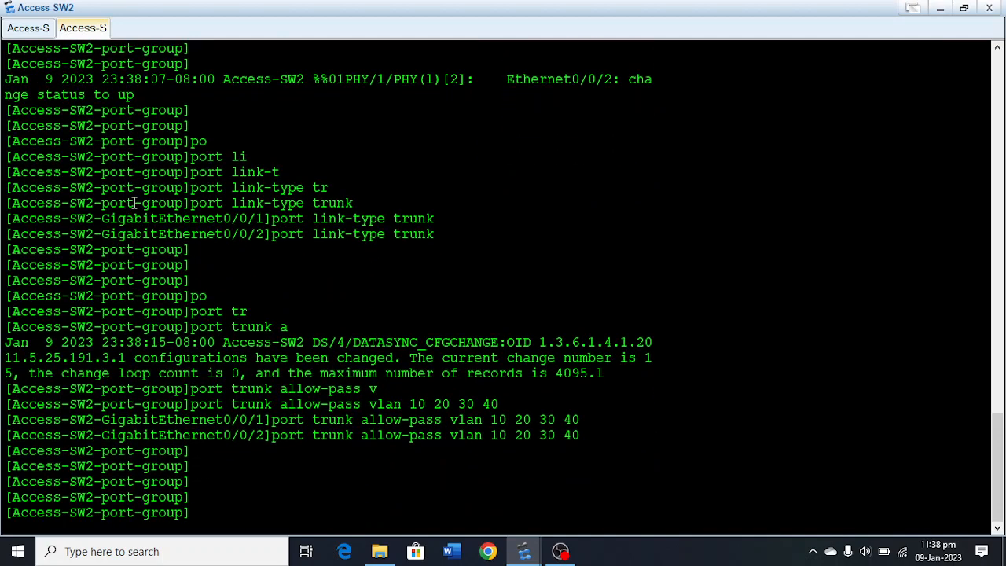
Quit the port group and the system view to return Access-SW2 to the user view.
type("quit")
key("Return")
key("Return")
key("Return")
key("Return")
key("Return")
key("Return")
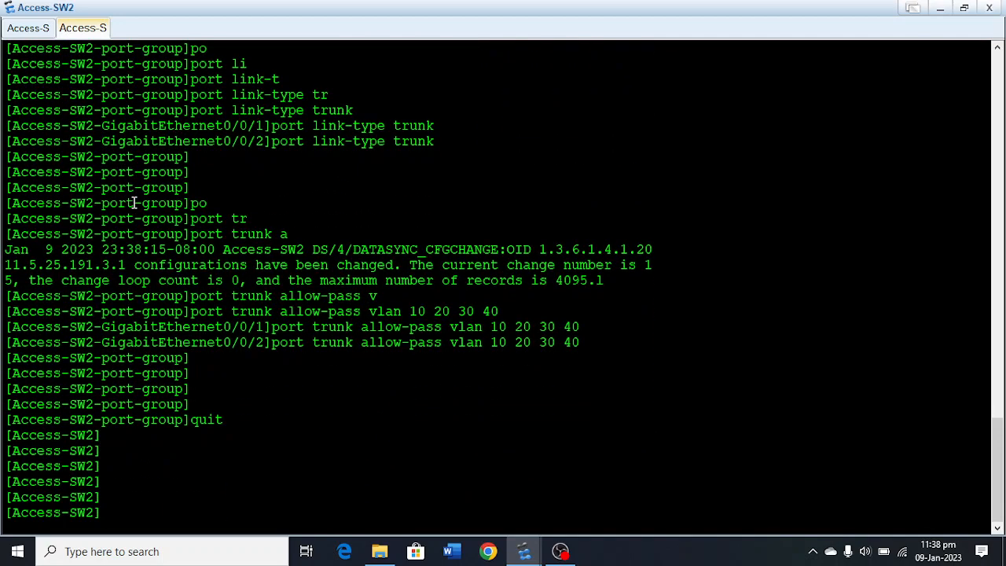
type("quit")
key("Return")
key("Return")
key("Return")
key("Return")
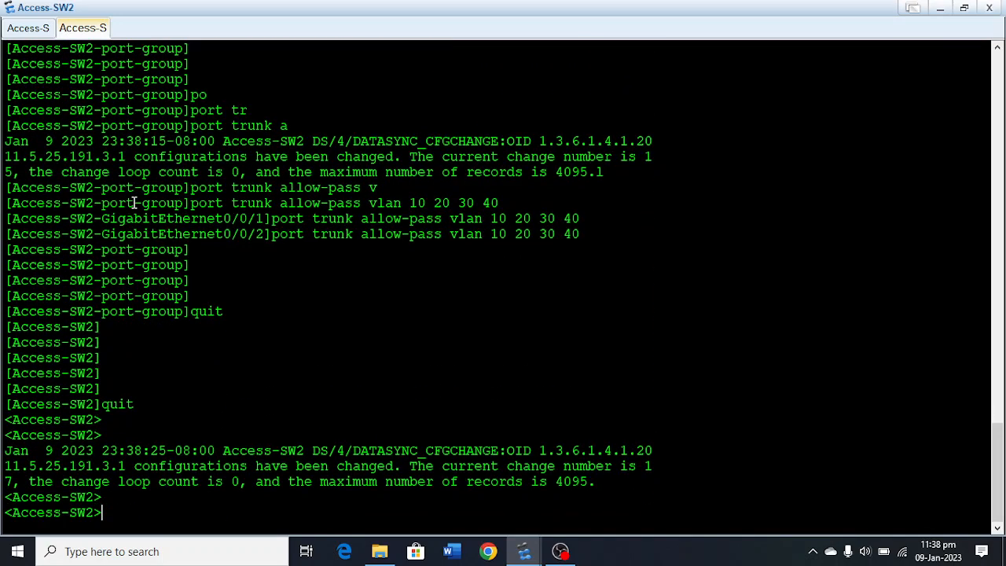
key("Return")
key("Return")
Save the Access-SW2 configuration to the device under the default file name.
type("sav")
key("Tab")
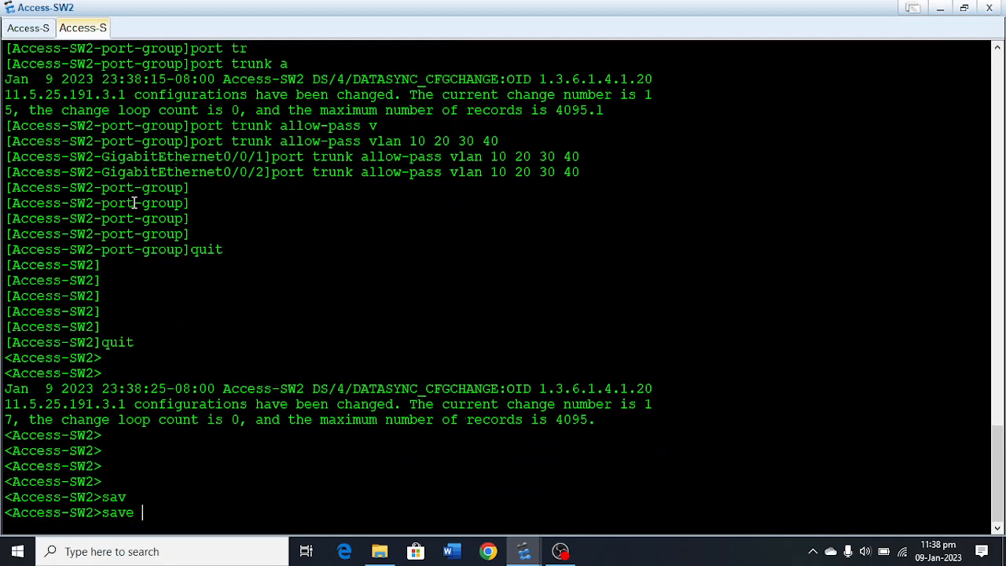
key("Return")
type("y")
key("Return")
key("Return")
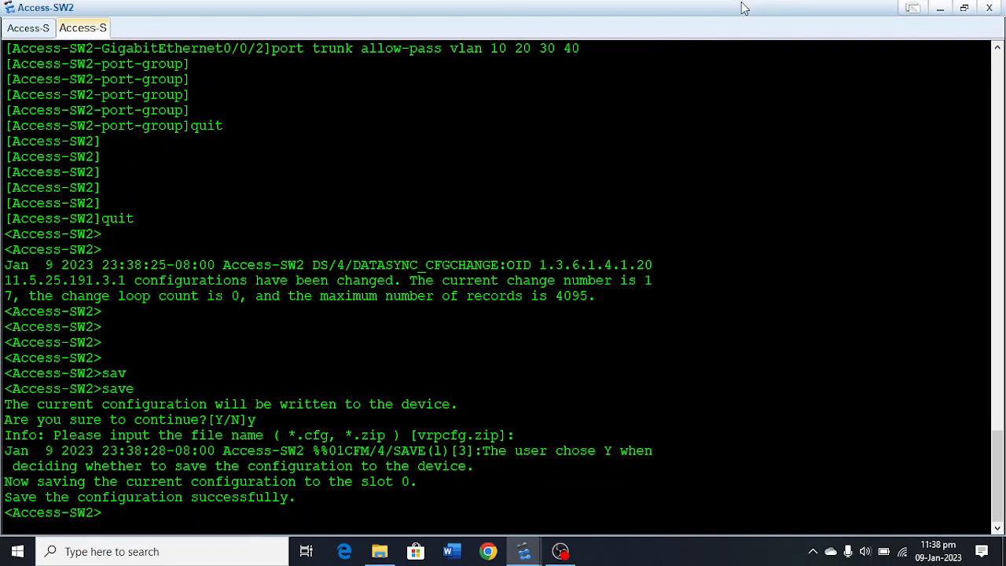
Return to the topology and rename switch LSW11 as Access-SW3.
left_click(941, 8)
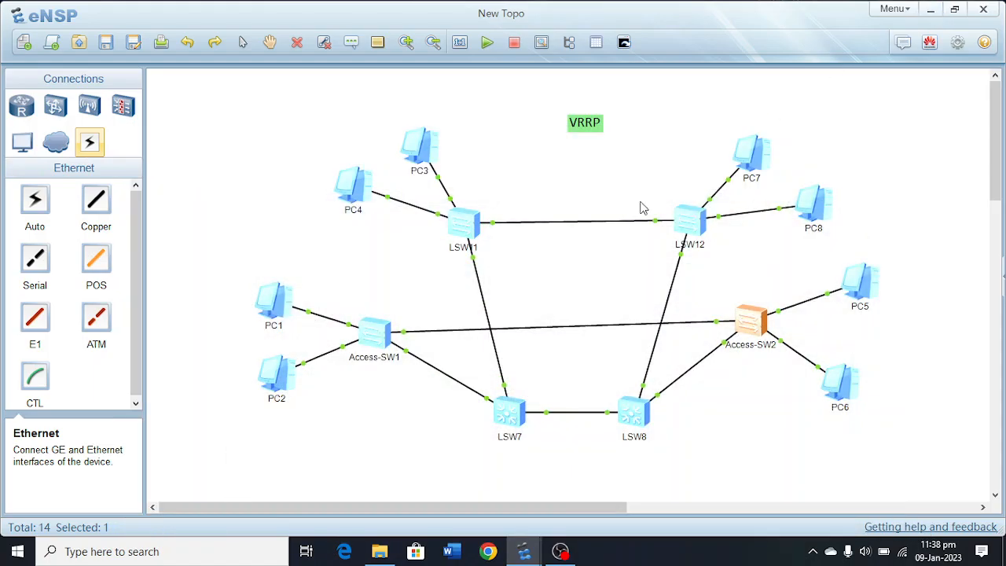
left_click(476, 248)
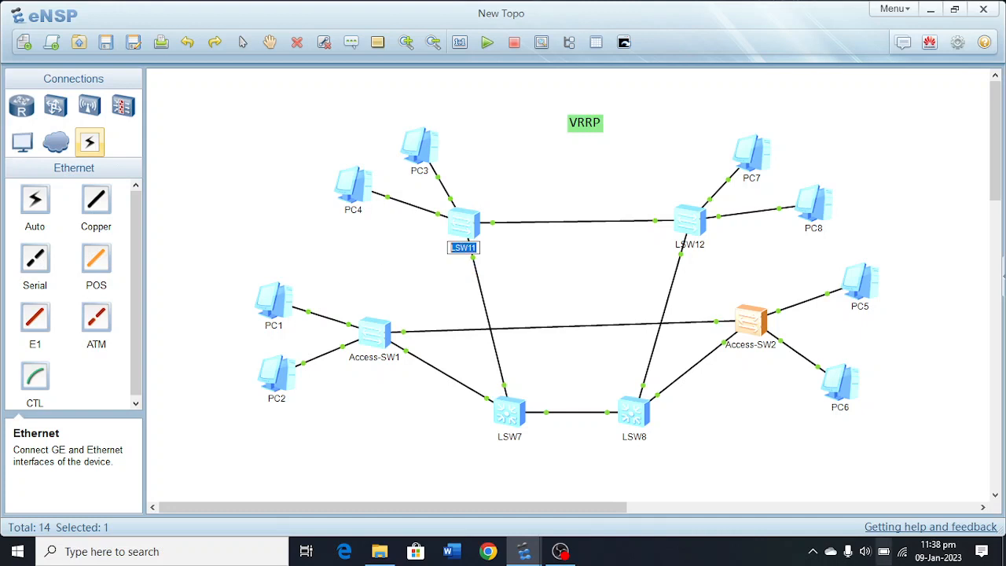
type("Acces")
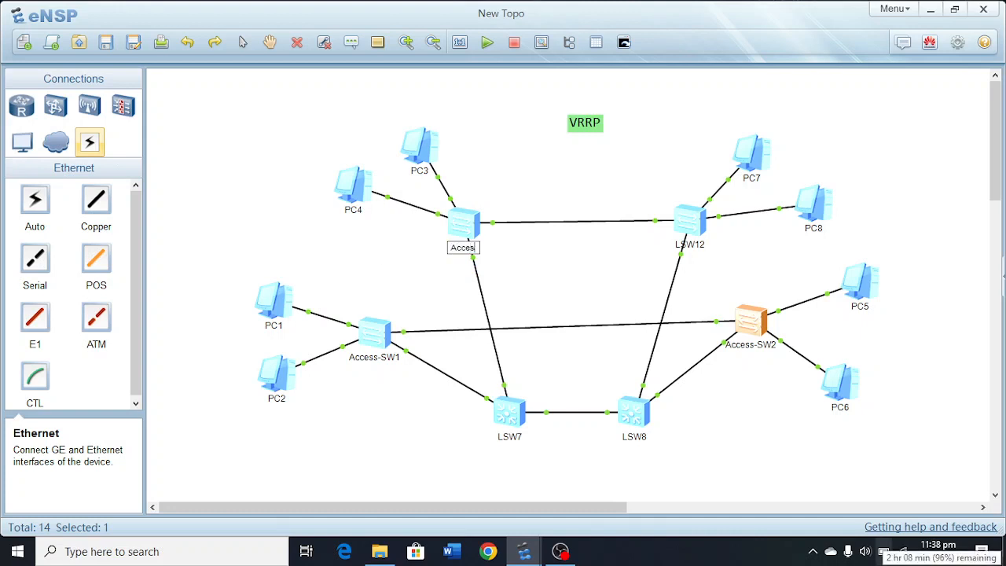
type("s-SW3")
key("Return")
Open the console of Access-SW3 and enter its system view.
double_click(463, 225)
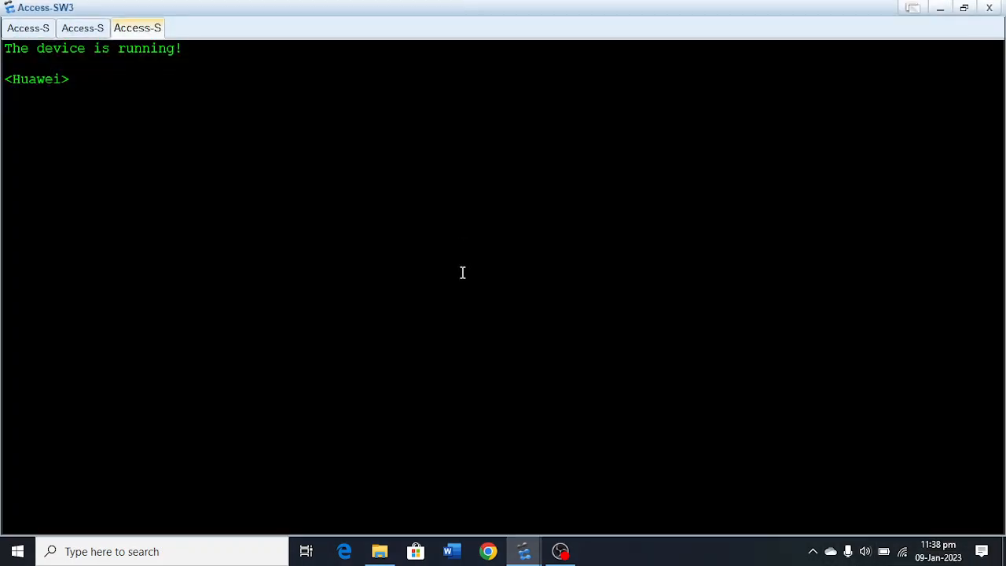
type("sy")
key("Tab")
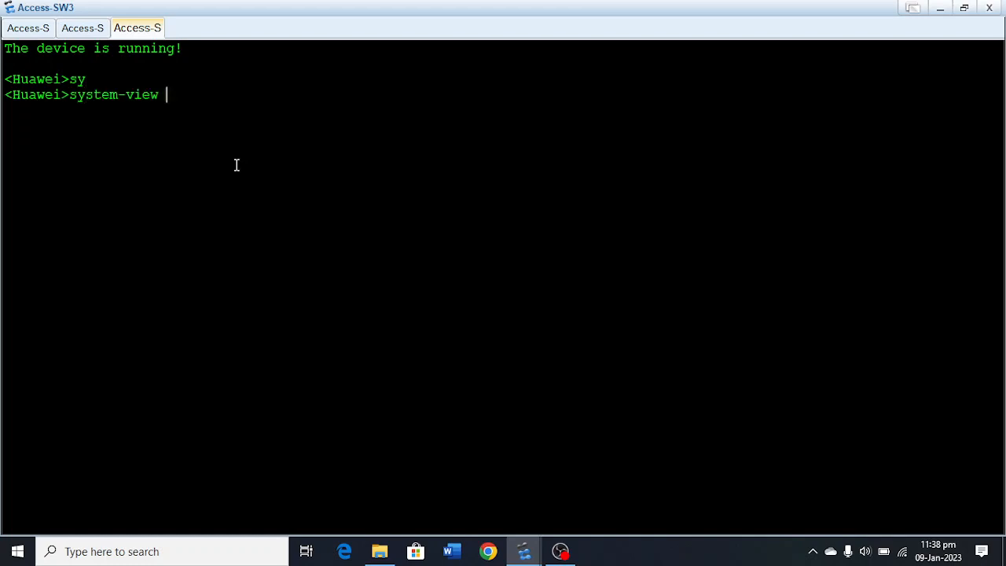
key("Return")
key("Return")
key("Return")
key("Return")
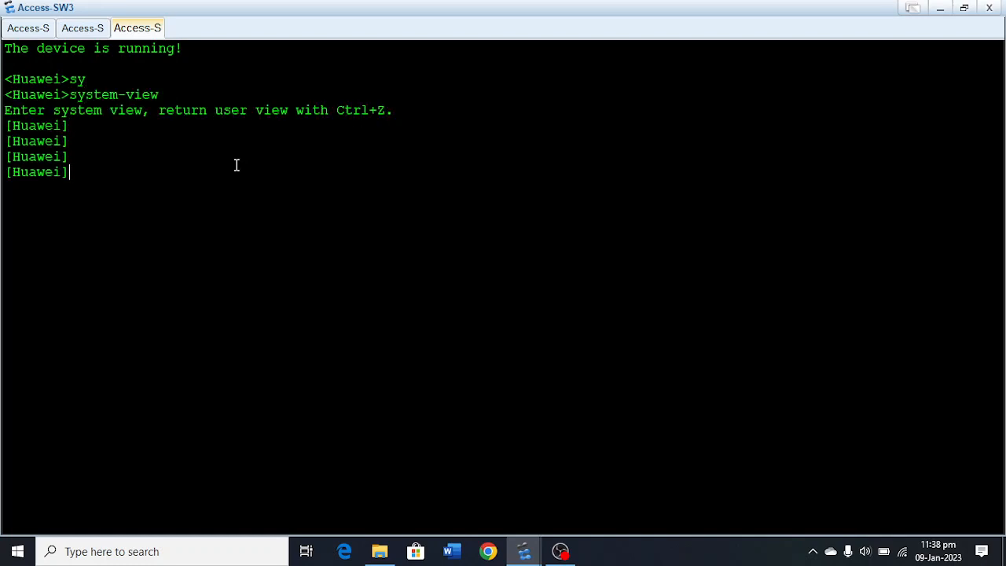
Set the system name of the third access switch to Access-SW3.
type("sy")
key("Tab")
type("A")
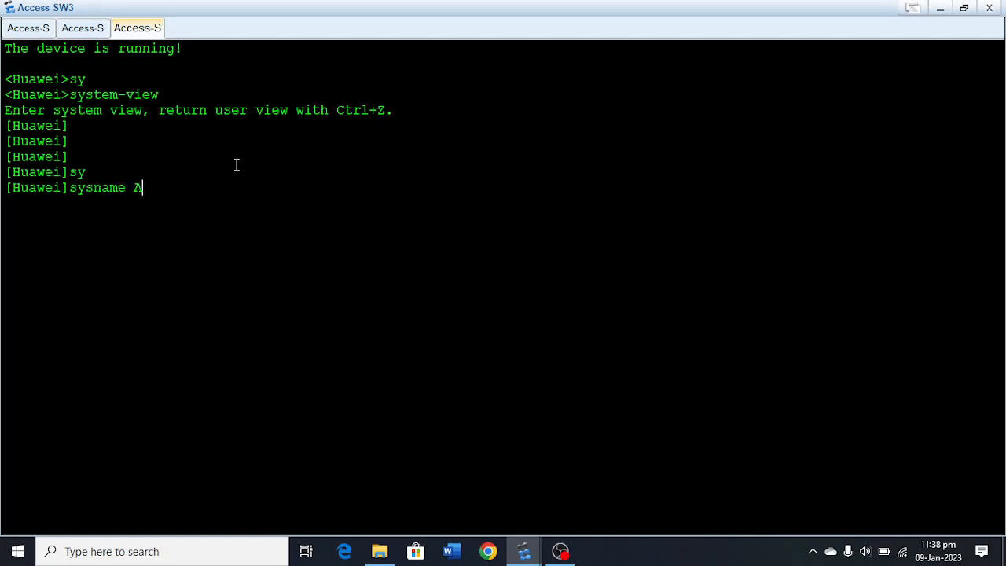
type("ccess-SW3")
key("Return")
key("Return")
key("Return")
key("Return")
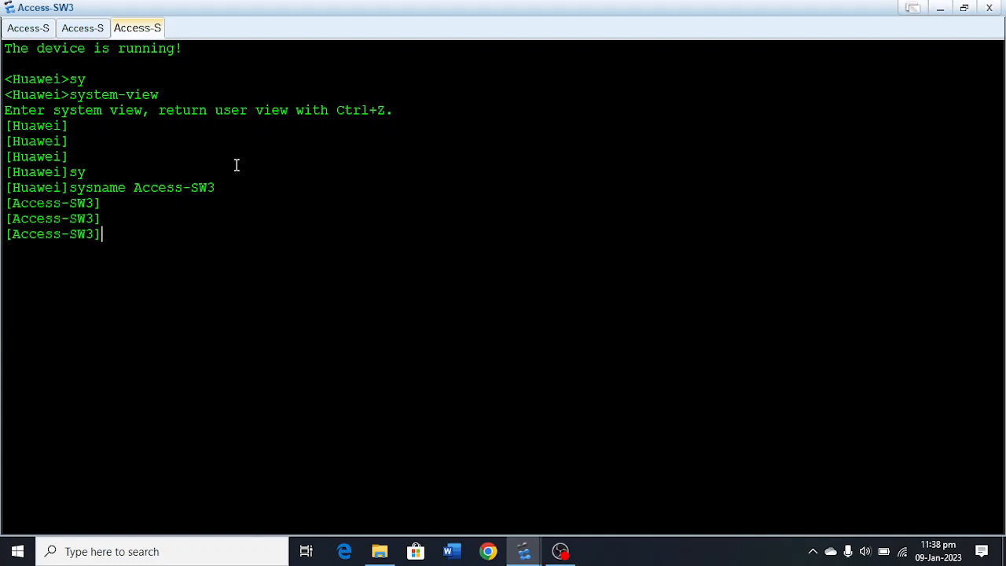
Create VLANs 10 and 20 on Access-SW3.
type("vlan ")
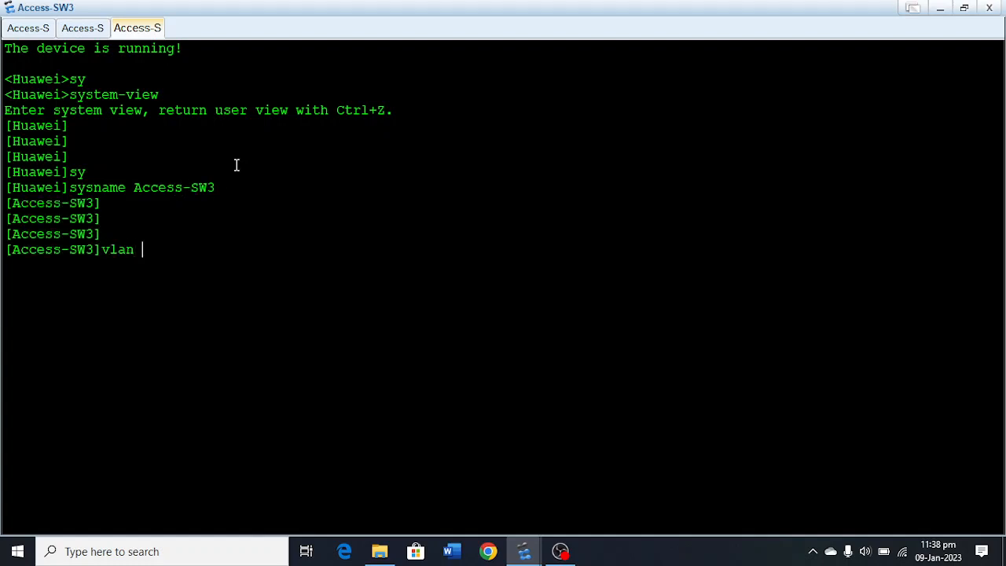
type("10")
key("Return")
type("vlan 1")
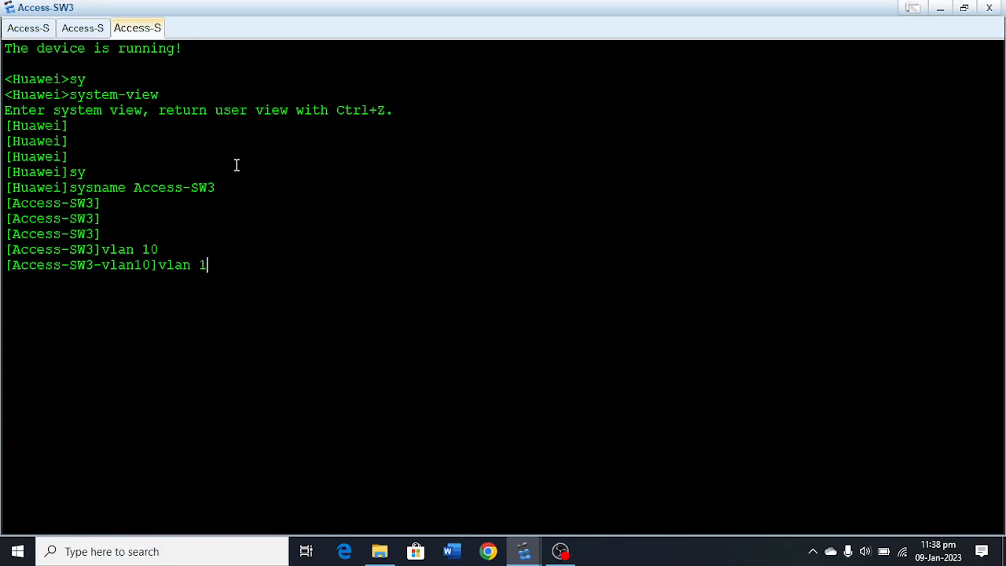
key("BackSpace")
type("20")
key("Return")
Create VLANs 30 and 40 on Access-SW3 and return to the system view.
type("vlan 20")
key("BackSpace")
key("BackSpace")
type("30")
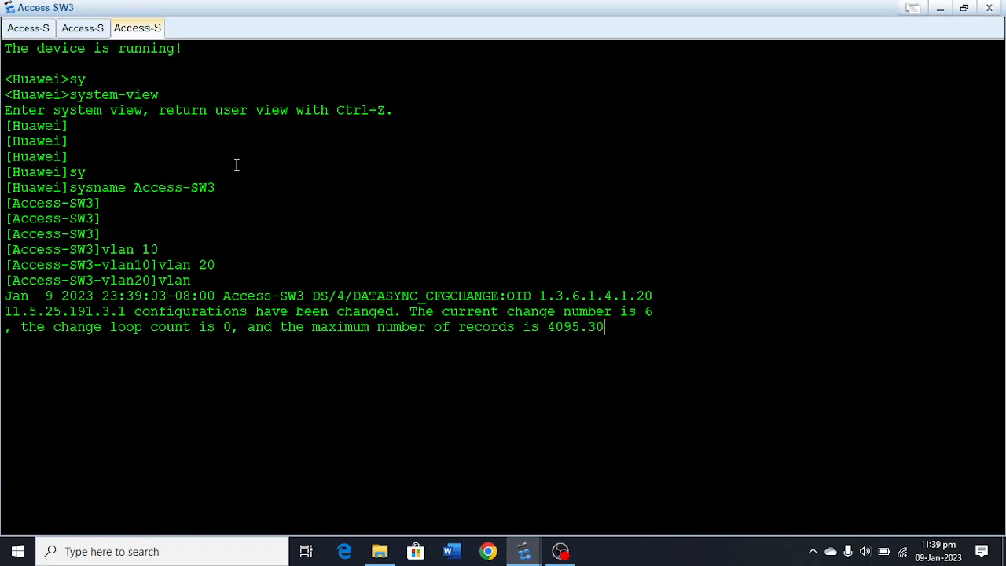
key("Return")
key("Up")
key("BackSpace")
key("BackSpace")
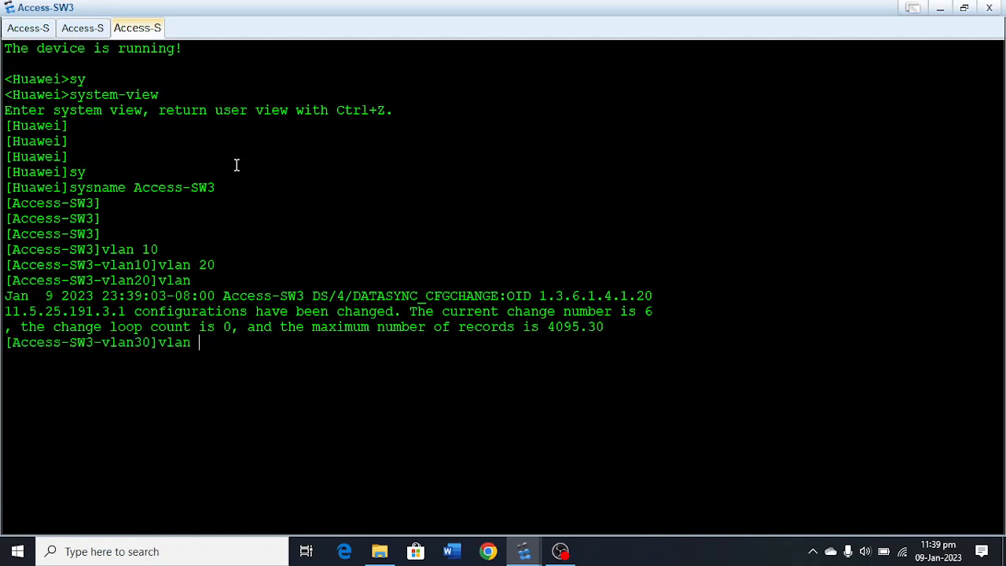
type("40")
key("Return")
key("Return")
key("Return")
key("Return")
key("Return")
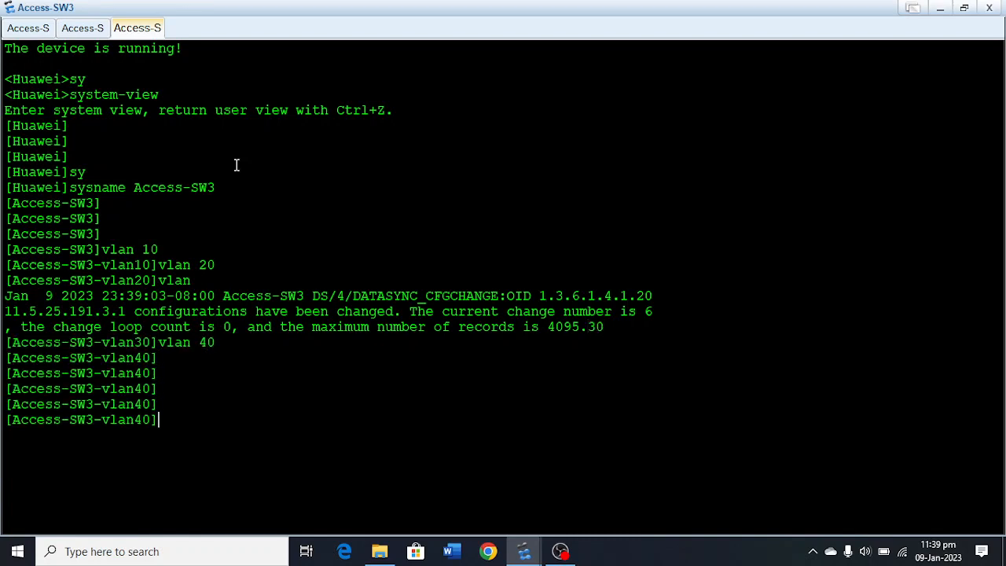
type("quit")
key("Return")
Enter the interface view of Ethernet0/0/1 on Access-SW3.
type("inter")
key("Tab")
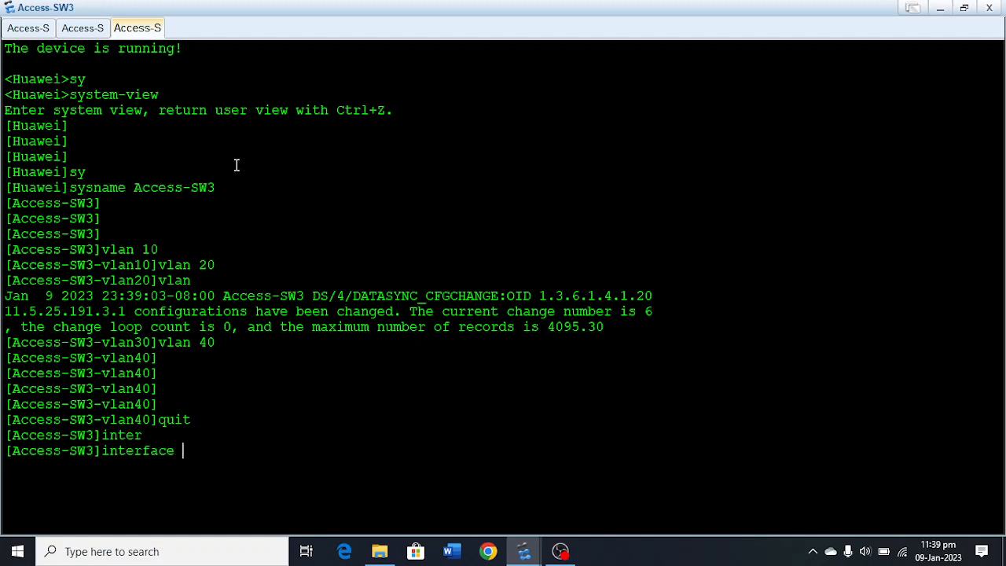
type("eth")
key("Tab")
type("0/0/1")
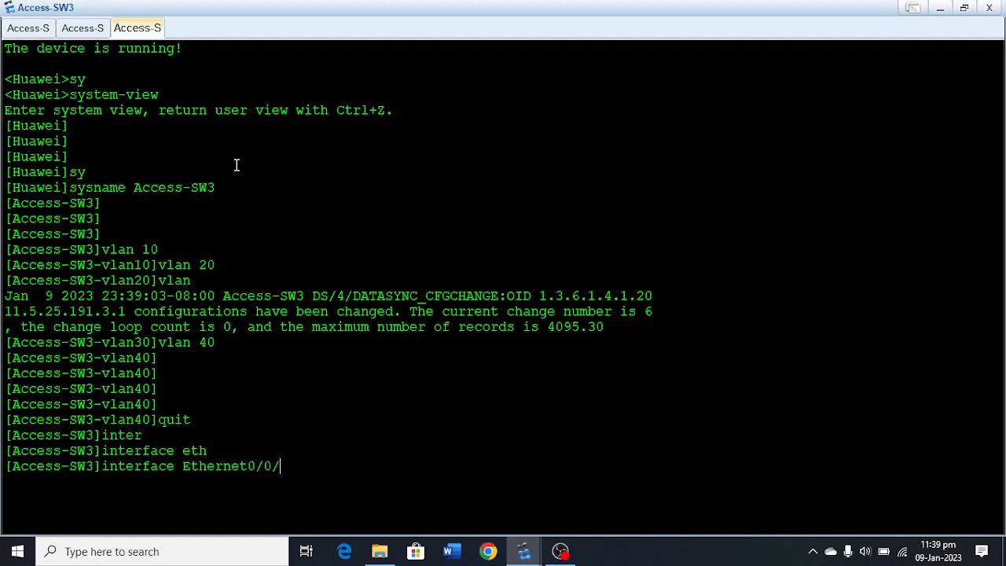
key("Return")
key("Return")
key("Return")
key("Return")
Set the link type of Ethernet0/0/1 to access.
type("portl")
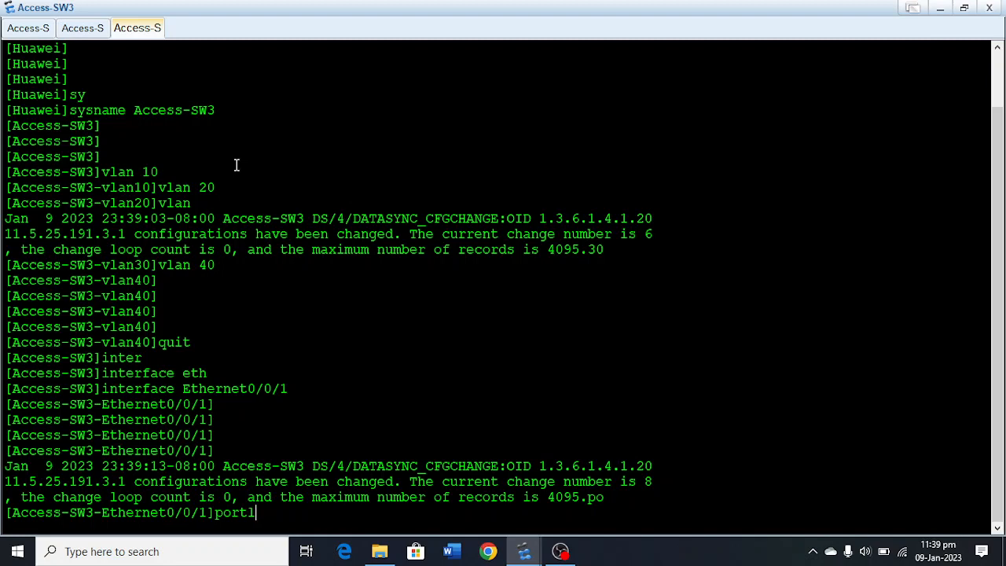
key("BackSpace")
type("li")
key("Tab")
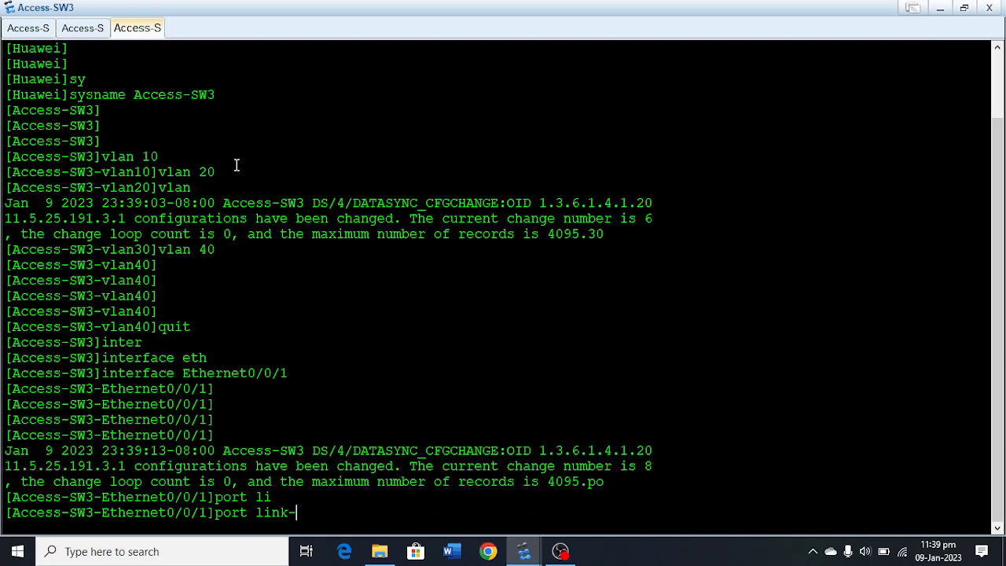
type("t")
key("Tab")
type("ac")
key("Tab")
key("Return")
key("Return")
key("Return")
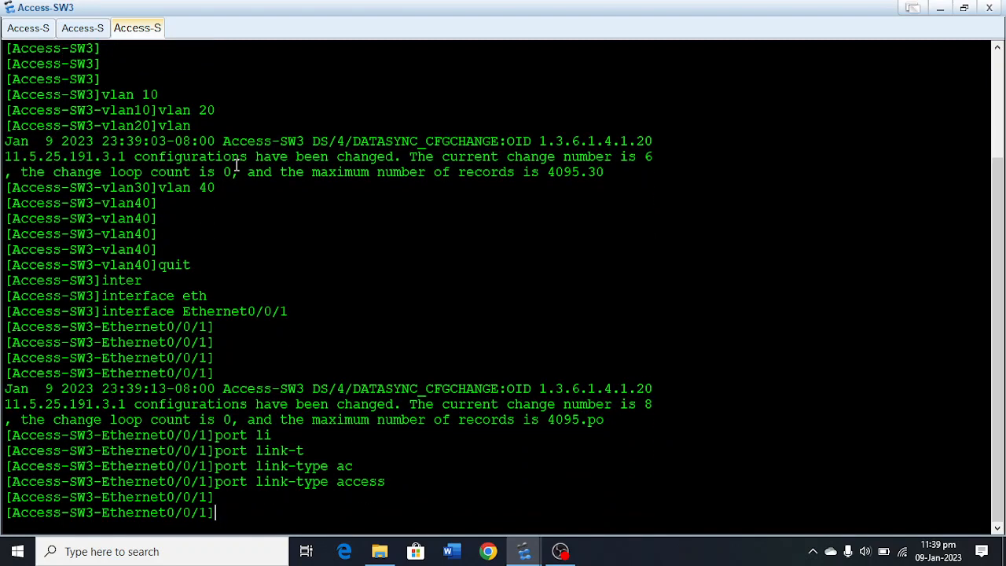
Assign Ethernet0/0/1 to default VLAN 30 and leave its interface view.
type("po")
key("Tab")
type("d")
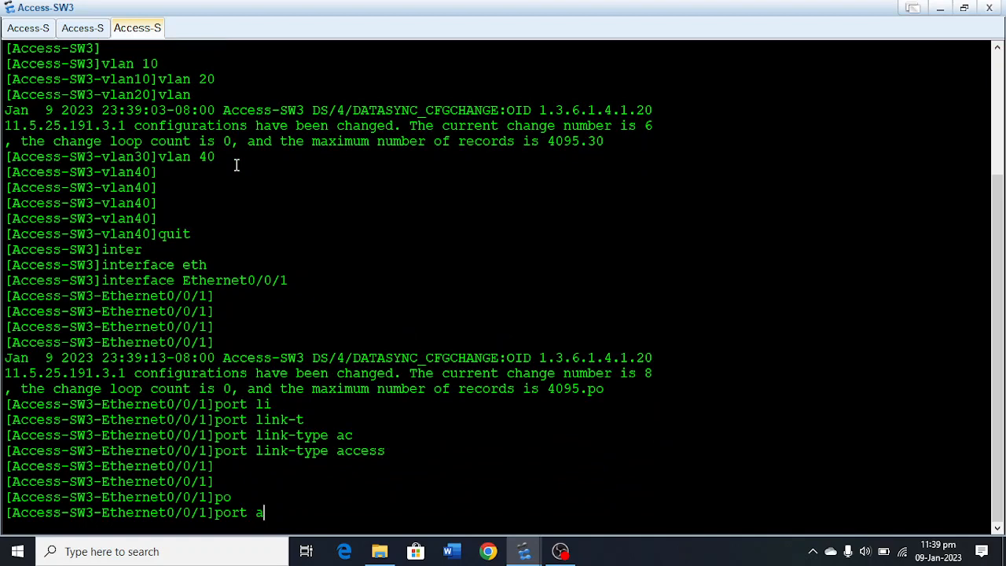
type("e")
key("Tab")
type("vl")
key("Tab")
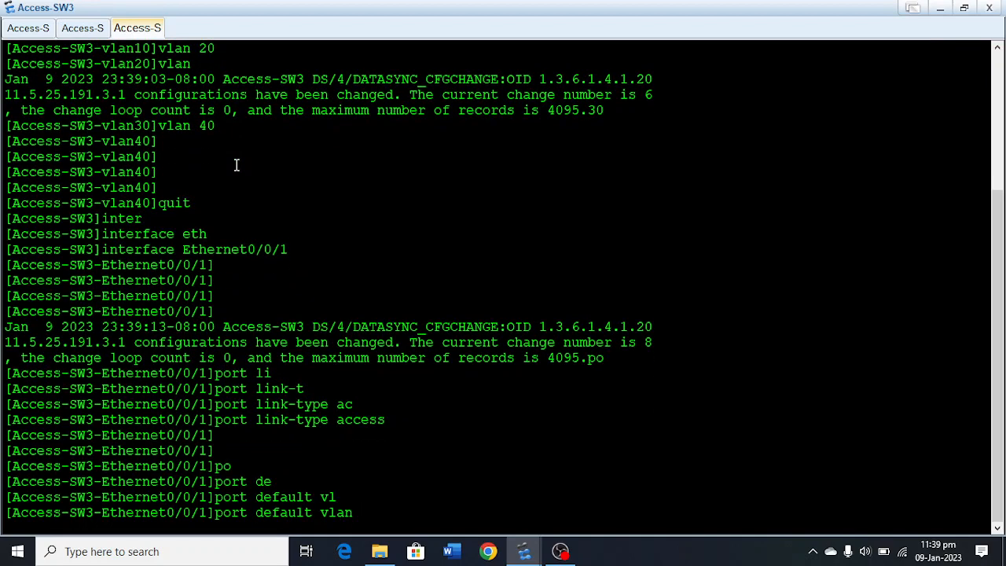
type("30")
key("Return")
key("Return")
key("Return")
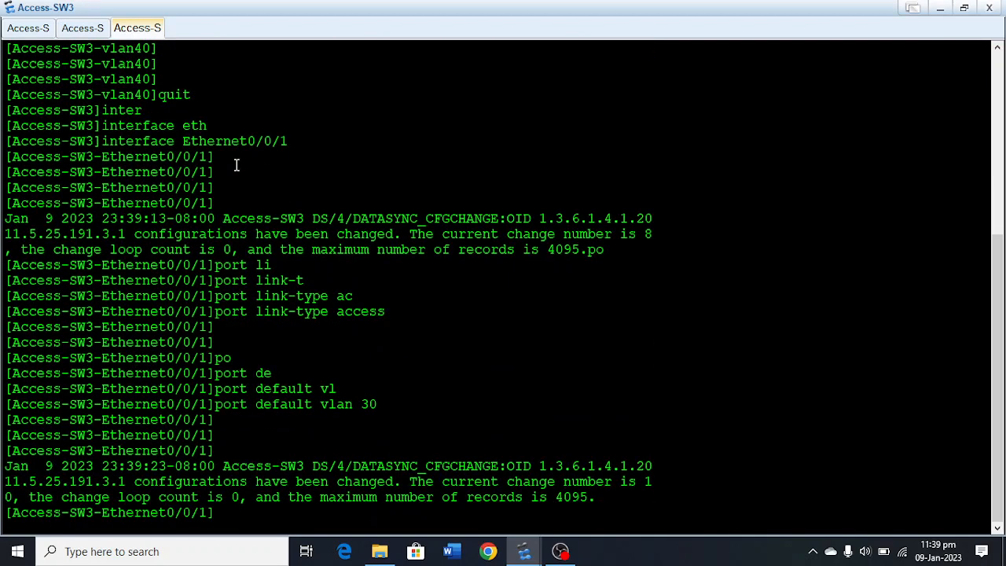
key("Return")
key("Return")
key("Return")
key("Return")
type("q")
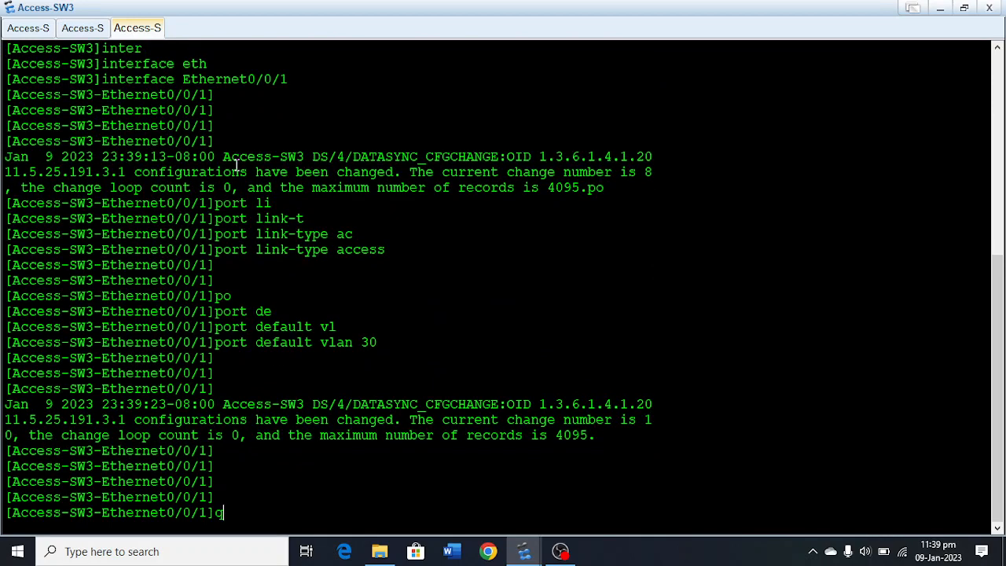
type("uit")
key("Return")
Enter the interface view of Ethernet0/0/2 on Access-SW3.
type("inter")
key("Tab")
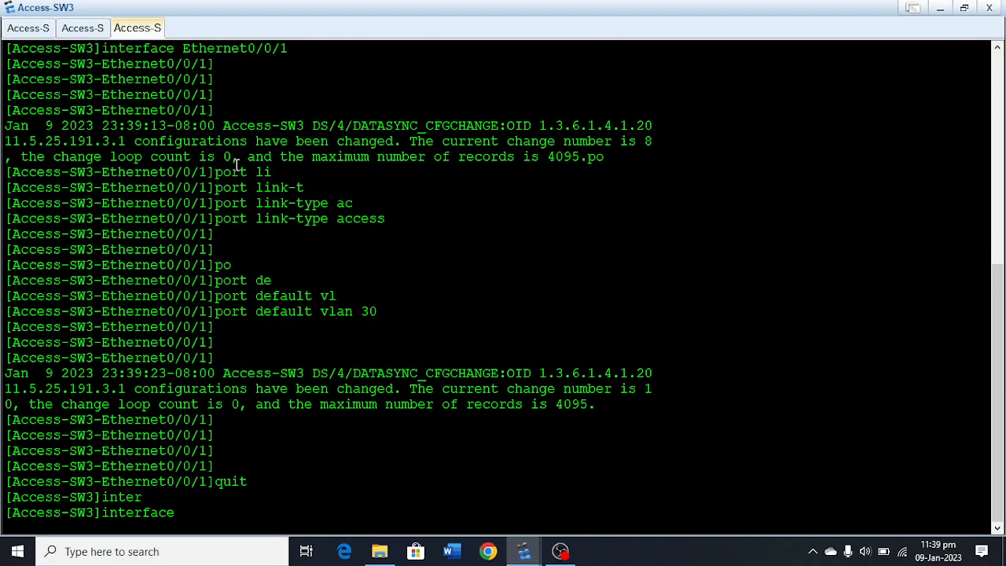
type("eth")
key("Tab")
type("0/0/2")
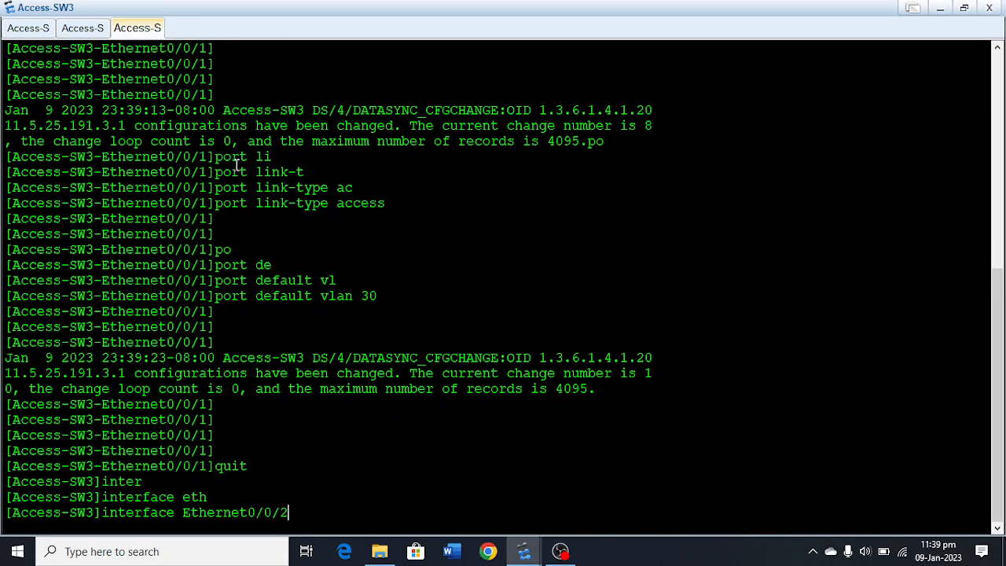
key("Return")
key("Return")
key("Return")
Set the link type of Ethernet0/0/2 to access.
type("po")
key("Tab")
type("li")
key("Tab")
type("t")
key("Tab")
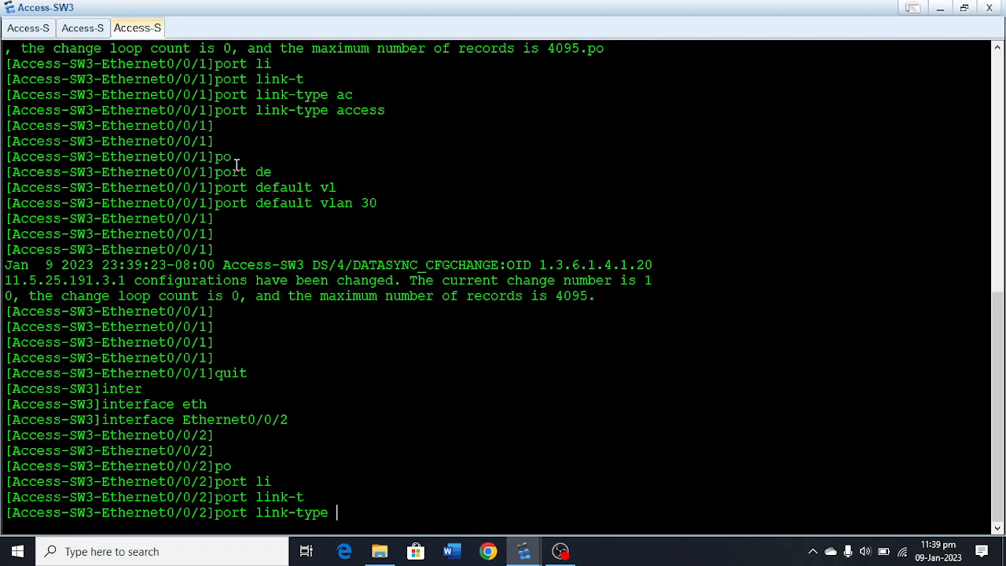
type("ac")
key("Tab")
key("Return")
Assign Ethernet0/0/2 to default VLAN 40 and leave its interface view.
type("po")
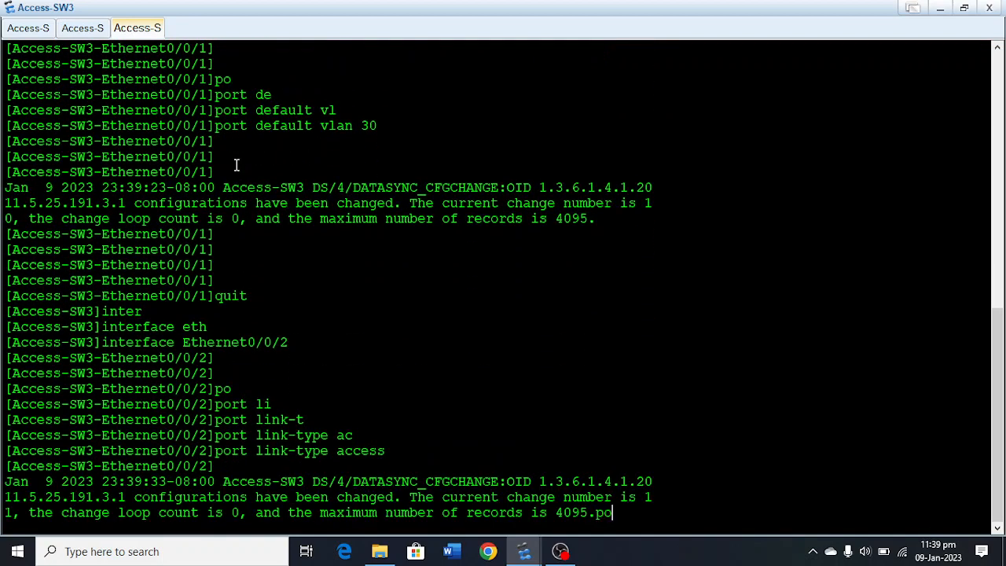
key("Tab")
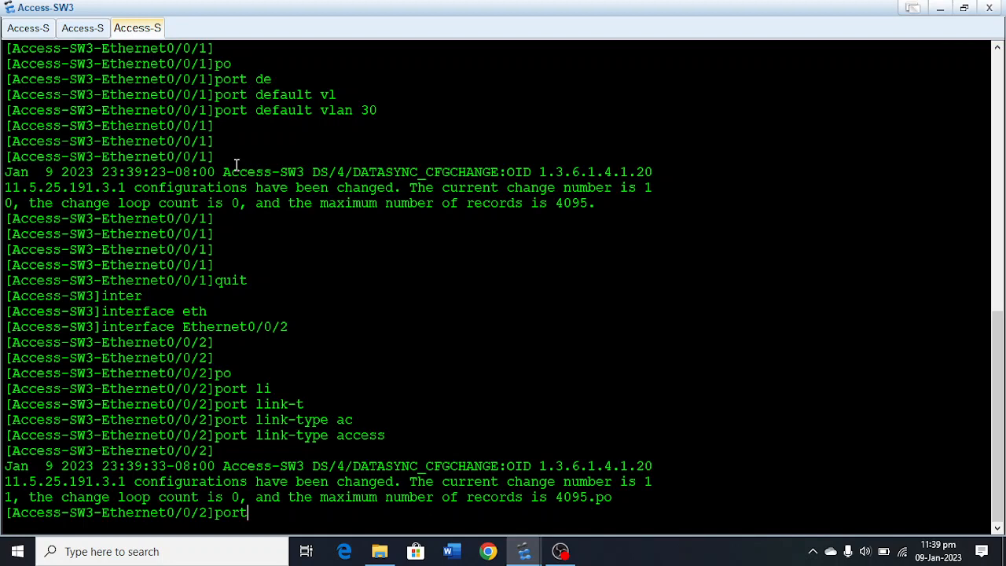
type("de")
key("Tab")
type("v")
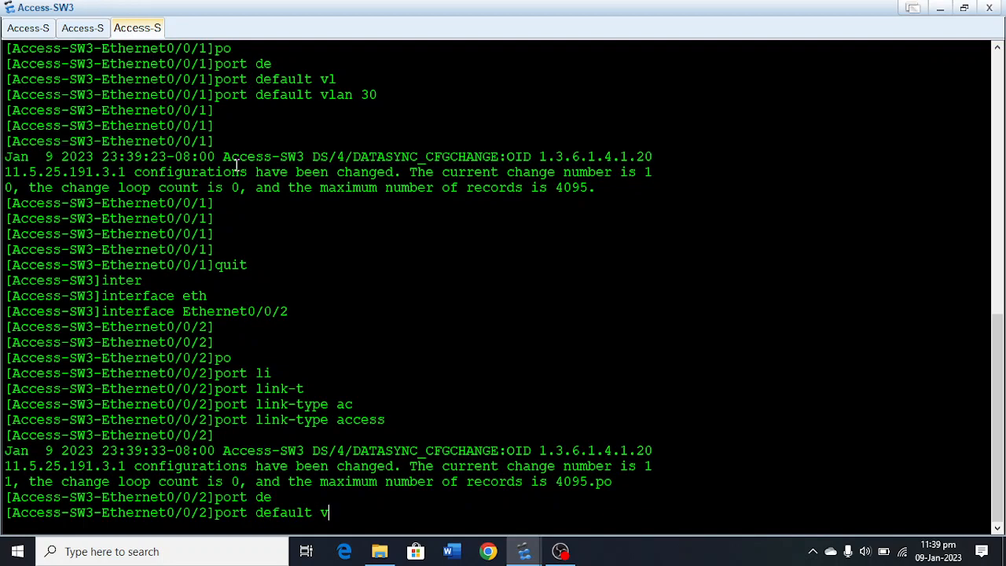
key("Tab")
type("40")
key("Return")
key("Return")
key("Return")
key("Return")
key("Return")
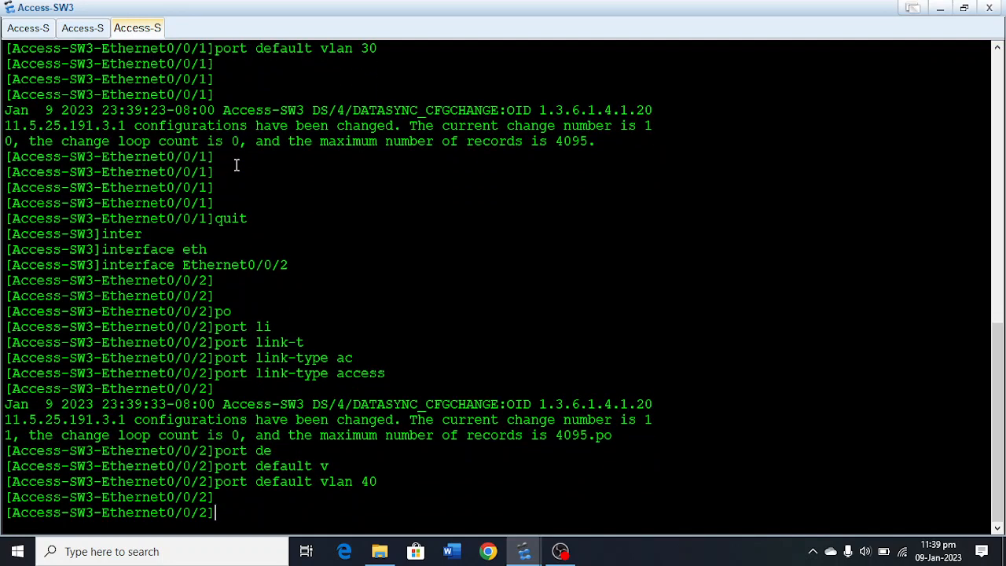
type("quit")
key("Return")
type("int")
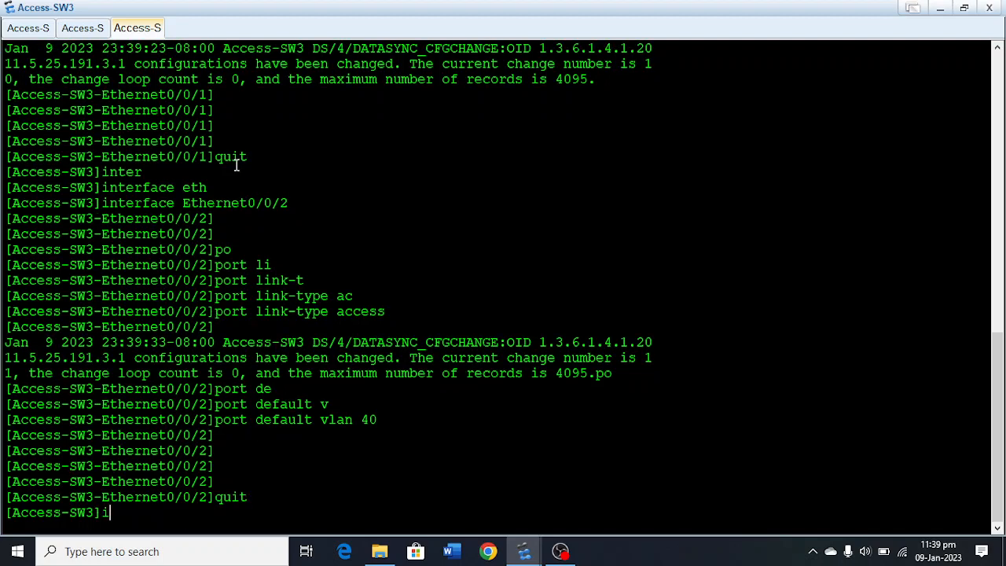
key("BackSpace")
key("BackSpace")
key("BackSpace")
Create a port group on Access-SW3 with members GigabitEthernet 0/0/1 to GigabitEthernet 0/0/2.
type("port")
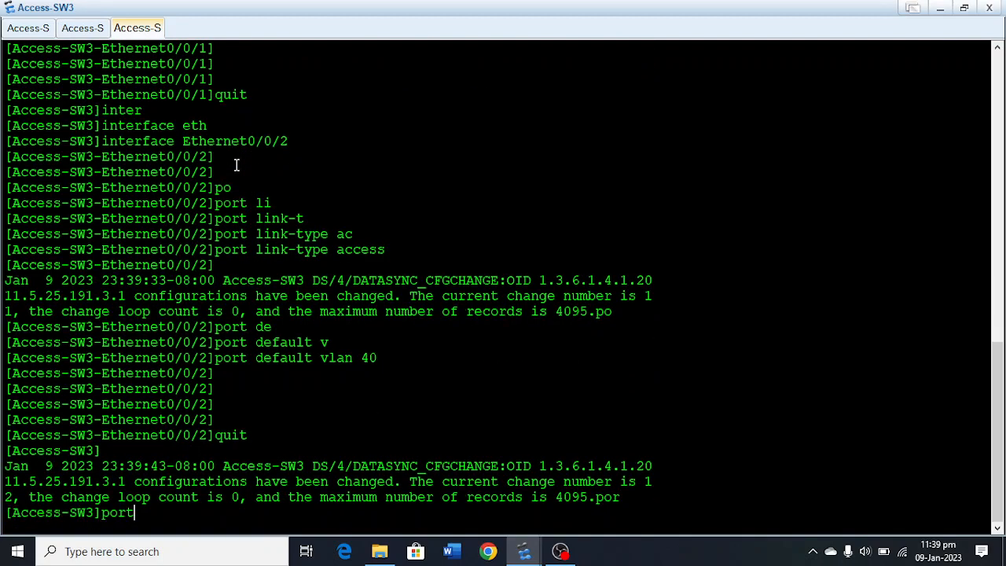
type("-g")
key("Tab")
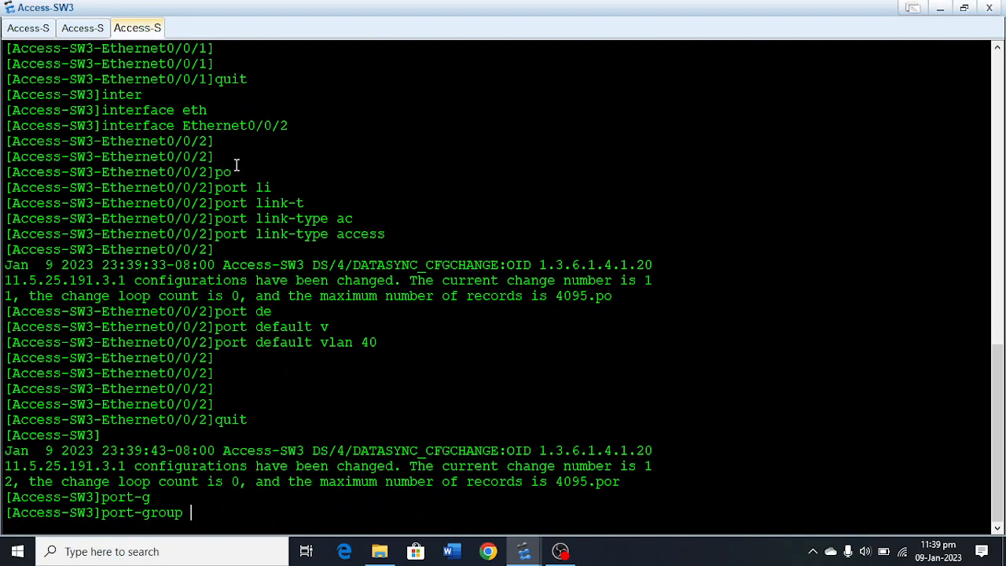
type("g")
key("Tab")
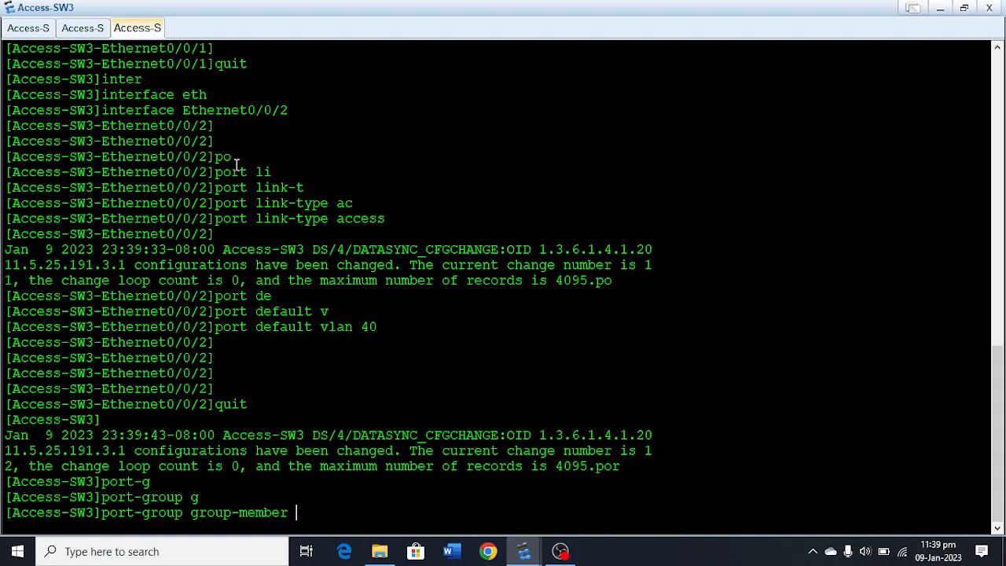
type("gi")
key("Tab")
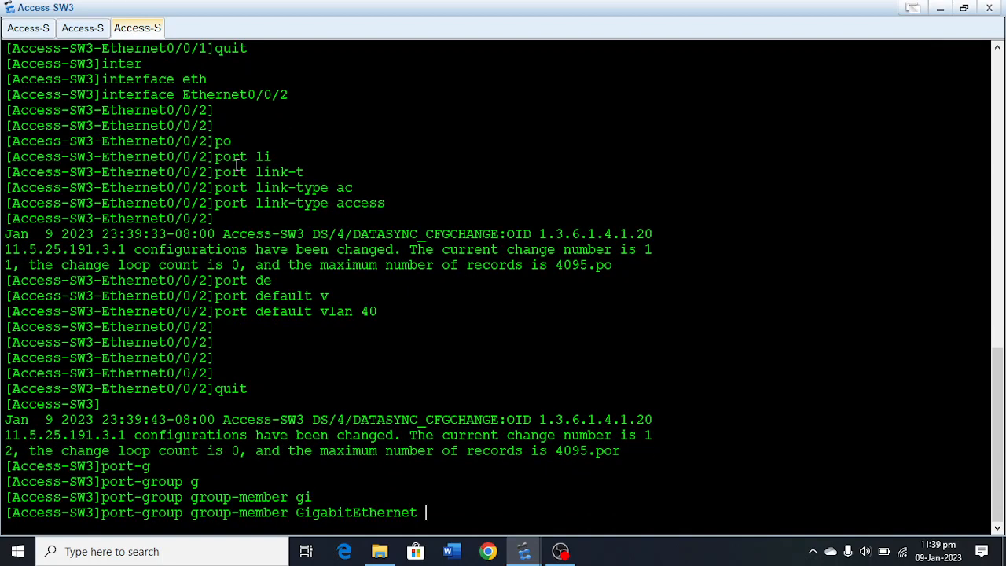
type("0/0/1 t")
type("o gi")
key("Tab")
type("0/0/2")
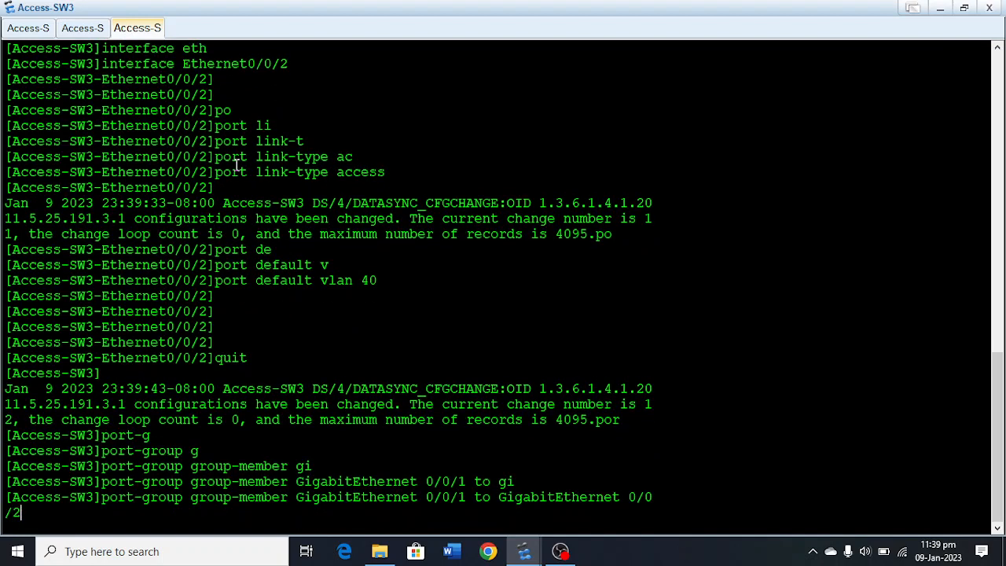
key("Return")
key("Return")
key("Return")
key("Return")
Set the link type of the grouped GigabitEthernet uplink ports to trunk.
type("p")
key("Tab")
type("li")
key("Tab")
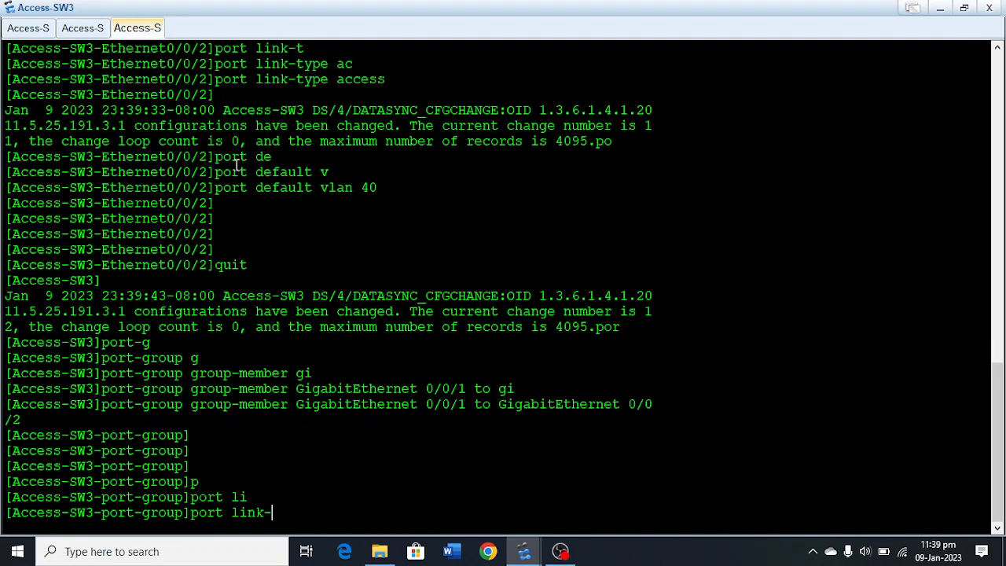
type("t")
key("Tab")
type("tr")
key("Tab")
key("Return")
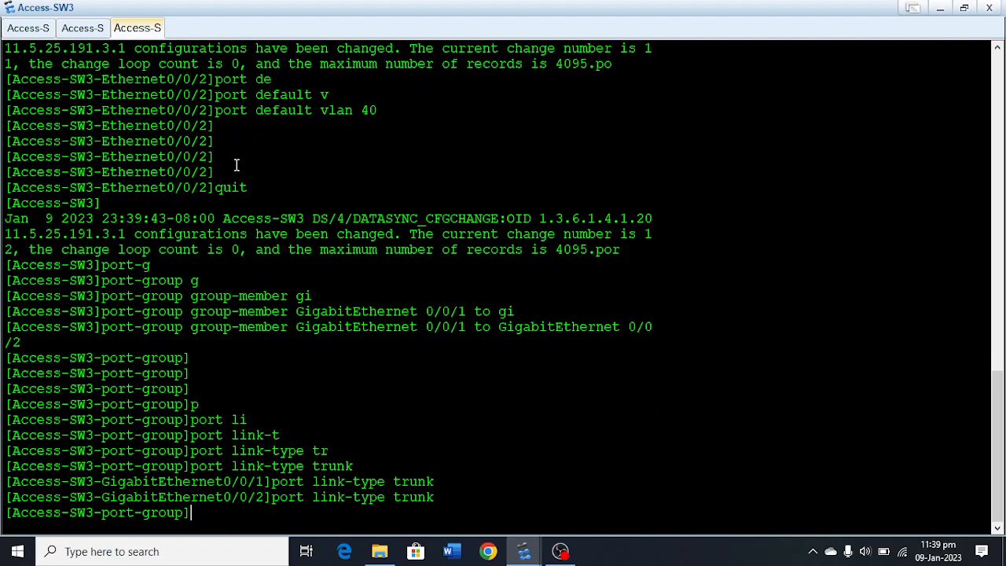
Allow VLANs 10, 20, 30 and 40 to pass on the port group's trunk links.
type("po")
key("Tab")
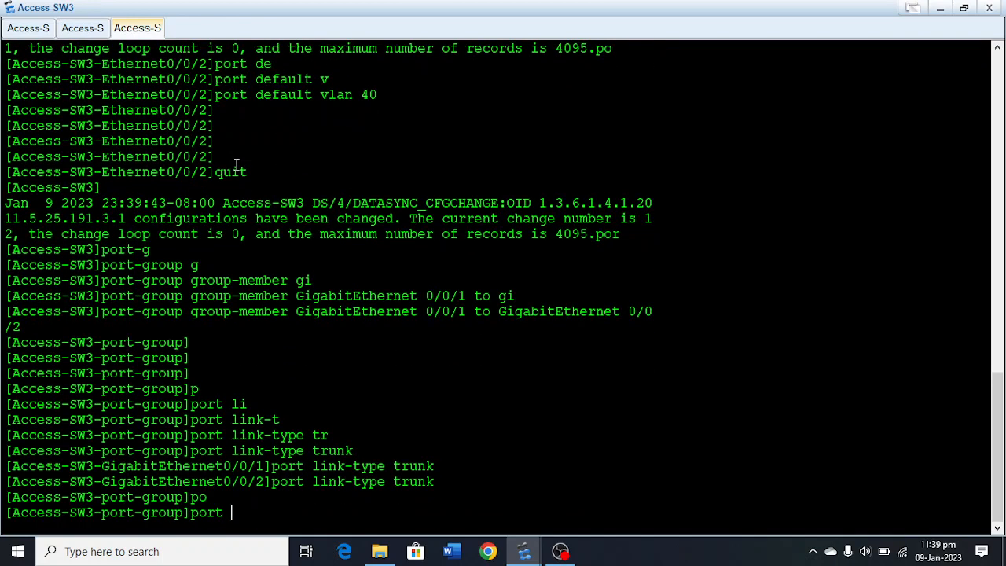
type("tr")
key("Tab")
type("al")
key("Tab")
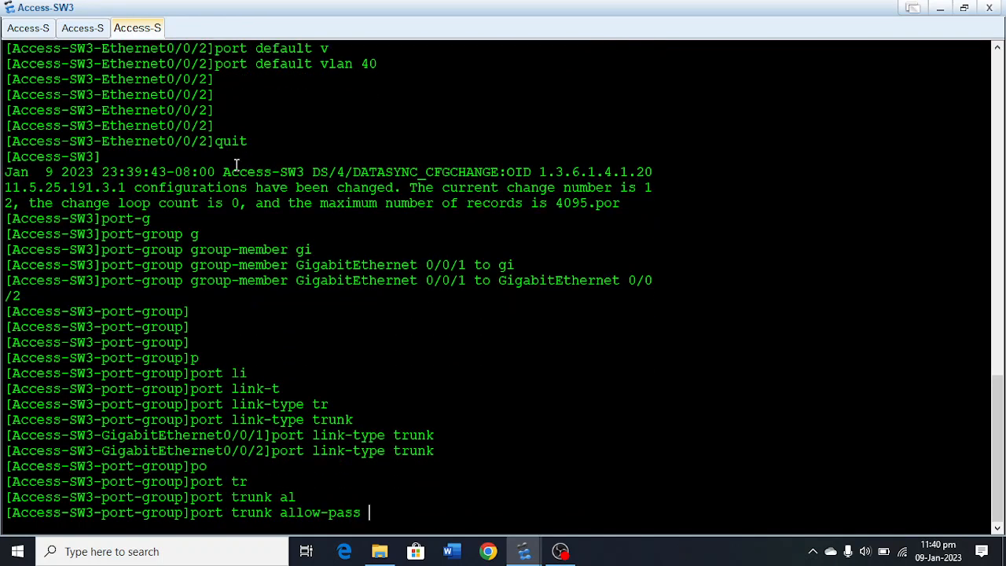
type("v")
key("Tab")
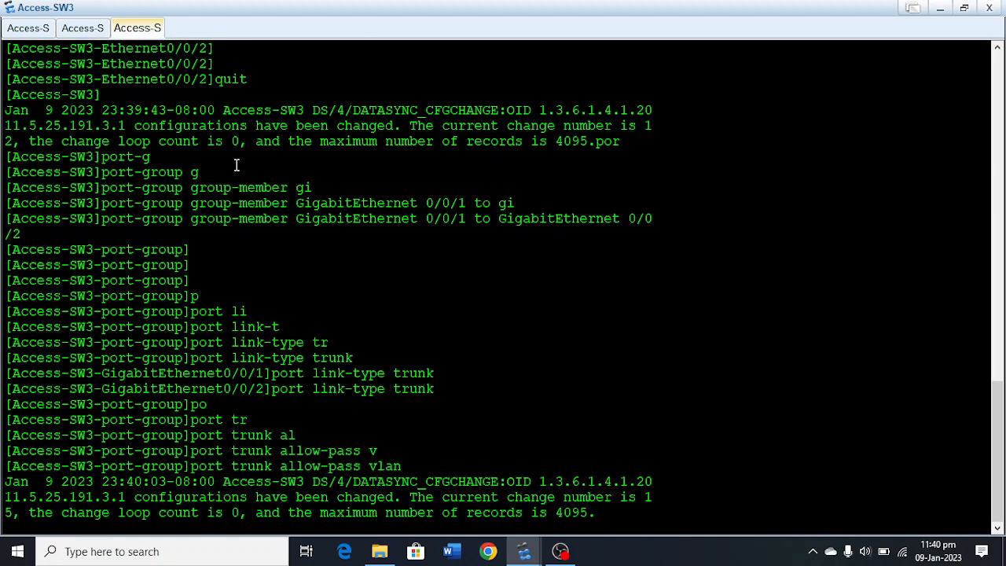
type("10 203")
key("BackSpace")
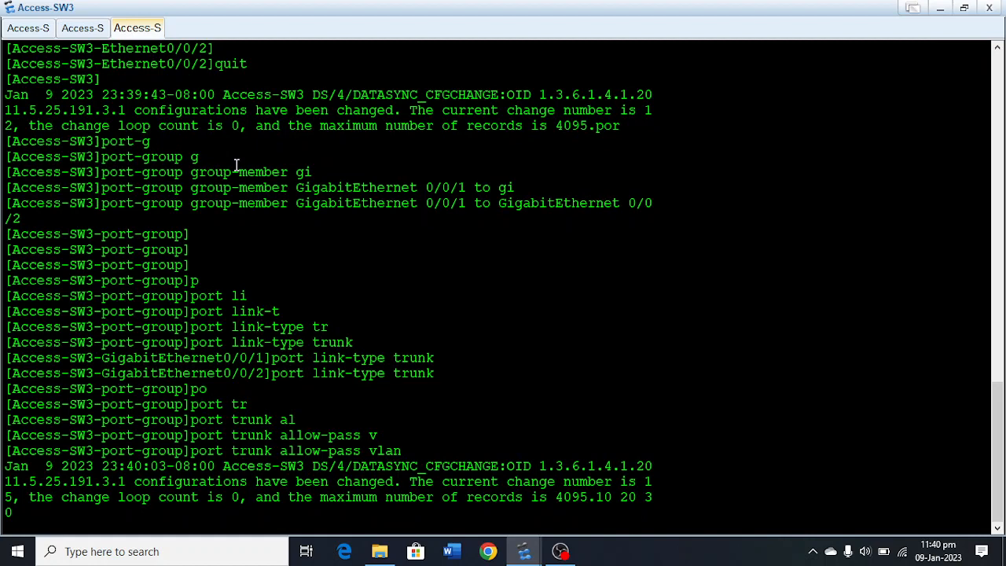
type("40")
key("Return")
key("Return")
key("Return")
key("Return")
key("Return")
key("Return")
key("Return")
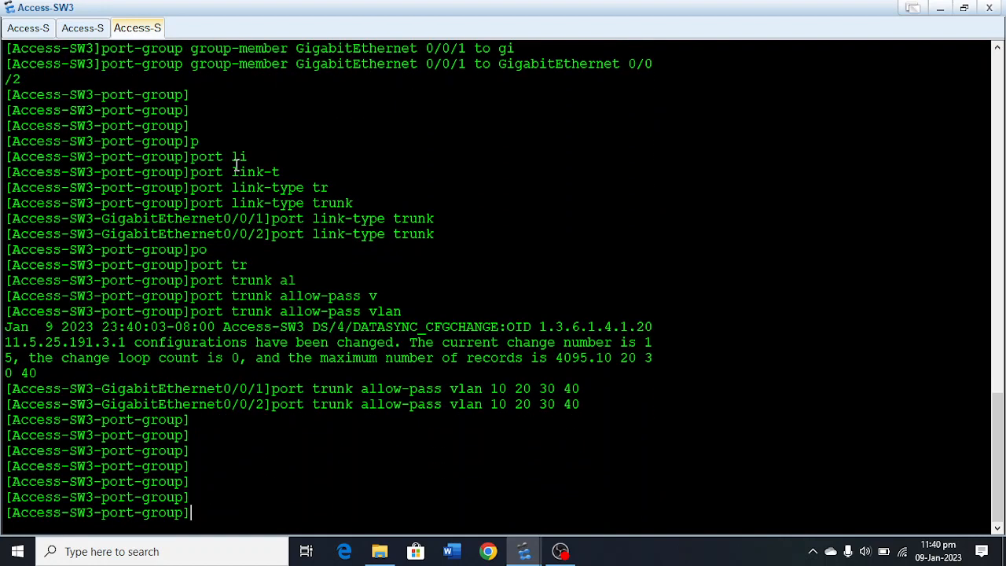
Leave the port group and system views on Access-SW3 to return to the user view.
type("quit")
key("Return")
key("Return")
key("Return")
key("Return")
type("qu")
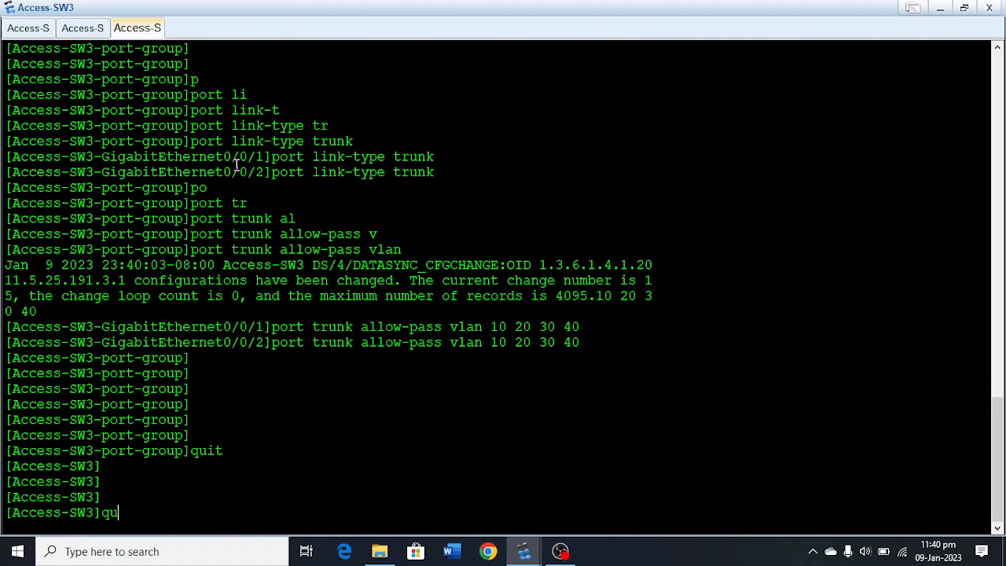
type("it")
key("Return")
key("Return")
key("Return")
key("Return")
Save Access-SW3's configuration under the default file name and return to the topology.
type("save")
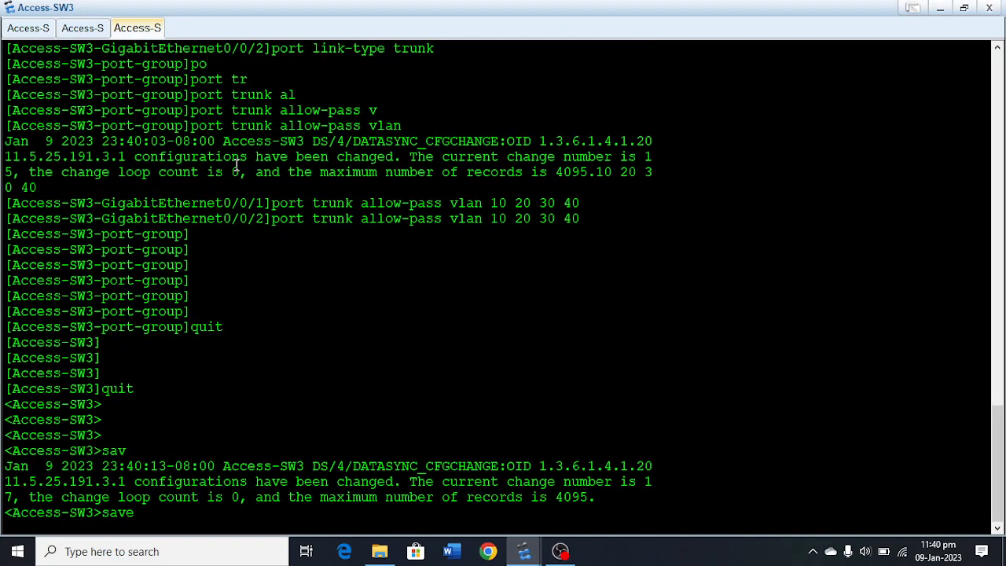
key("Return")
type("y")
key("Return")
key("Return")
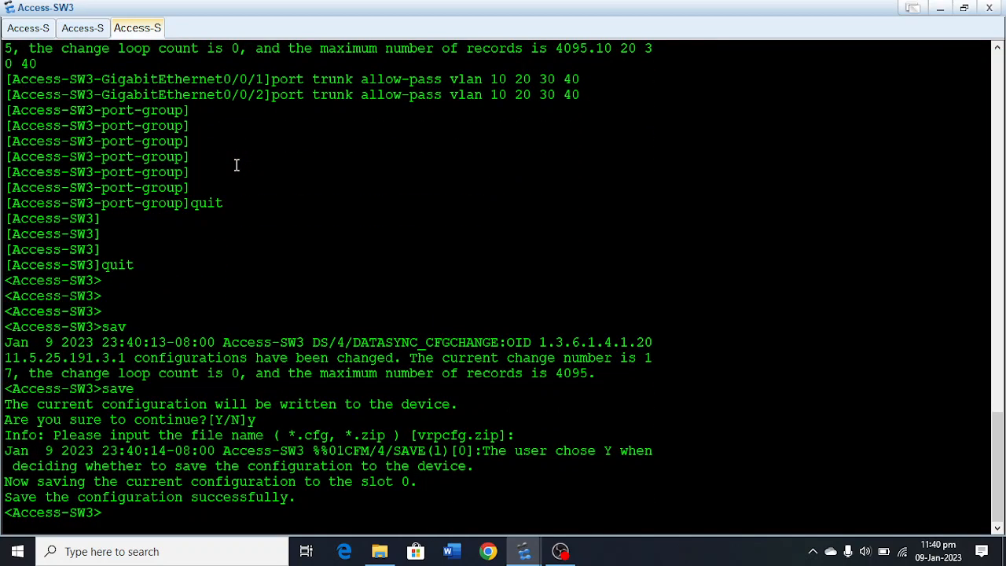
left_click(940, 8)
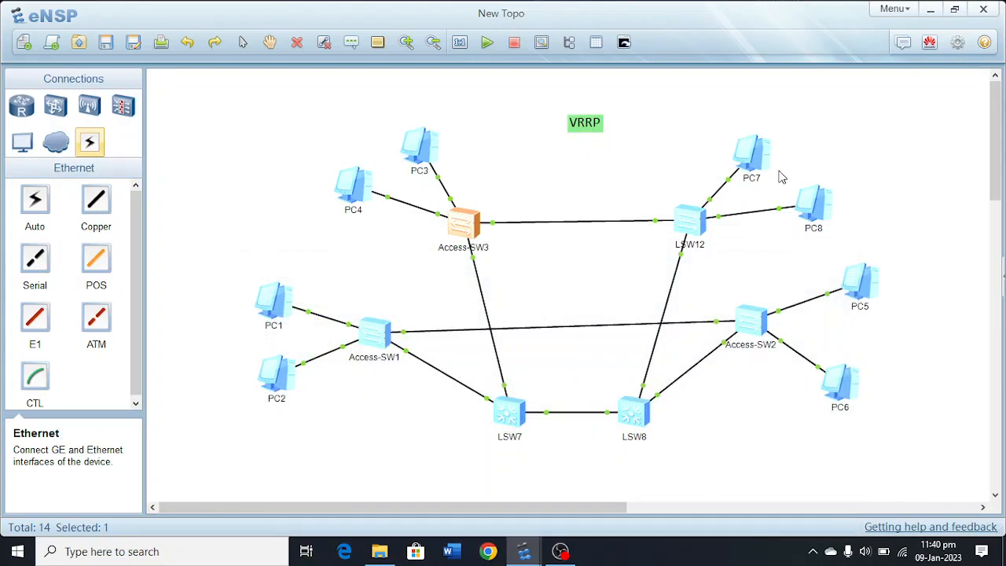
Rename the switch LSW12 in the topology as Access-SW4.
left_click(692, 244)
double_click(690, 244)
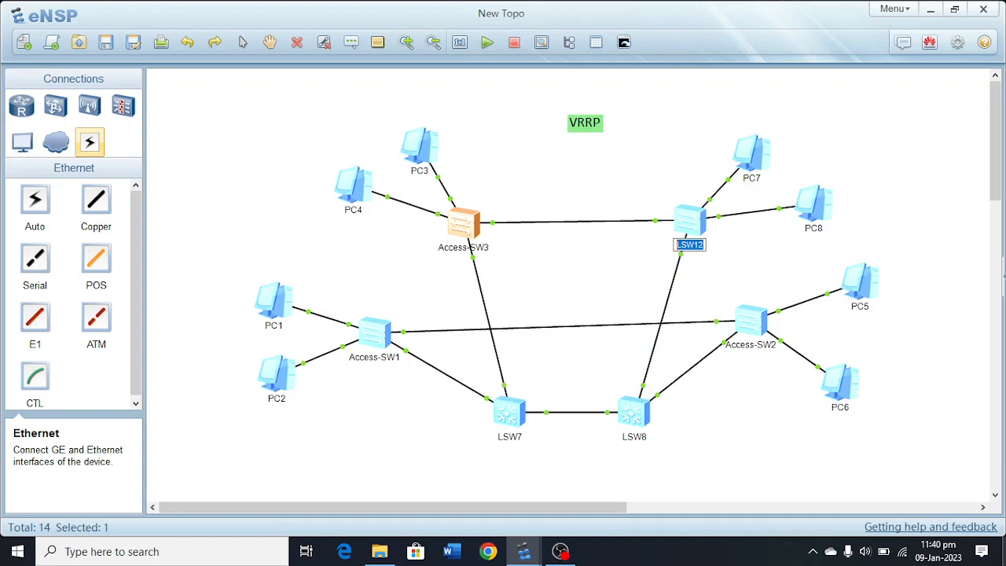
type("Access")
type("-SW")
type("4")
key("Return")
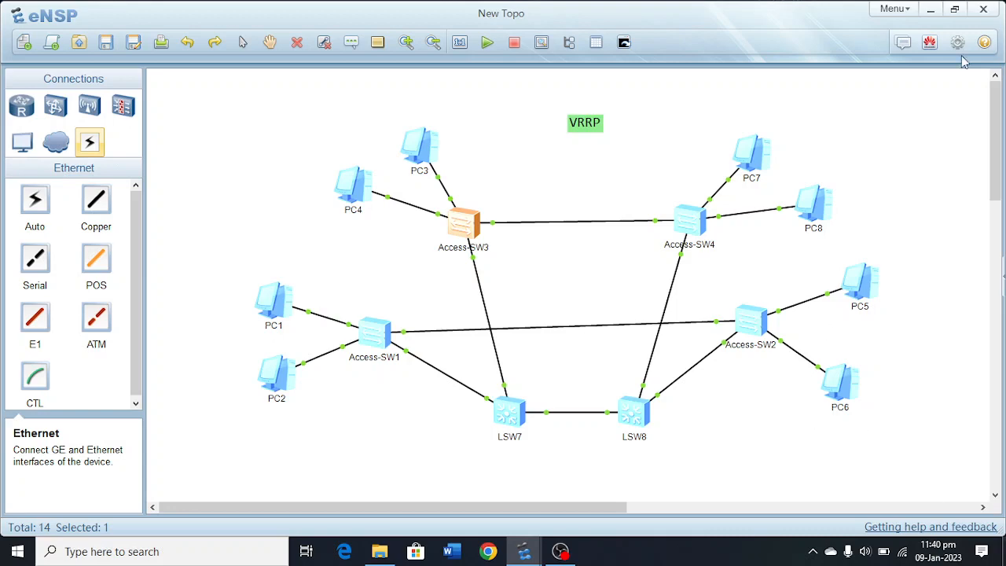
Open the console of Access-SW4 and enter its system view.
double_click(690, 224)
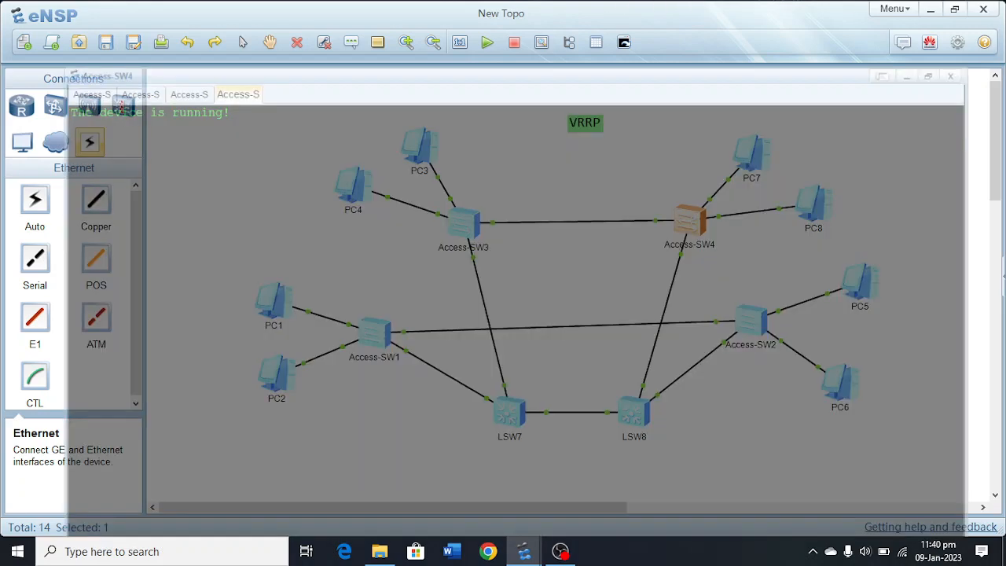
type("sy")
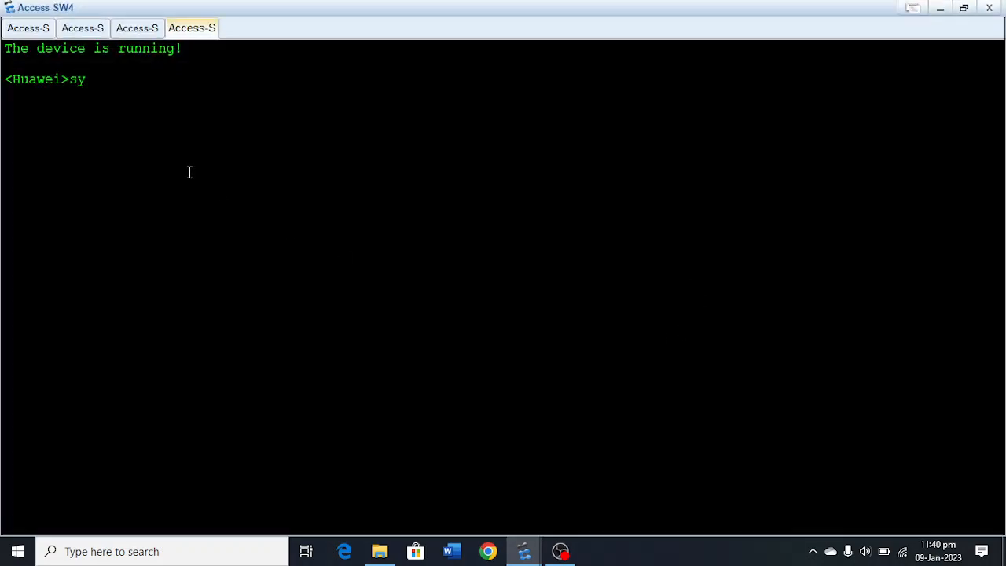
key("Tab")
key("Return")
key("Return")
key("Return")
key("Return")
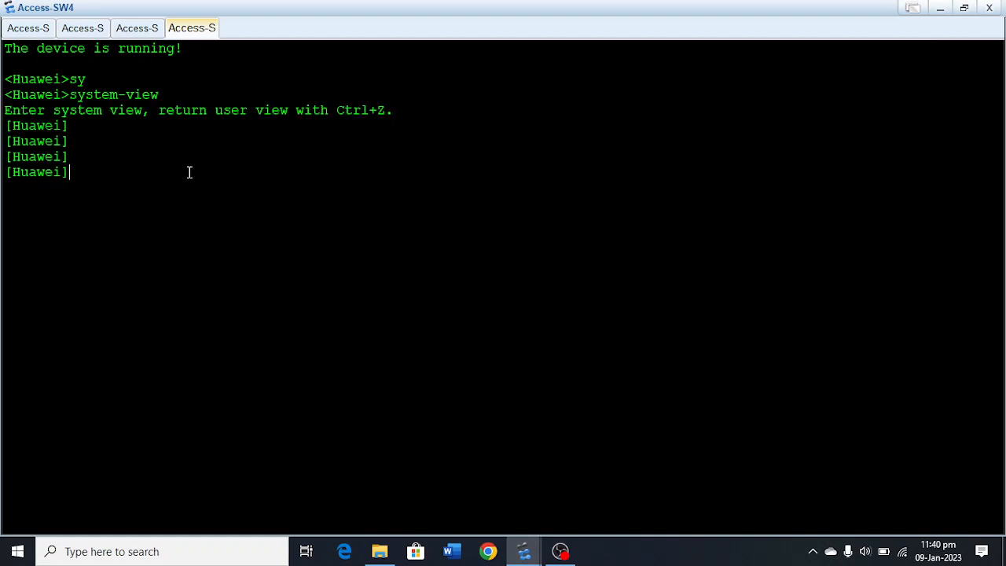
Set the switch's system name to Access-SW4.
type("sy")
key("Tab")
type("A")
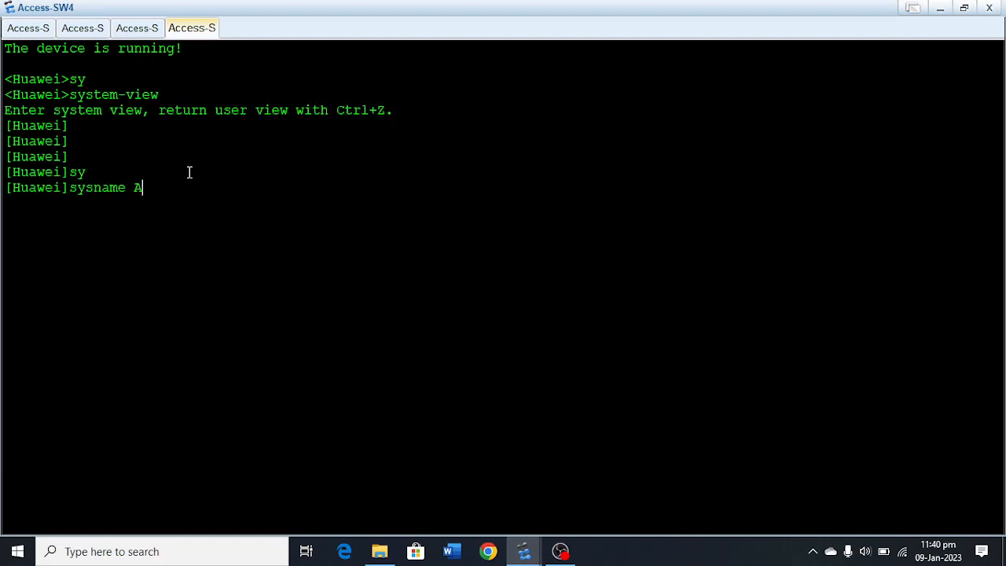
type("ccess-SW4")
key("Return")
Create VLAN 10 on Access-SW4.
key("Return")
key("Return")
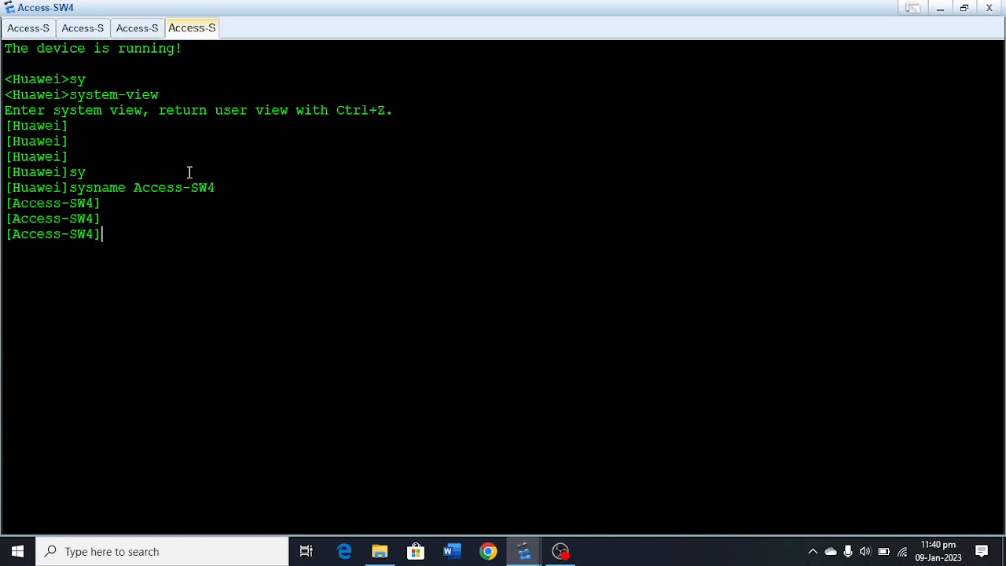
type("vlan 10 20")
key("BackSpace")
key("BackSpace")
key("BackSpace")
key("BackSpace")
key("BackSpace")
type("0")
Create VLANs 20 and 30 on Access-SW4.
key("Return")
key("Return")
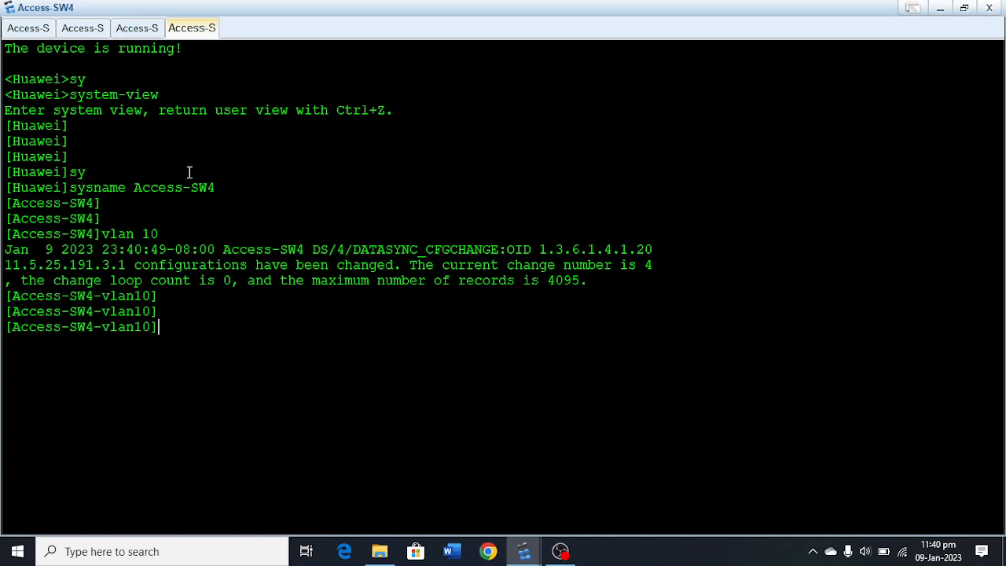
type("vlan 20")
key("Return")
key("Up")
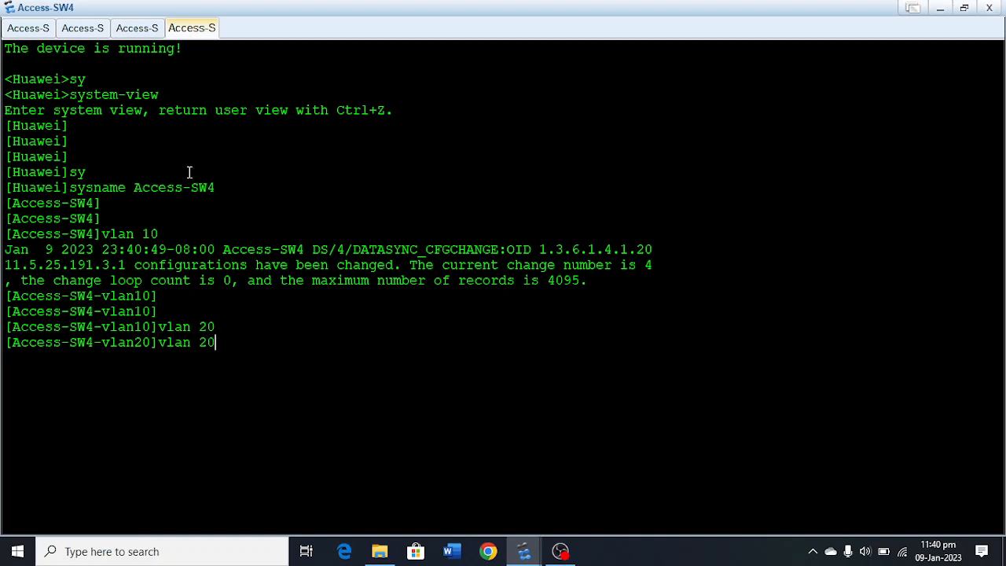
key("BackSpace")
key("BackSpace")
type("30")
Create VLAN 40 on Access-SW4 and return to the system view.
key("Return")
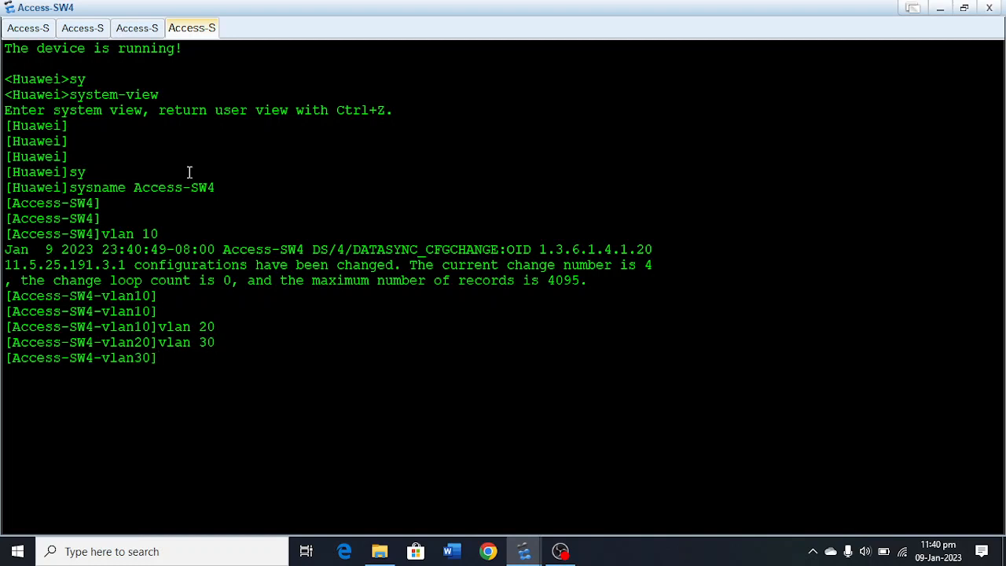
key("Up")
key("BackSpace")
key("BackSpace")
type("40")
key("Return")
key("Return")
key("Return")
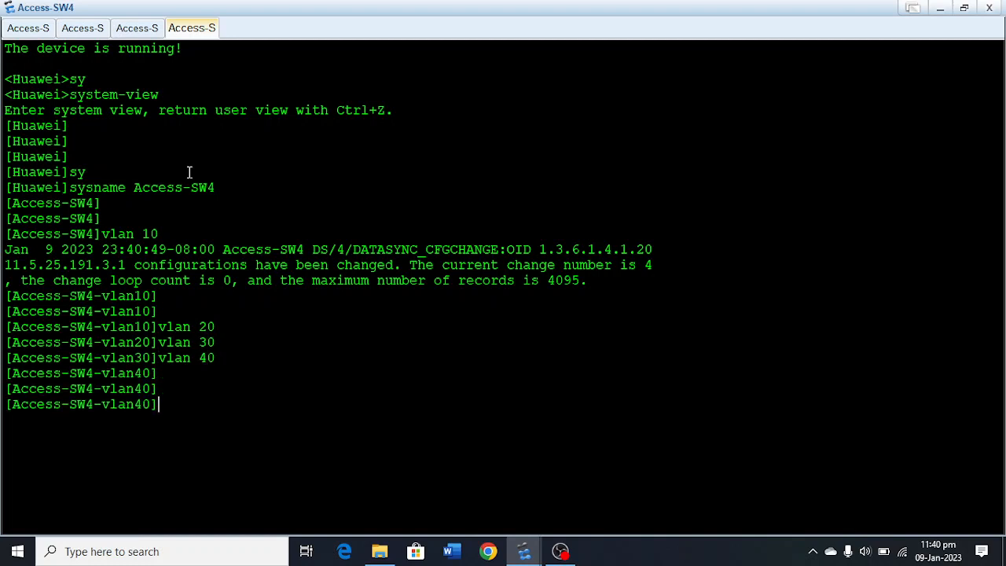
key("Return")
key("Return")
type("quit")
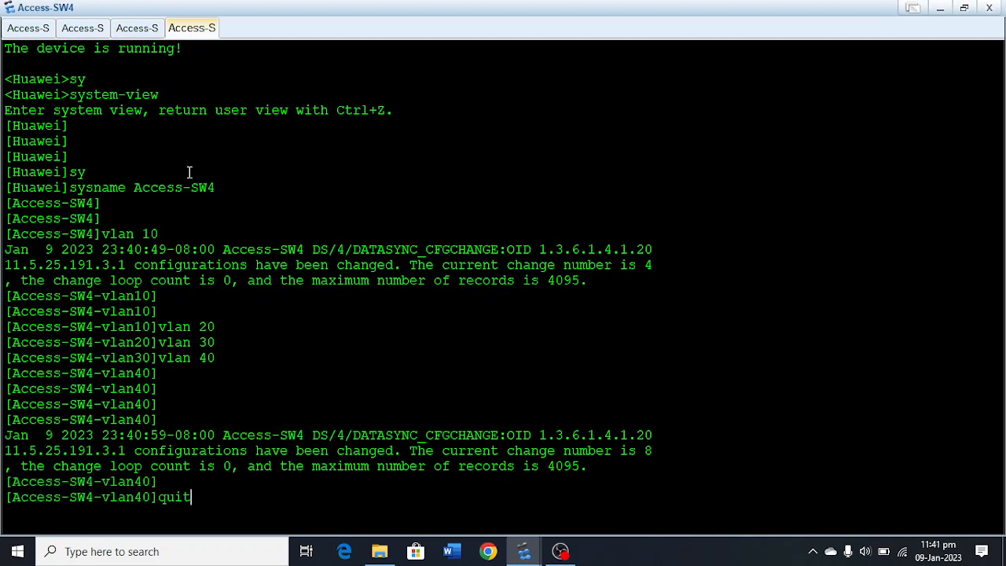
key("Return")
Enter the interface view of Ethernet0/0/1 on Access-SW4.
type("inter")
key("Tab")
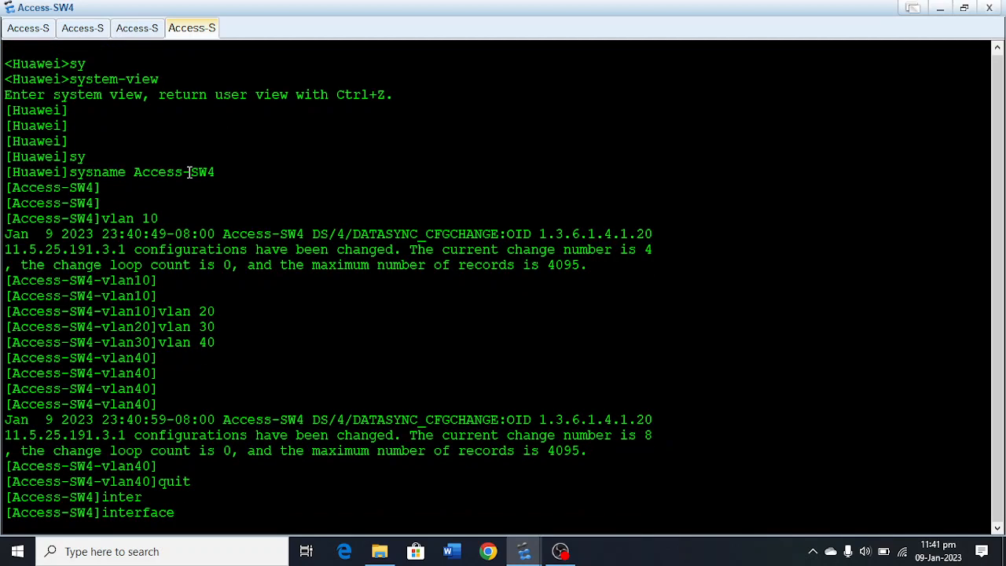
type("etha")
key("BackSpace")
key("Tab")
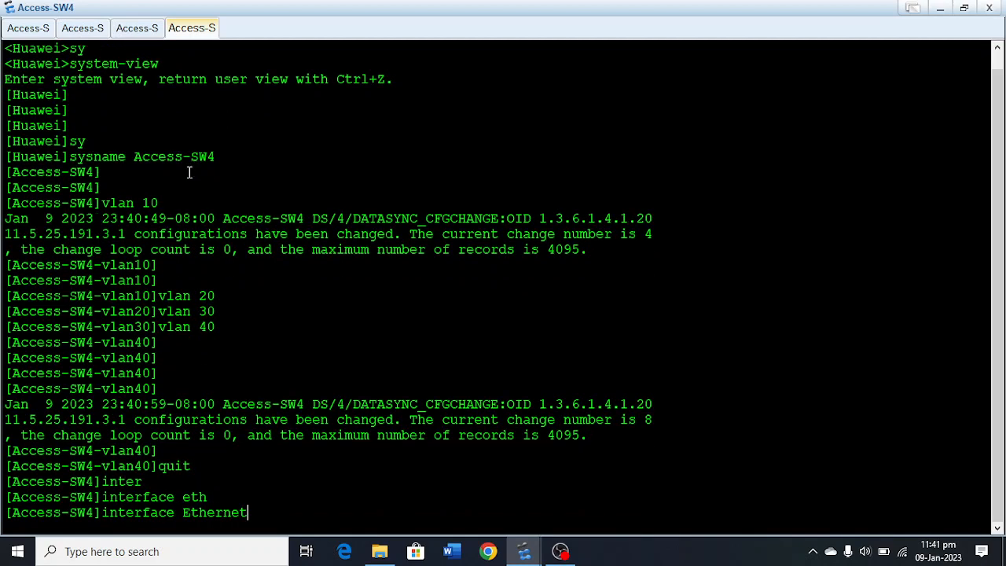
type("0/0/1")
key("Return")
key("Return")
key("Return")
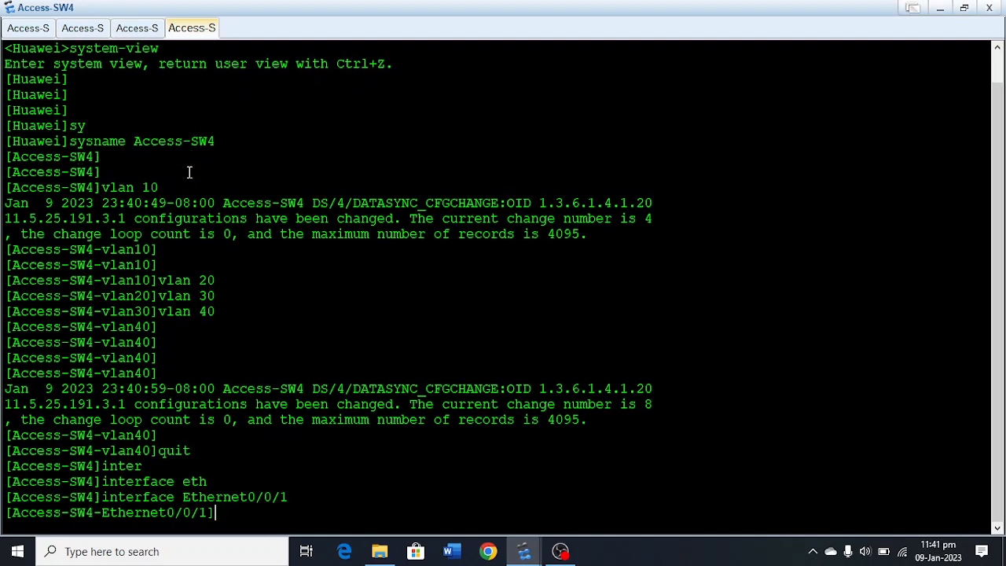
Set the link type of Ethernet0/0/1 to access.
type("po")
key("Tab")
type("li")
key("Tab")
type("t")
key("Tab")
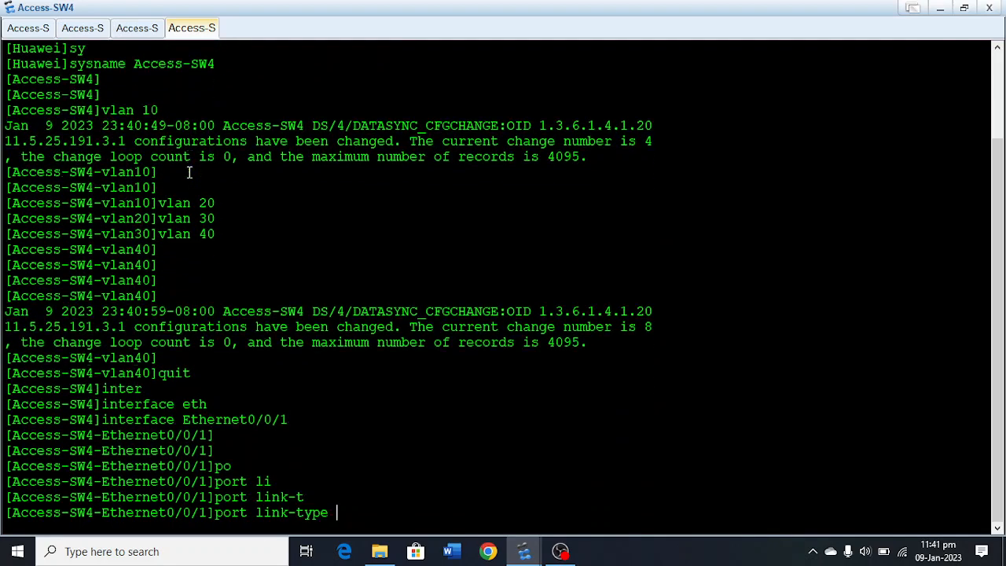
type("ac")
Assign Ethernet0/0/1 to default VLAN 10 and leave its interface view.
key("Tab")
key("Return")
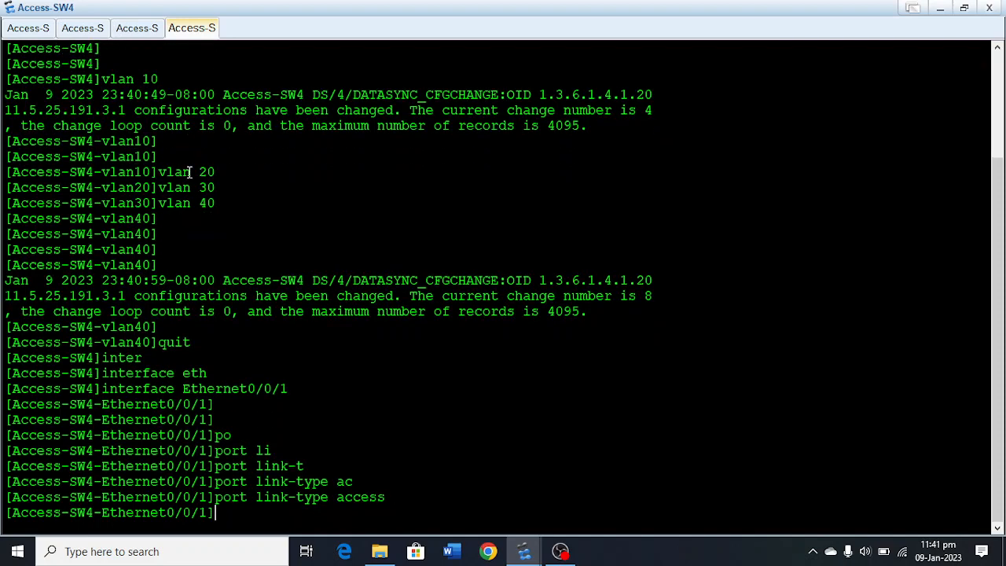
type("po")
key("Tab")
type("de")
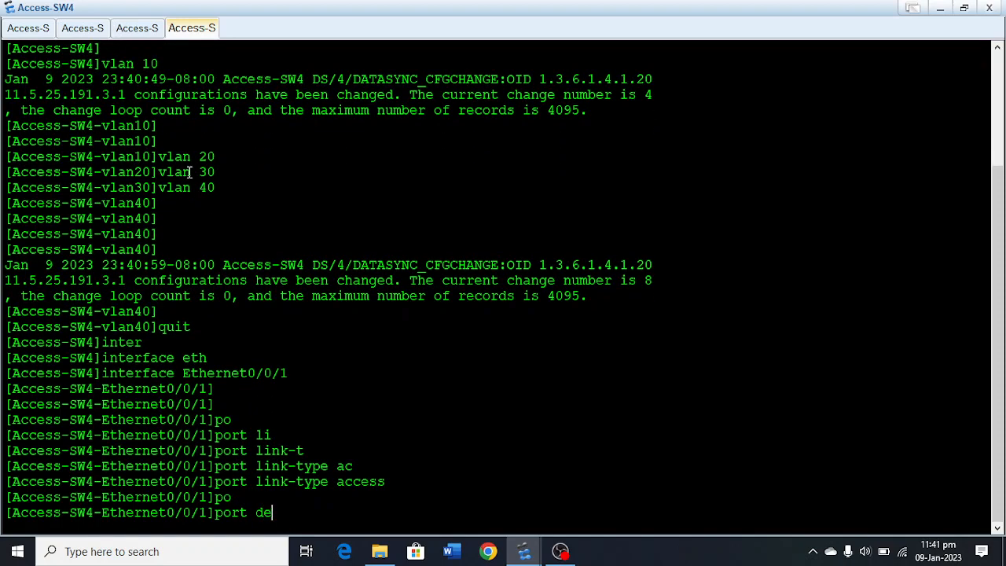
key("Tab")
type("vl")
key("Tab")
type("10")
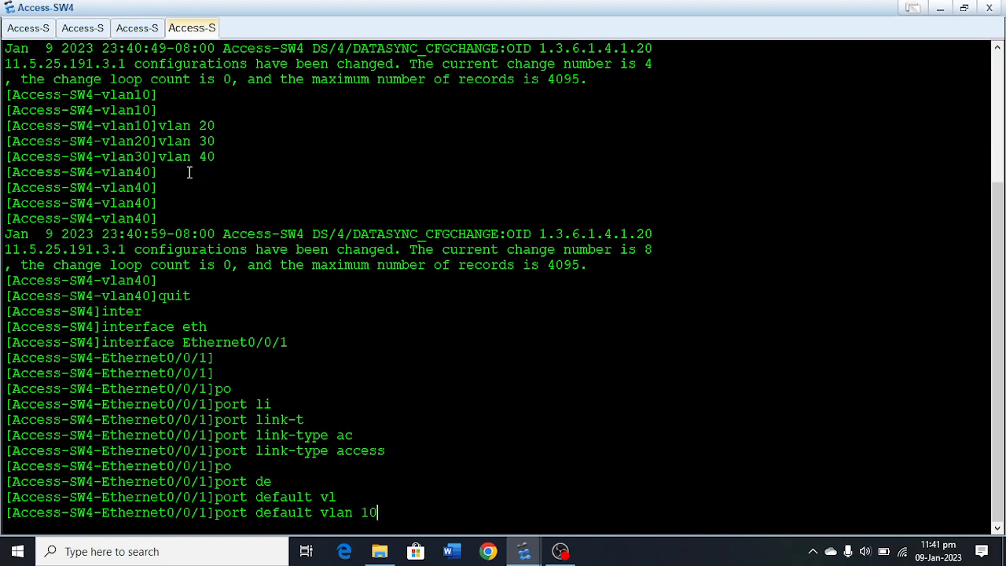
key("Return")
key("Return")
key("Return")
key("Return")
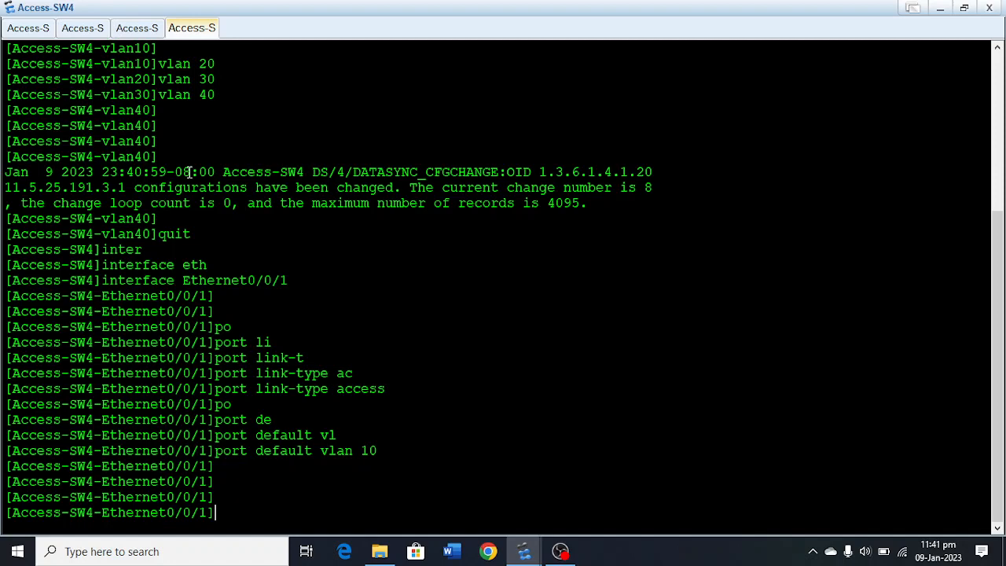
type("quit")
key("Return")
Enter the interface view of Ethernet0/0/2 on Access-SW4.
type("inter")
key("Tab")
type("e")
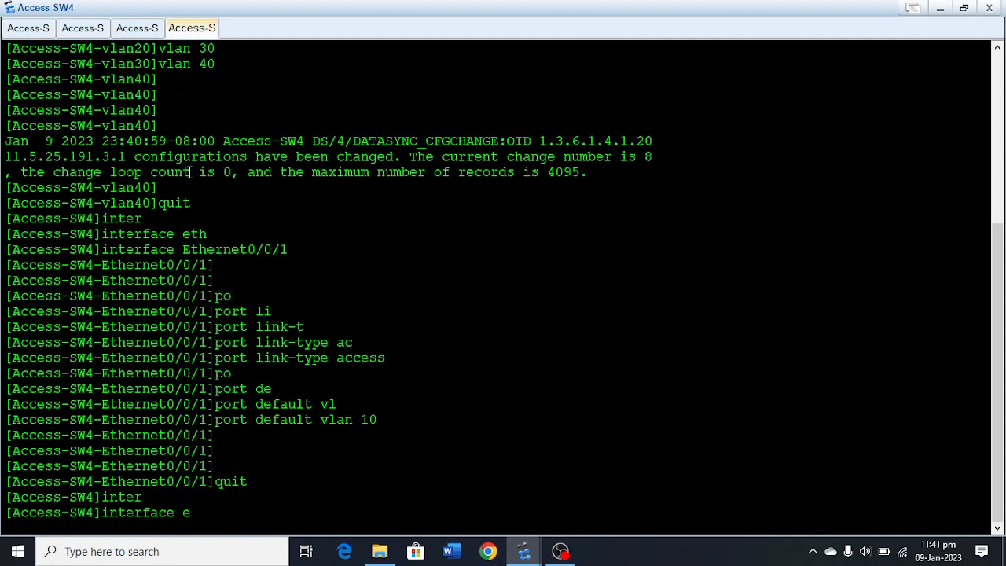
type("th")
key("Tab")
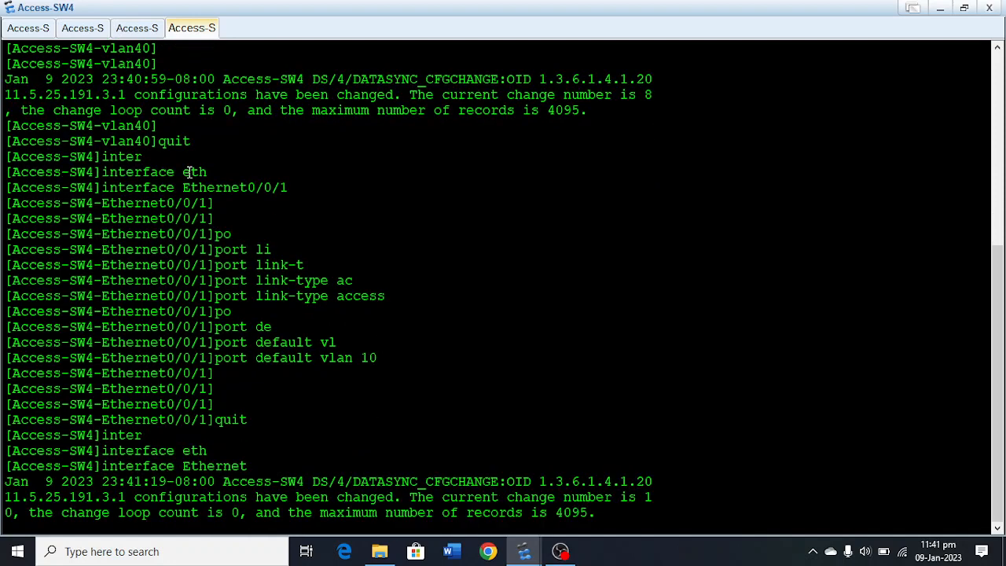
type("0/0/2")
key("Return")
key("Return")
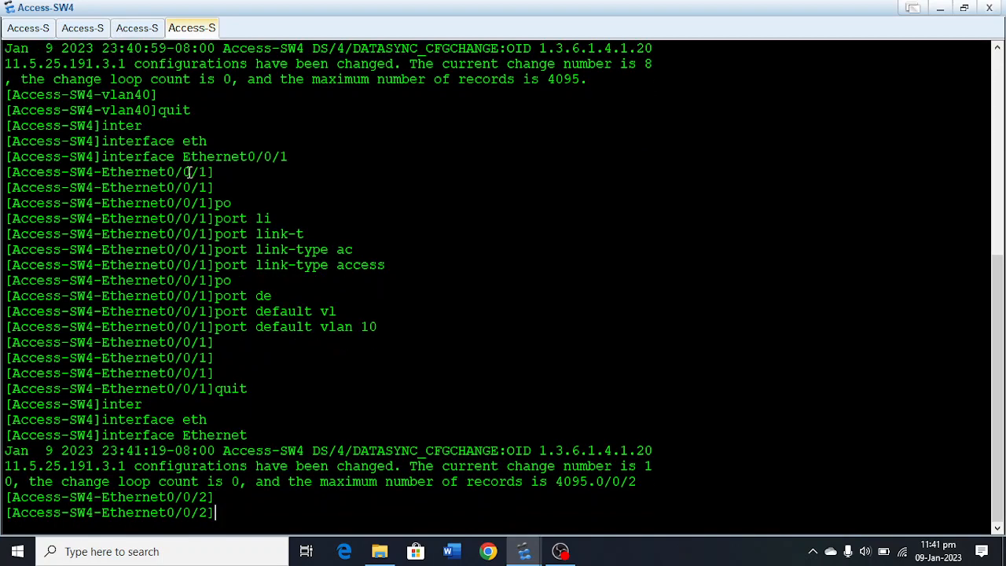
key("Return")
Set the link type of Ethernet0/0/2 on Access-SW4 to access.
type("po")
key("Tab")
type("li")
key("Tab")
type("t")
key("Tab")
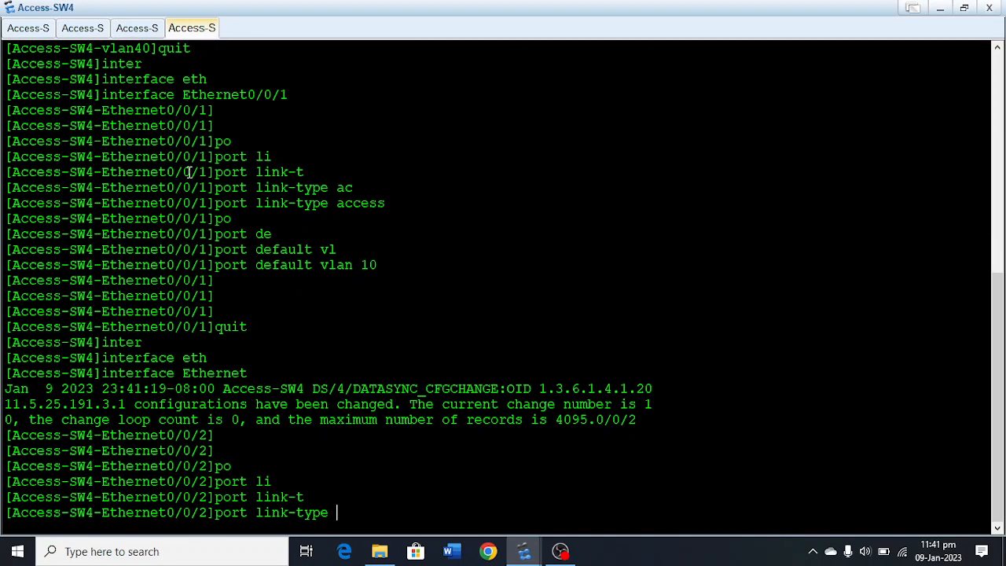
type("ac")
key("Tab")
key("Return")
key("Return")
Assign Access-SW4's Ethernet0/0/2 to default VLAN 40 and return to the system view.
type("po")
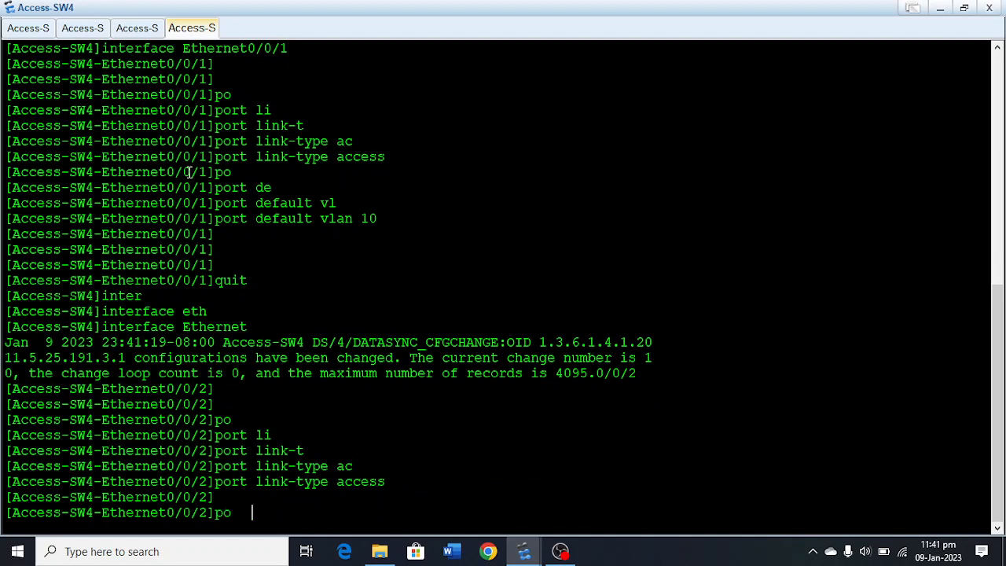
key("Tab")
type("de")
key("Tab")
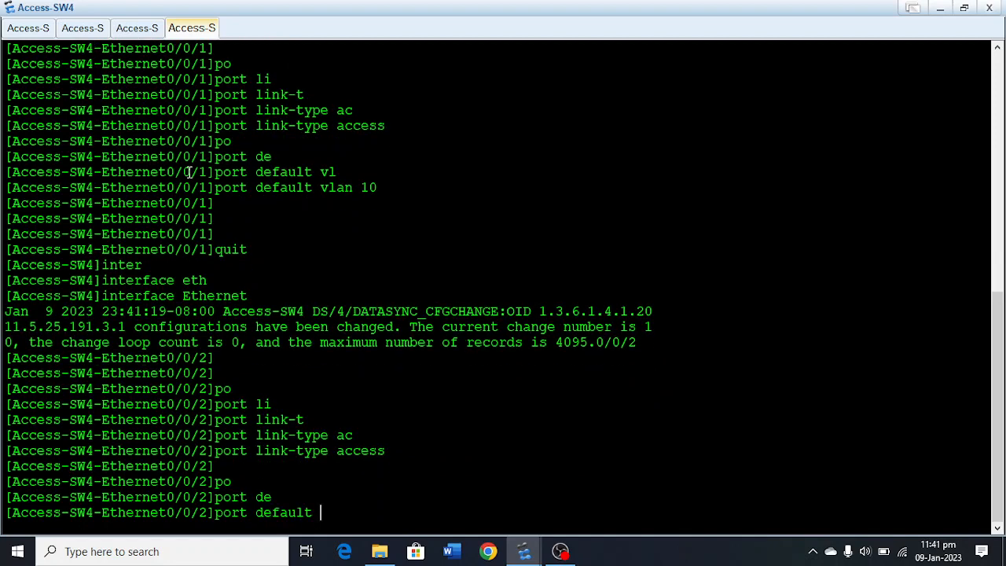
type("v")
key("Tab")
type("40")
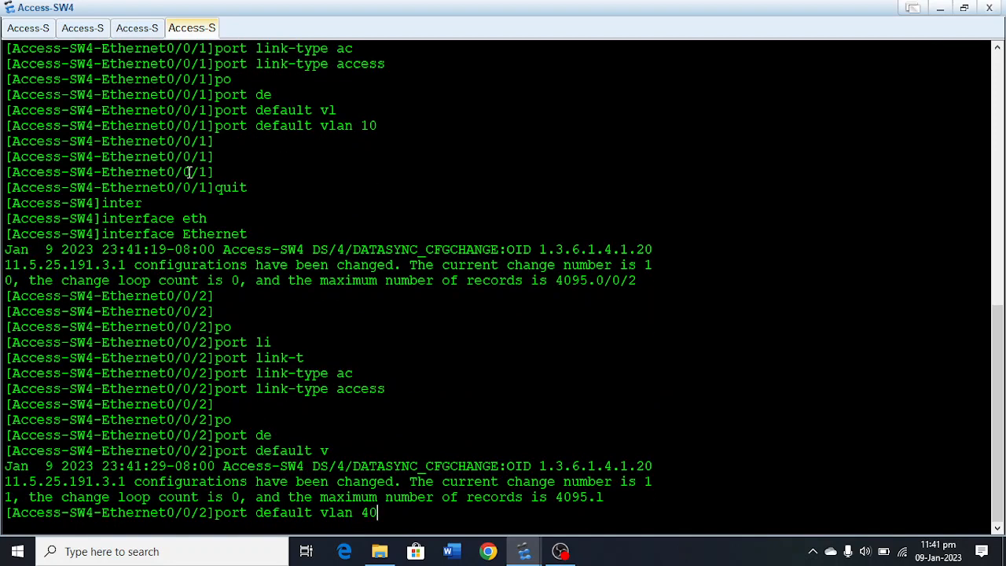
key("Return")
key("Return")
key("Return")
key("Return")
key("Return")
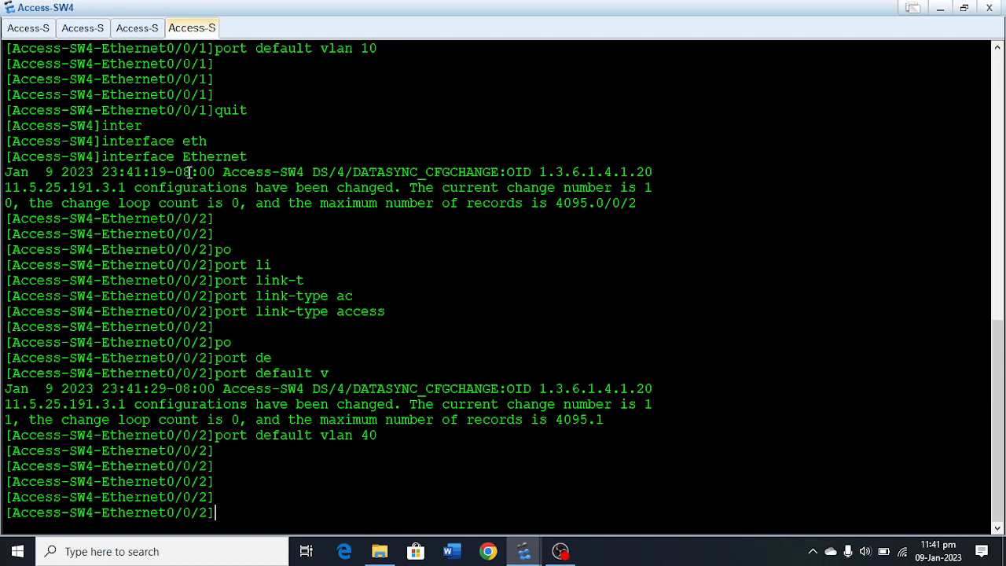
type("quit")
key("Return")
Create a port group on Access-SW4 containing GigabitEthernet 0/0/1 to GigabitEthernet 0/0/2.
type("po")
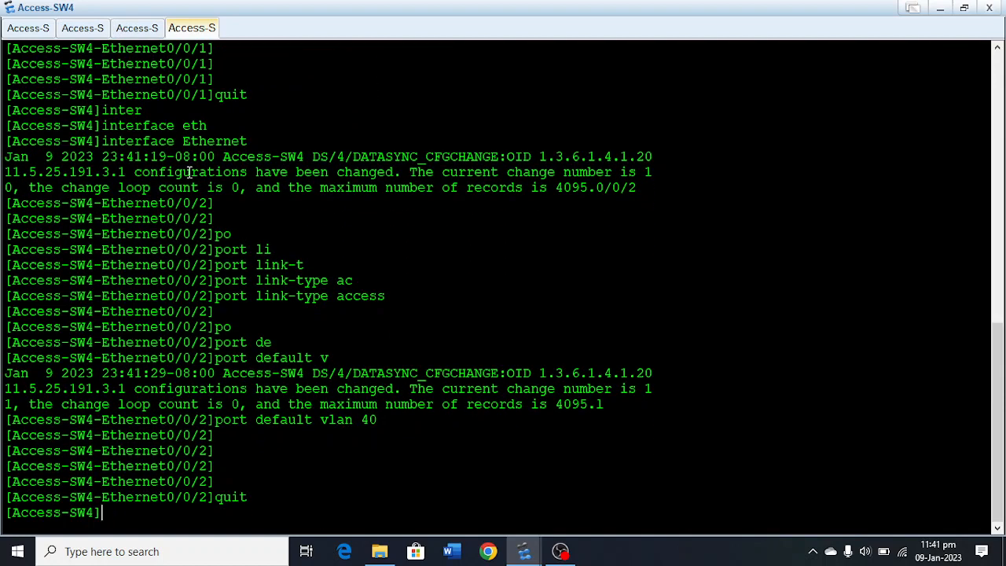
key("Tab")
key("BackSpace")
key("BackSpace")
key("BackSpace")
key("BackSpace")
key("BackSpace")
key("BackSpace")
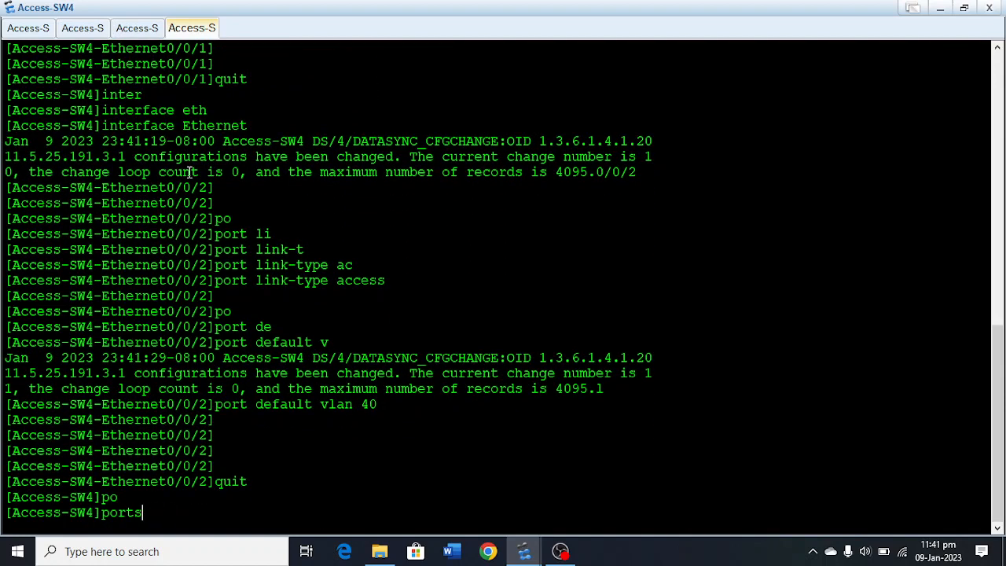
type("-g")
key("Tab")
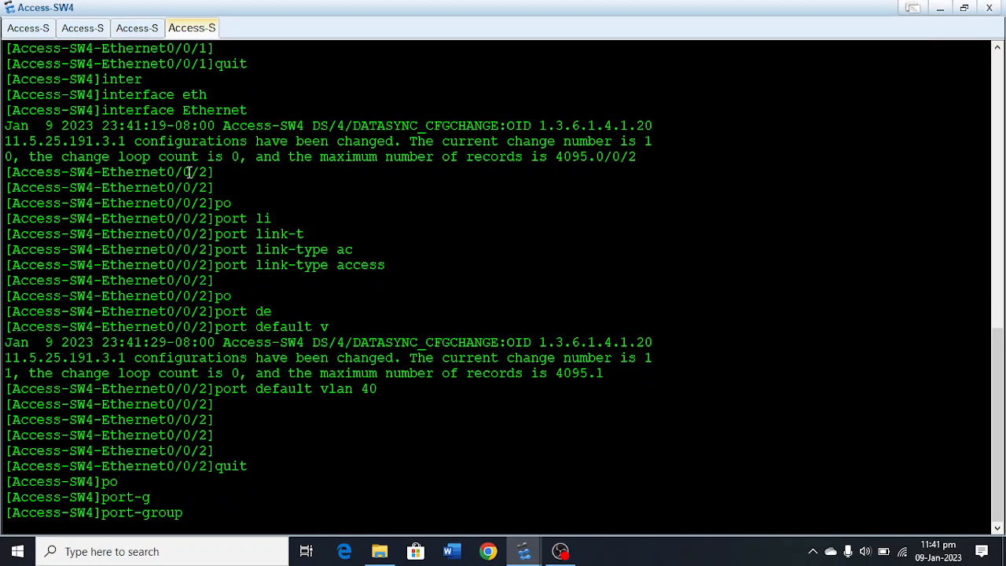
type("g")
key("Tab")
key("Return")
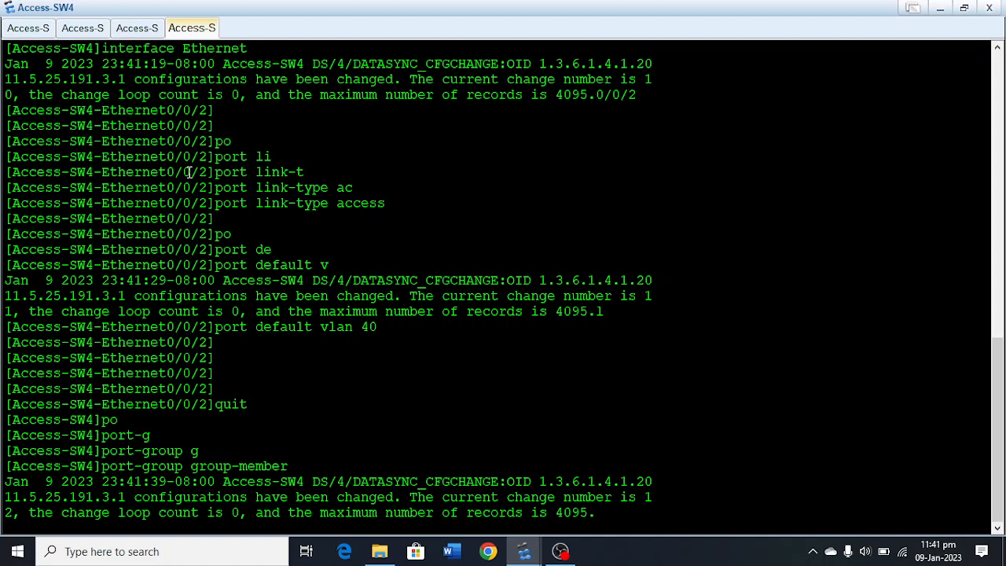
type("g")
key("Tab")
type("0/")
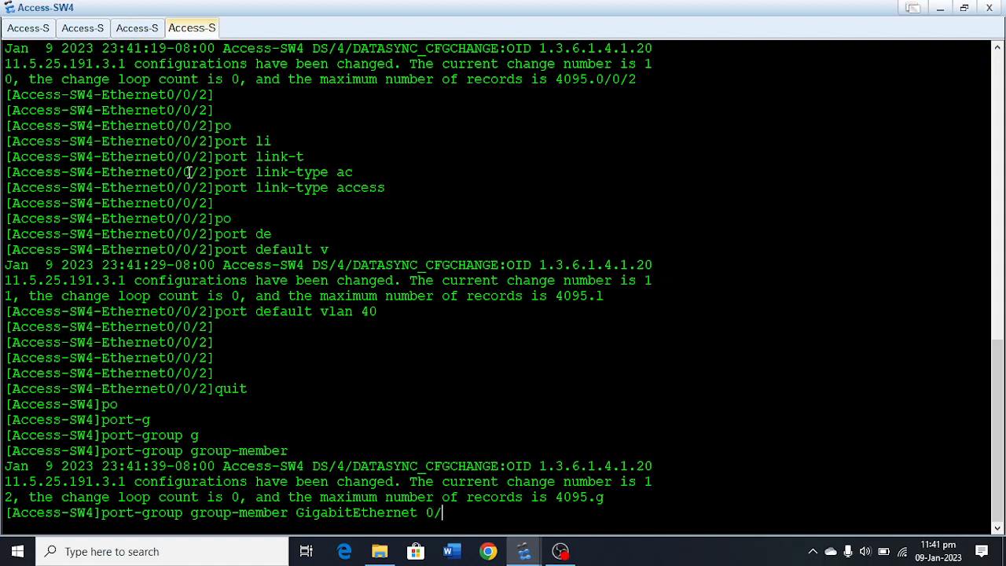
type("0/1 to Gigabi")
key("Tab")
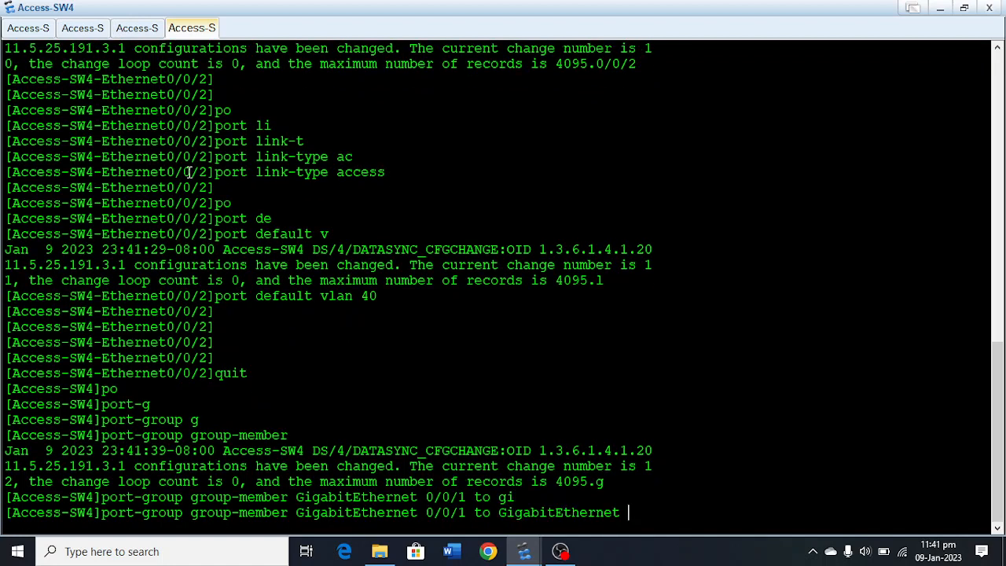
type("0/0/2")
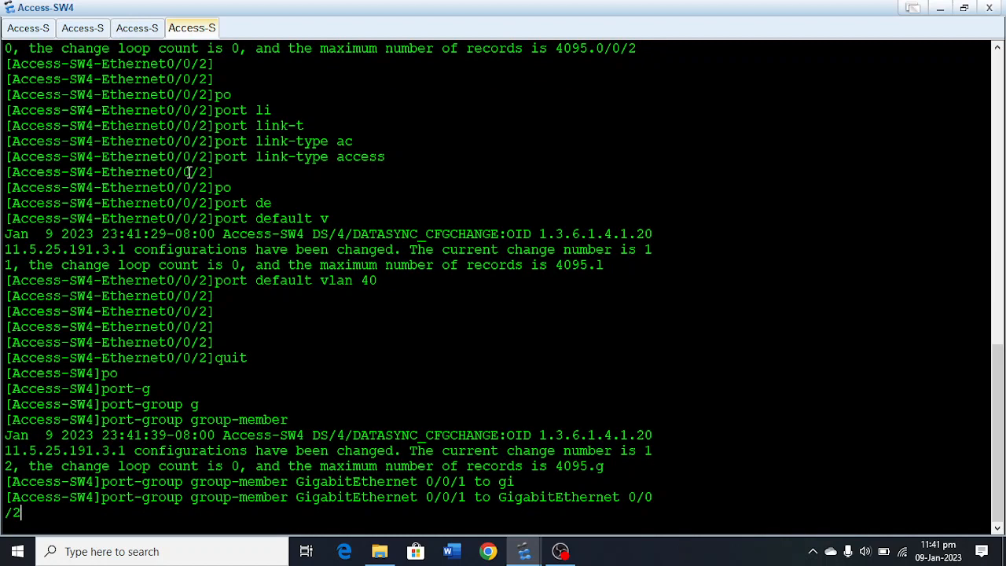
key("Return")
key("Return")
key("Return")
key("Return")
key("Return")
key("Return")
Set the link type of Access-SW4's port group to trunk.
type("po")
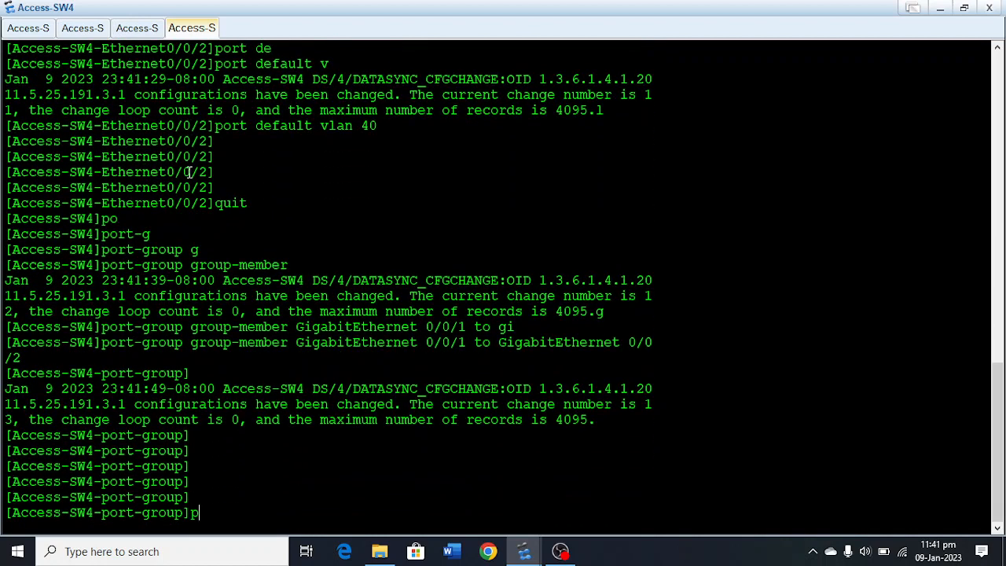
key("Tab")
type("li")
key("Tab")
type("t")
key("Tab")
type("tr")
Allow VLANs 10, 20, 30 and 40 to pass through the trunk ports of Access-SW4's port group.
key("Tab")
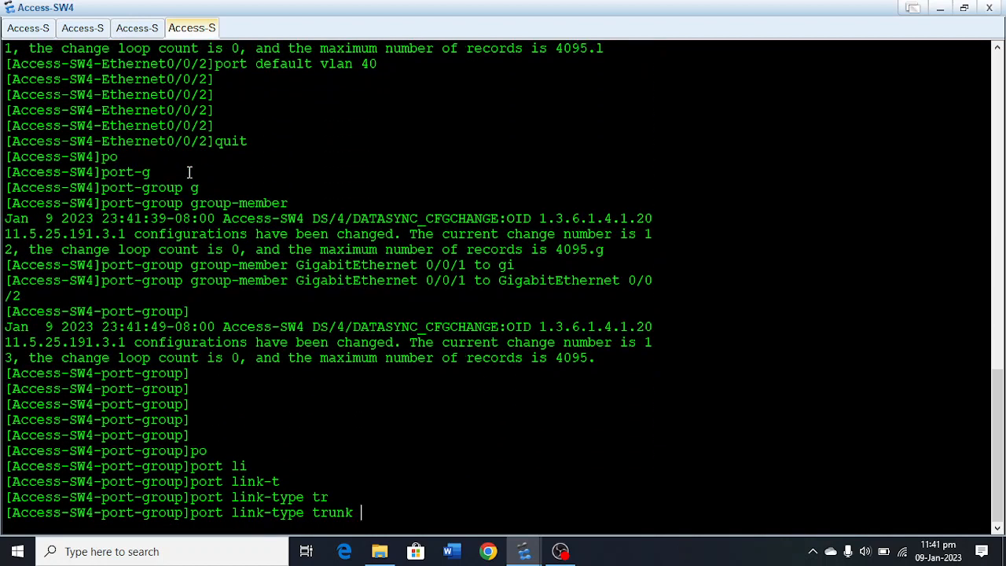
key("Return")
key("Return")
key("Return")
type("po")
key("Tab")
type("tr")
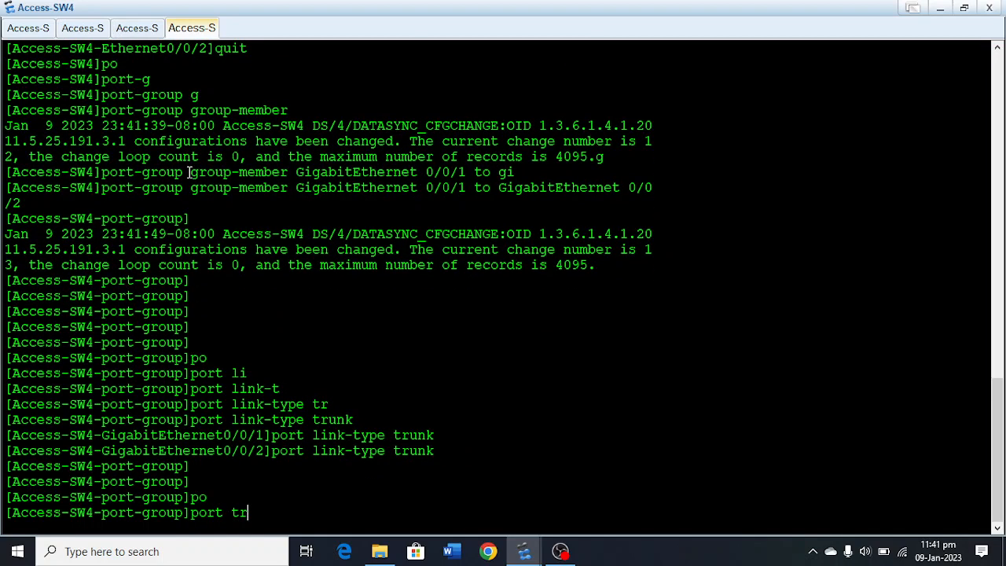
key("Tab")
type("al")
key("Tab")
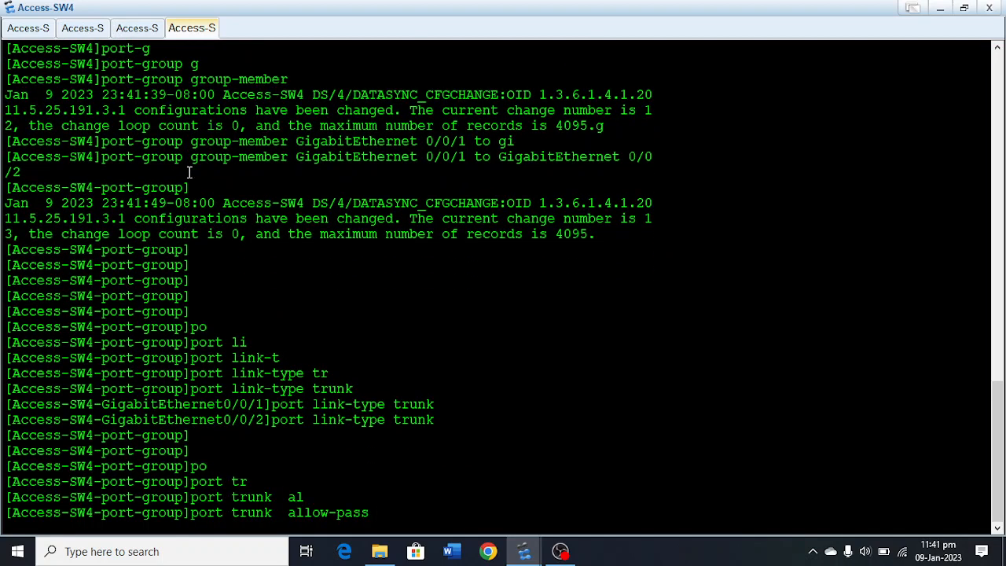
type("v")
key("Tab")
type("10 203")
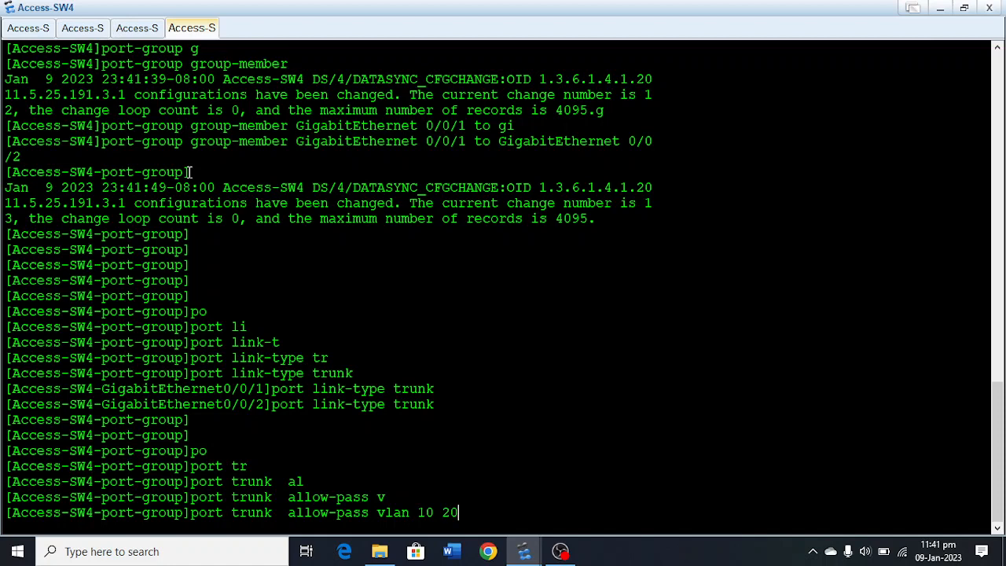
key("Return")
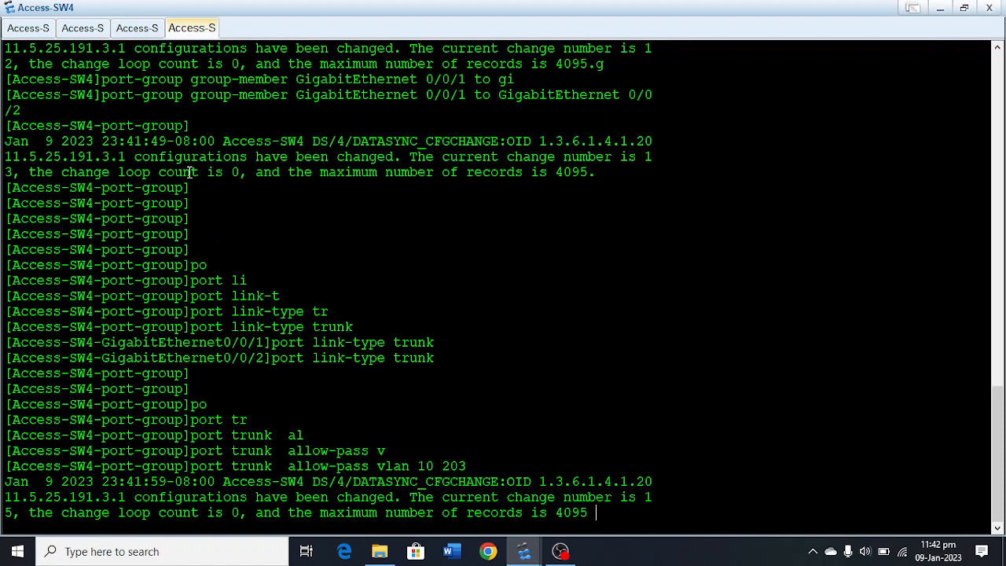
type("30")
type(" 40")
key("Return")
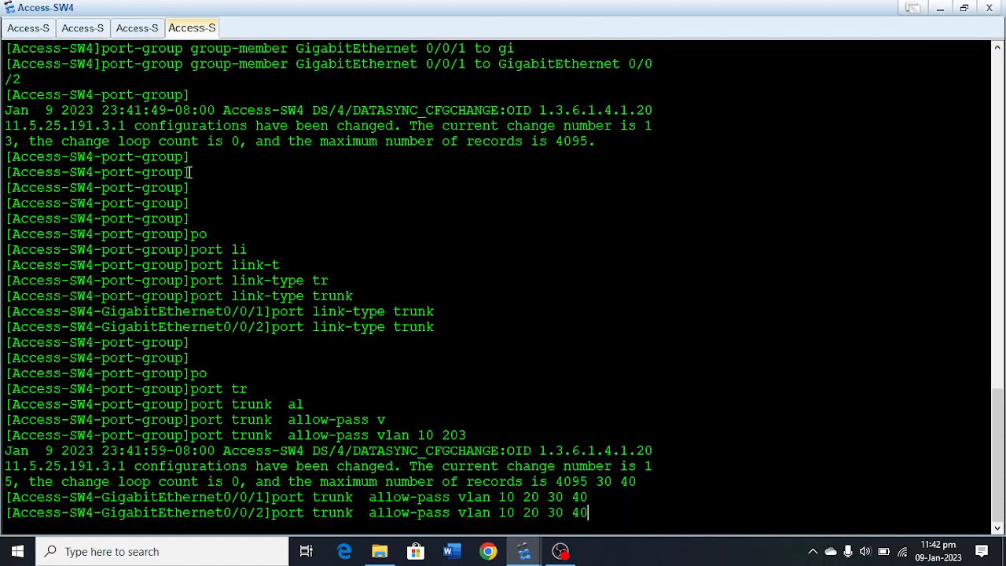
key("Return")
key("Return")
key("Return")
key("Return")
key("Return")
Leave the port-group view and the system view to return Access-SW4 to the user view.
type("quit")
key("Return")
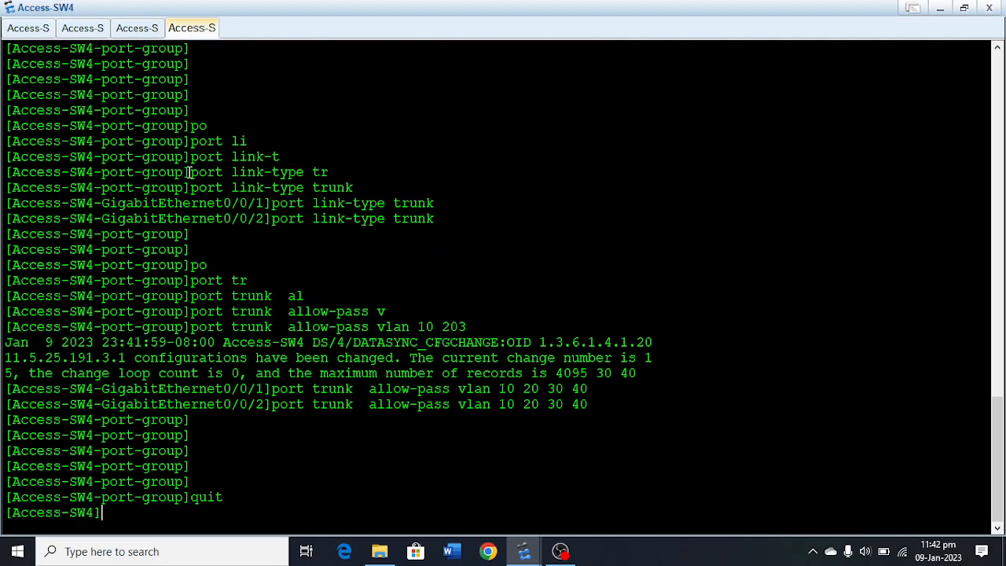
key("Return")
type("sav")
key("Tab")
key("BackSpace")
key("BackSpace")
key("BackSpace")
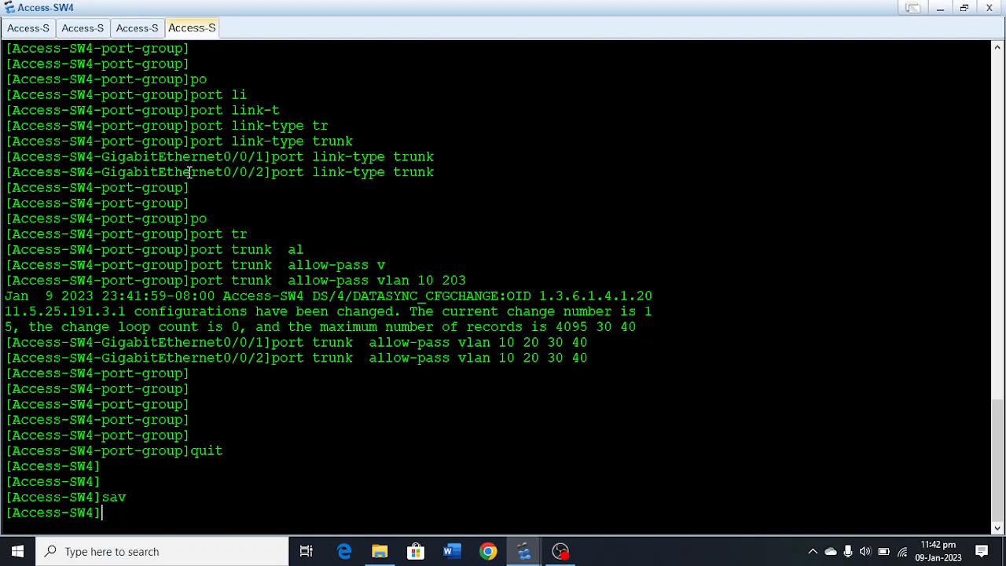
type("quitsa")
key("BackSpace")
key("BackSpace")
key("BackSpace")
key("Tab")
key("Return")
key("Return")
key("Return")
key("Return")
key("Return")
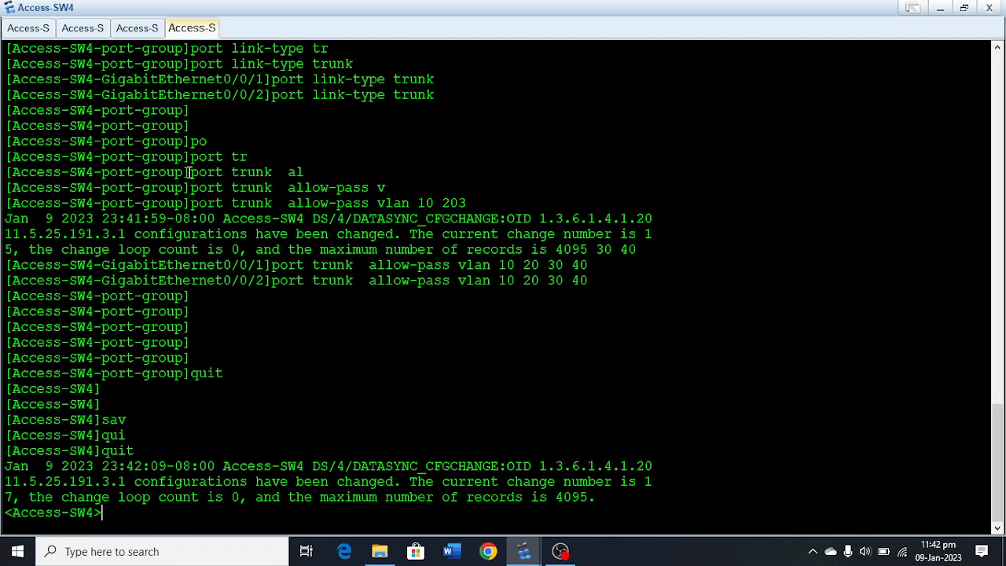
Save Access-SW4's current configuration to the device under the default file name.
type("sav")
key("Tab")
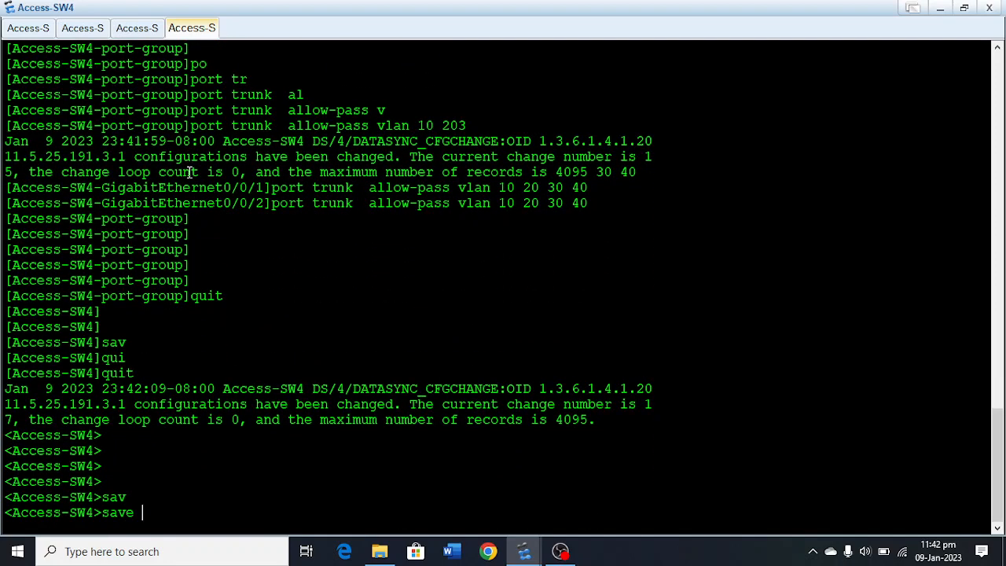
key("Return")
type("y")
key("Return")
key("Return")
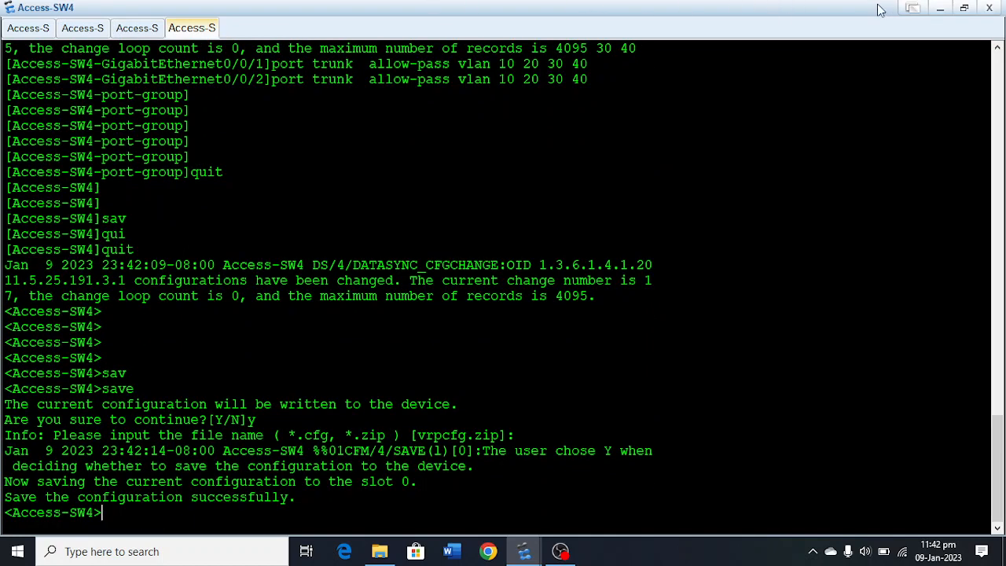
Return to the topology and rename switch LSW7 as Core-1.
left_click(951, 13)
left_click(513, 437)
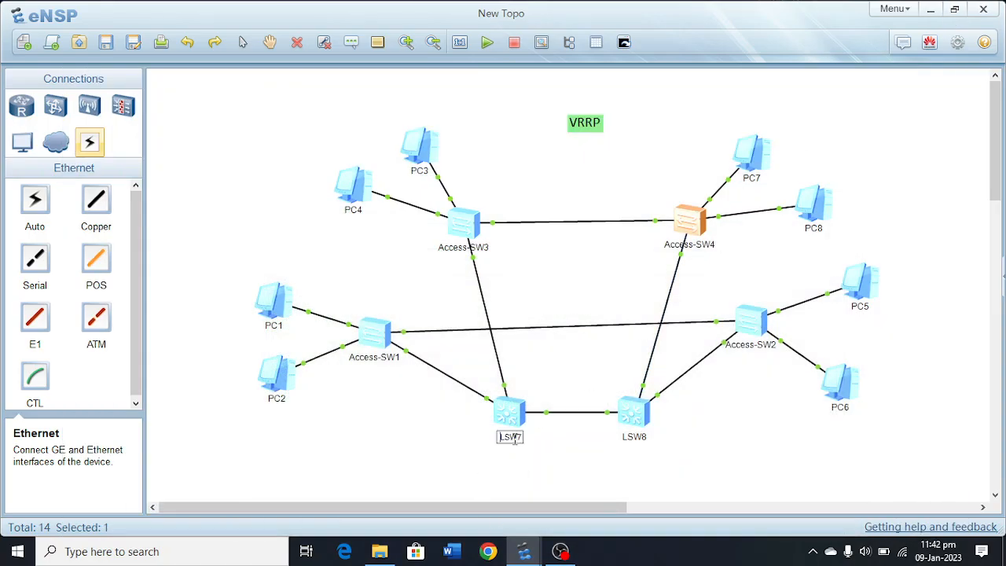
key("ctrl+a")
type("Core-1")
key("Return")
Open the console of the Core-1 switch and enter the system view.
double_click(508, 411)
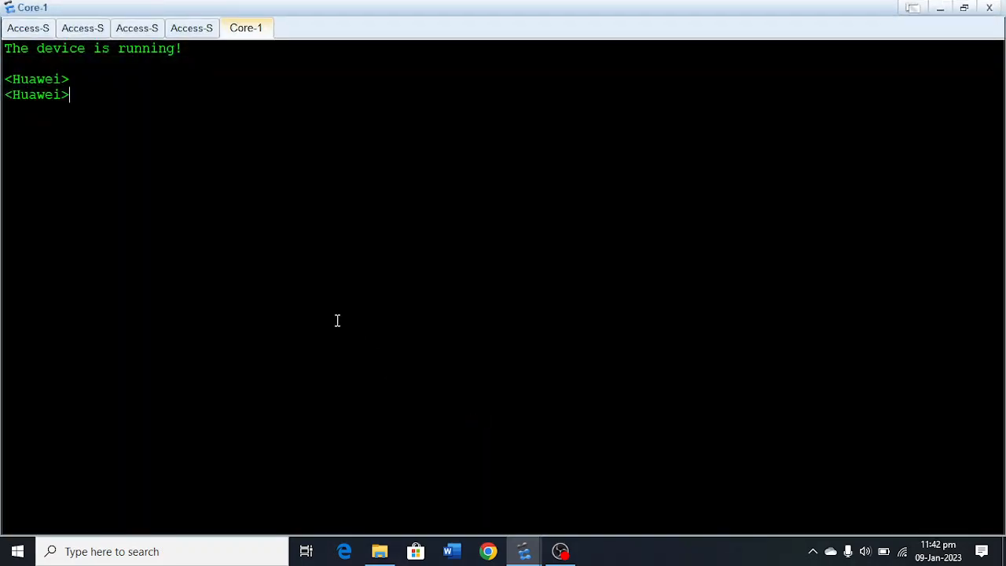
type("sy")
key("Tab")
key("Return")
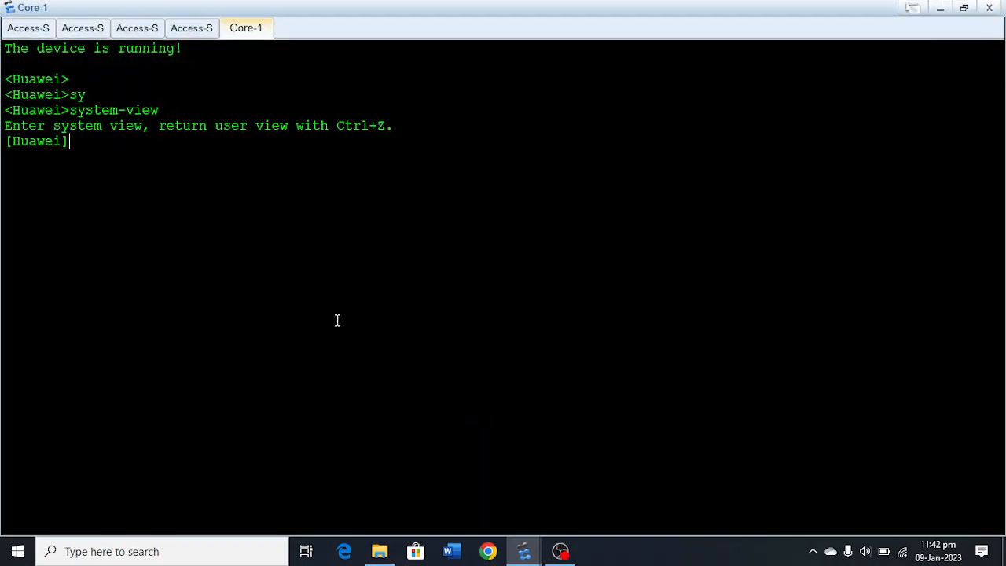
Set the switch's system name to Core-1.
type("sy")
key("Tab")
type("C")
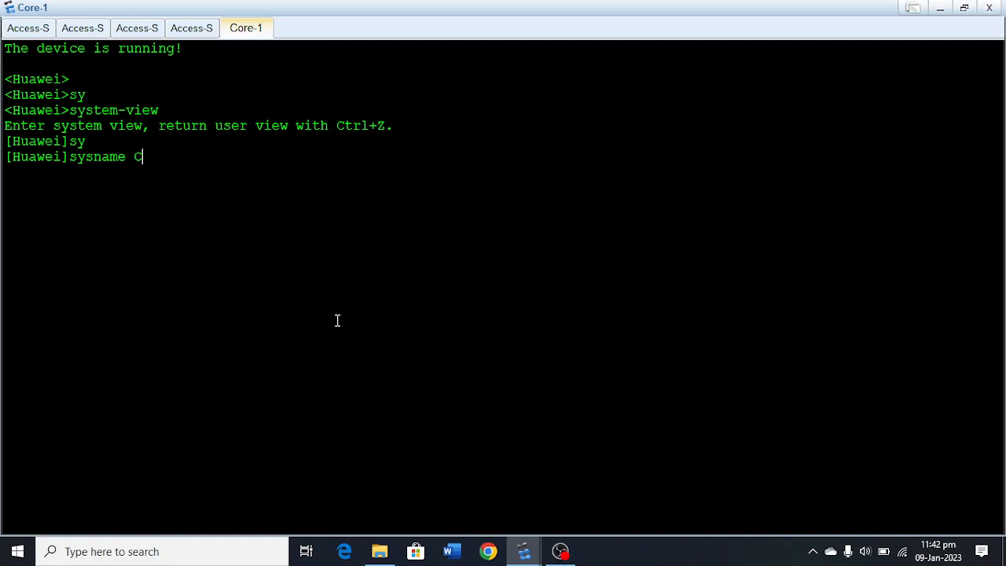
type("ore-2")
key("Return")
key("Return")
key("Return")
key("Return")
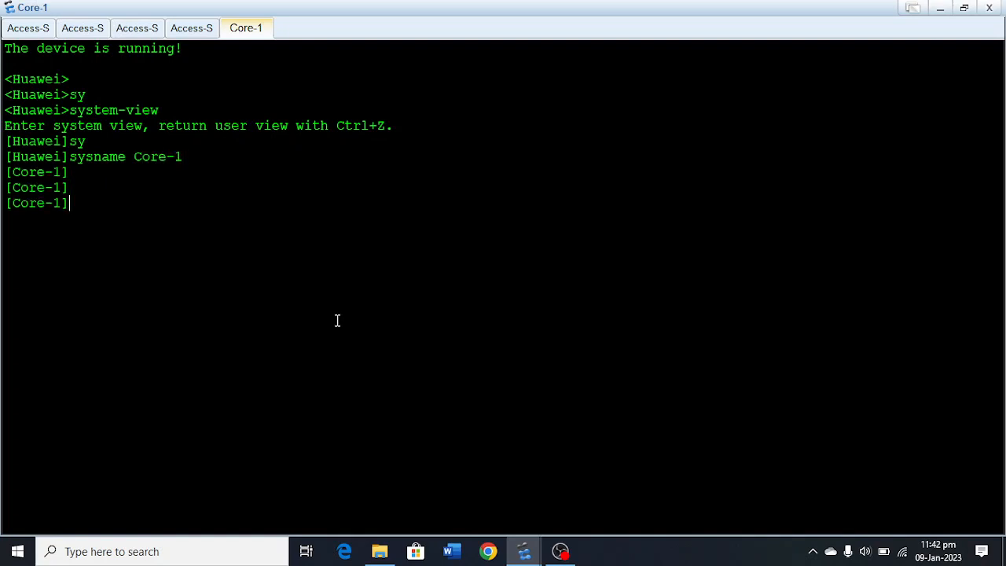
Create VLAN 10 and VLAN 20 on Core-1.
type("vlan 10")
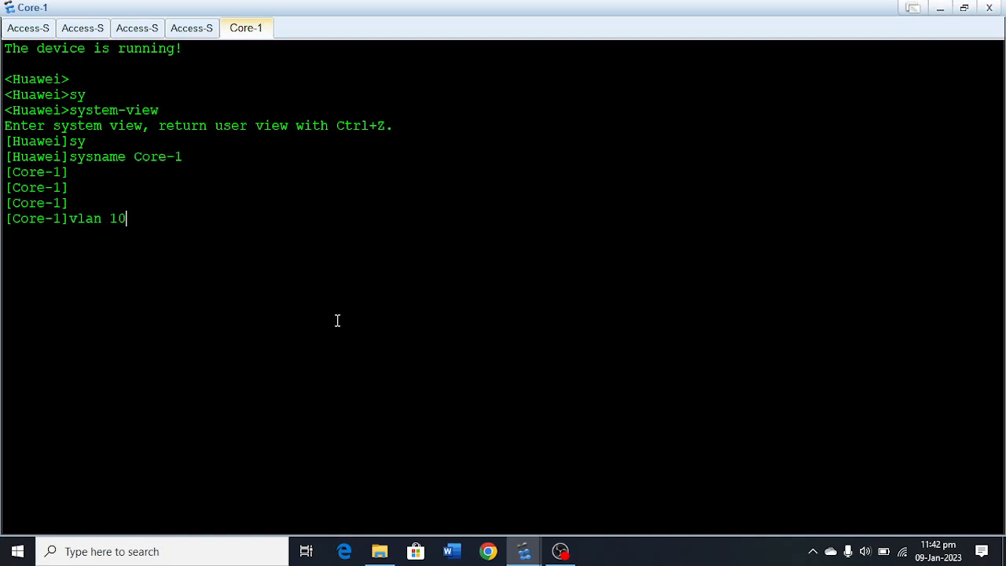
key("Return")
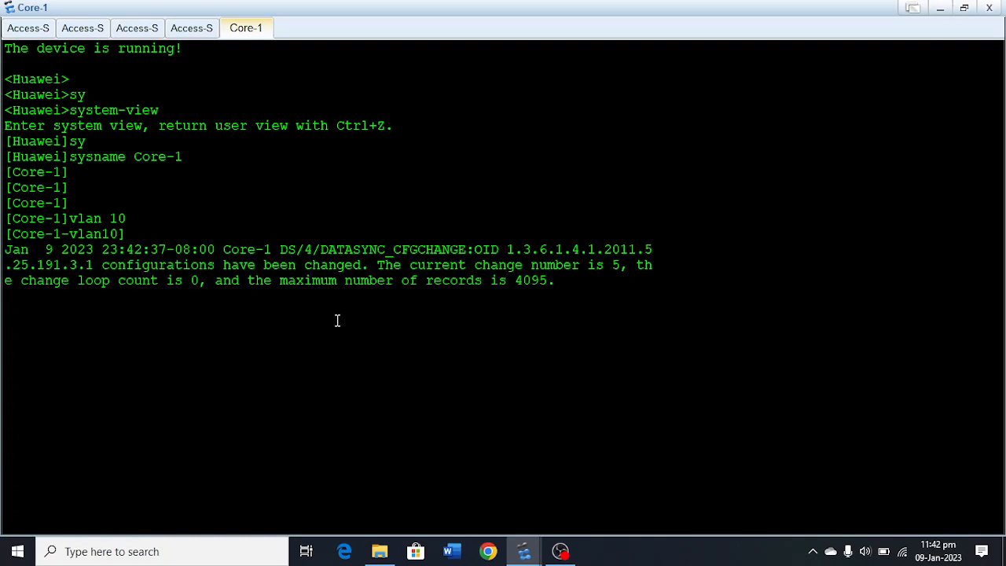
key("Up")
key("BackSpace")
key("BackSpace")
type("20")
key("Return")
Create VLAN 30 and VLAN 40 on Core-1.
key("Up")
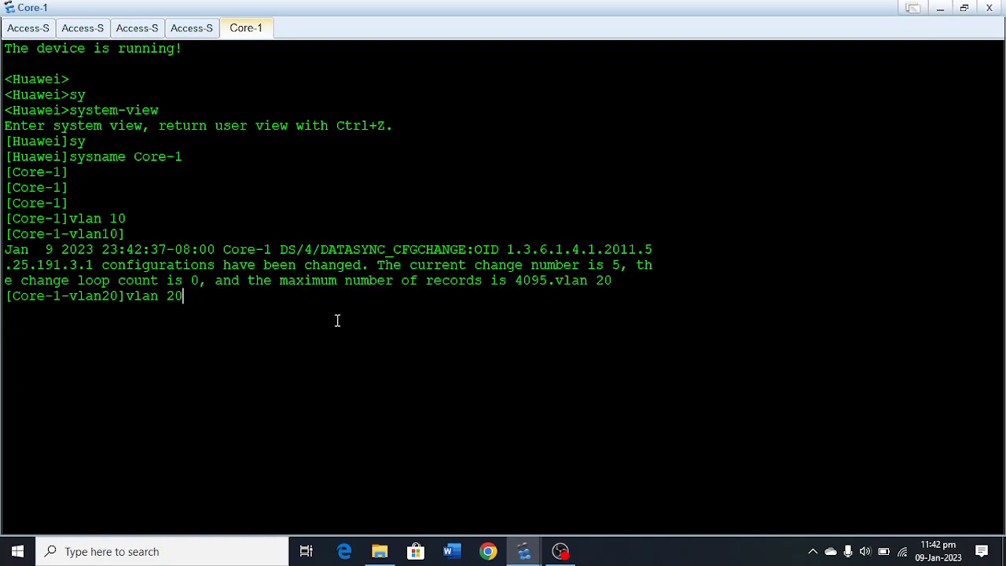
key("BackSpace")
key("BackSpace")
type("30")
key("Return")
key("Up")
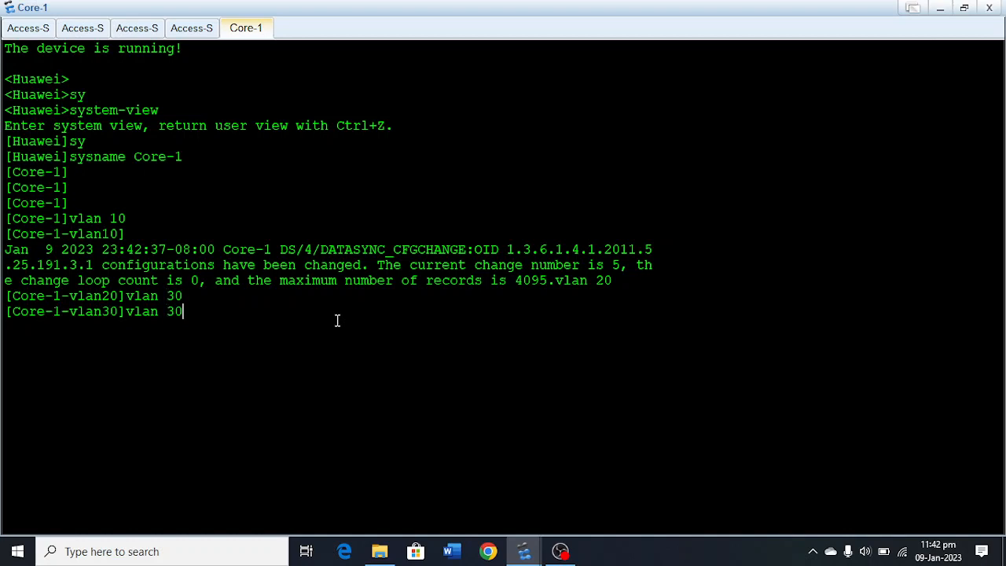
key("BackSpace")
key("BackSpace")
type("40")
key("Return")
Leave the VLAN view and enter the interface view of Vlanif 10 on Core-1.
key("Return")
key("Return")
key("Return")
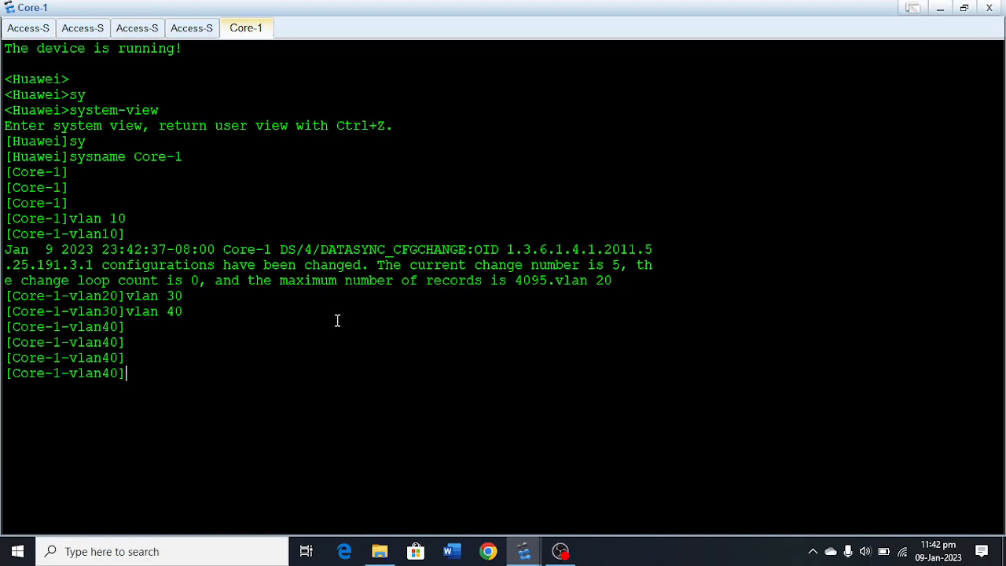
type("quit")
key("Return")
key("Return")
key("Return")
type("inter")
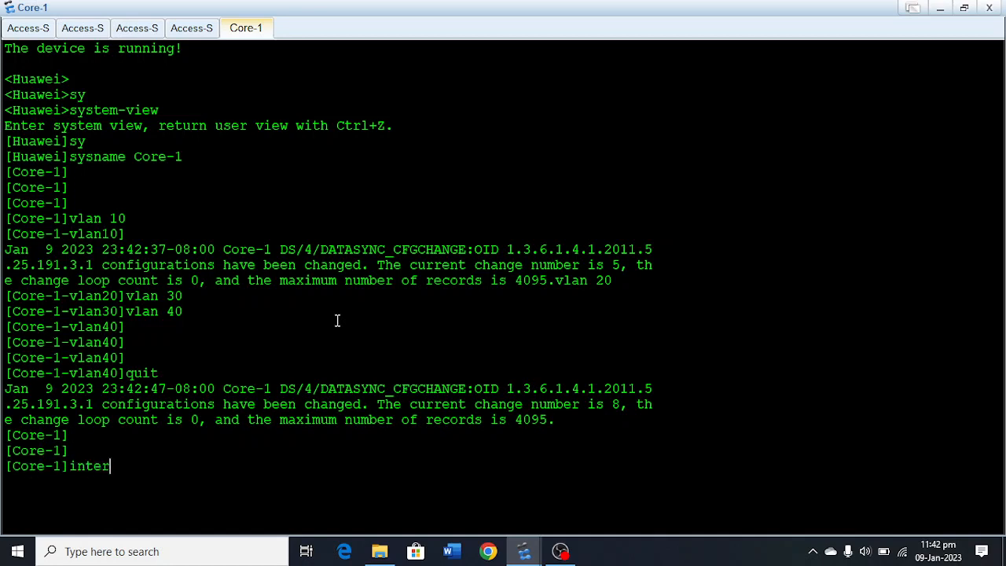
key("Tab")
type("v")
key("Tab")
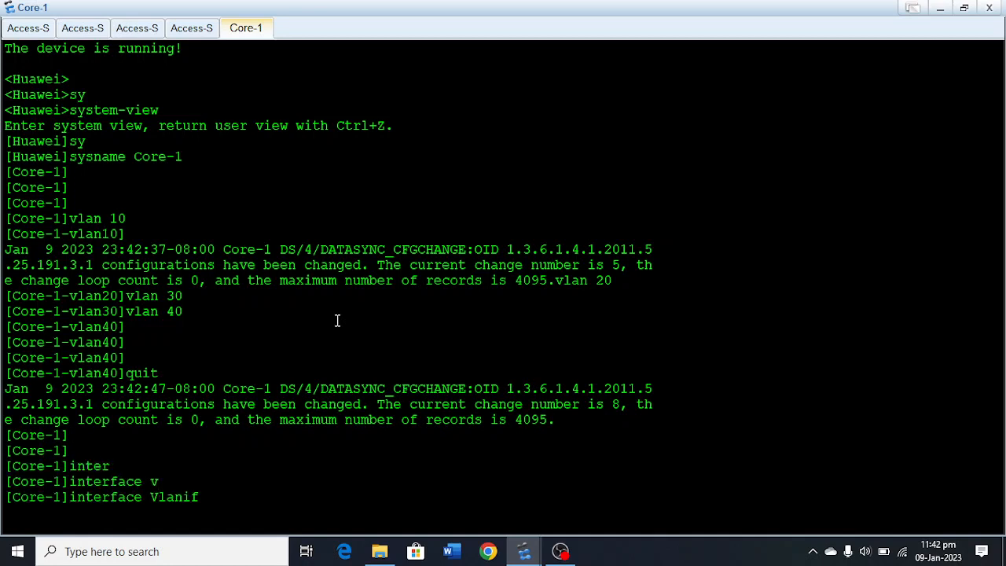
type("10")
key("Return")
key("Return")
Assign IP address 192.168.10.254 with mask 255.255.255.0 to Vlanif 10 on Core-1.
type("ip ad")
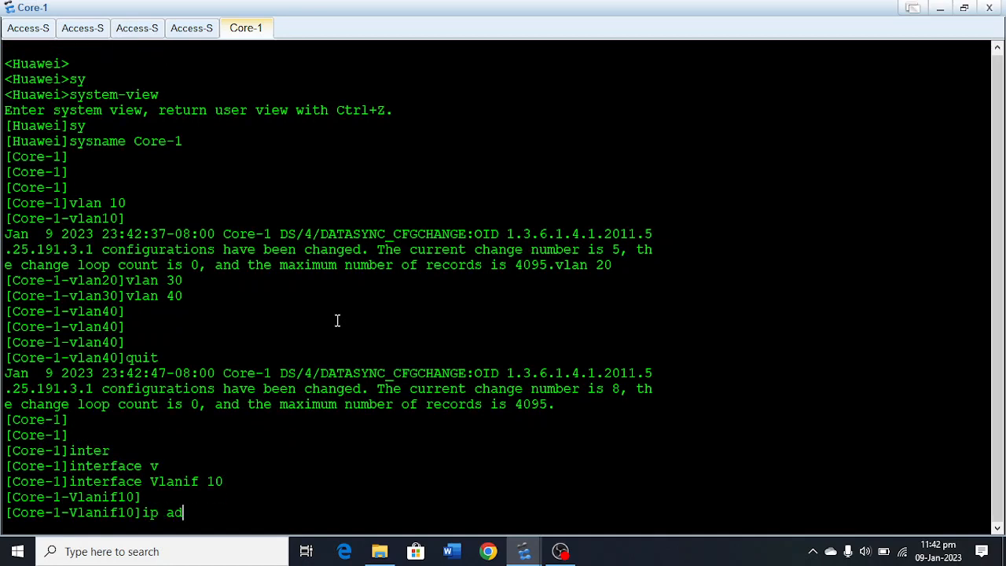
key("Tab")
type("192.1")
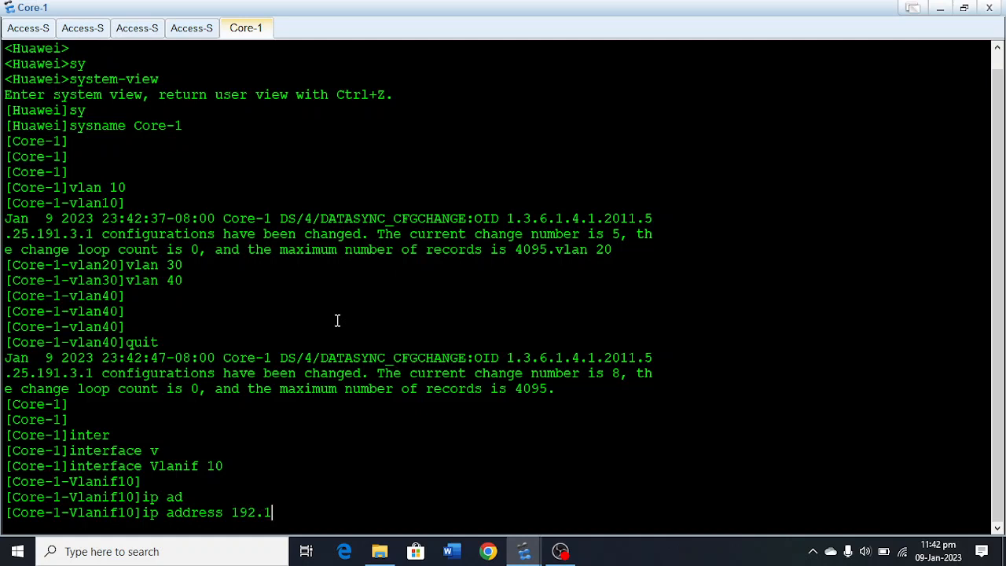
type("68.10.254 255.25")
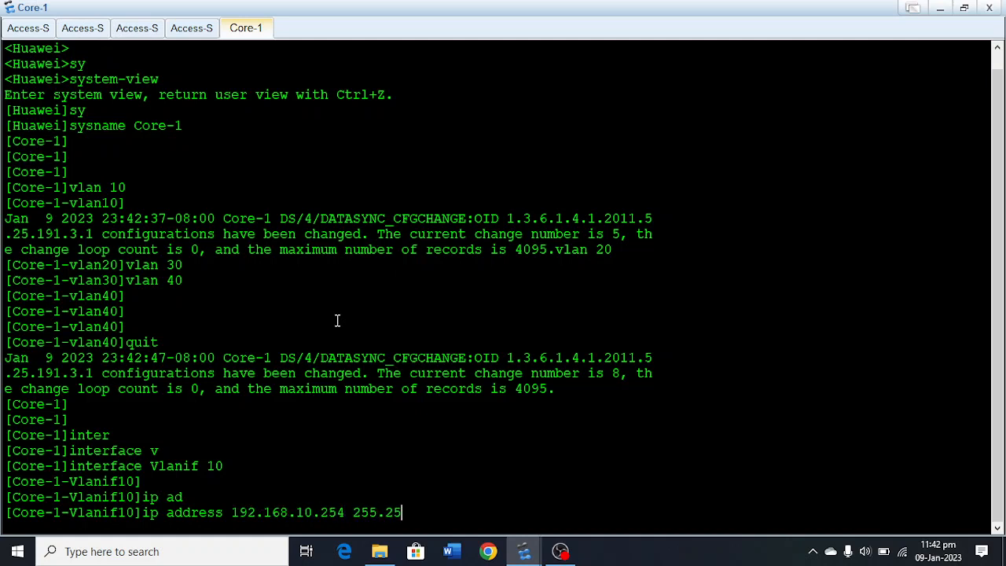
type("5.255.0")
key("Return")
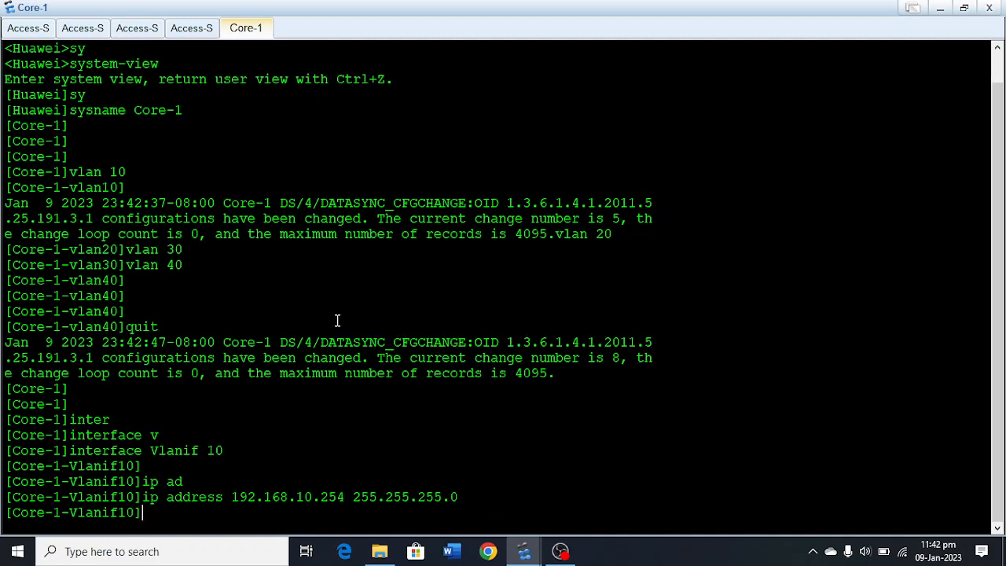
Create VRRP group 1 on Core-1's Vlanif 10 with virtual IP address 192.168.10.1.
type("vrr")
key("Tab")
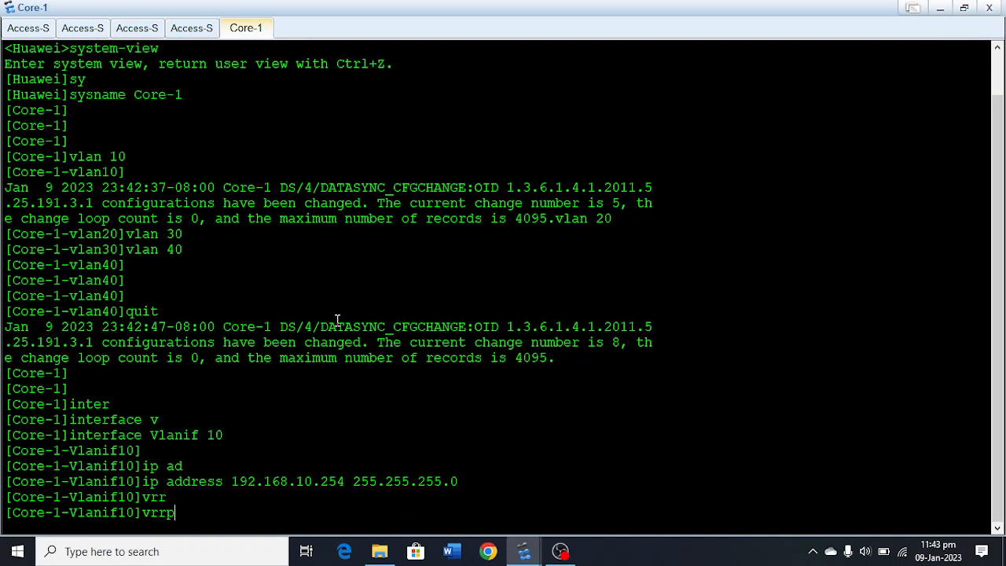
type("v")
key("Tab")
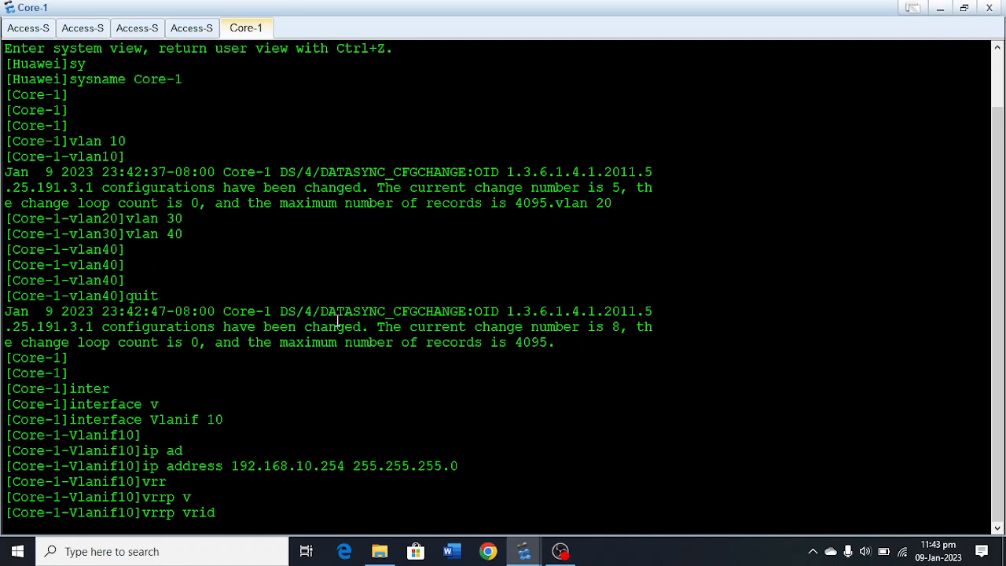
type("1 vir")
key("Tab")
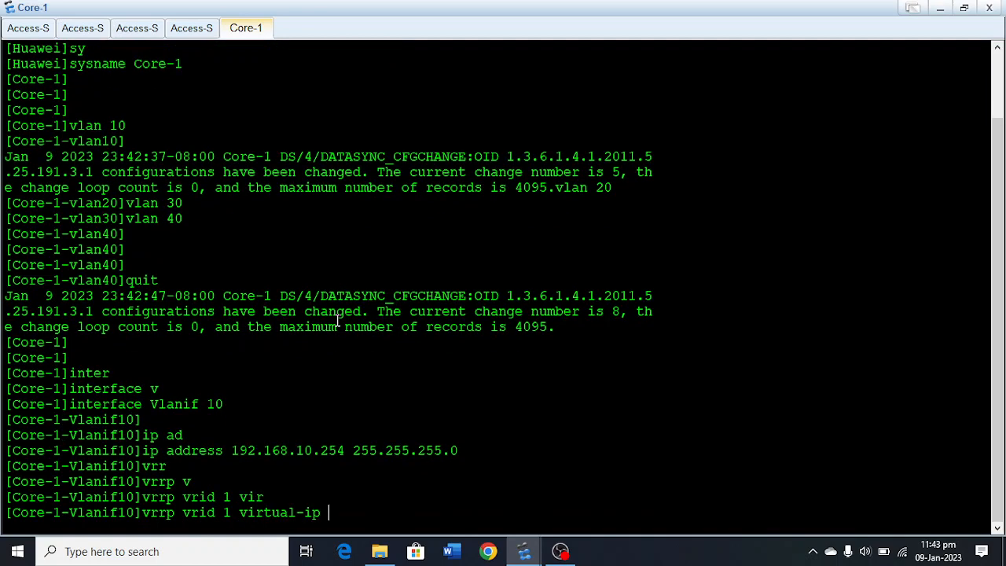
type("192.168.10")
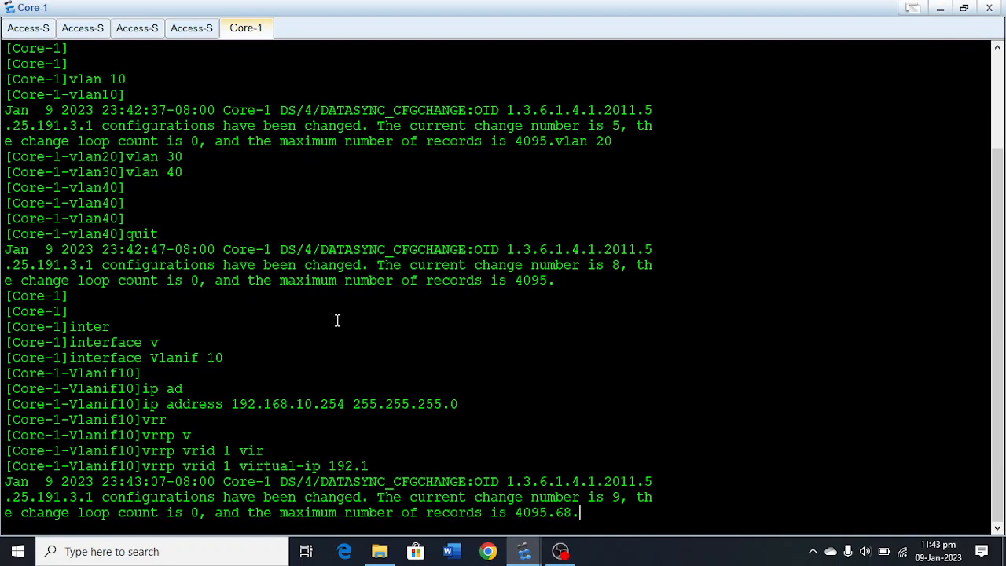
type(".1")
key("Return")
key("Return")
key("Return")
key("Return")
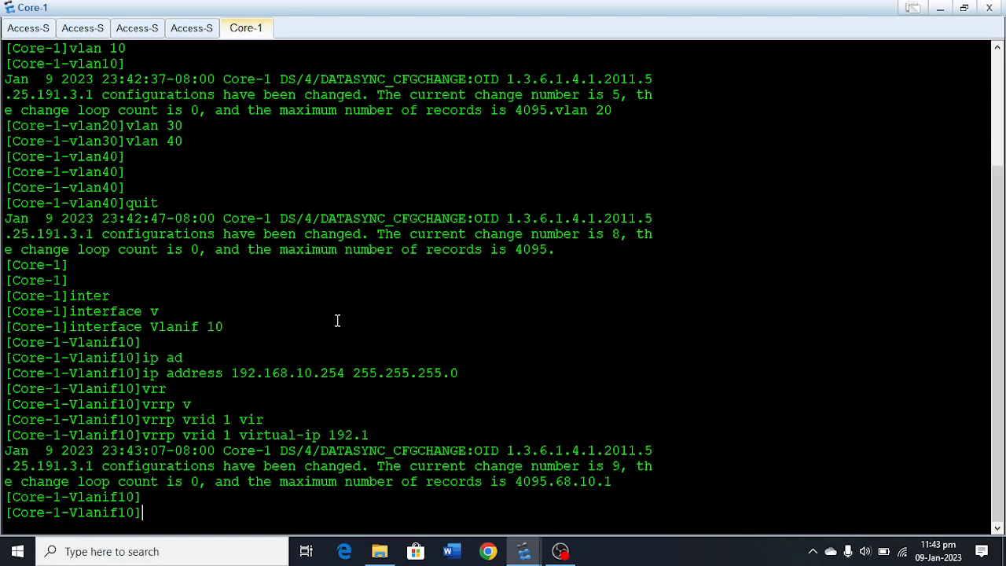
Try to reapply virtual IP 192.168.10.1 to VRRP group 1 on Vlanif 10 by repeating the previous command.
key("Up")
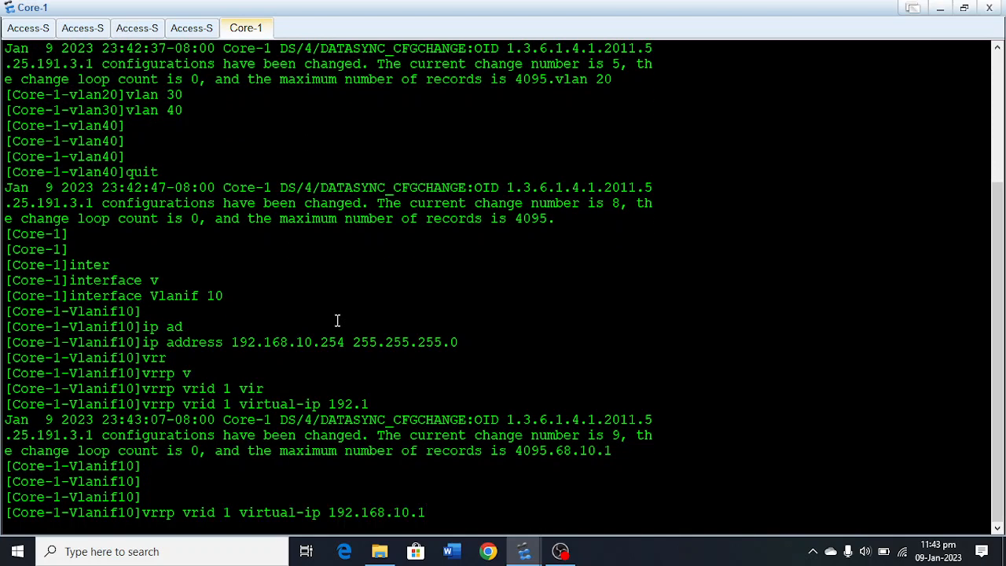
key("Return")
key("Return")
key("Return")
key("Return")
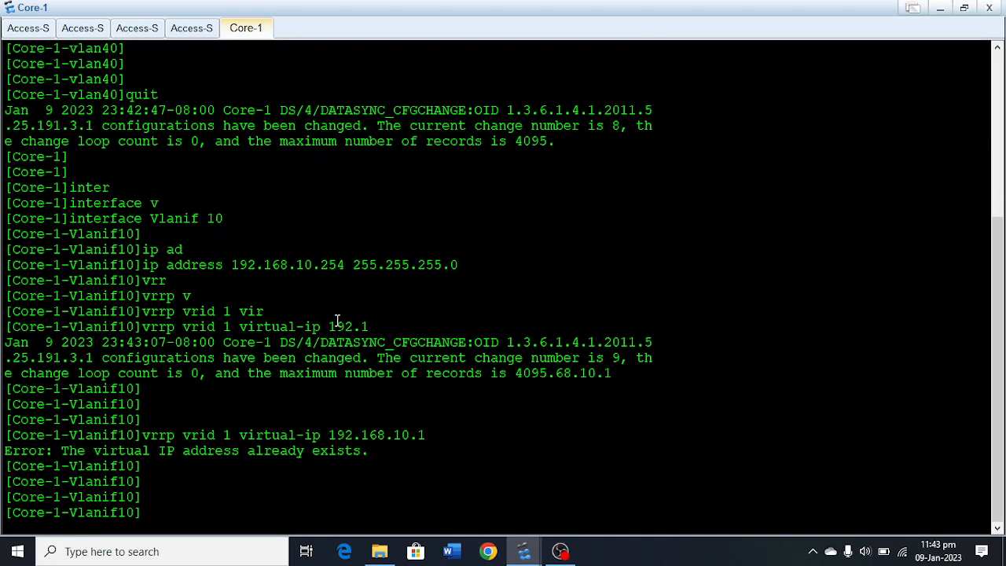
Enter the command for the preempt-mode timer delay of VRRP group 1 on Core-1's Vlanif 10, up to the delay value.
type("vrr")
key("Tab")
type("vr")
key("Tab")
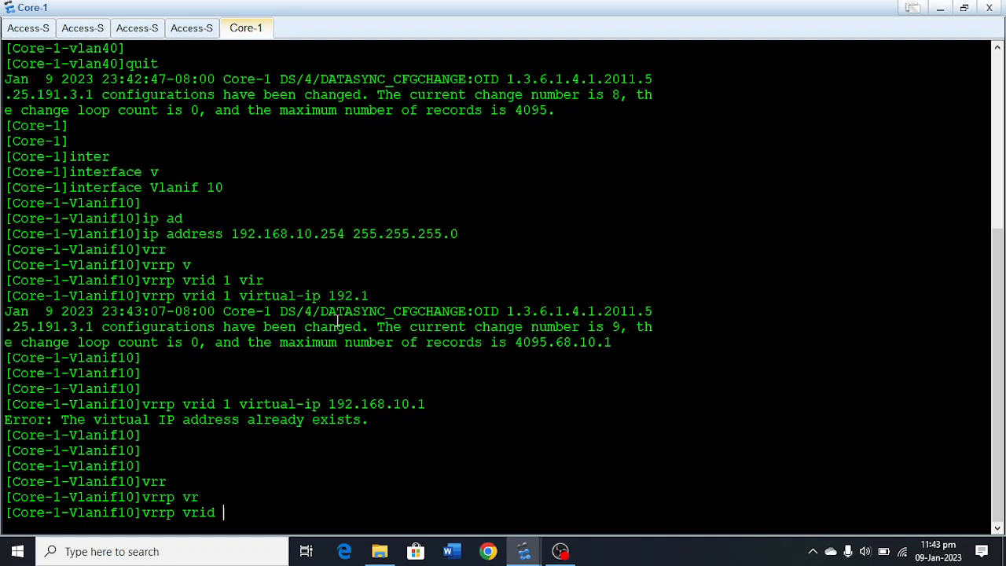
type("1 pre")
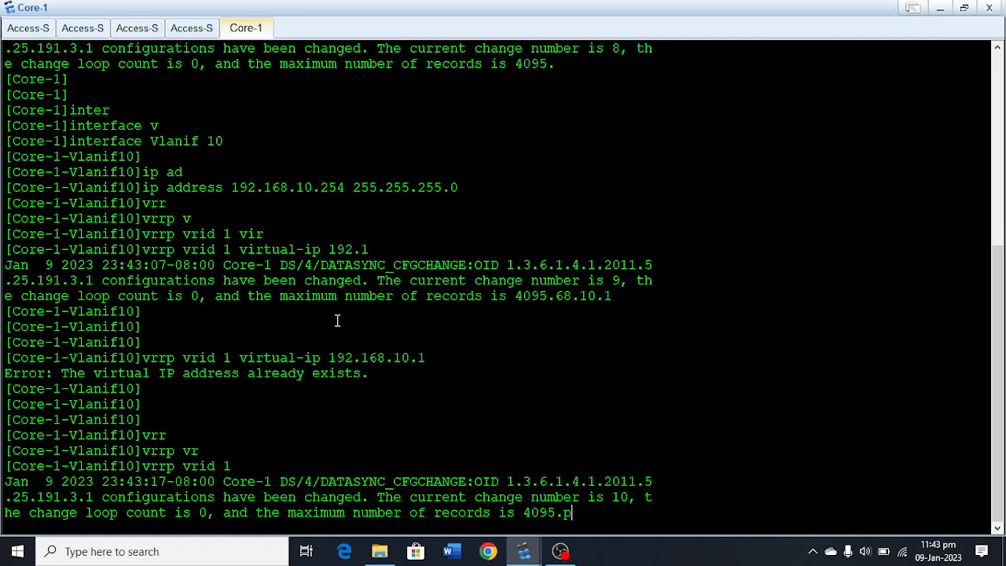
key("Tab")
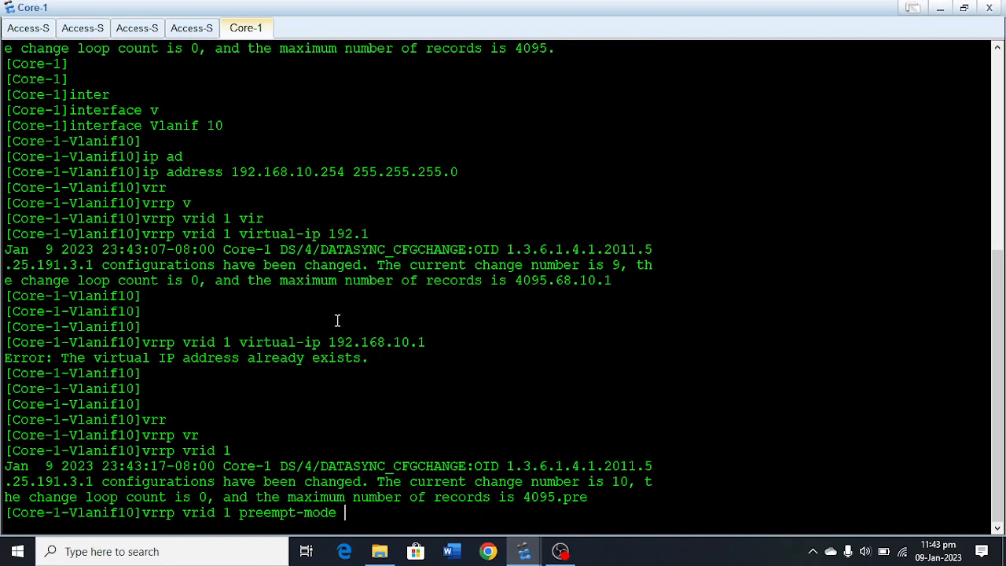
type("t")
key("Tab")
type("d")
key("Tab")
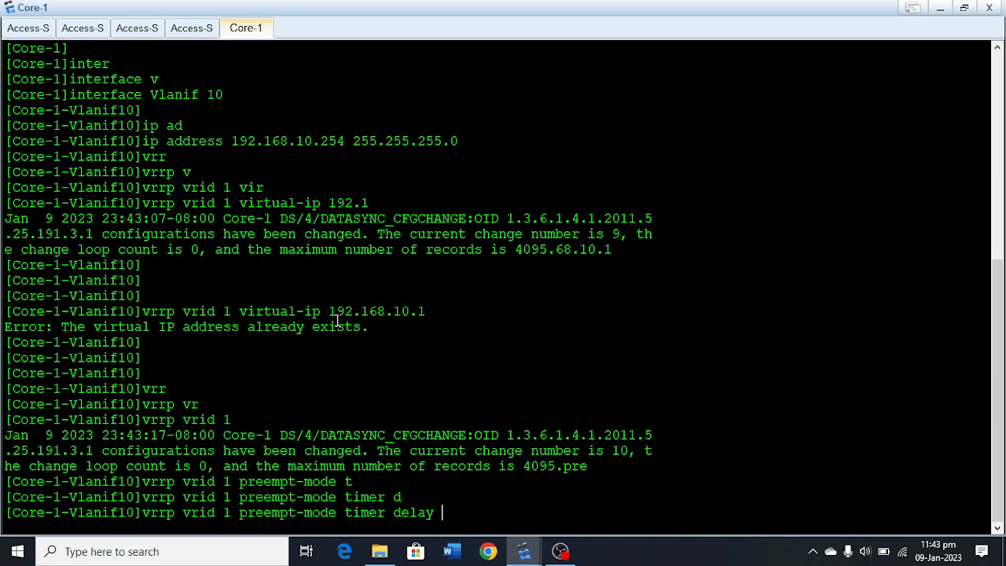
Complete the preempt-mode timer delay command for VRRP group 1 on Core-1's Vlanif 10 with a delay of 1.
key("Return")
key("Return")
key("Return")
key("Return")
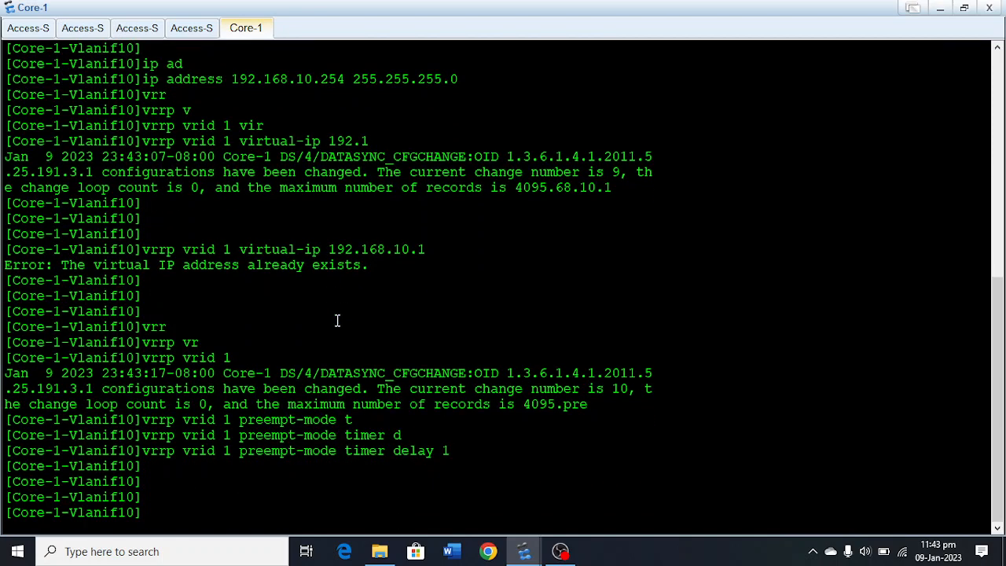
Set the priority of VRRP group 1 on Core-1's Vlanif 10 to 101.
type("vr")
key("Tab")
type("vr")
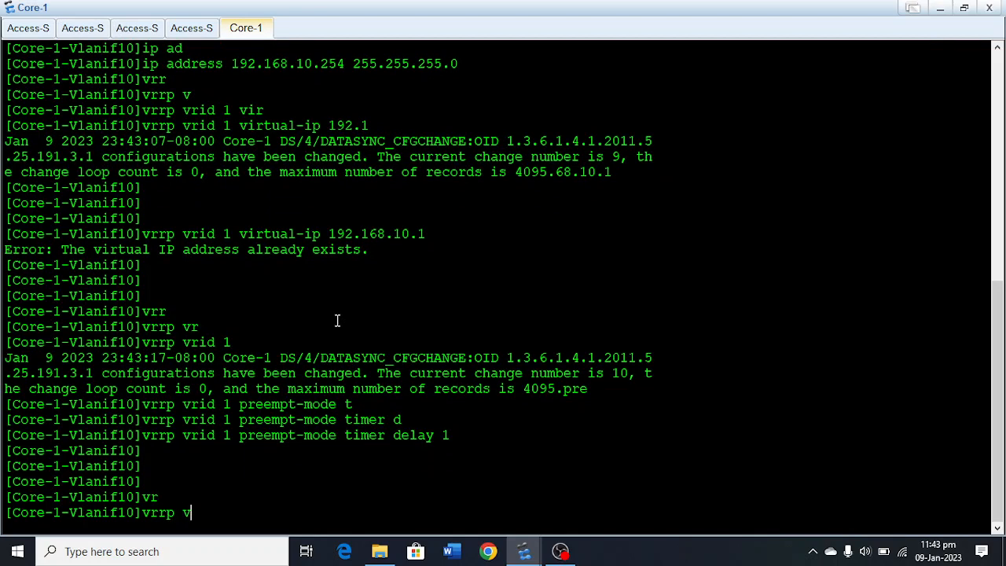
key("Tab")
type("1 pr")
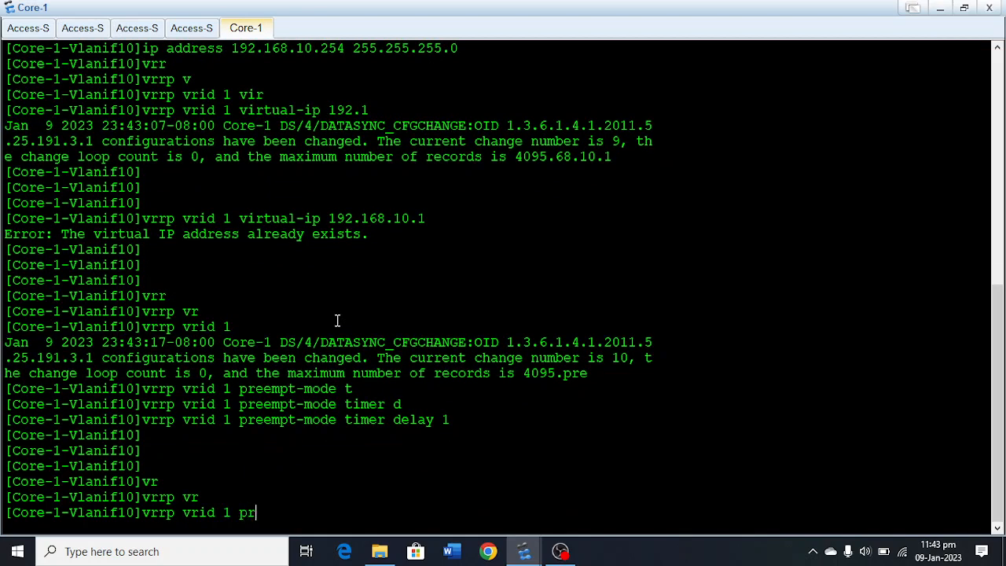
key("Tab")
type("101")
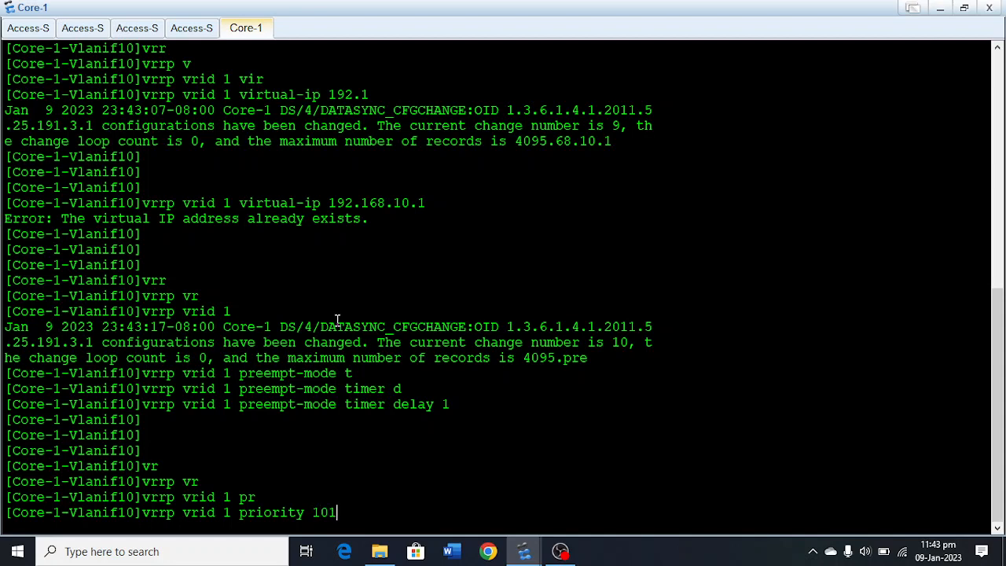
key("Return")
key("Return")
key("Return")
key("Return")
key("Return")
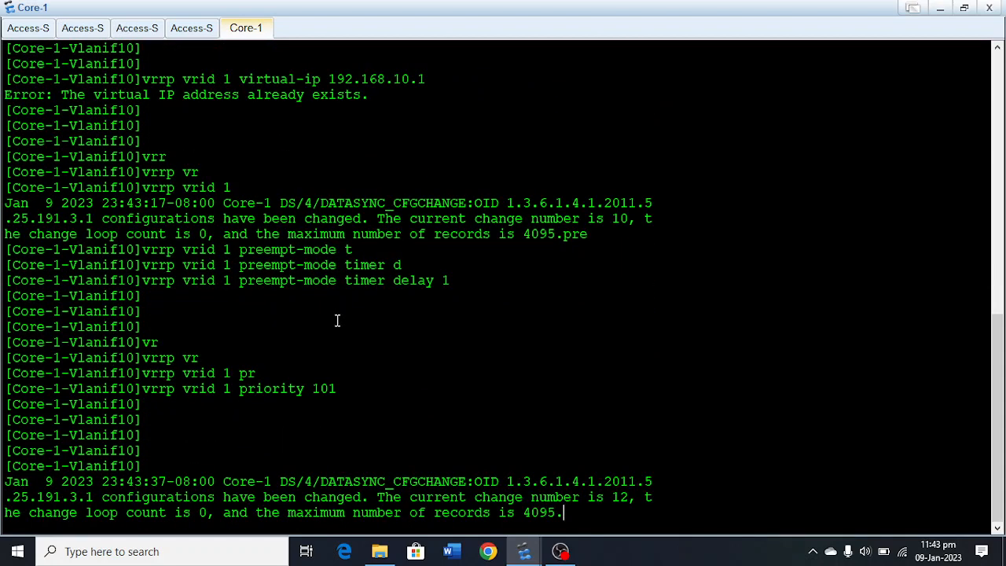
key("Return")
key("Return")
key("Return")
key("Return")
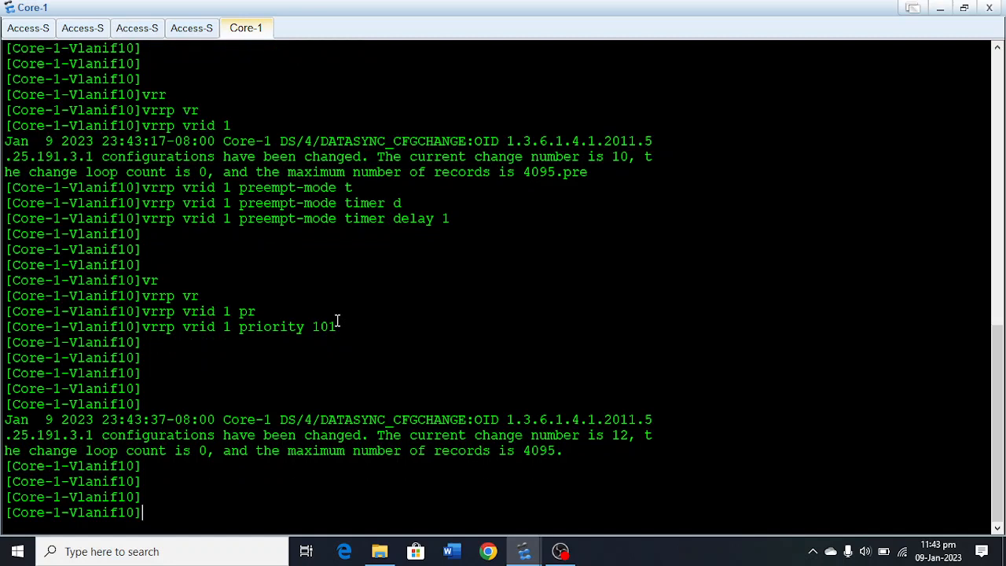
Leave the Vlanif 10 view on Core-1 and enter the interface view of Vlanif 20.
type("quit")
key("Return")
type("inter")
key("Tab")
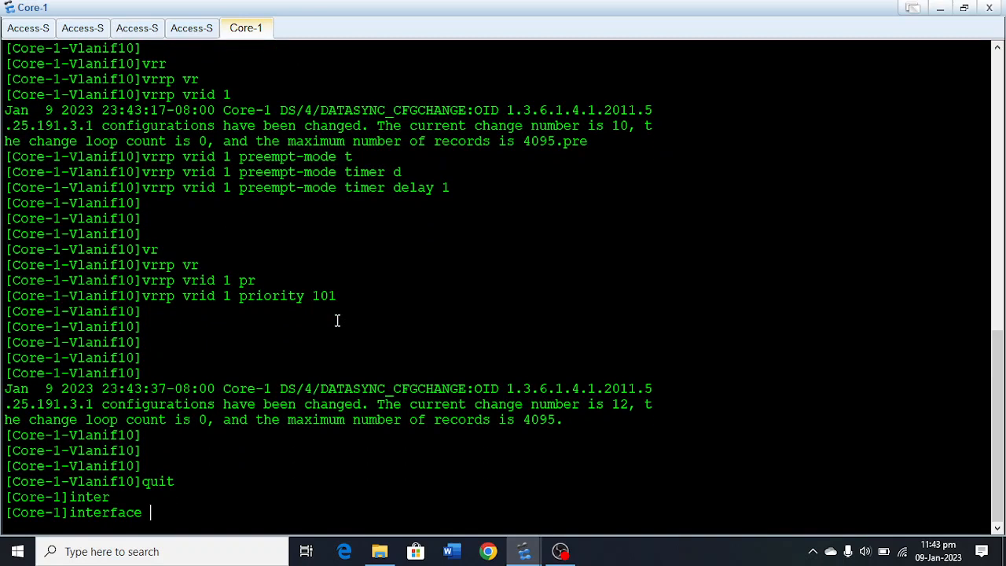
type("vl")
key("Tab")
type("20")
key("Return")
key("Return")
key("Return")
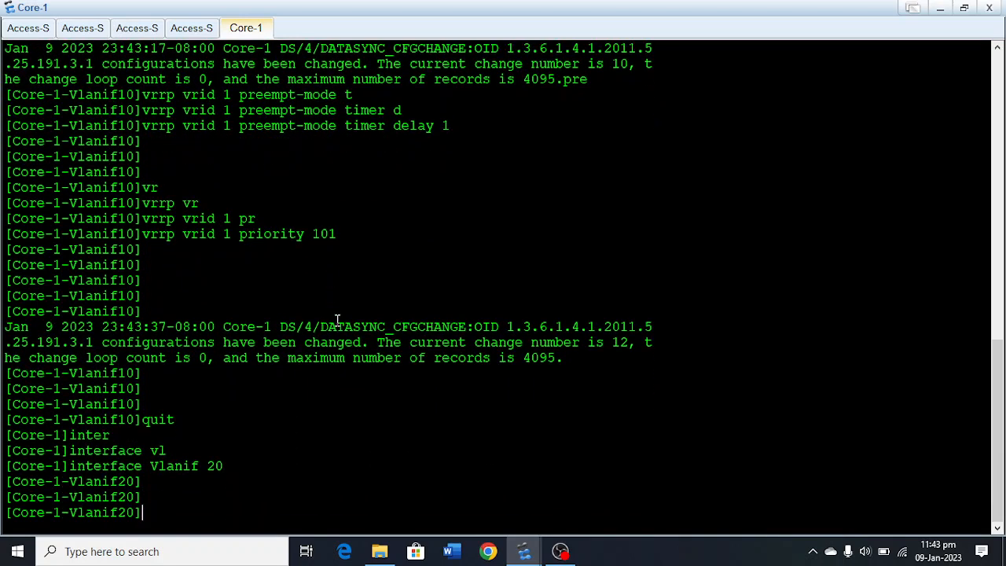
Assign IP address 192.168.20.254 with mask 255.255.255.0 to Vlanif 20 on Core-1.
type("ip ad")
key("Tab")
type("19")
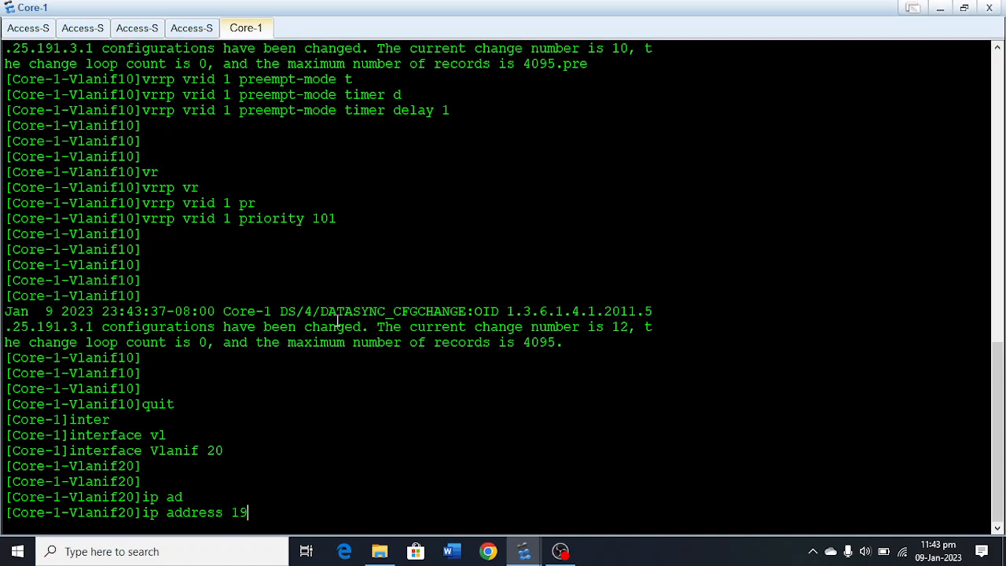
type("2.168.20.254 255.255")
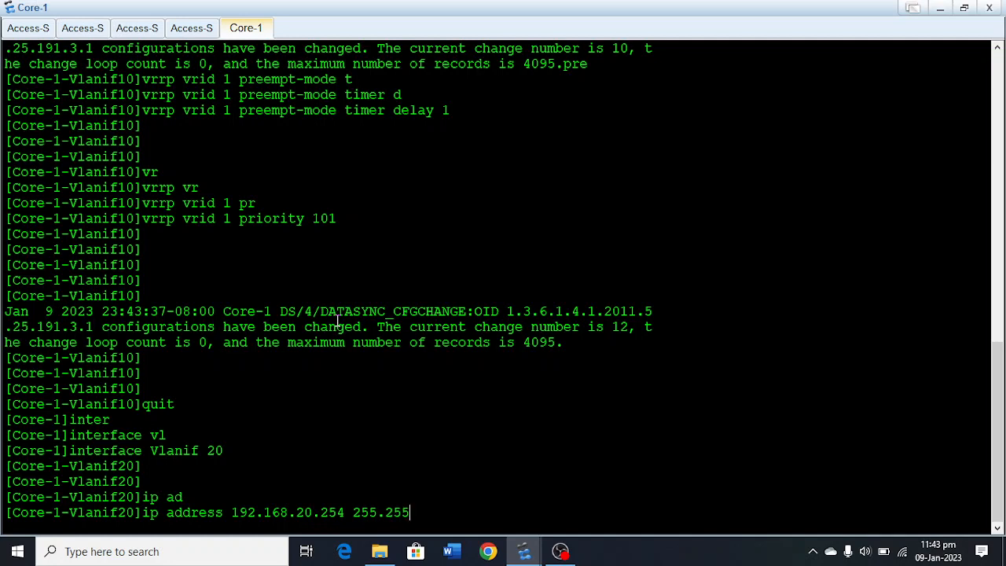
type(".255.0")
key("Return")
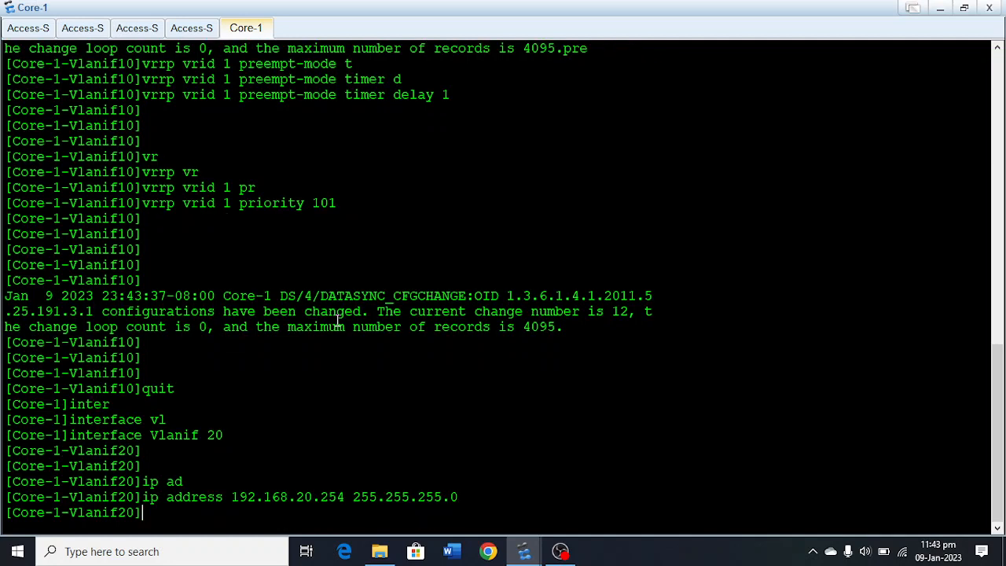
Create VRRP group 1 on Core-1's Vlanif 20 with virtual IP address 192.168.20.1.
type("vrr")
key("Tab")
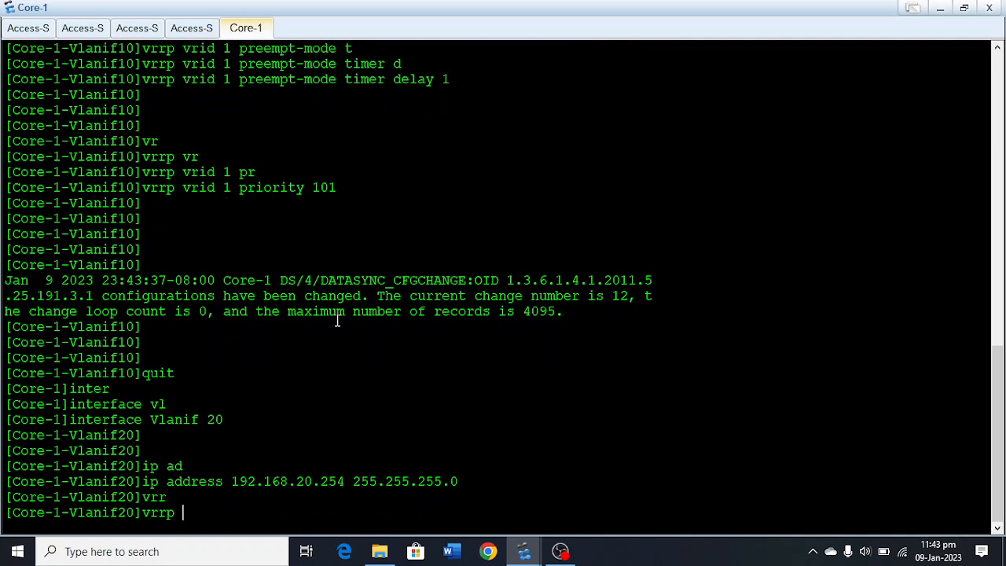
type("v")
key("Tab")
type("2")
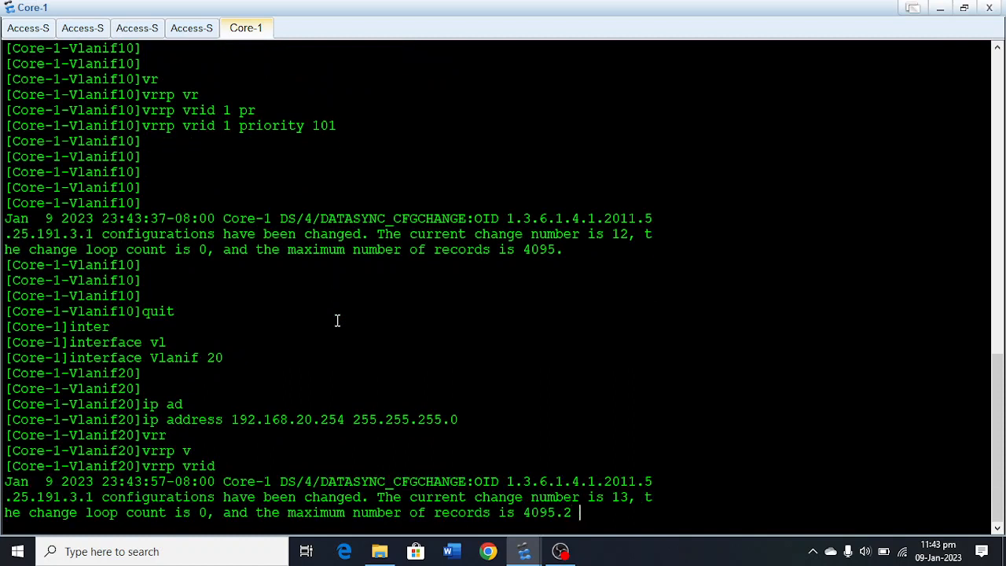
key("BackSpace")
key("BackSpace")
type("1 vir")
key("Tab")
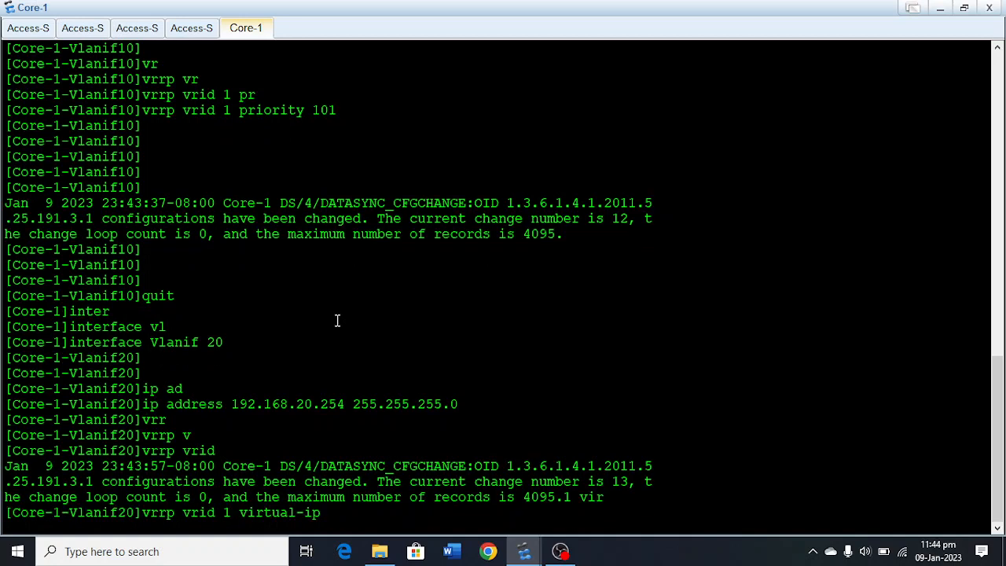
type("192.168.20.1")
key("Return")
Set the preempt-mode timer delay of VRRP group 1 on Core-1's Vlanif 20 to 1.
type("vrr")
key("Tab")
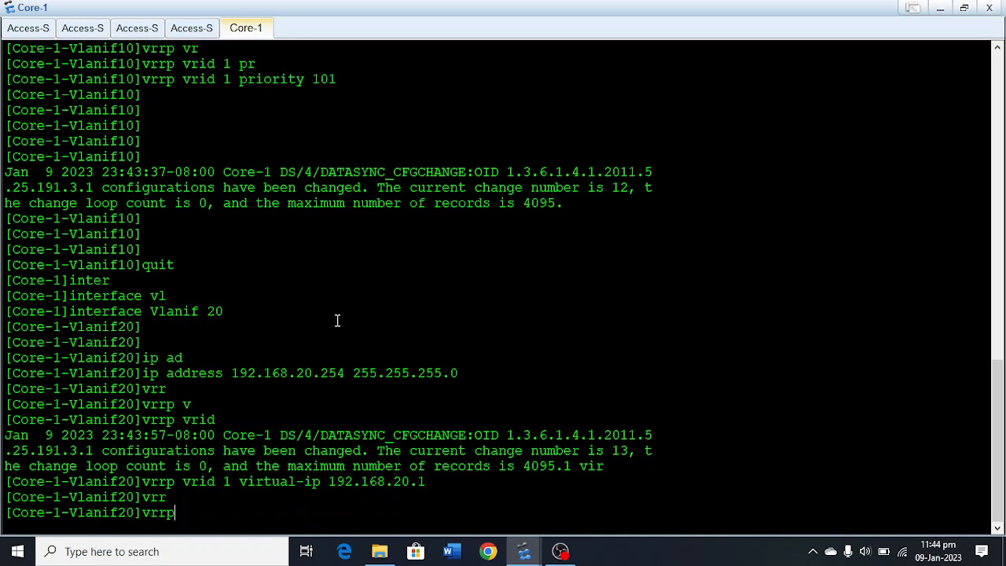
type("vr")
key("Tab")
type("1")
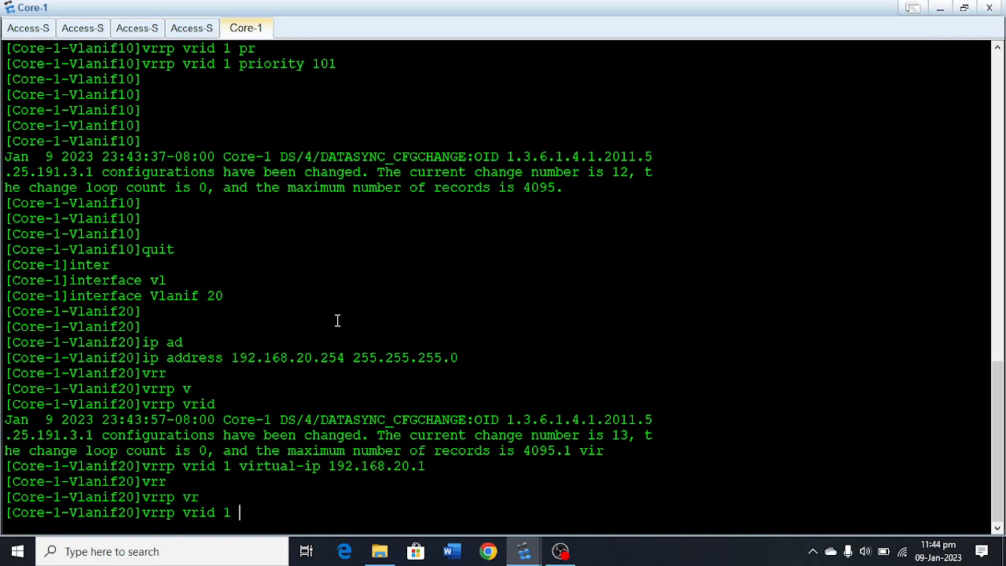
type(" pre")
key("Tab")
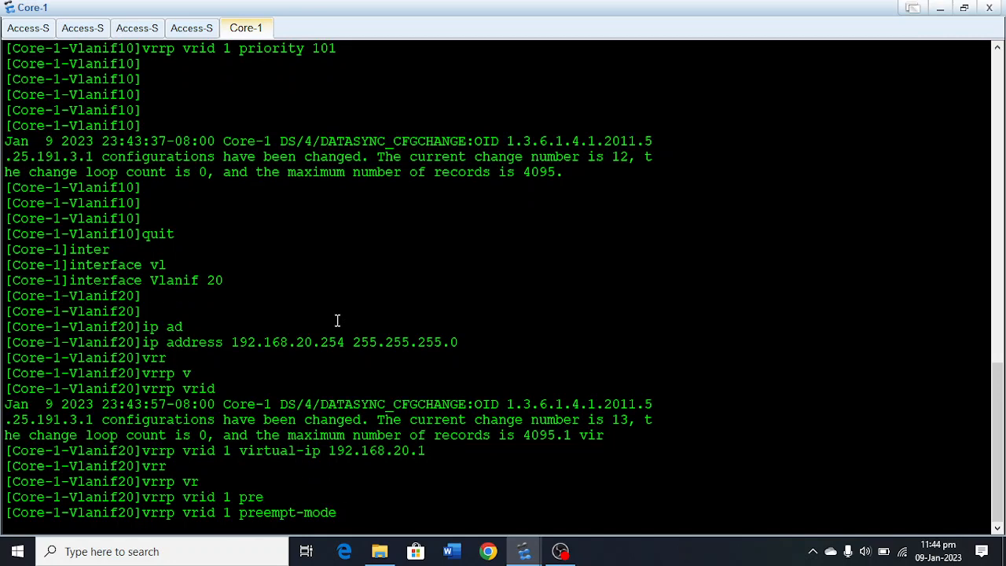
type("t")
type("i")
key("Tab")
type("de")
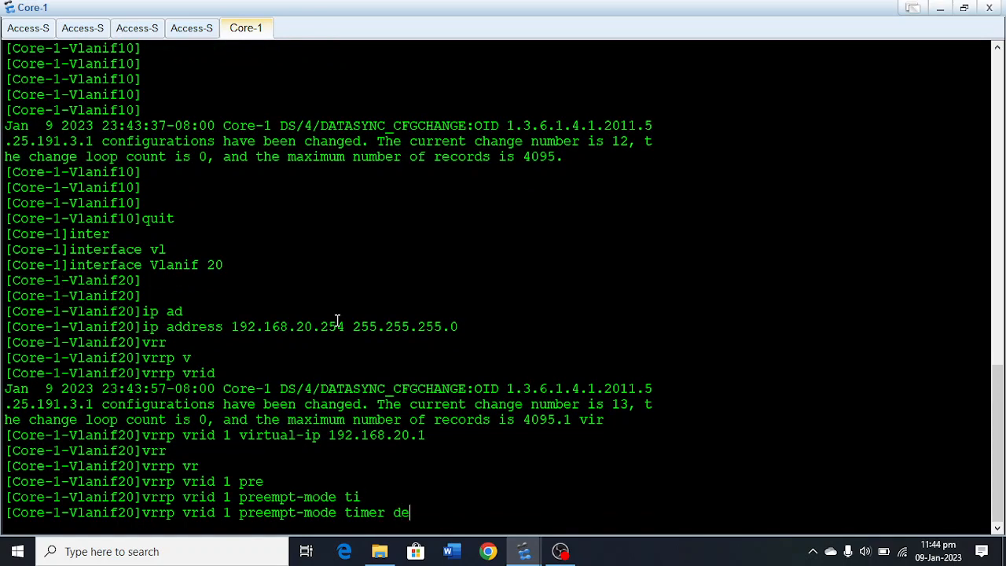
key("Tab")
type("1")
key("Return")
key("Return")
key("Return")
key("Return")
key("Return")
key("Return")
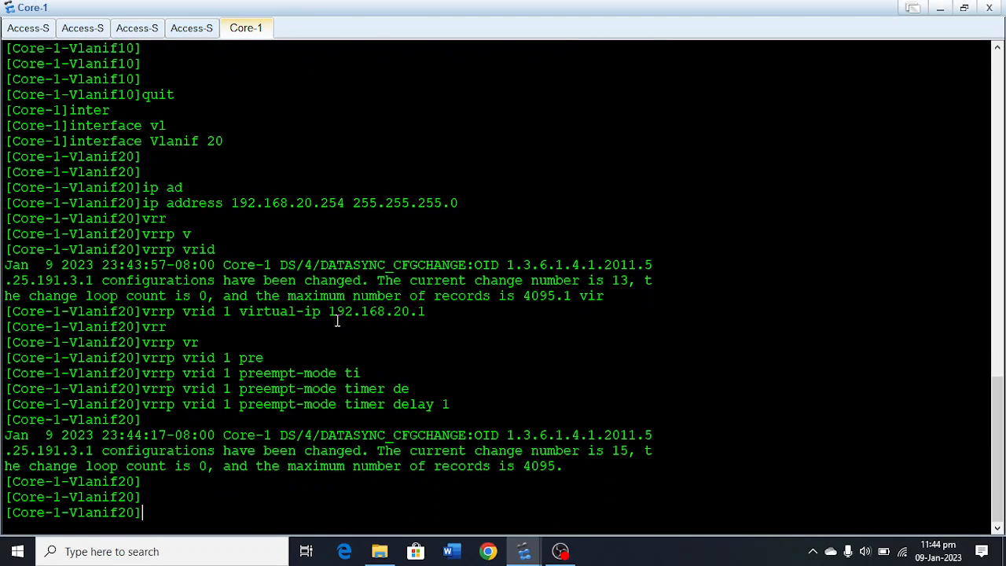
Set the priority of VRRP group 1 on Core-1's Vlanif 20 to 101.
type("vrr")
key("Tab")
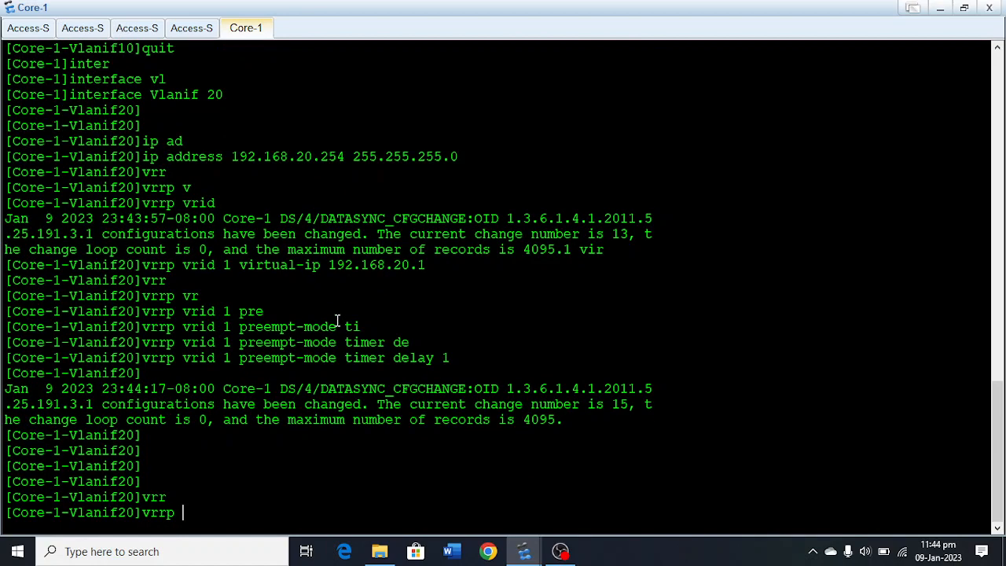
type("vr")
key("Tab")
type("1")
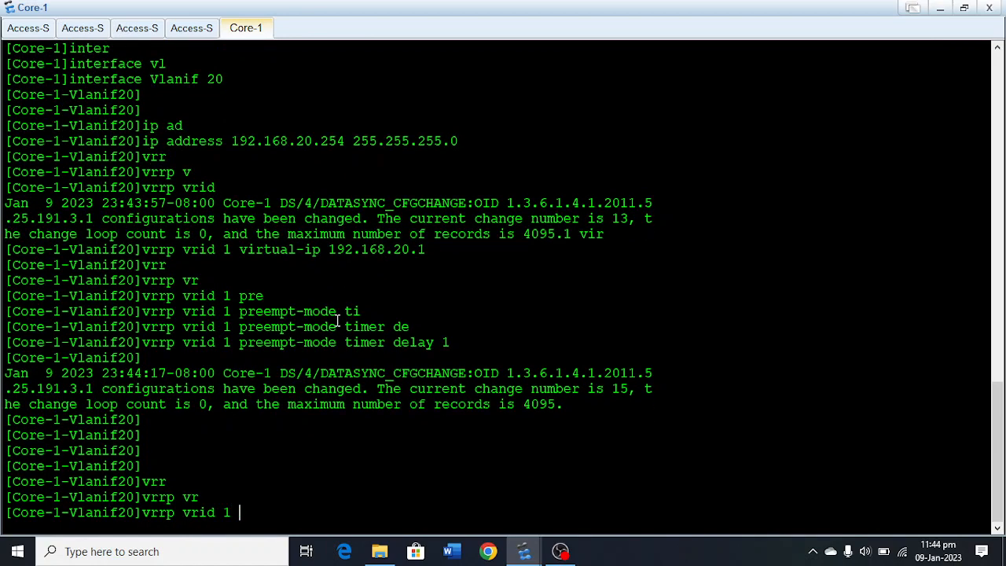
type(" pri")
key("Tab")
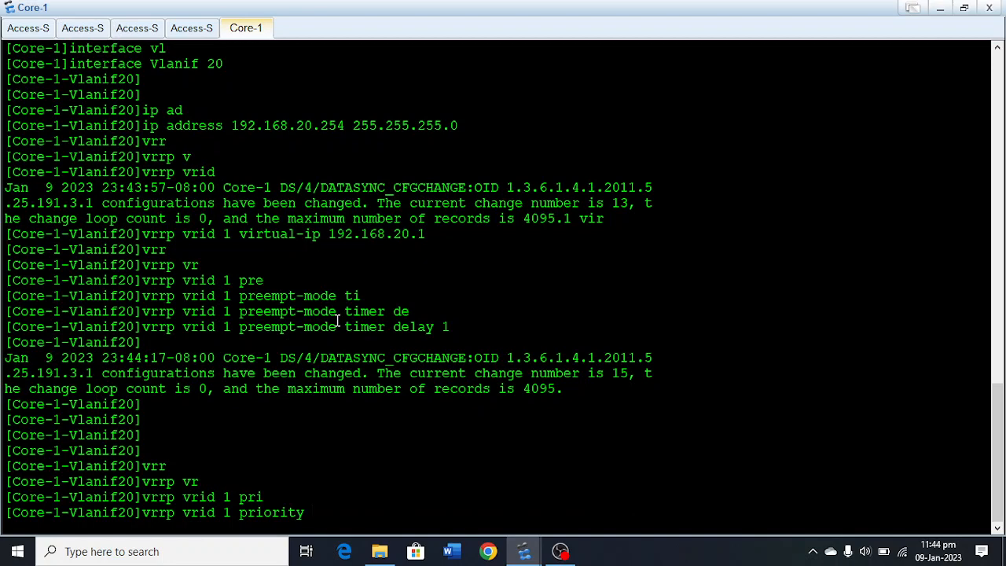
type("101")
key("Return")
key("Return")
key("Return")
key("Return")
key("Return")
key("Return")
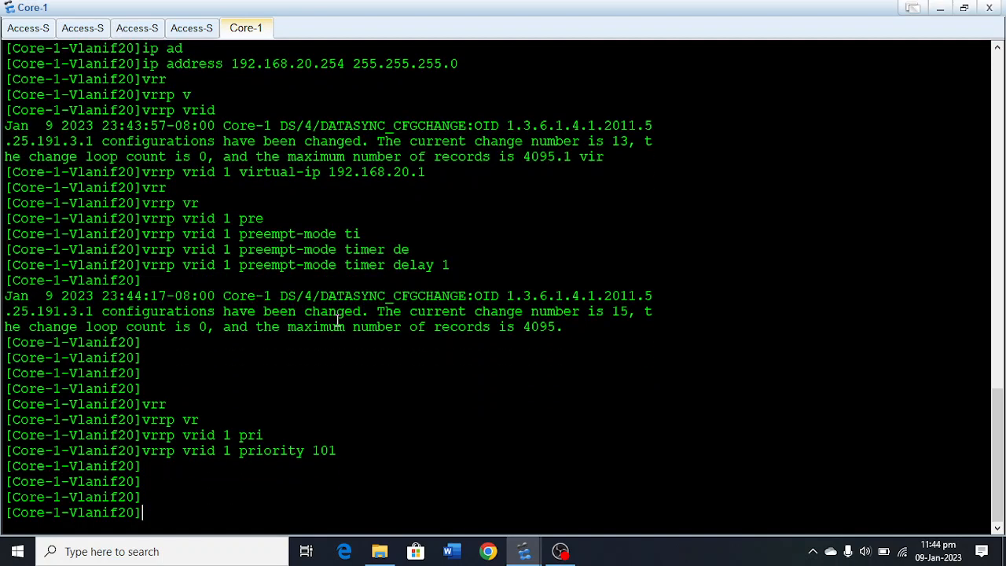
Leave the Vlanif 20 view on Core-1 and enter the interface view of Vlanif 30.
type("quit")
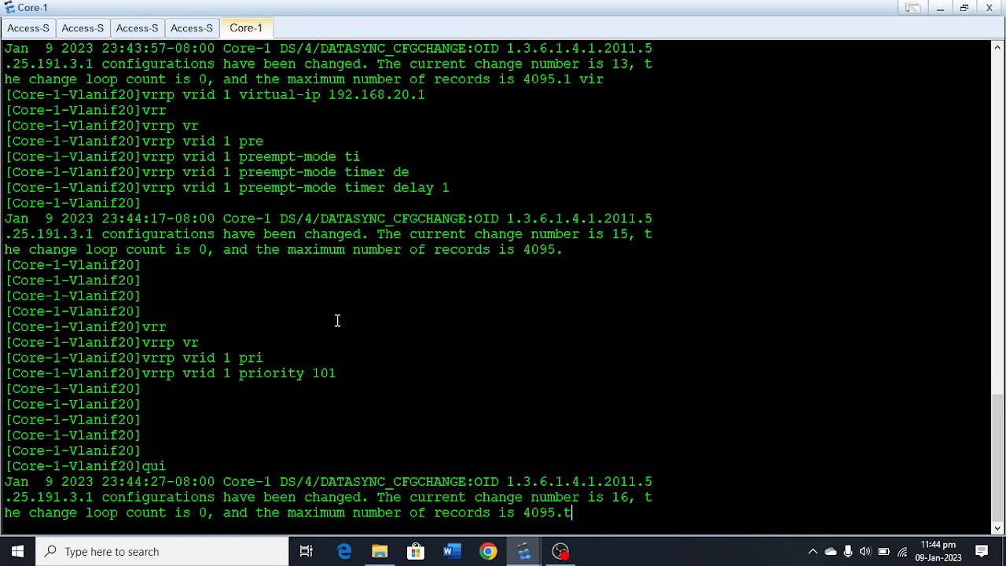
key("Return")
key("Return")
key("Return")
key("Return")
key("Return")
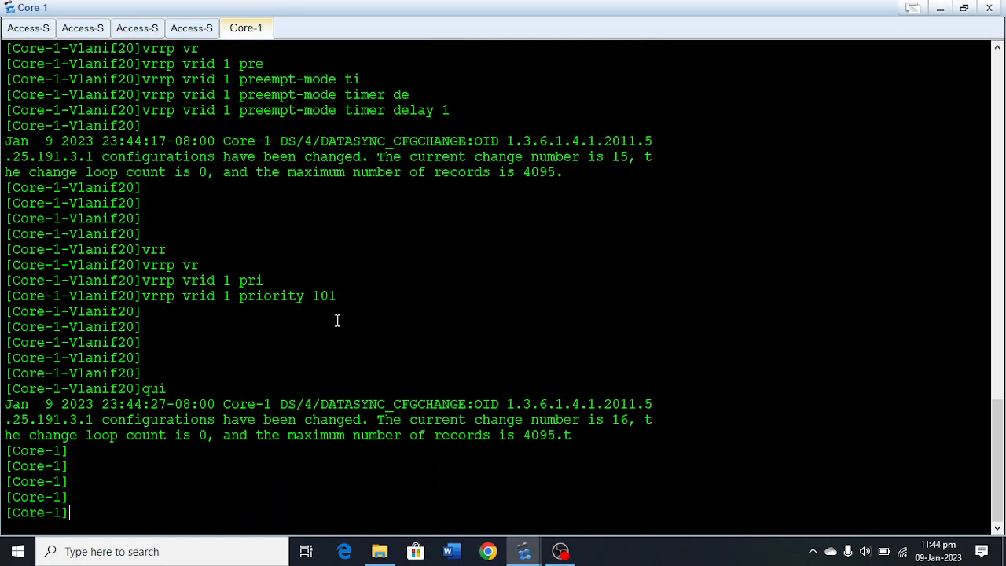
type("itner")
key("Tab")
key("BackSpace")
key("BackSpace")
key("BackSpace")
key("BackSpace")
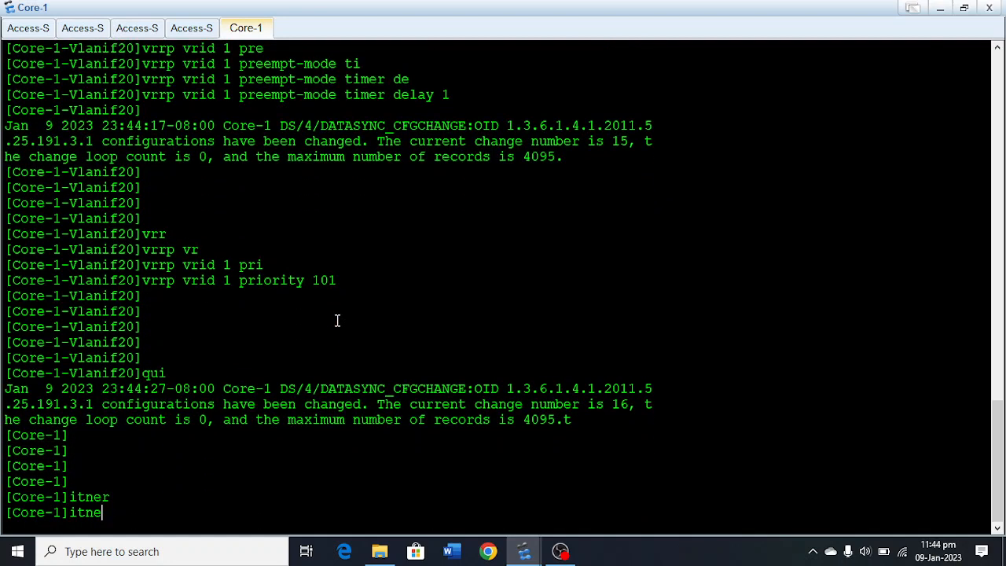
type("nter")
key("Tab")
type("v")
key("Tab")
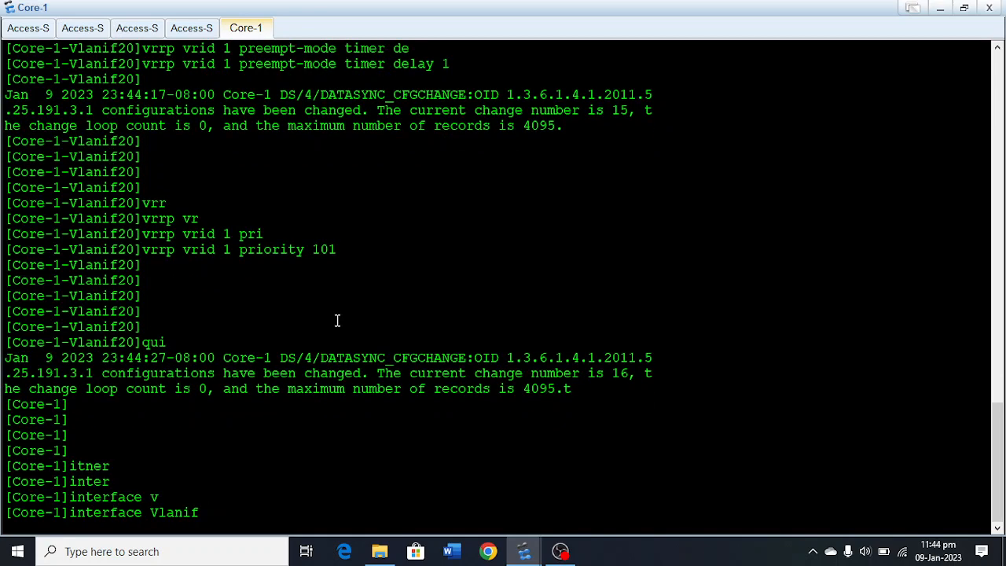
type("30")
key("Return")
key("Return")
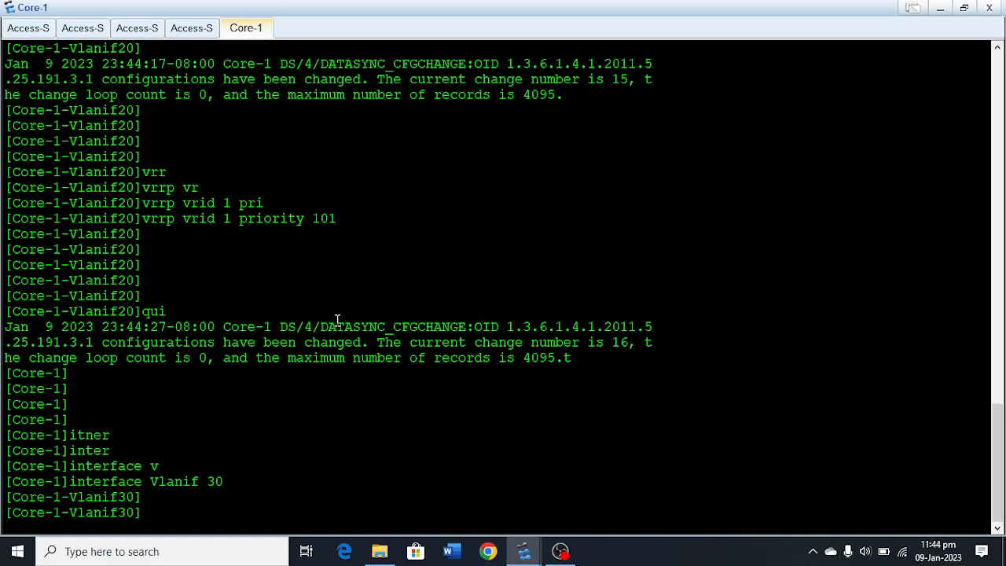
Assign IP address 192.168.30.254 with mask 255.255.255.0 to Vlanif 30 on Core-1.
type("ip ad")
key("Tab")
type("192")
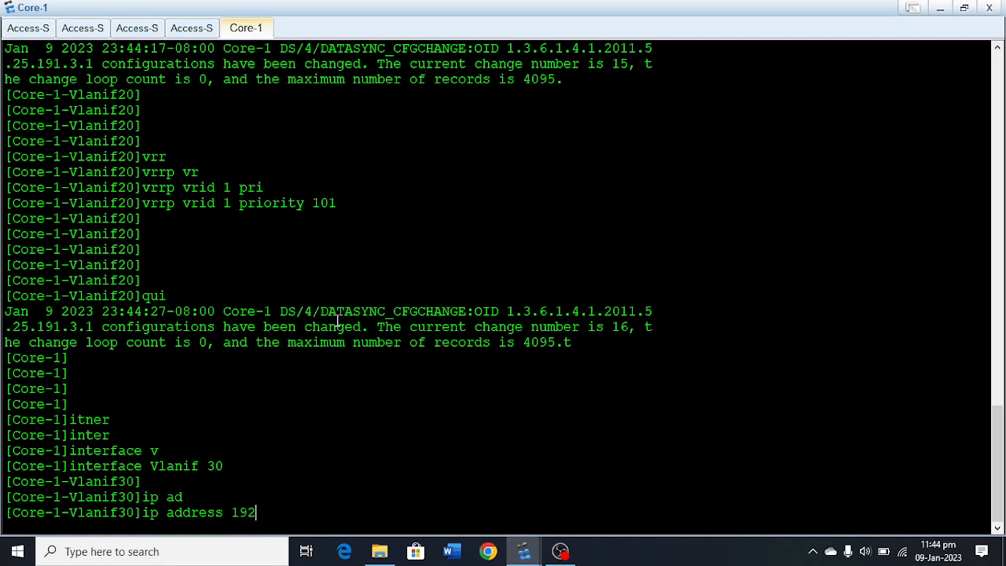
type(".168.30.254 255.255")
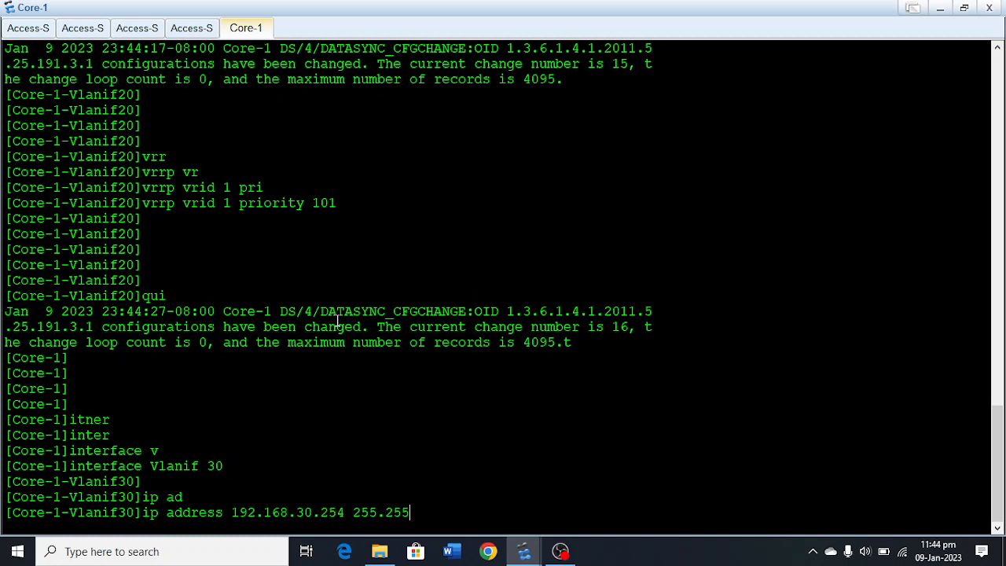
type(".255.0")
key("Return")
key("Return")
key("Return")
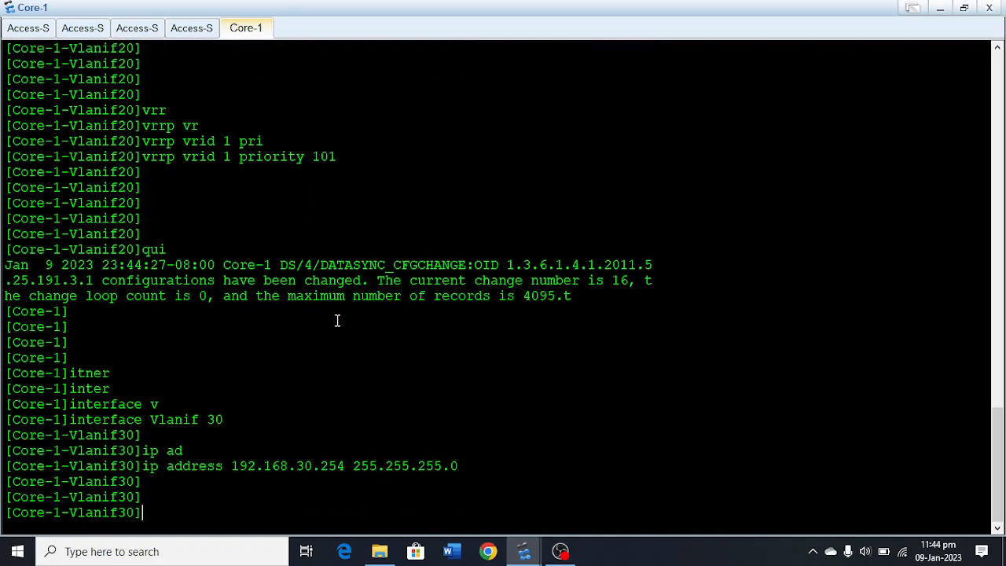
Create VRRP group 1 on Core-1's Vlanif 30 with virtual IP address 192.168.30.1.
type("vrrp ")
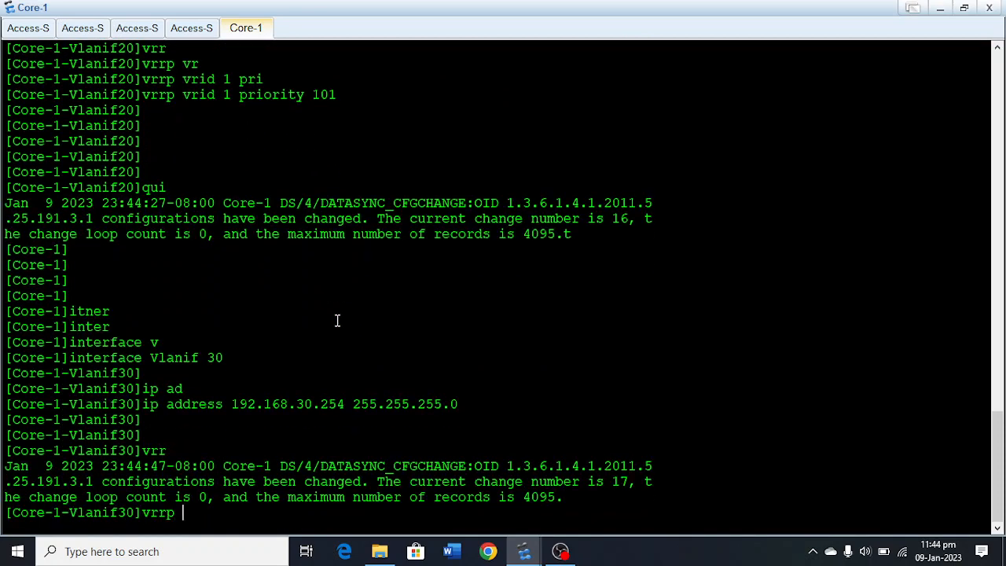
type("vr")
key("Tab")
type("1 ")
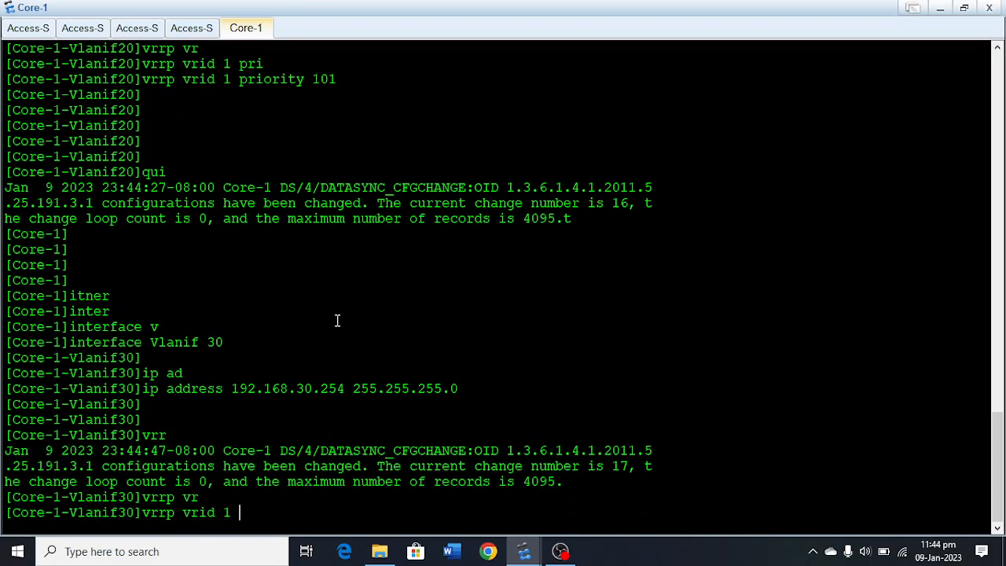
type("vi")
key("Tab")
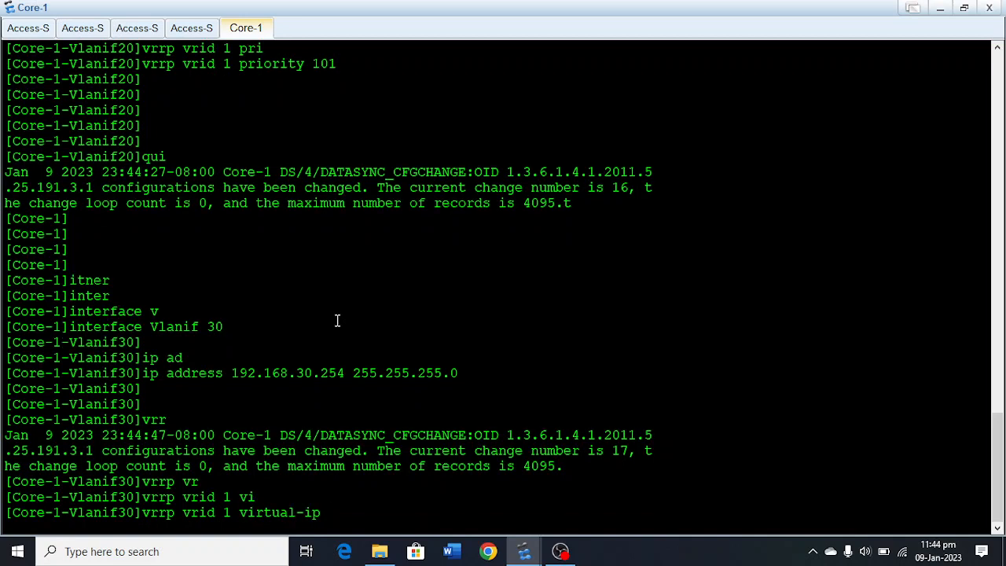
type("192.168.30.1")
key("Return")
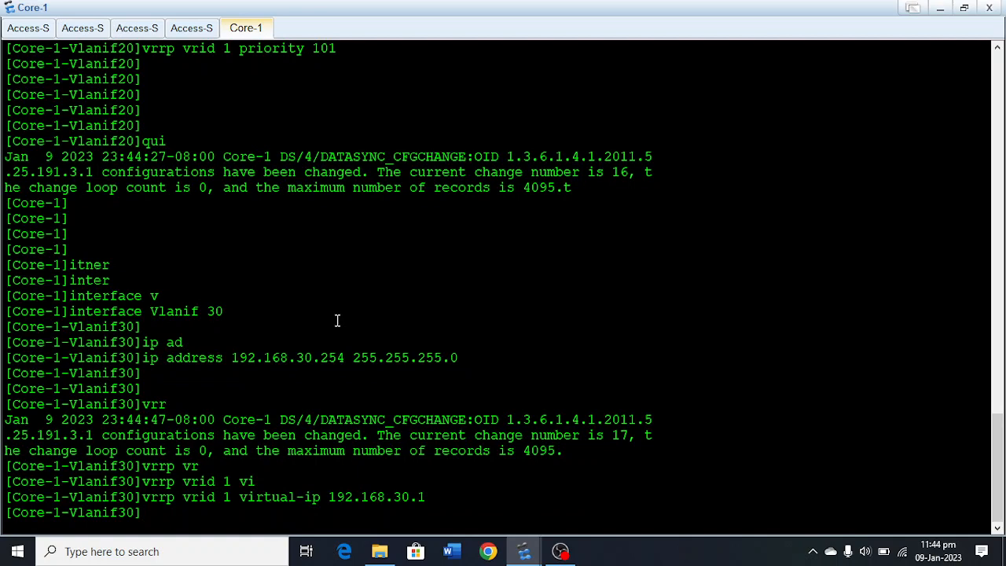
Set the preempt-mode timer delay of VRRP group 1 on Core-1's Vlanif 30 to 1.
type("vrrp")
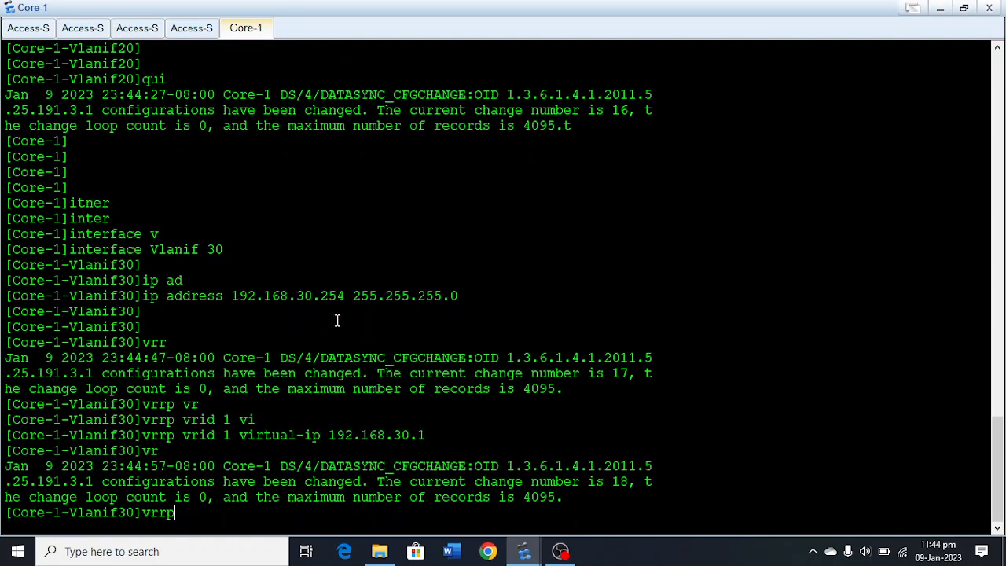
type(" vr")
key("Tab")
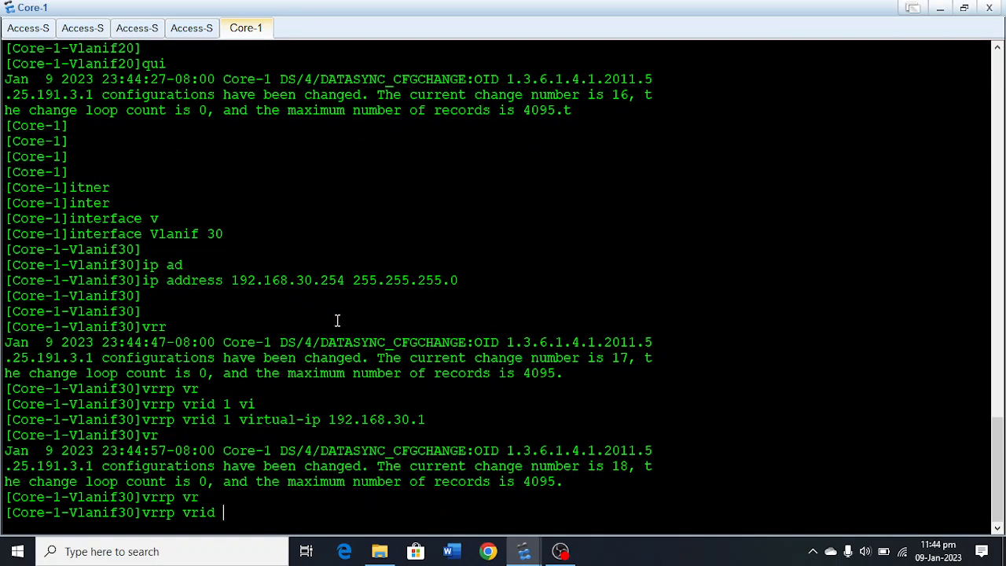
type("1")
type(" pre")
key("Tab")
type("ti")
key("Tab")
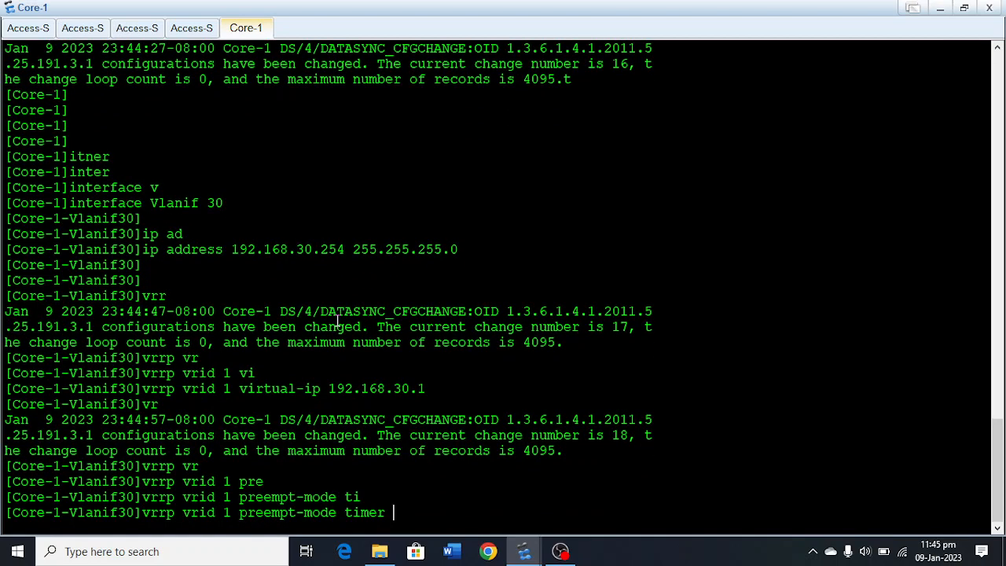
type("d")
key("Tab")
type("1")
key("Return")
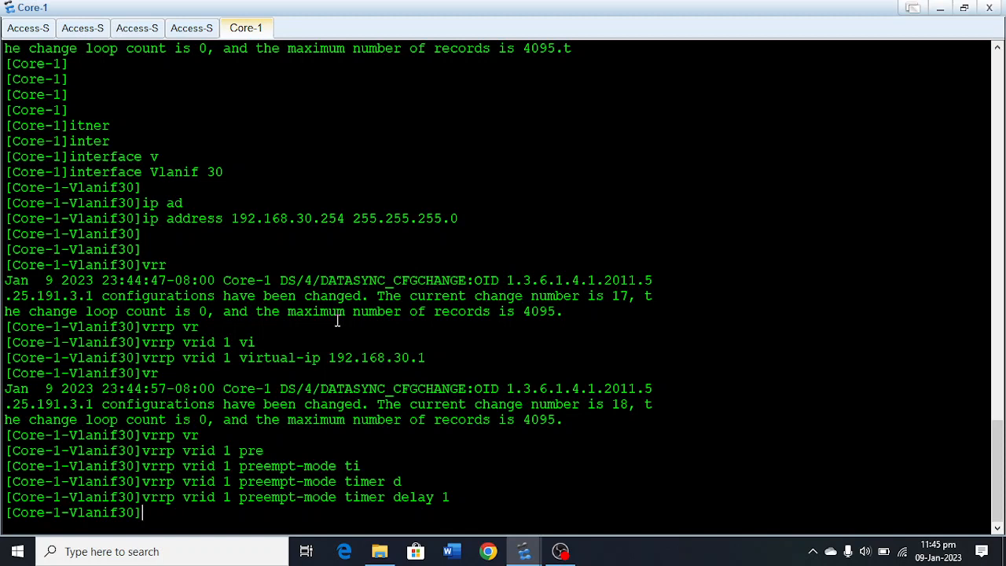
Leave the Vlanif 30 view on Core-1 and enter the interface view of Vlanif 40.
type("quit")
key("Return")
key("Return")
key("Return")
key("Return")
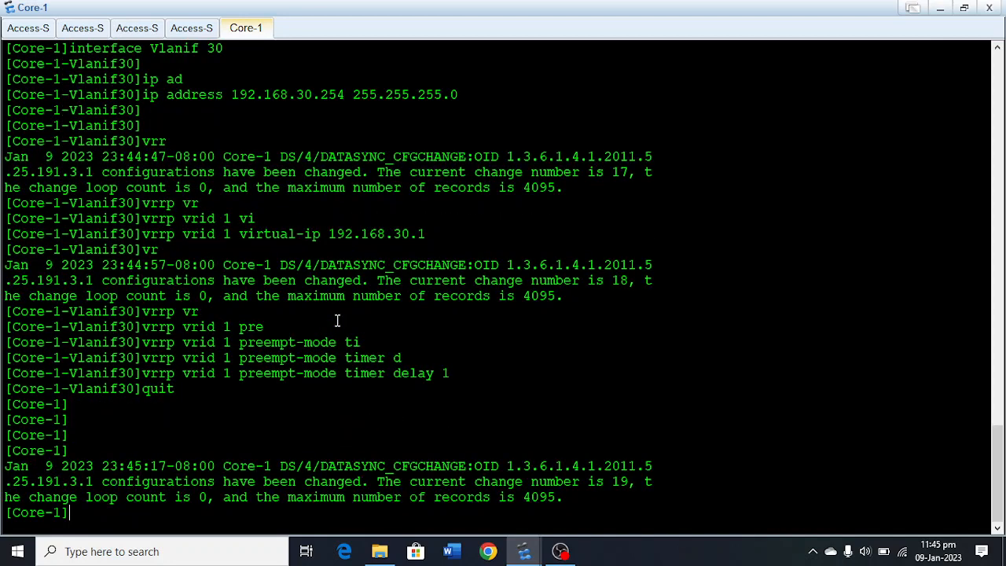
key("Return")
key("Return")
key("Return")
key("Return")
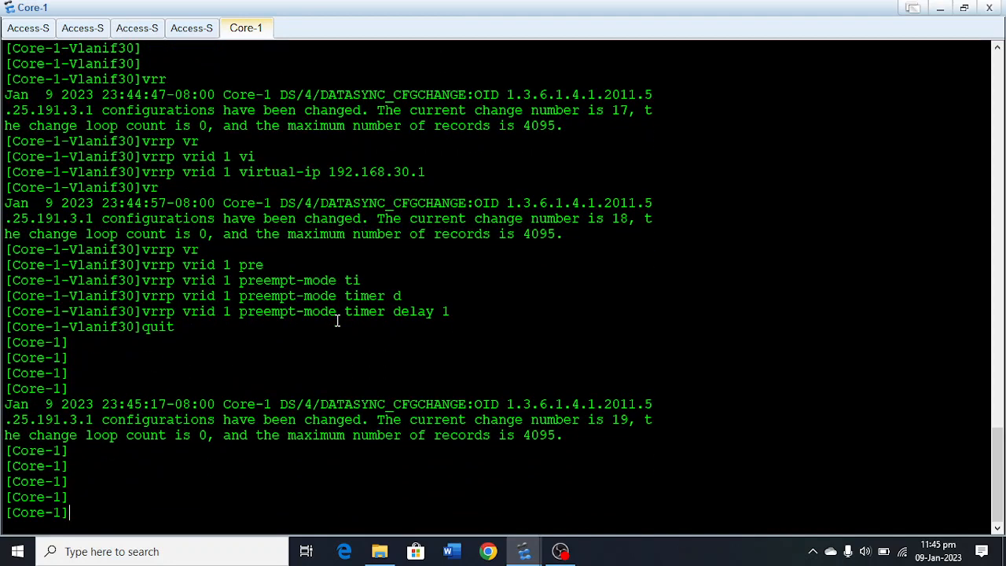
type("inter")
key("Tab")
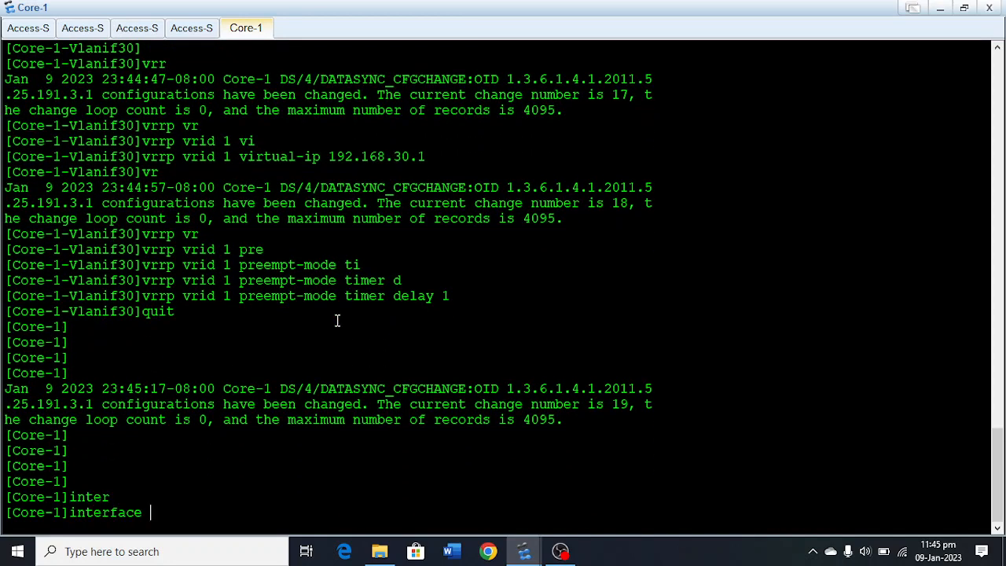
type("v")
key("Tab")
type("40")
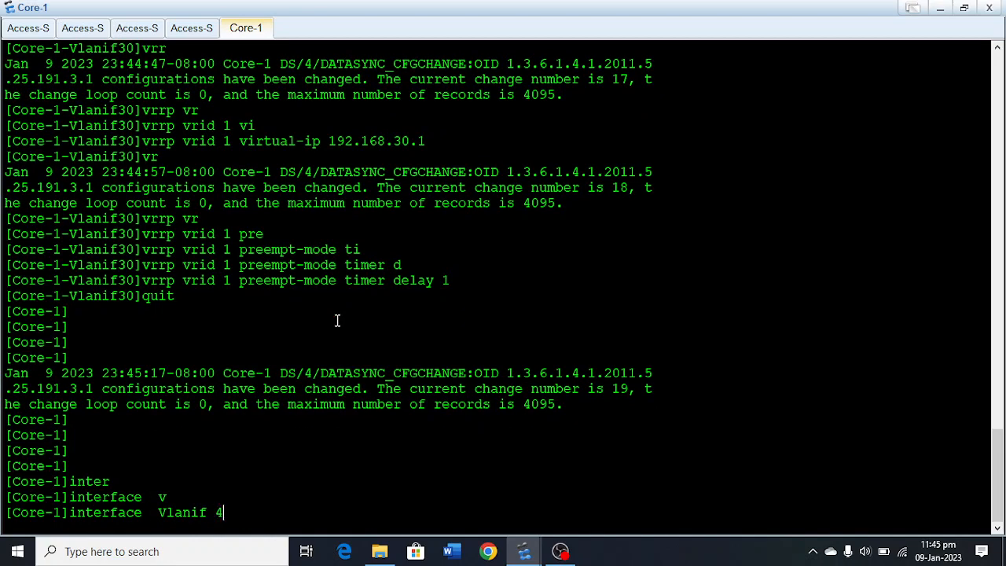
key("Return")
key("Return")
key("Return")
Assign IP address 192.168.40.254 with mask 255.255.255.0 to Vlanif 40 on Core-1.
type("ip ad")
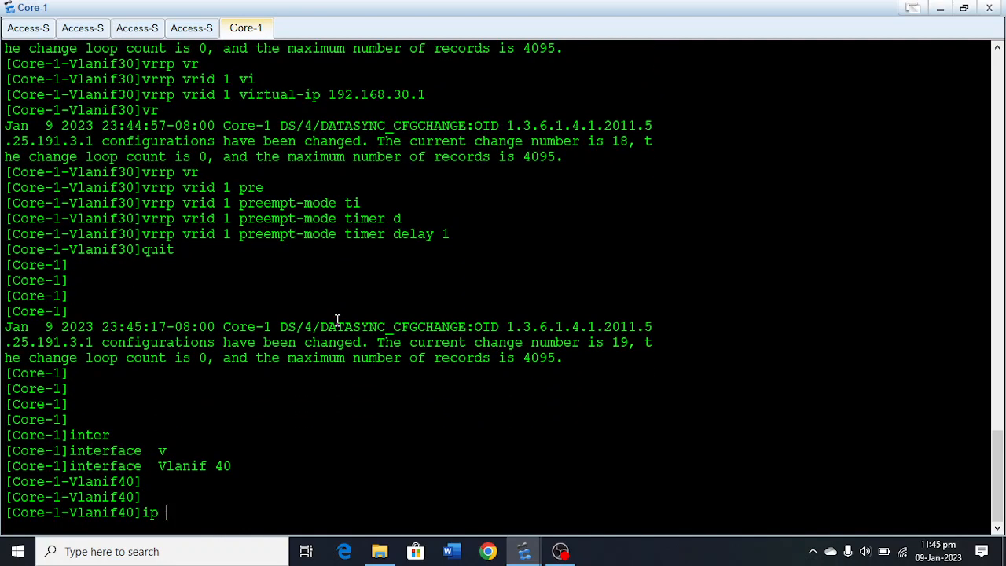
key("Tab")
type("192.16")
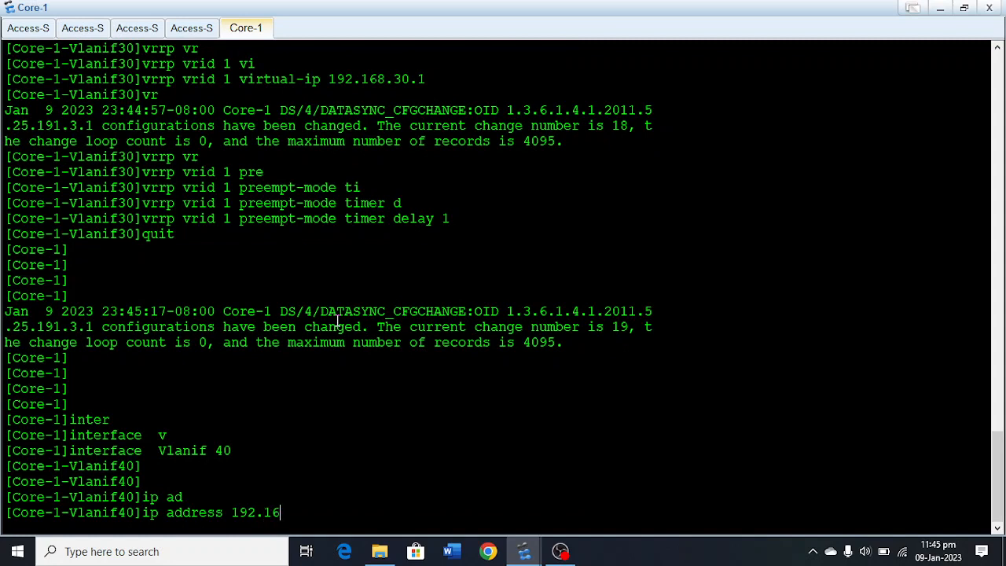
type("8.40.254 255.255.")
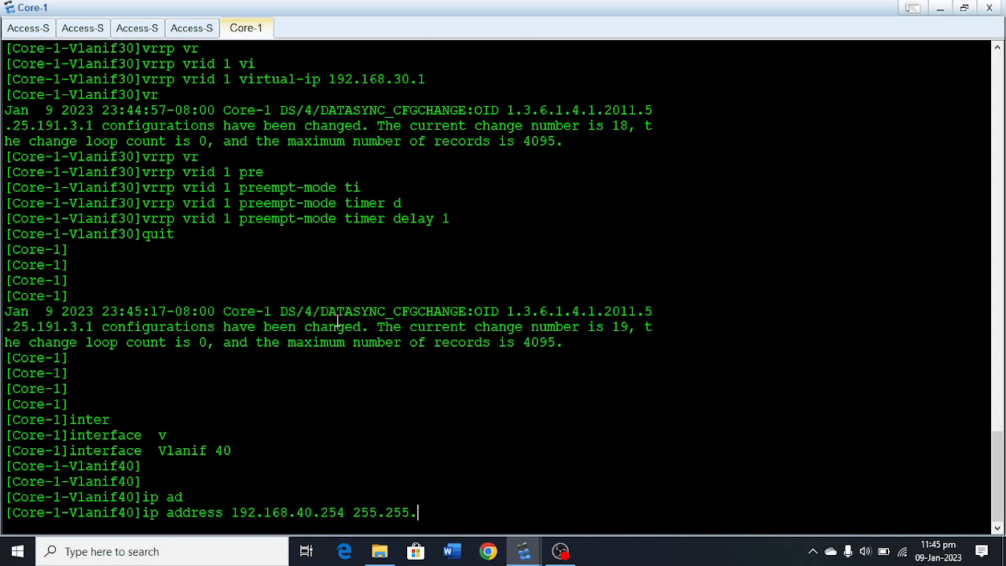
type("255.0")
key("Return")
key("Return")
key("Return")
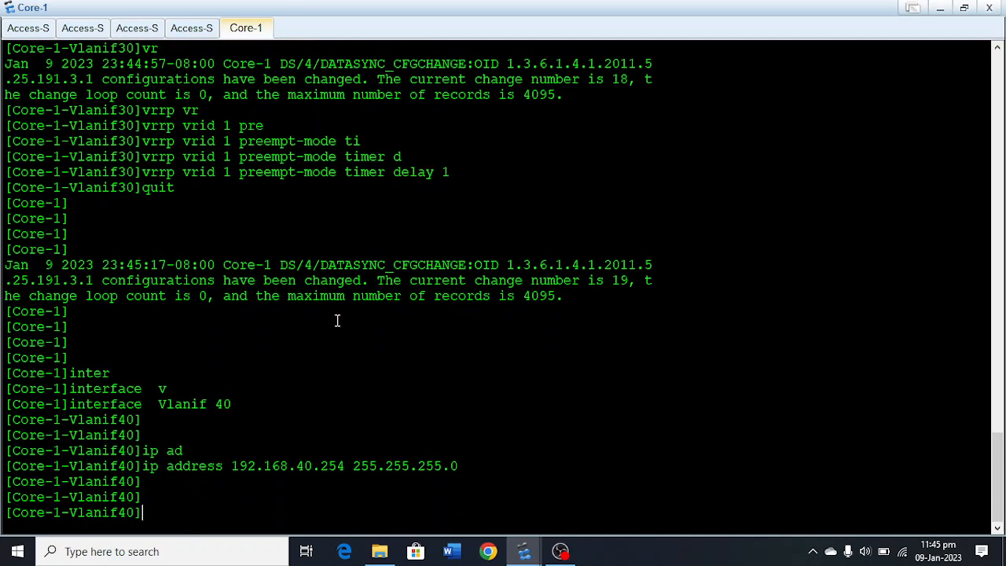
Create VRRP group 1 on Core-1's Vlanif 40 with virtual IP address 192.168.40.1.
type("vrr")
key("Tab")
type("v")
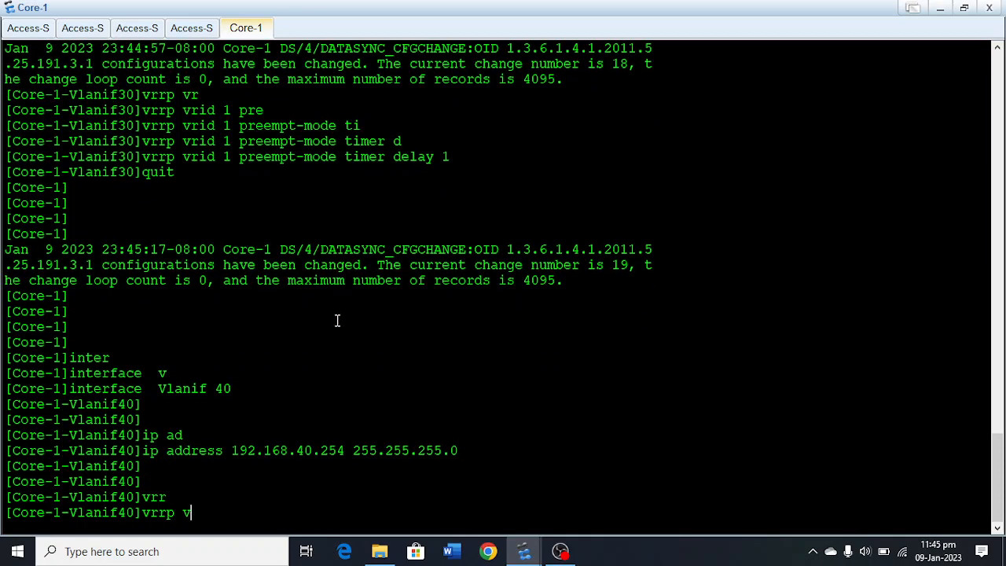
key("Tab")
type("1 ")
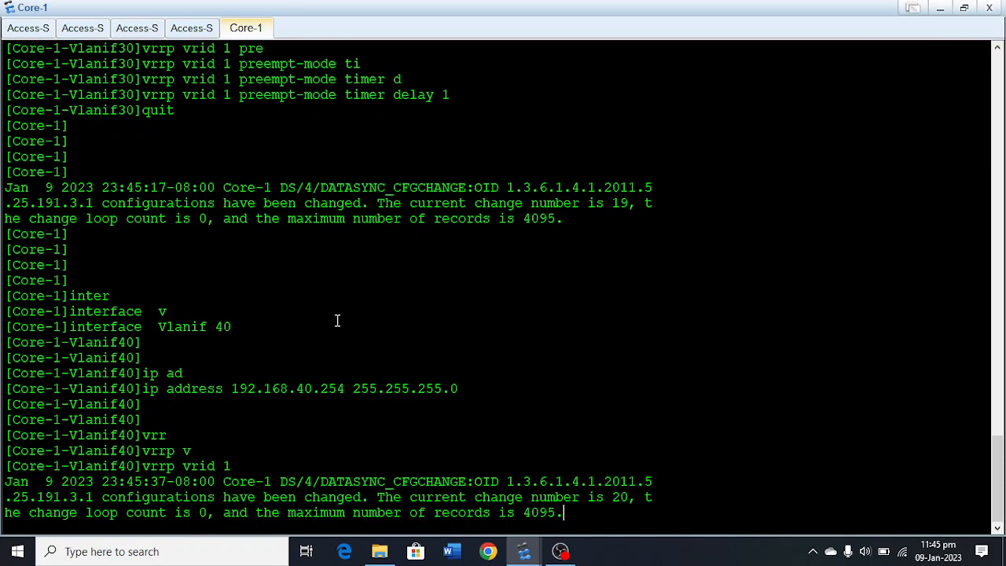
type("vir")
key("Tab")
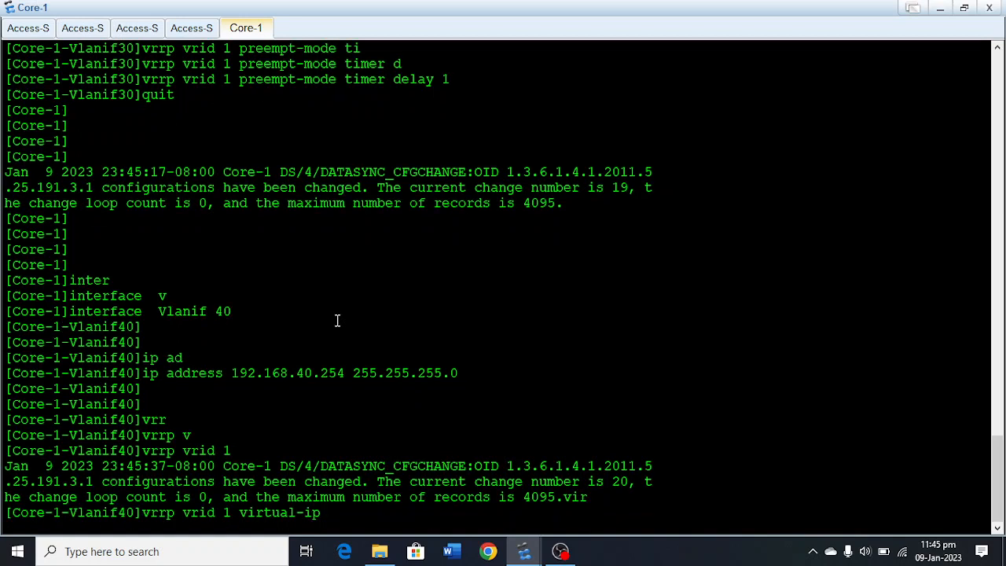
type("192.168.40.1")
key("Return")
key("Return")
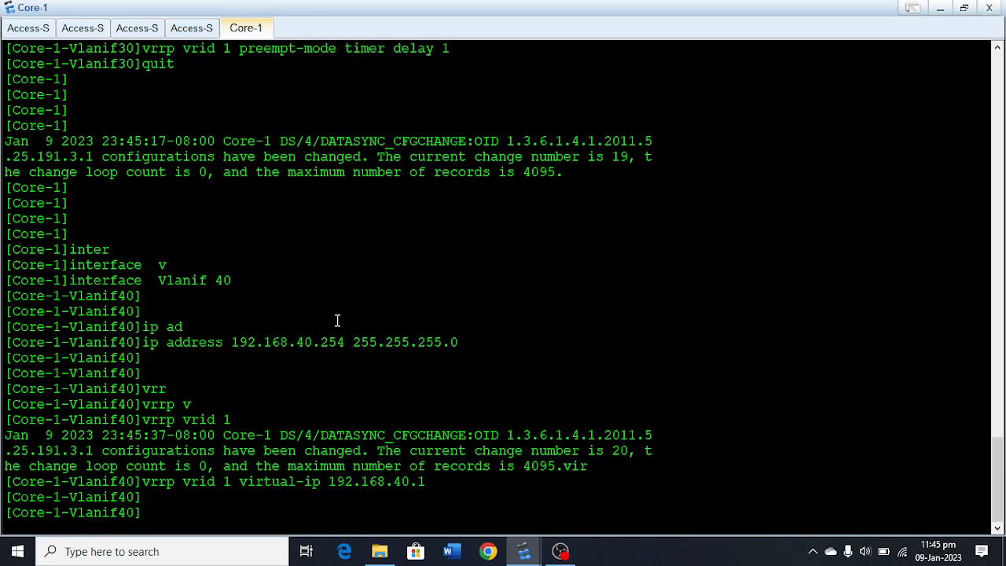
Set the preempt-mode timer delay of VRRP group 1 on Core-1's Vlanif 40 to 1.
type("vrr")
key("Tab")
type("vr")
key("Tab")
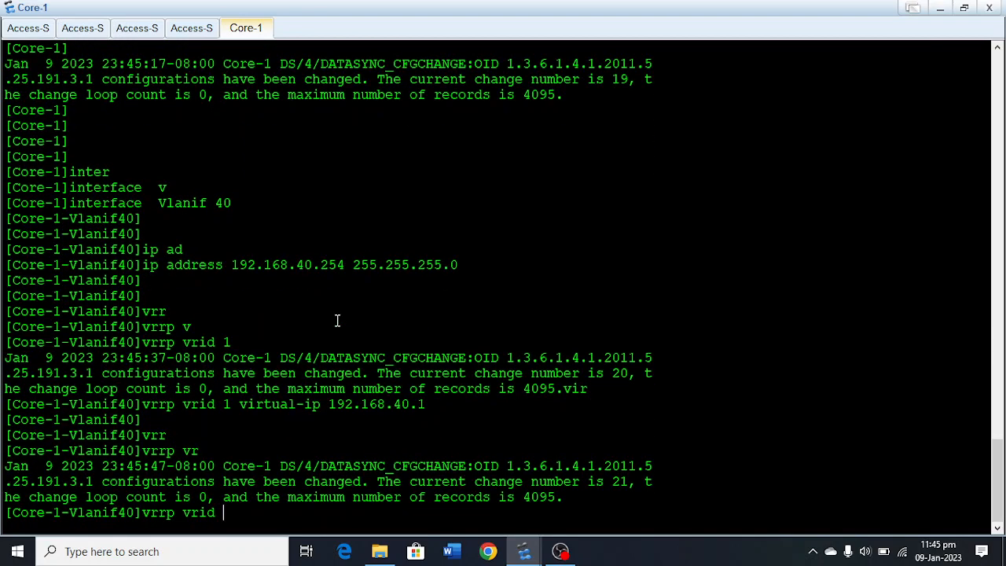
type("1 prea")
key("Tab")
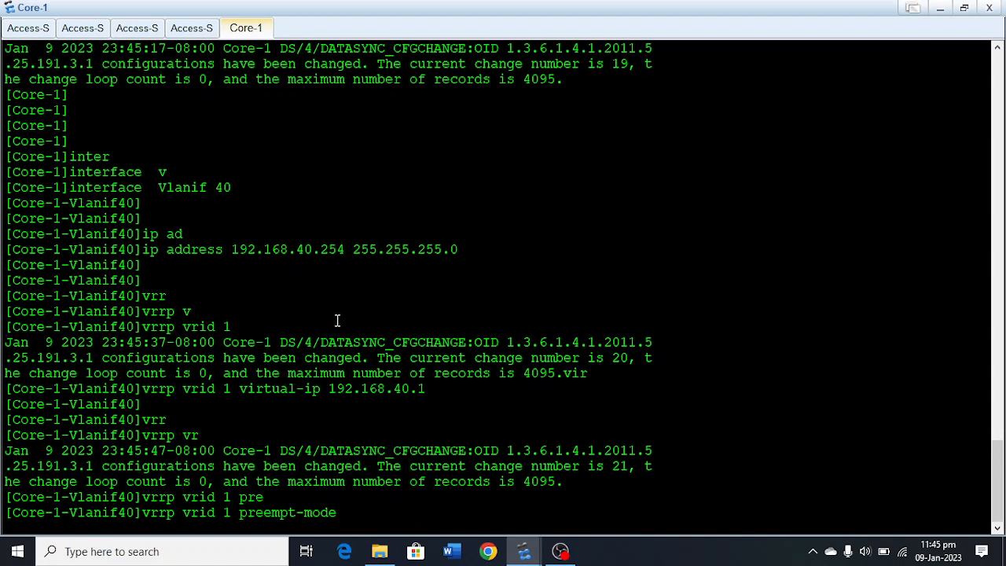
type("ti de 1")
key("Return")
key("Return")
key("Return")
key("Return")
type("u")
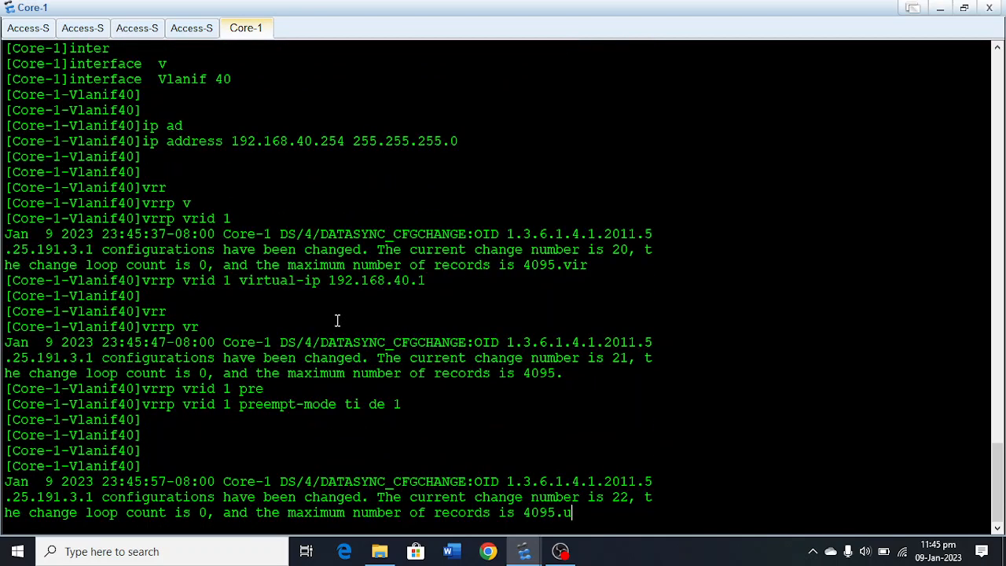
key("Return")
key("Return")
key("Return")
key("Return")
Leave the Vlanif 40 interface view and return to Core-1's system view.
type("quit")
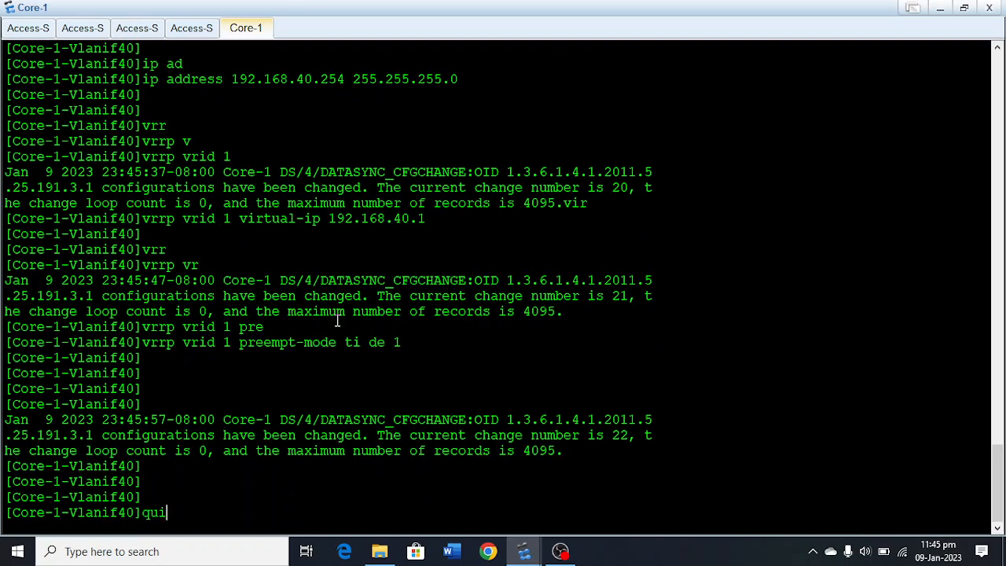
key("Return")
key("Return")
key("Return")
key("Return")
type("inter")
key("Tab")
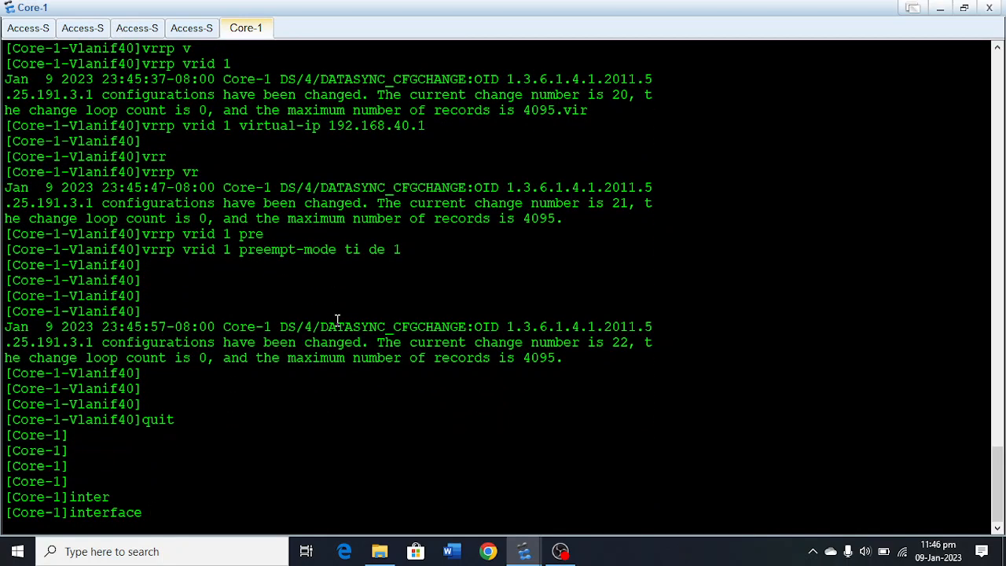
key("BackSpace")
key("BackSpace")
key("BackSpace")
key("BackSpace")
key("BackSpace")
key("BackSpace")
key("BackSpace")
key("BackSpace")
key("BackSpace")
Create a temporary port group on Core-1 with members GigabitEthernet 0/0/22 to GigabitEthernet 0/0/24.
type("po")
key("Tab")
key("BackSpace")
key("BackSpace")
key("BackSpace")
key("BackSpace")
key("BackSpace")
key("BackSpace")
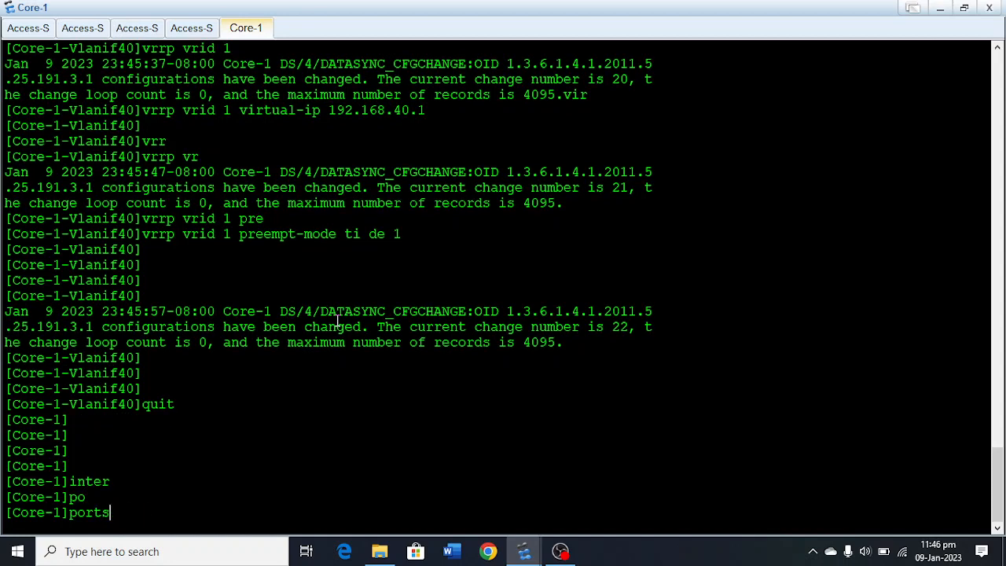
type("-g")
key("Tab")
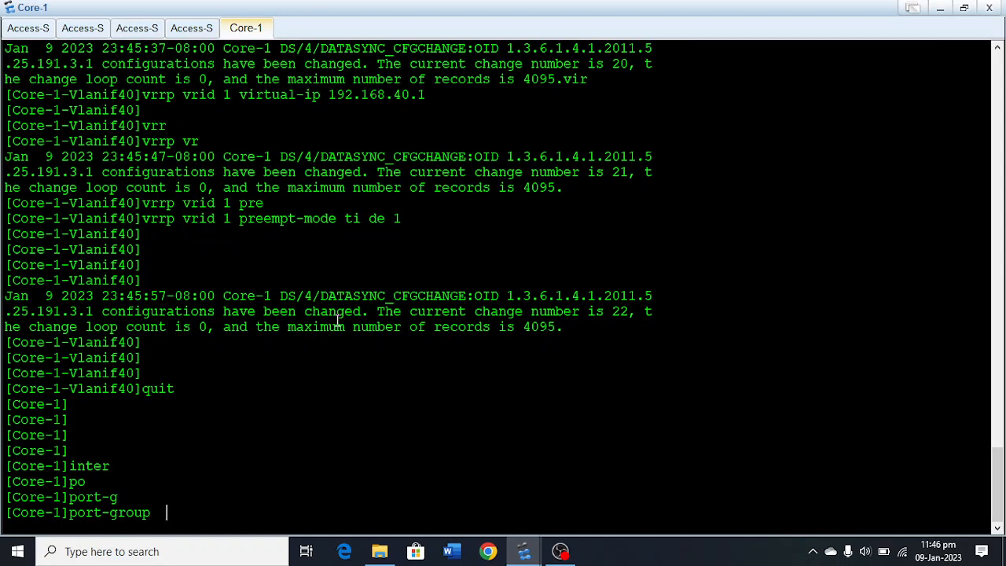
type("g")
key("Tab")
type("gi")
key("Tab")
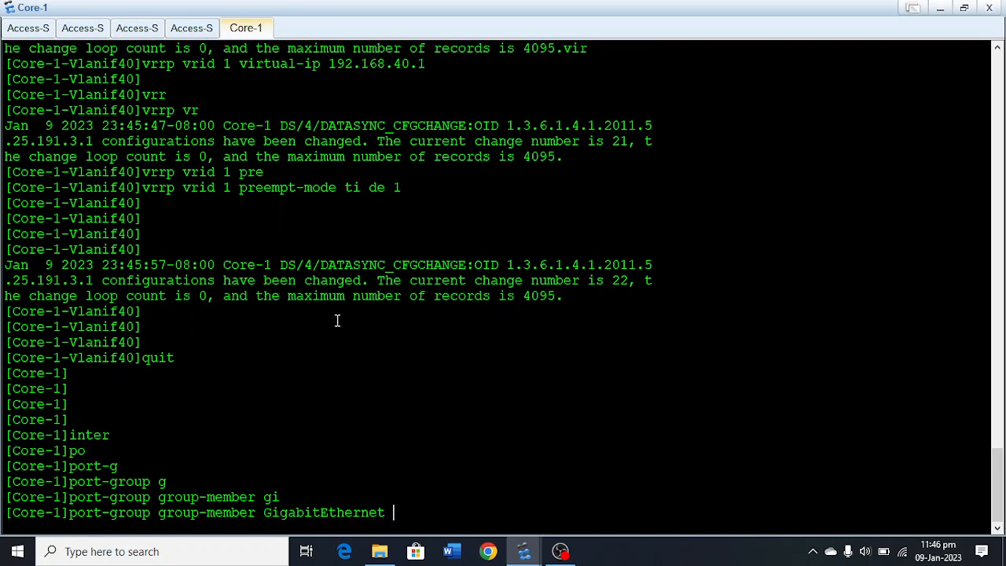
type("0/0/22 to Gigabi")
key("Tab")
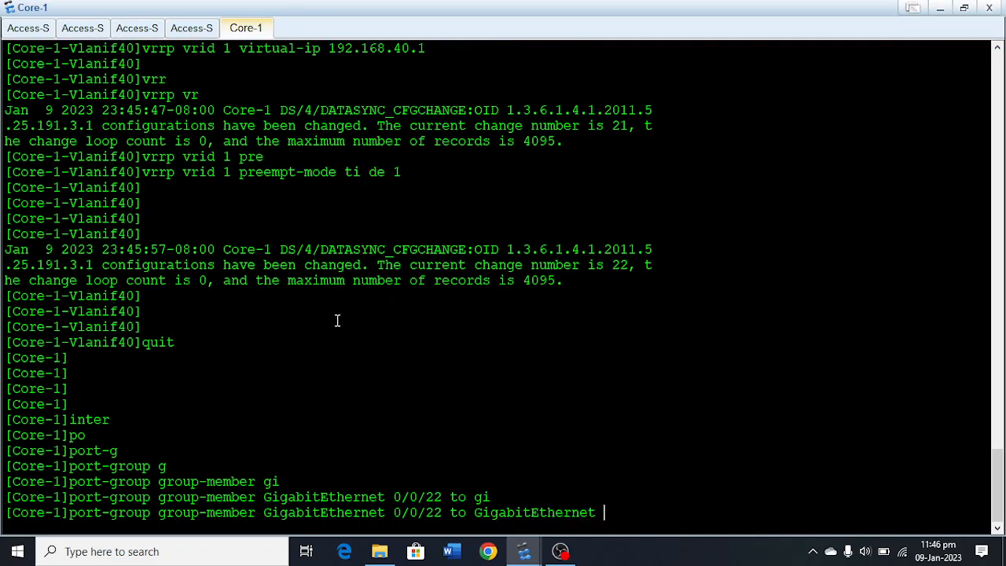
type("0/0/")
type("24")
key("Return")
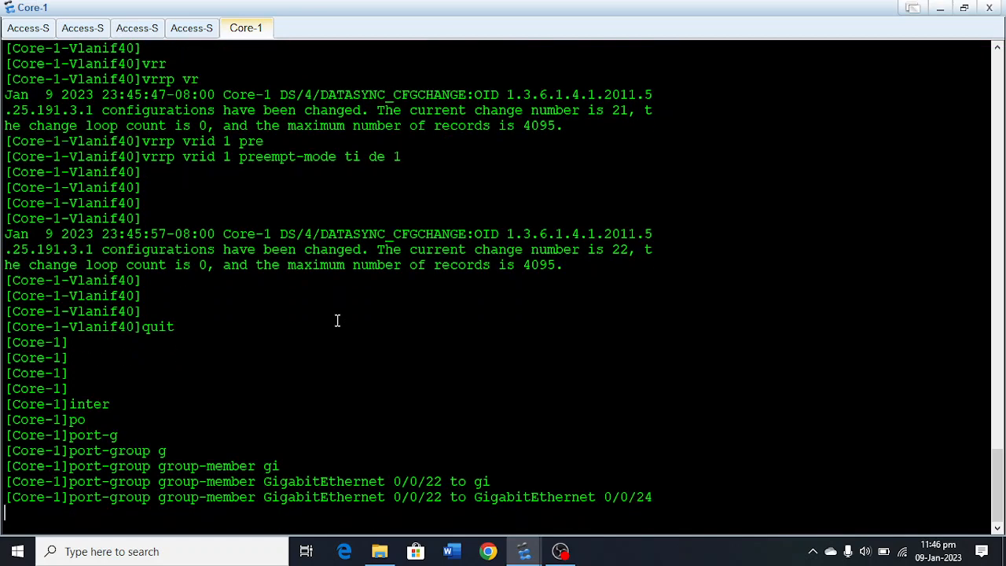
key("Return")
key("Return")
Set the link type of all ports in Core-1's port group to trunk.
type("p")
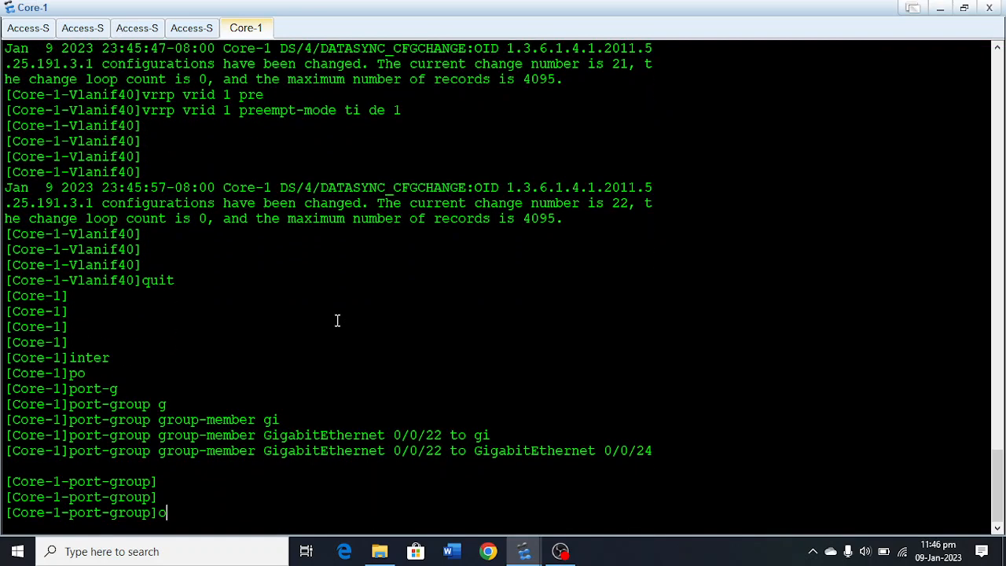
key("Tab")
type("li")
key("Tab")
type("t")
key("Tab")
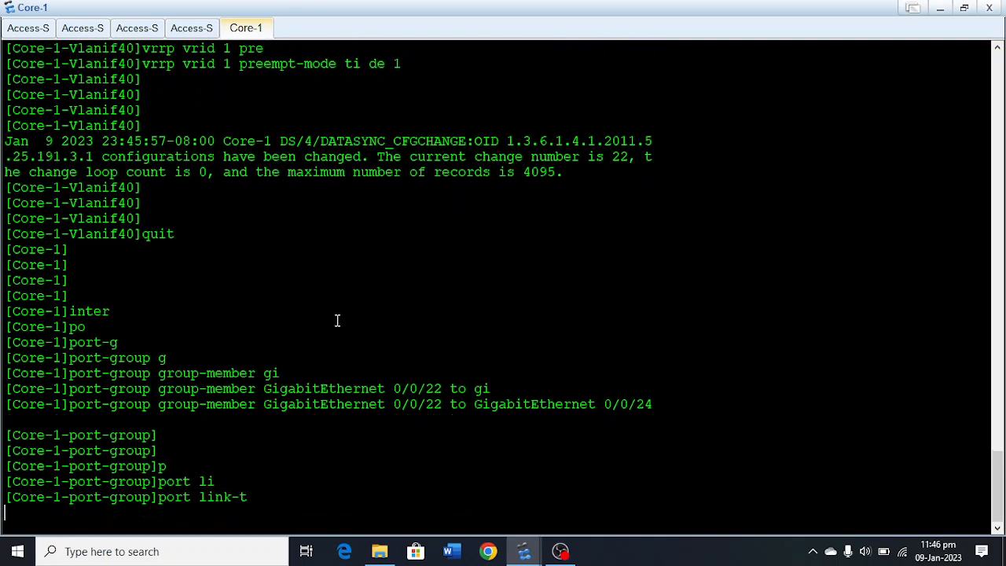
type("tr")
key("Tab")
key("Return")
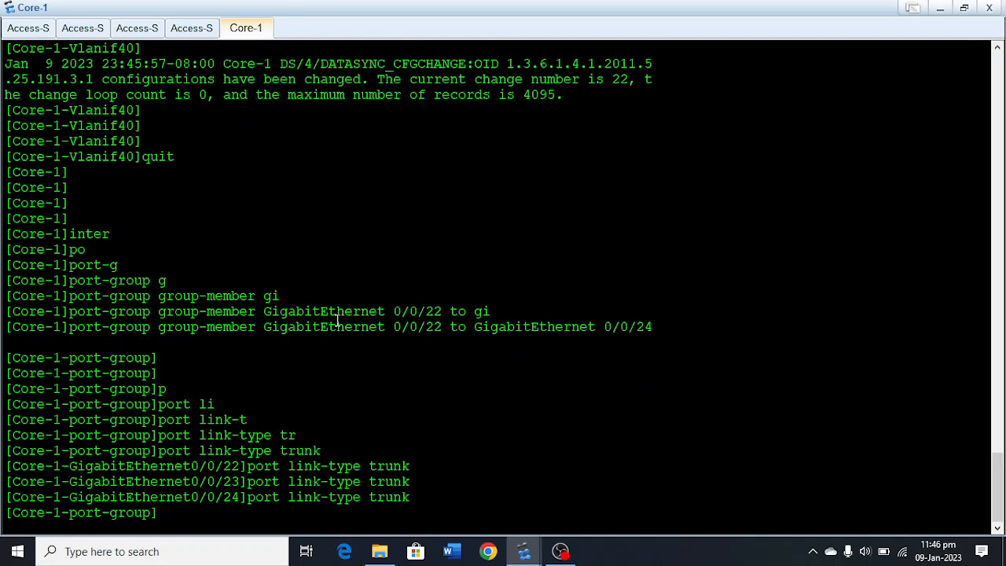
key("Return")
key("Return")
Allow VLANs 10, 20, 30 and 40 to pass on the port group's trunks and minimize the Core-1 console.
type("po")
key("Tab")
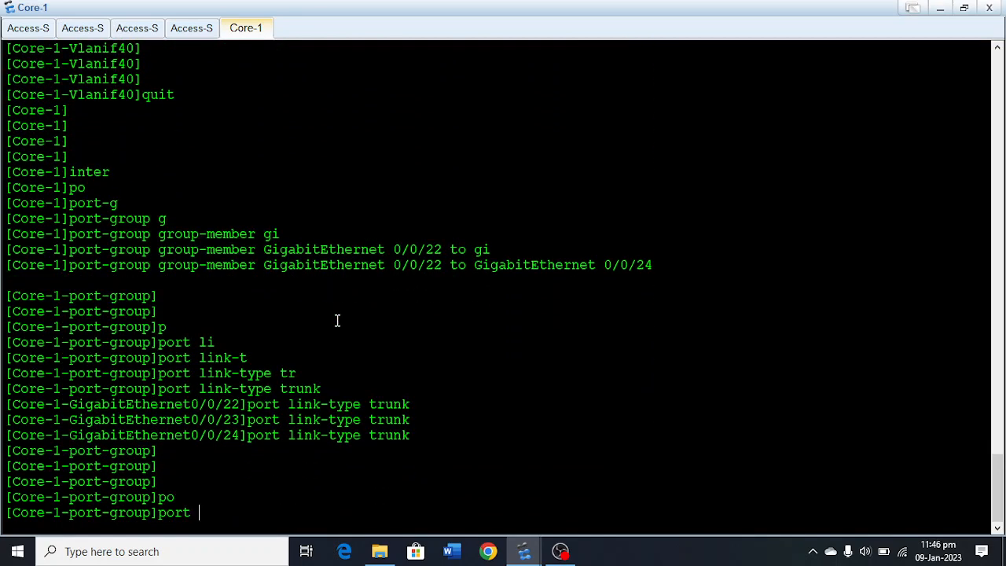
type("t")
key("Tab")
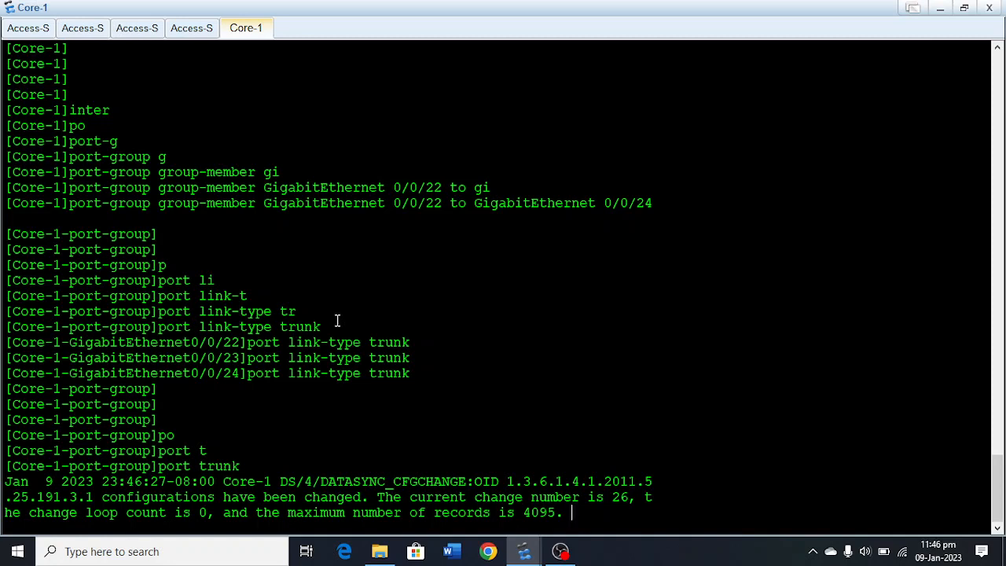
type("al")
key("Tab")
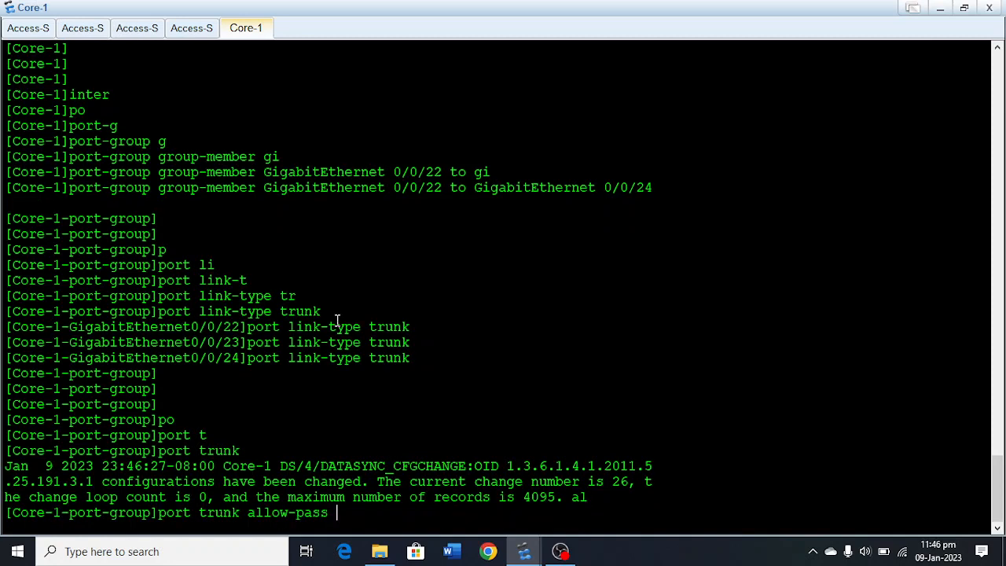
type("v")
key("Tab")
type("10 20 30 40")
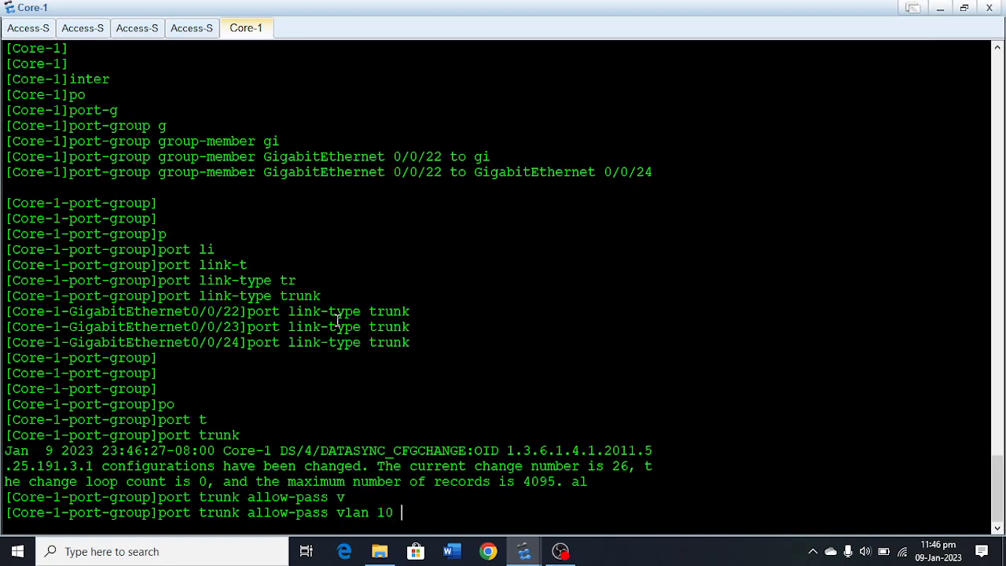
key("Return")
key("Return")
key("Return")
key("Return")
key("Return")
key("Return")
key("Return")
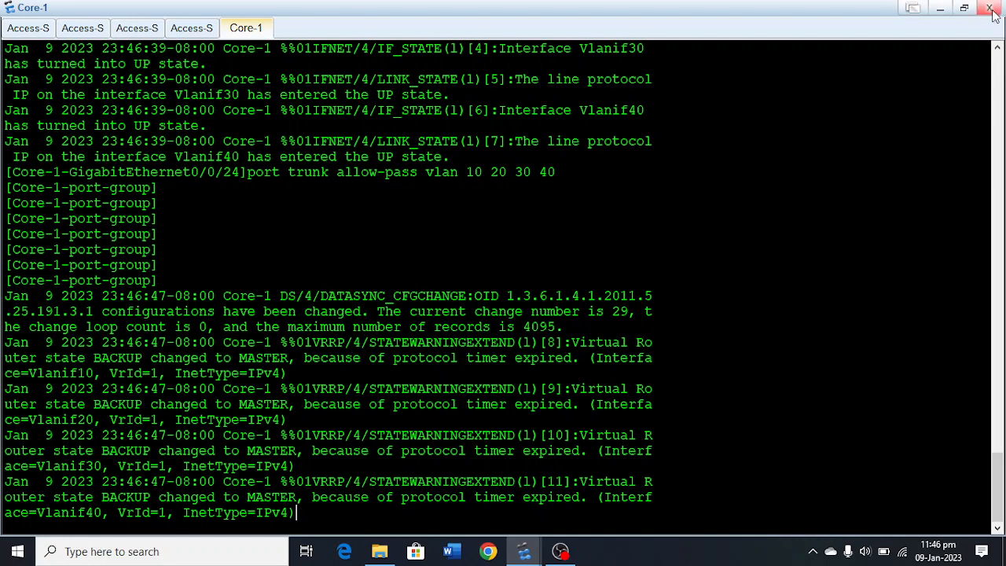
left_click(940, 8)
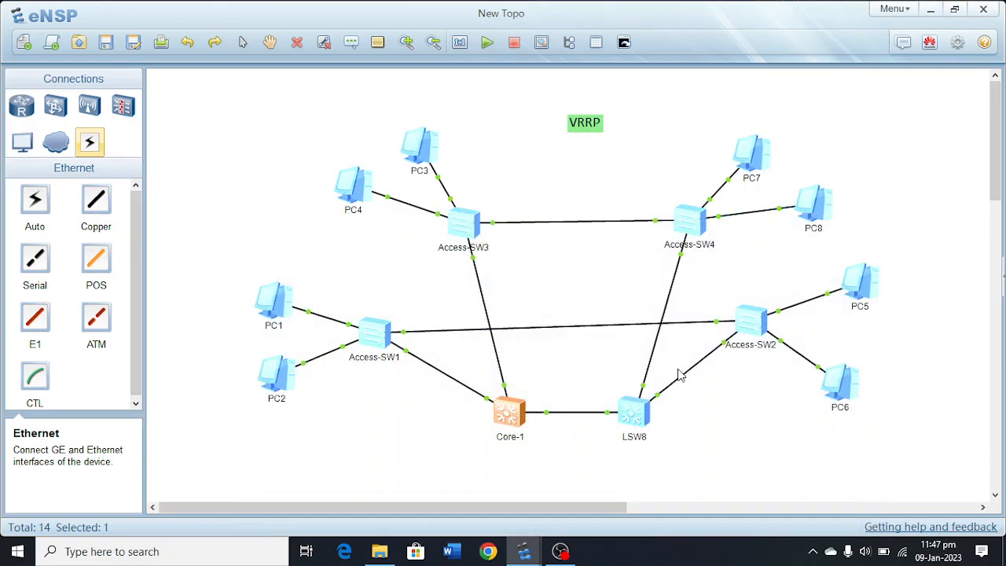
Rename the core switch LSW8 in the topology as Core-2.
left_click(636, 437)
left_click_drag(642, 438, 609, 437)
key("BackSpace")
type("Core-2")
key("Return")
Reopen Core-1's console and leave the port group and system views to reach its user view.
double_click(507, 419)
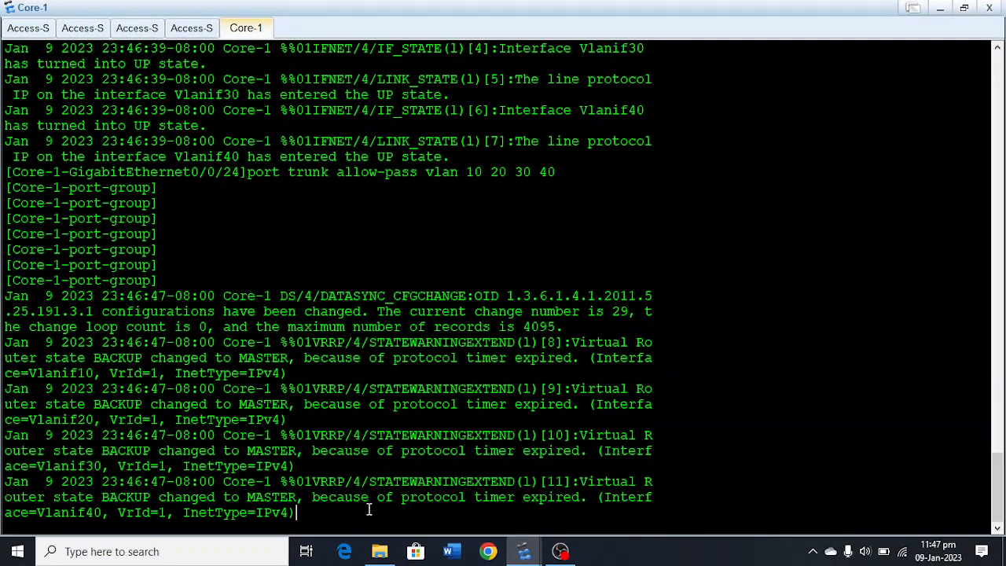
key("Return")
key("Return")
key("Return")
key("Return")
key("Return")
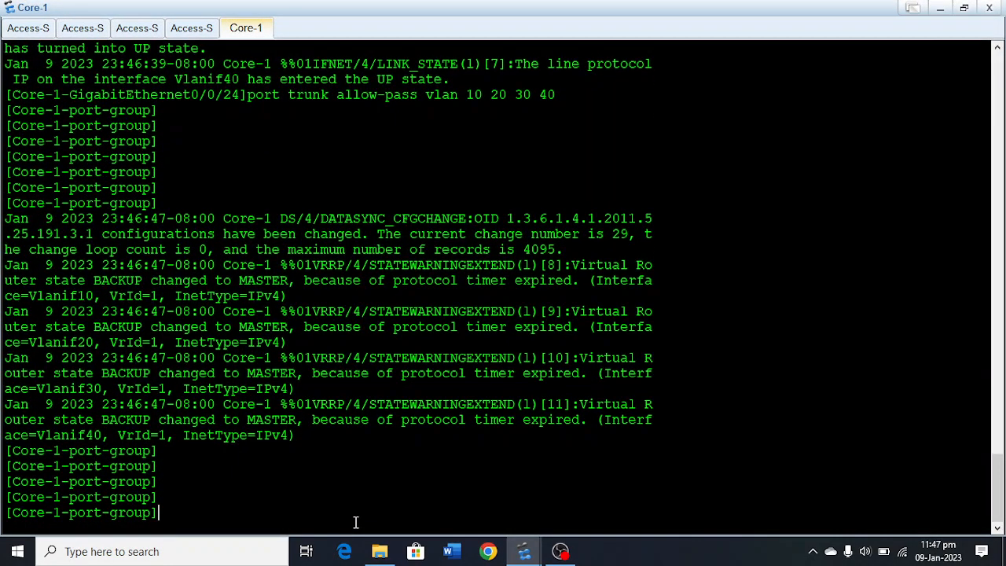
type("quit")
key("Return")
key("Return")
key("Return")
key("Return")
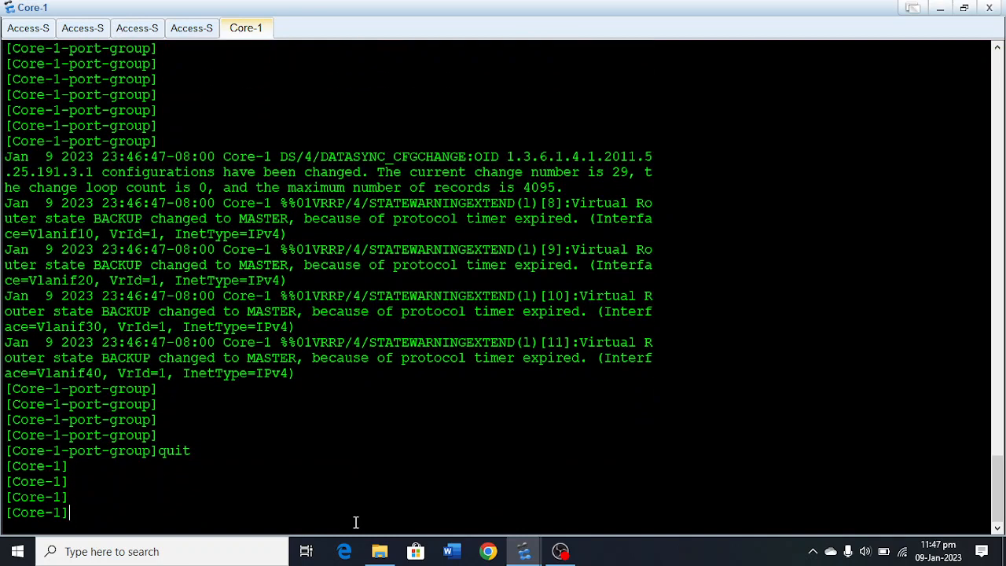
type("quit")
key("Return")
key("Return")
key("Return")
Save Core-1's configuration to the device under the default file name and minimize its console.
type("sav")
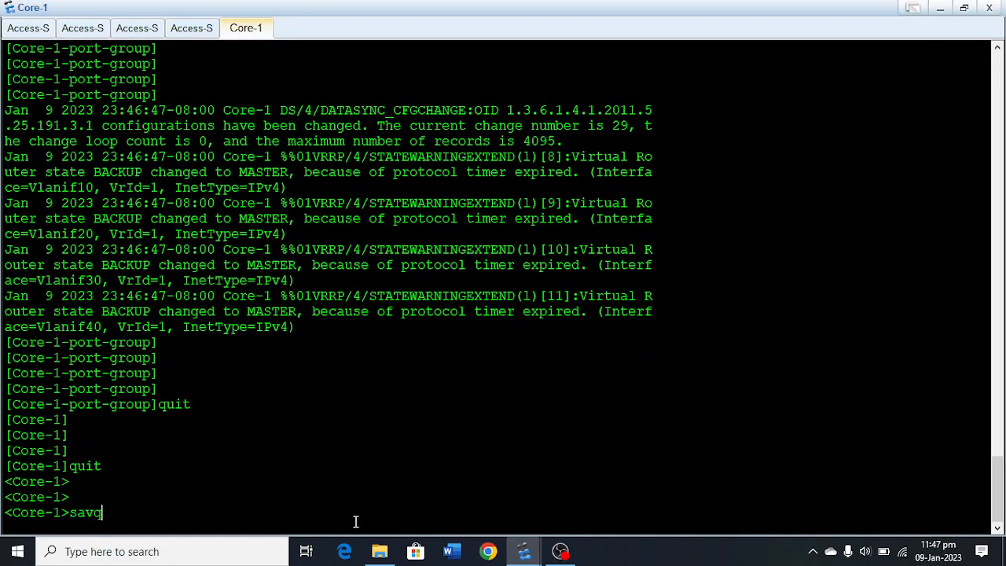
key("Return")
type("y")
key("Return")
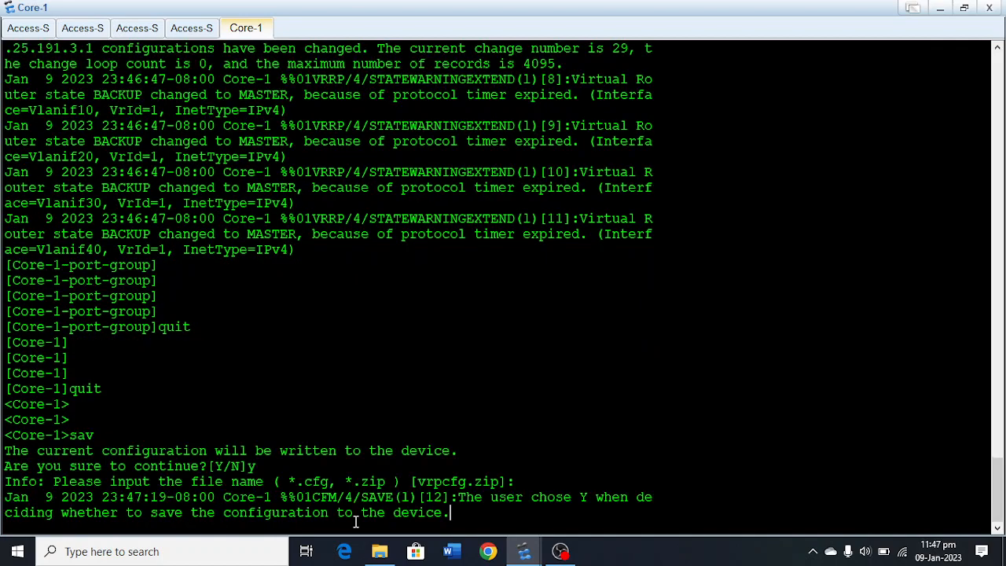
key("Return")
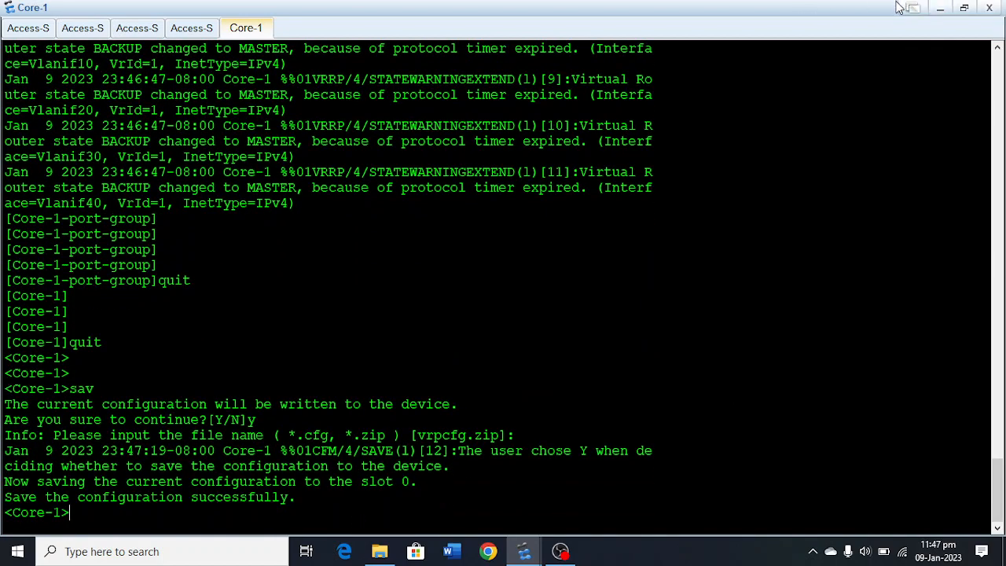
left_click(941, 8)
Open the Core-2 switch's console, enter the system view and set its system name to Core-2.
double_click(634, 412)
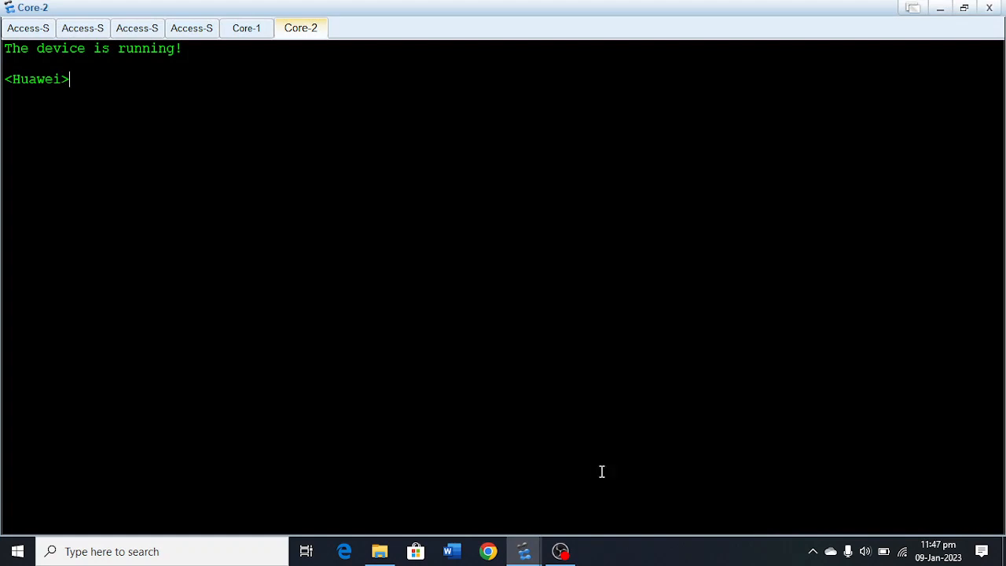
type("sy")
key("Return")
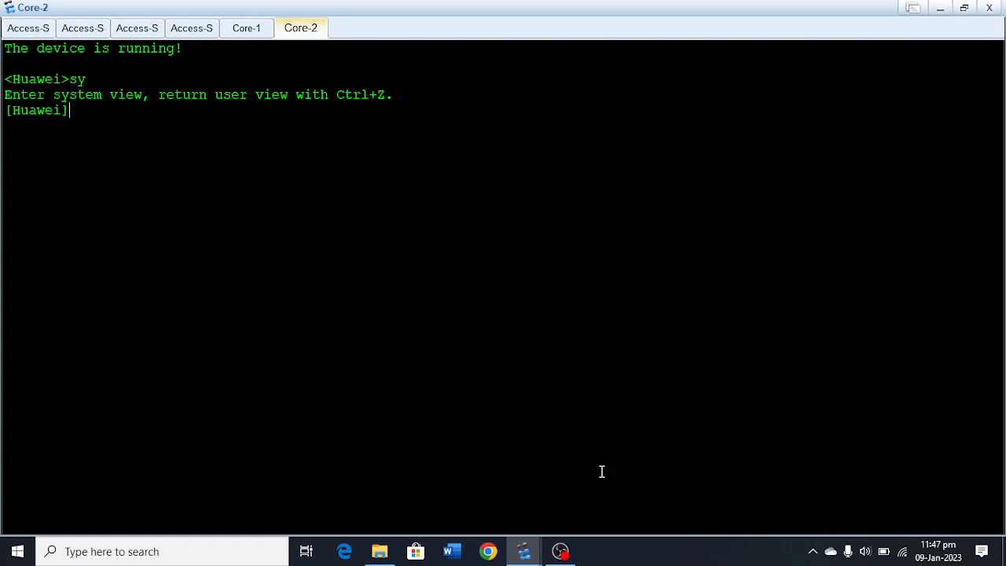
type("sy")
key("Tab")
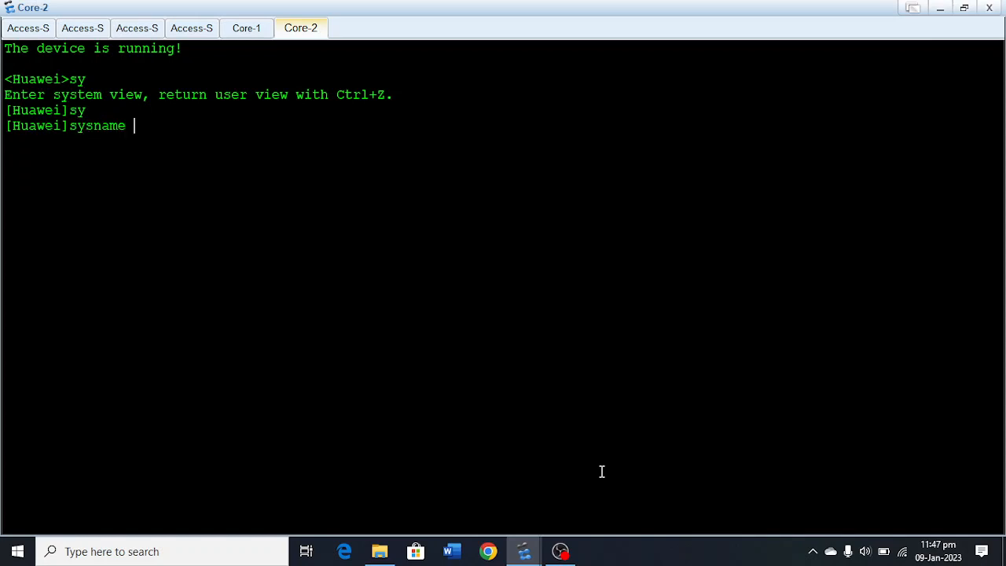
type("Core-1")
key("BackSpace")
type("2")
key("Return")
key("Return")
key("Return")
key("Return")
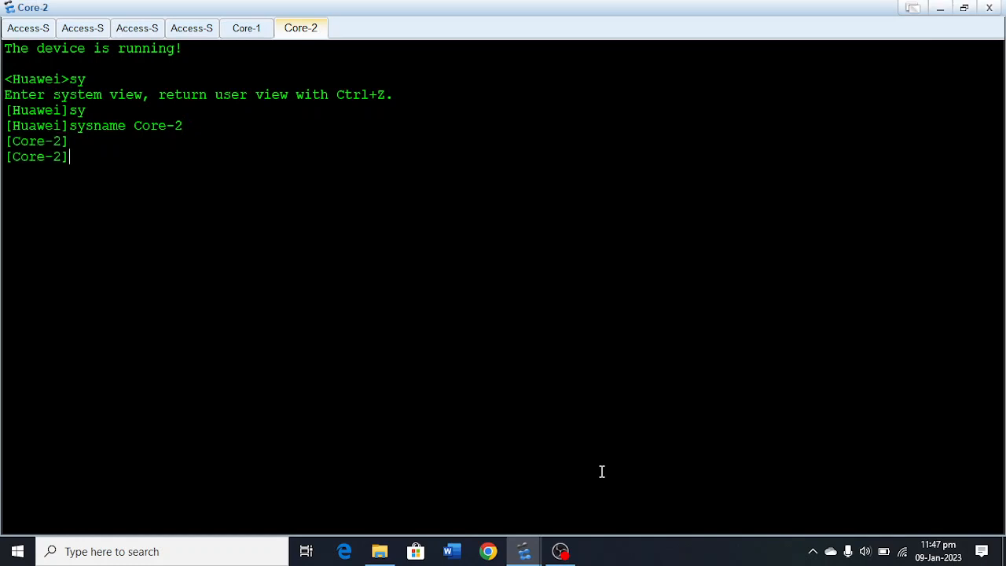
Create VLANs 10 and 20 on Core-2.
type("vlan 10")
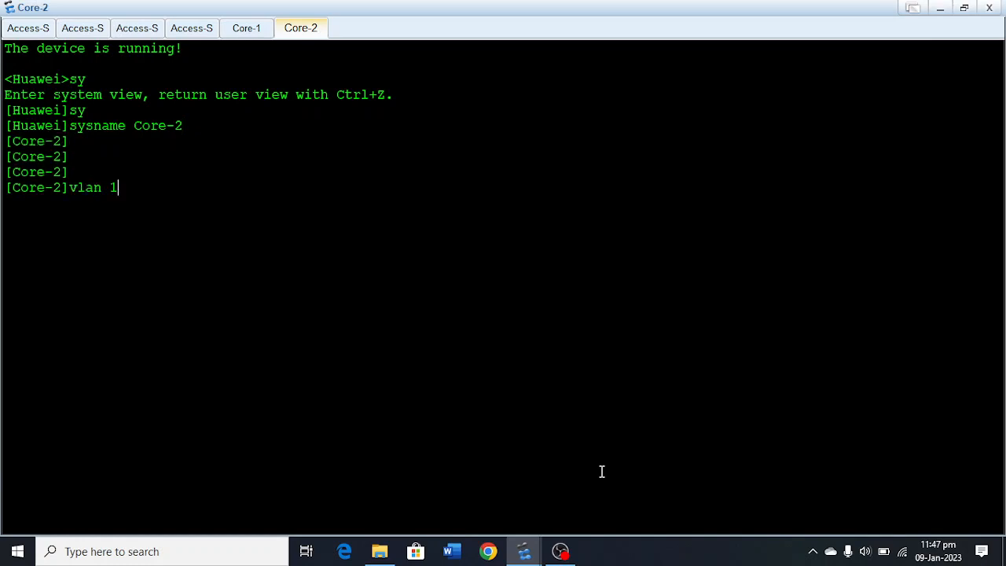
key("Return")
key("Up")
key("BackSpace")
key("BackSpace")
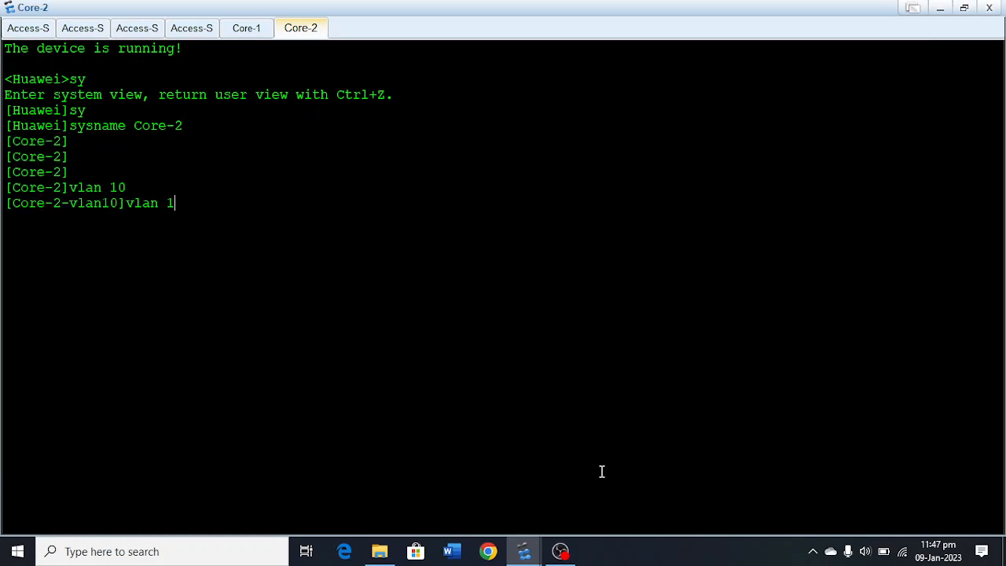
type("20")
key("Return")
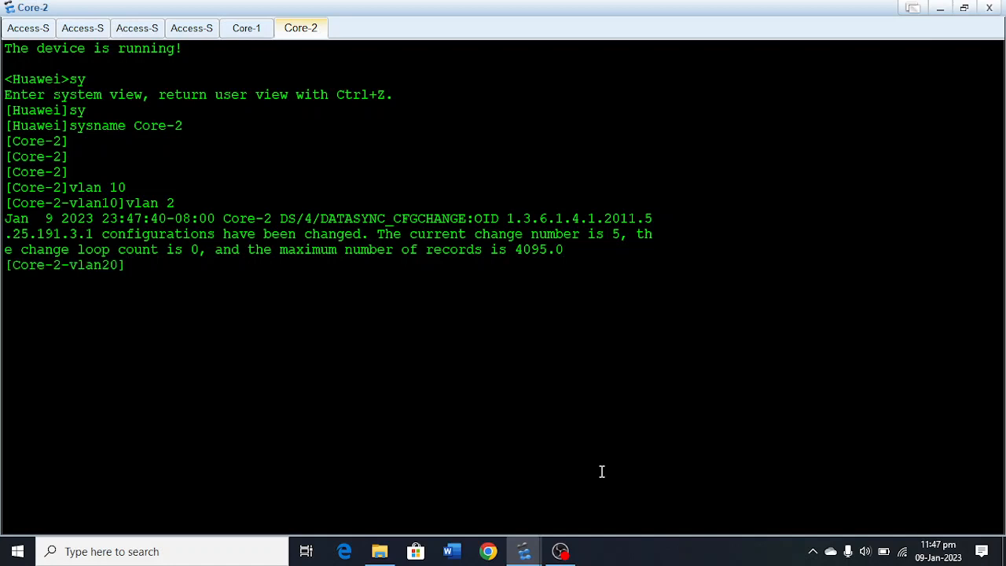
Create VLANs 30 and 40 on Core-2 and return to the system view.
key("Up")
key("BackSpace")
key("BackSpace")
type("30")
key("Return")
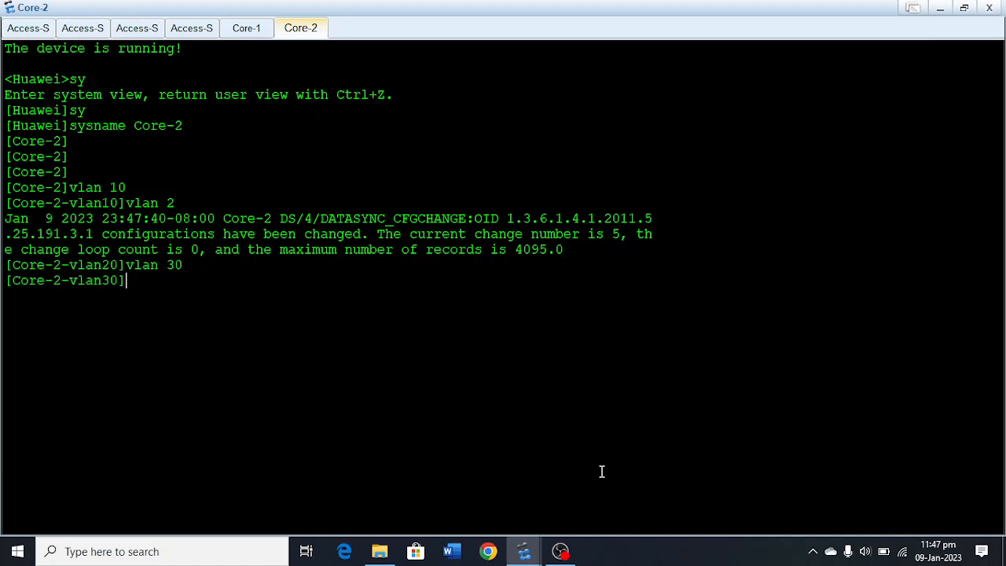
key("Up")
key("BackSpace")
key("BackSpace")
type("40")
key("Return")
key("Return")
key("Return")
key("Return")
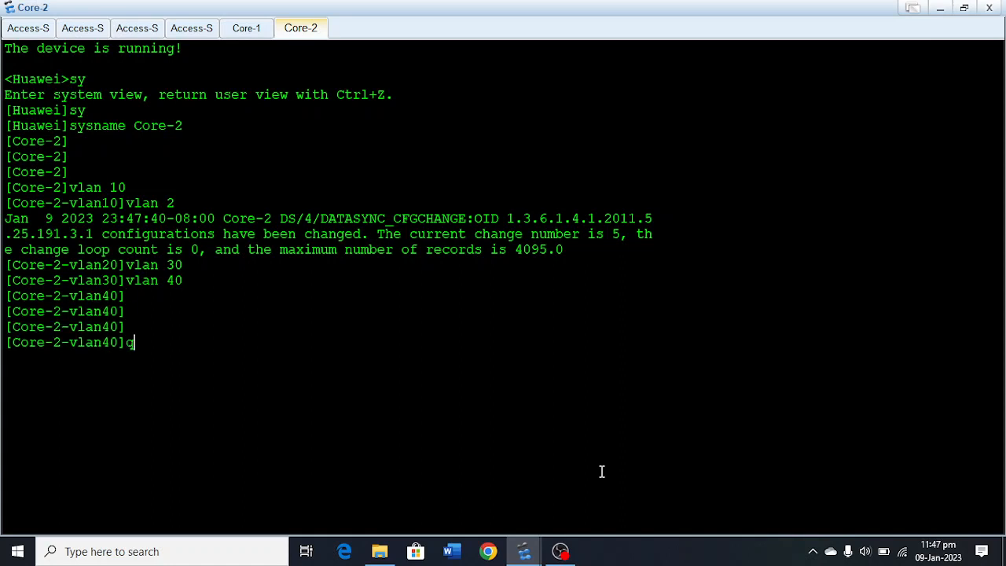
type("quit")
key("Return")
key("Return")
key("Return")
Create the VLAN interface Vlanif 10 on Core-2 and enter its interface view.
type("inter")
key("Tab")
type("vl")
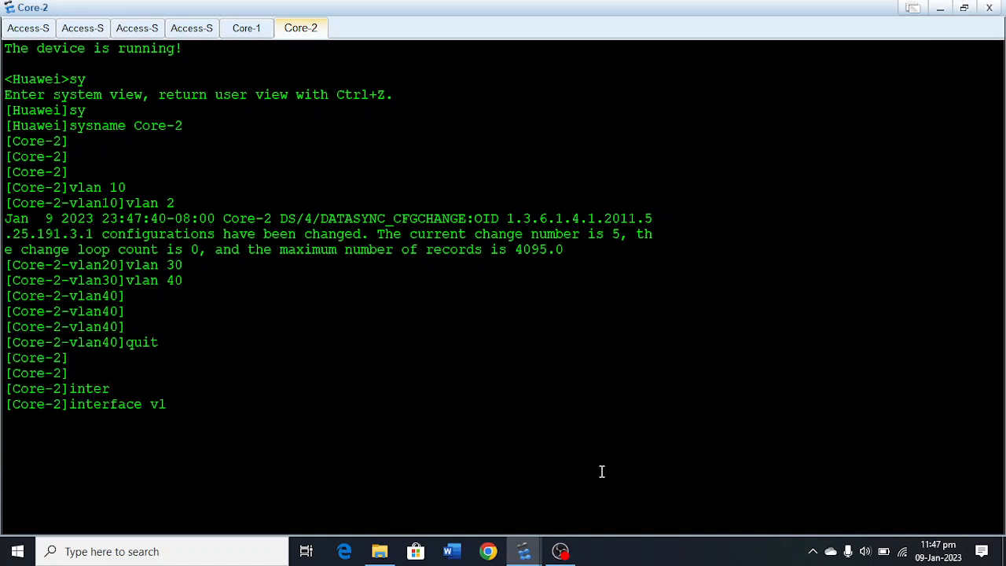
key("Tab")
type("10")
key("Return")
key("Return")
key("Return")
key("Return")
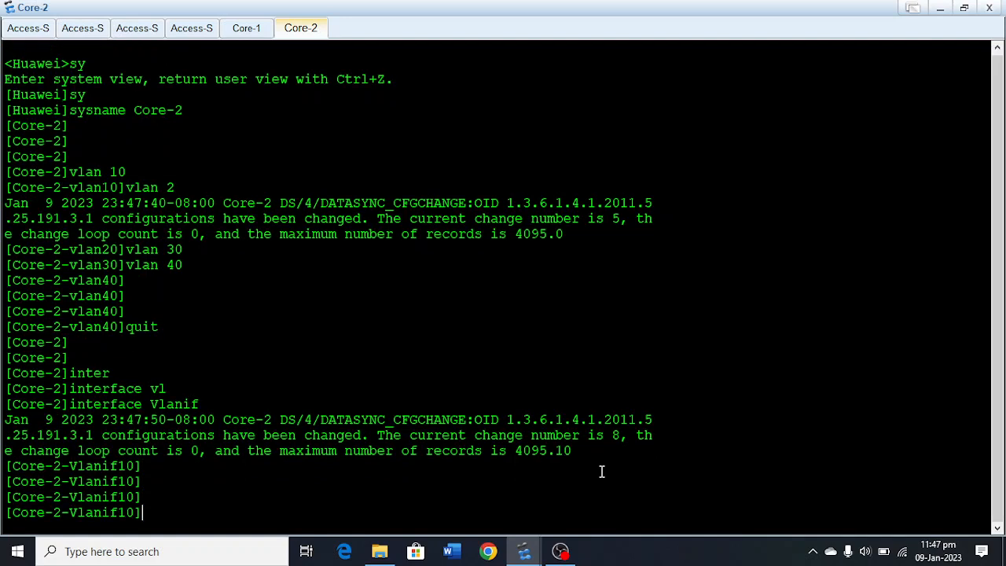
Assign IP address 192.168.10.253 with mask 255.255.255.0 to Core-2's Vlanif 10.
type("ip ad")
key("Tab")
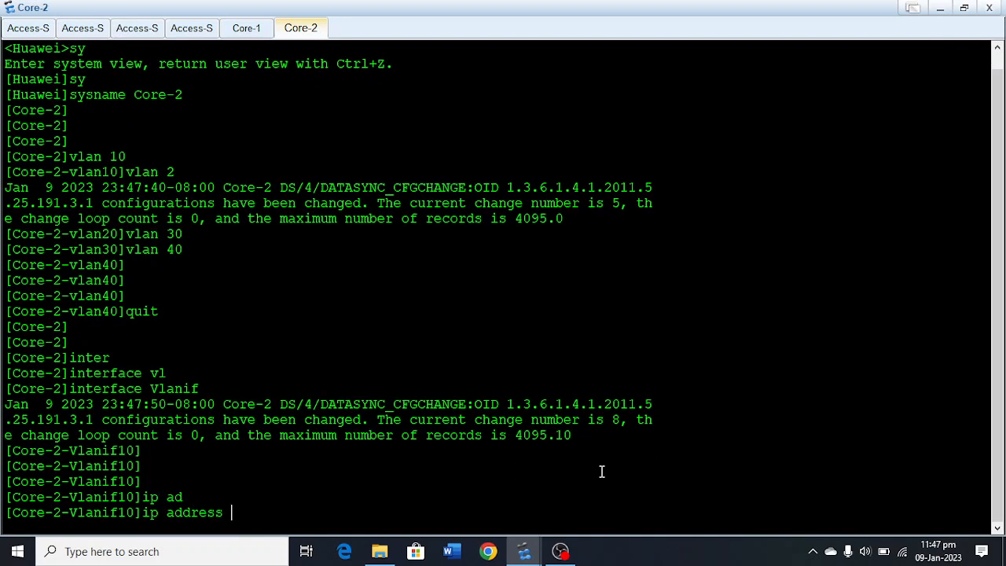
type("192.168.253")
key("BackSpace")
key("BackSpace")
key("BackSpace")
type("10.253")
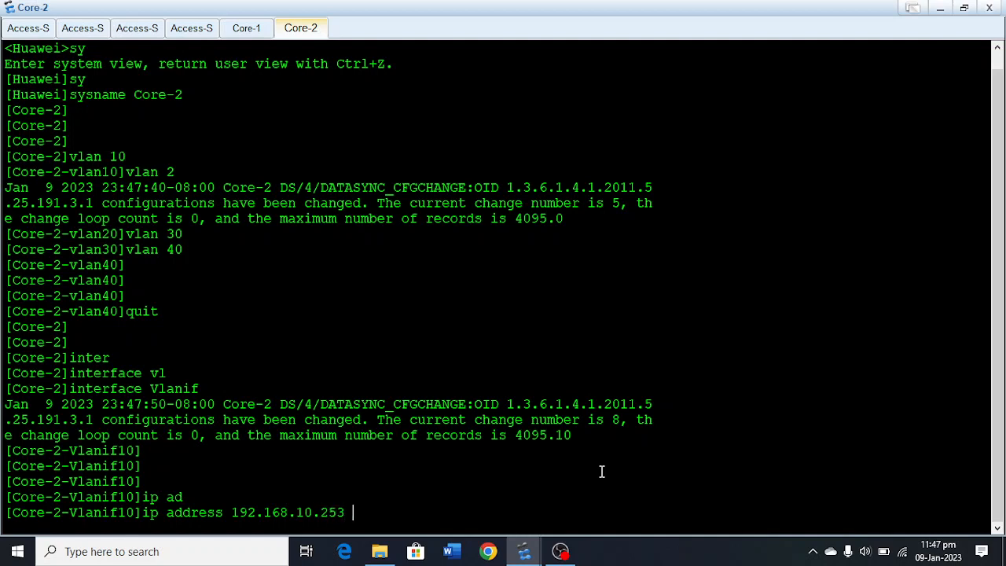
type(" 255.255.255")
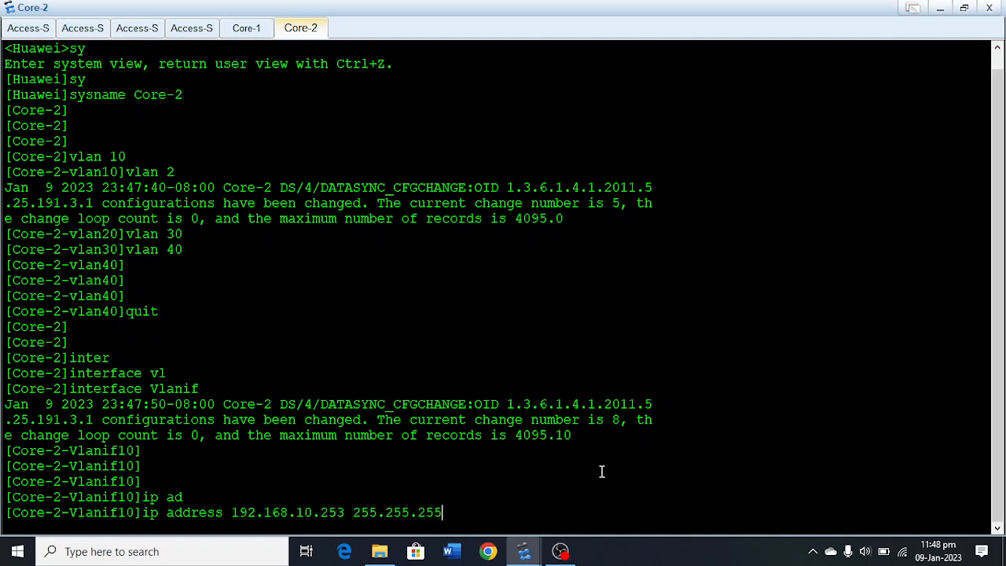
type(".0")
key("Return")
key("Return")
key("Return")
Configure VRRP group 1 on Core-2's Vlanif 10 with virtual IP 192.168.10.1.
type("vrr")
key("Tab")
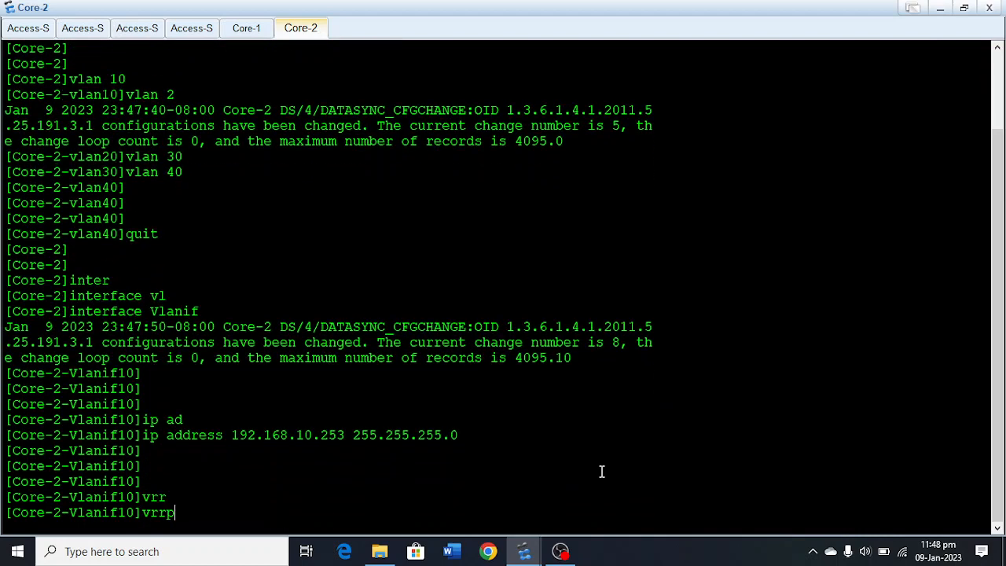
type("vr")
key("Tab")
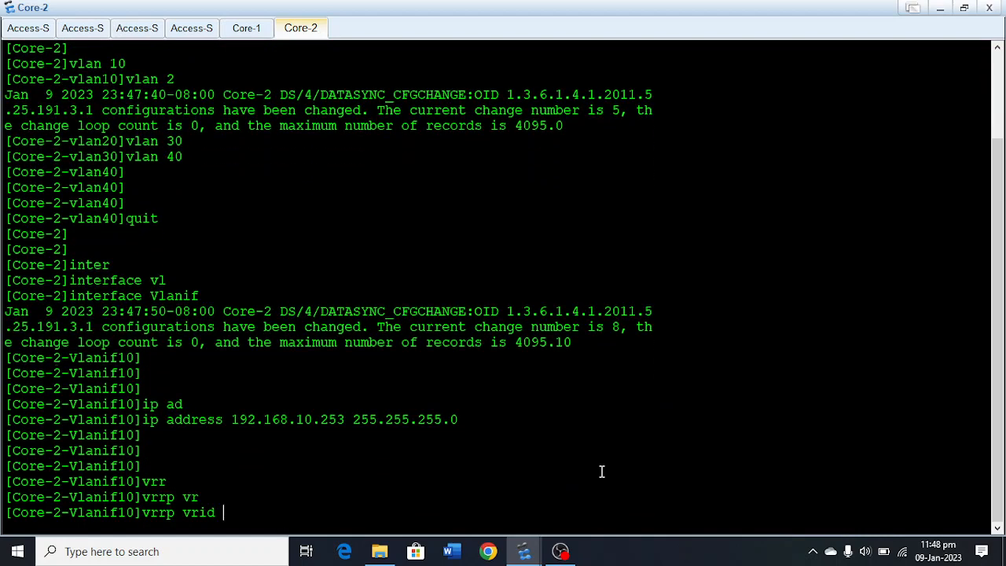
type("1 vi")
key("Tab")
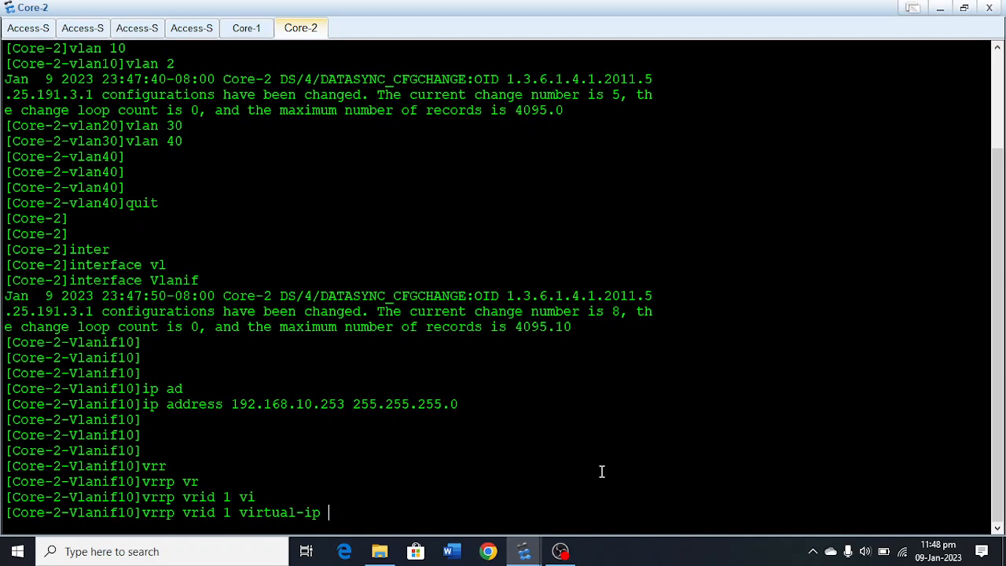
type("192.168")
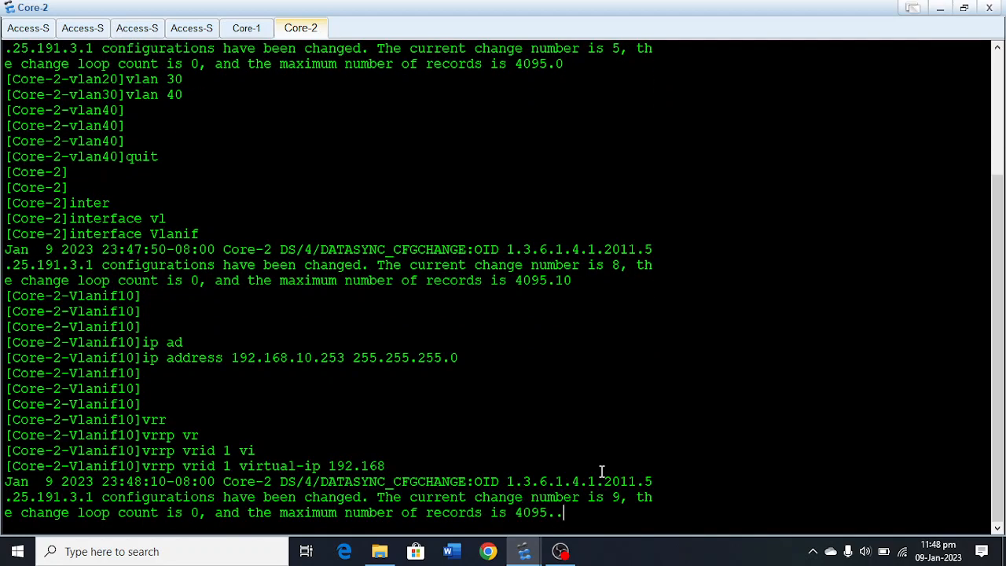
type(".10.1")
key("Return")
key("Return")
key("Return")
key("Return")
key("Return")
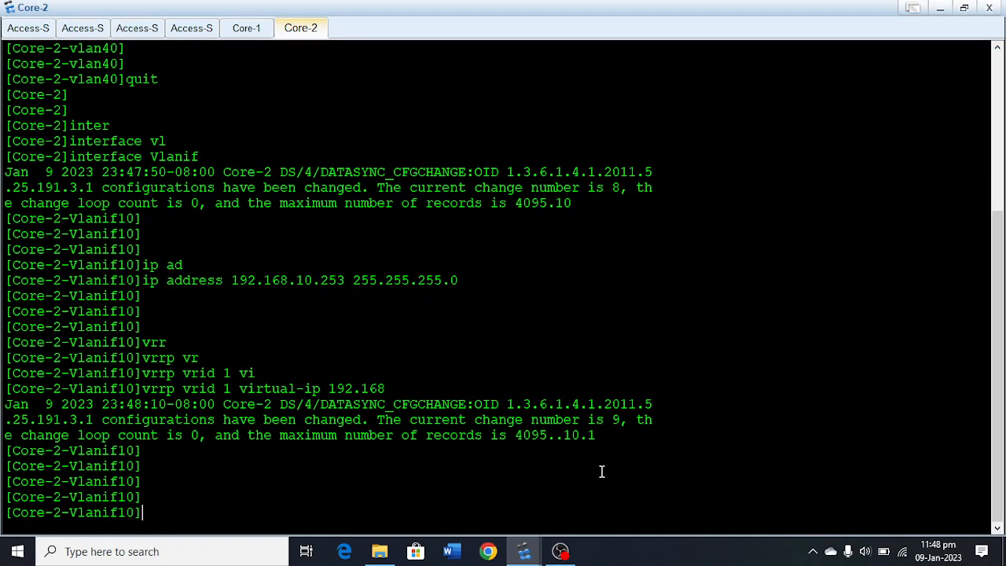
Set the preempt-mode timer delay of VRRP group 1 on Core-2's Vlanif 10 to 1.
type("qui")
key("BackSpace")
key("BackSpace")
key("BackSpace")
type("vrr")
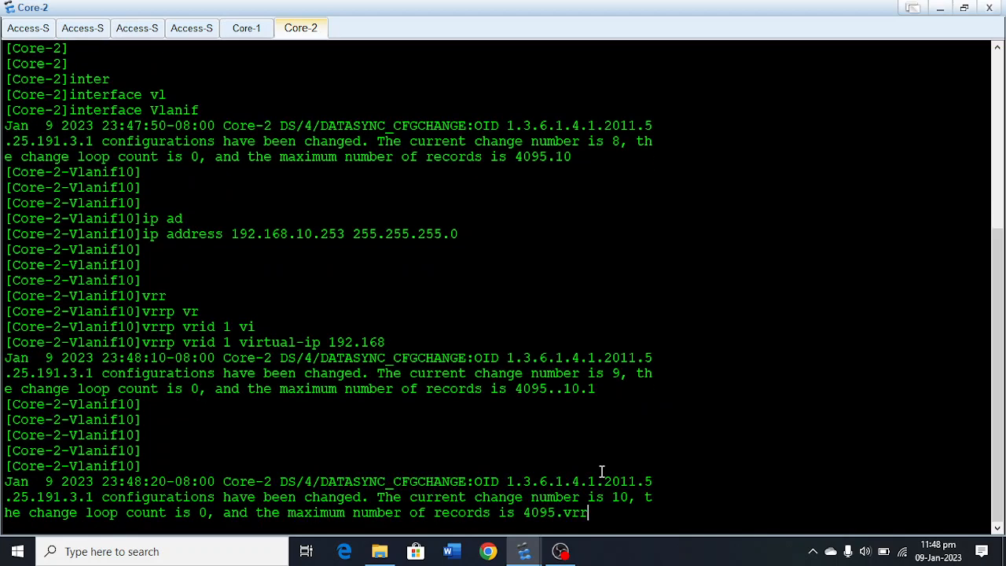
key("Tab")
type("v")
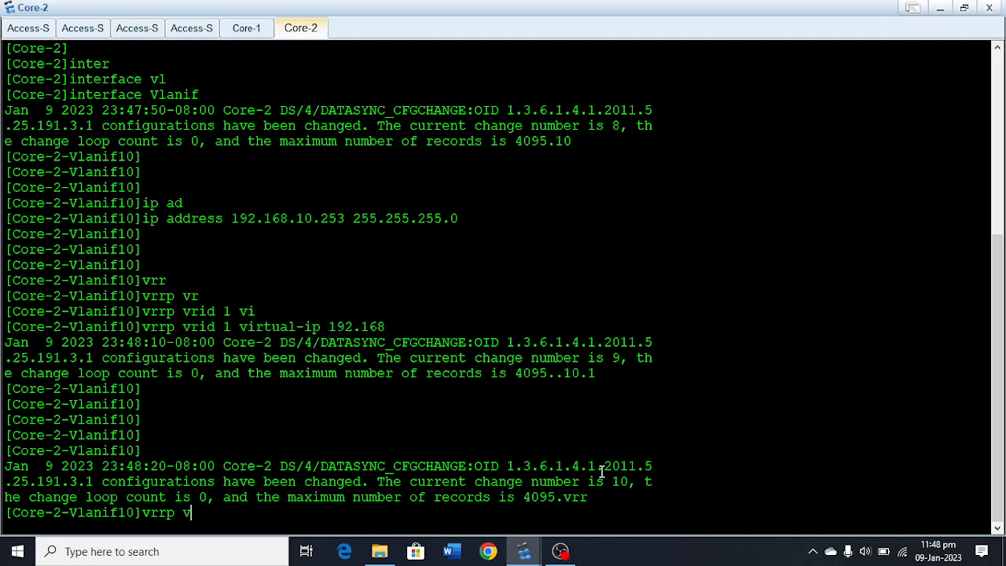
type("r")
key("Tab")
type("1 pre")
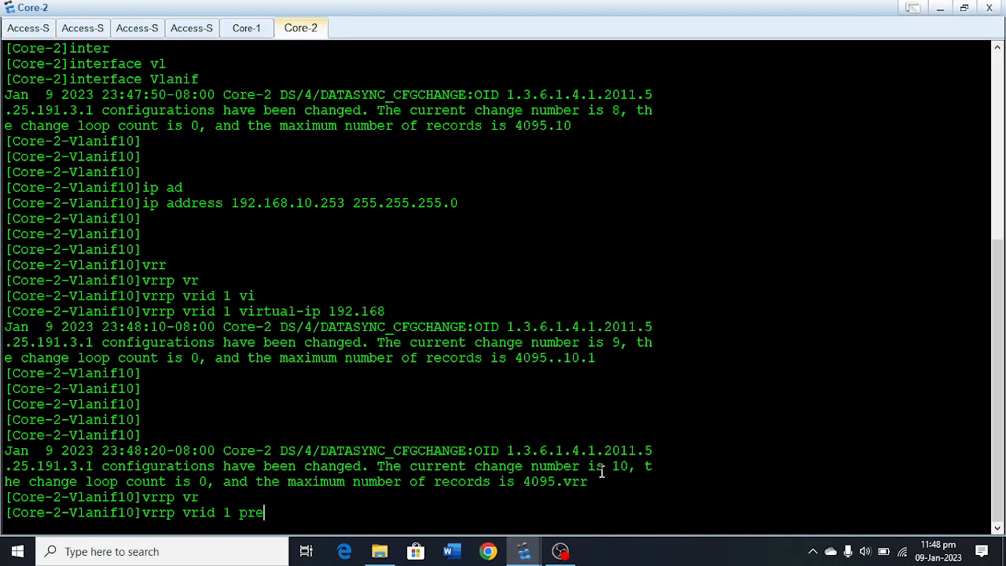
key("Tab")
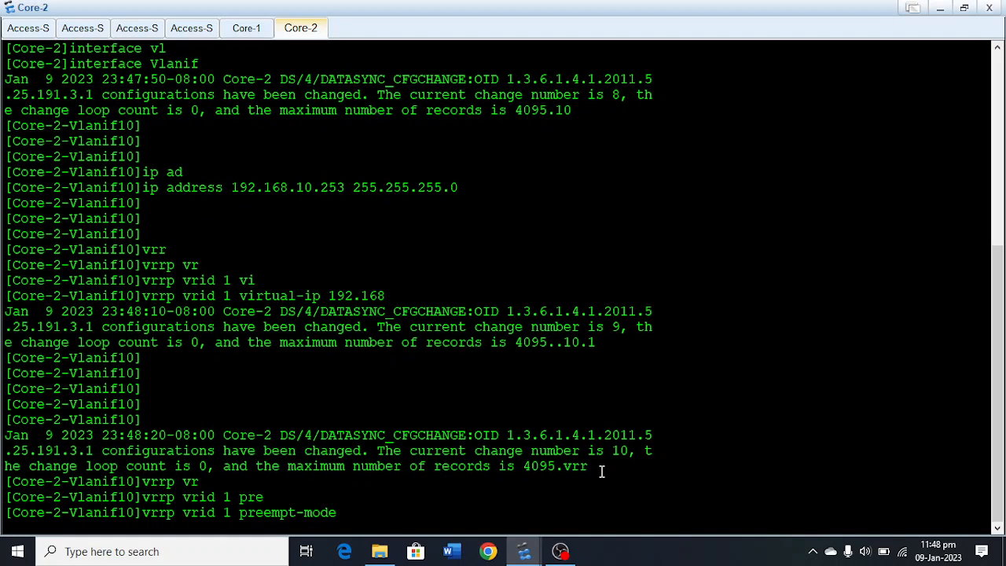
type("t dl")
type("1")
key("Return")
key("Return")
key("Return")
key("Return")
key("Return")
key("Return")
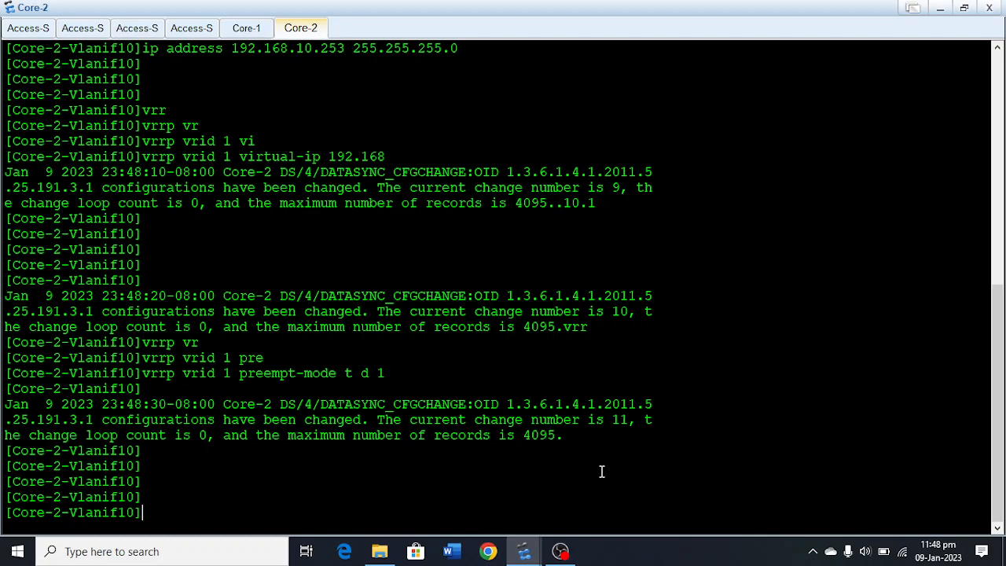
Leave the Vlanif 10 view and create the VLAN interface Vlanif 20 on Core-2.
type("quit")
key("Return")
key("Return")
key("Return")
key("Return")
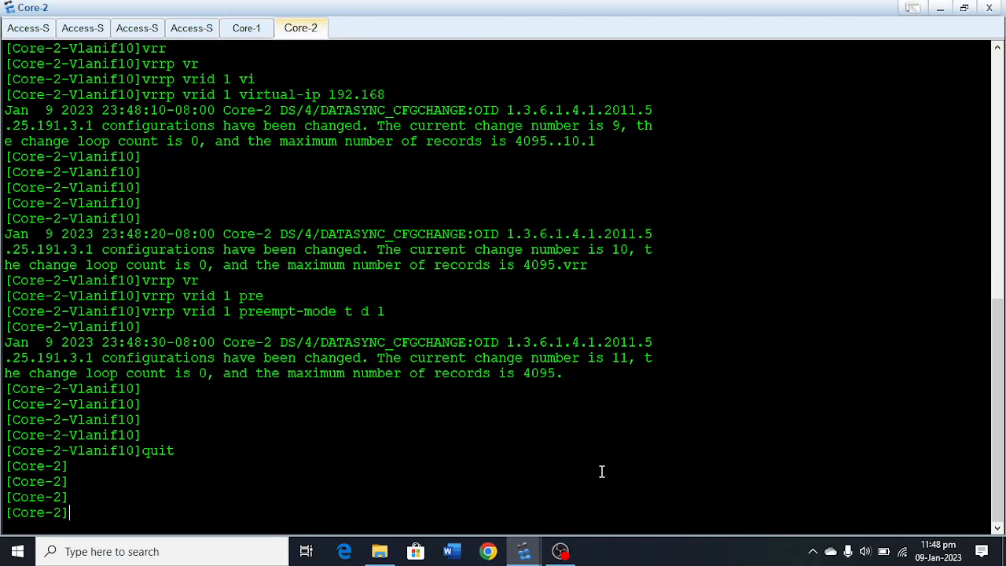
type("inter")
key("Tab")
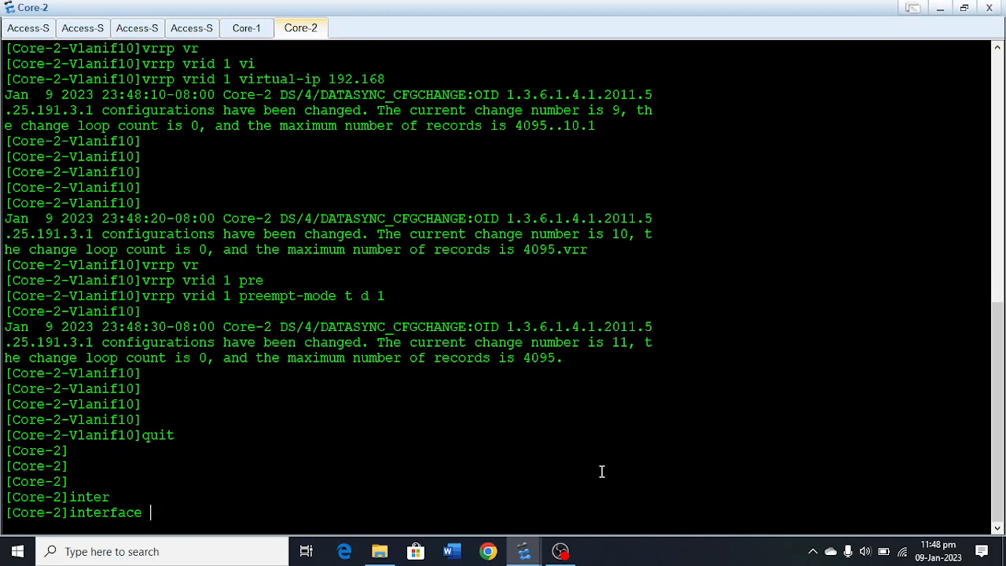
type("v")
key("Tab")
type("2")
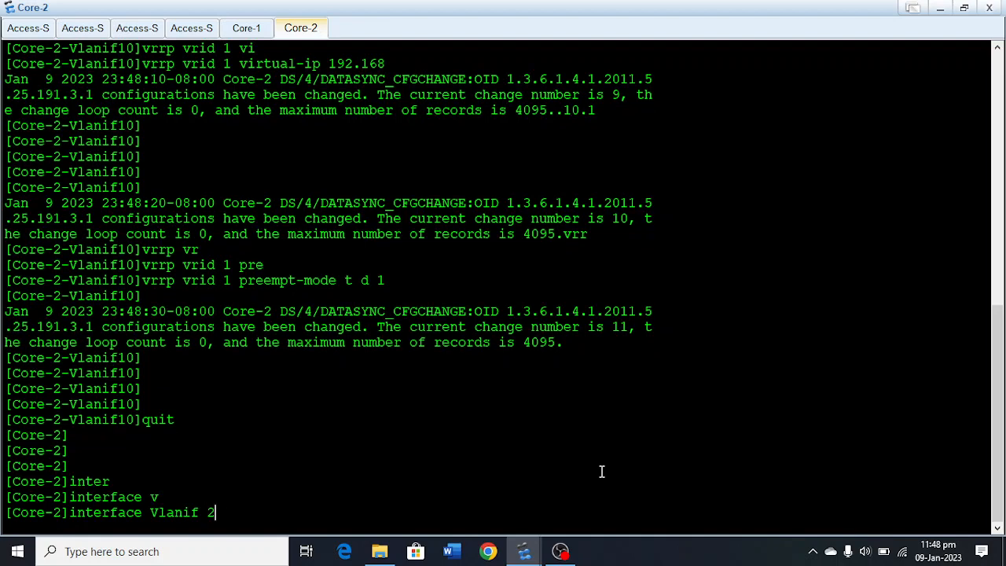
type("0")
key("Return")
key("Return")
key("Return")
Assign IP address 192.168.20.253 with mask 255.255.255.0 to Core-2's Vlanif 20.
type("ip ad")
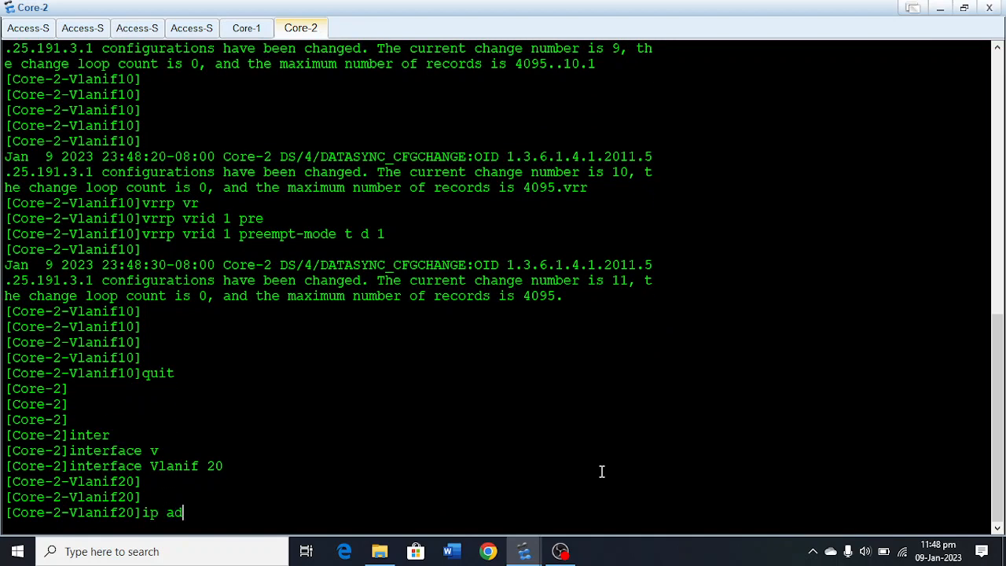
key("Tab")
type("192.168")
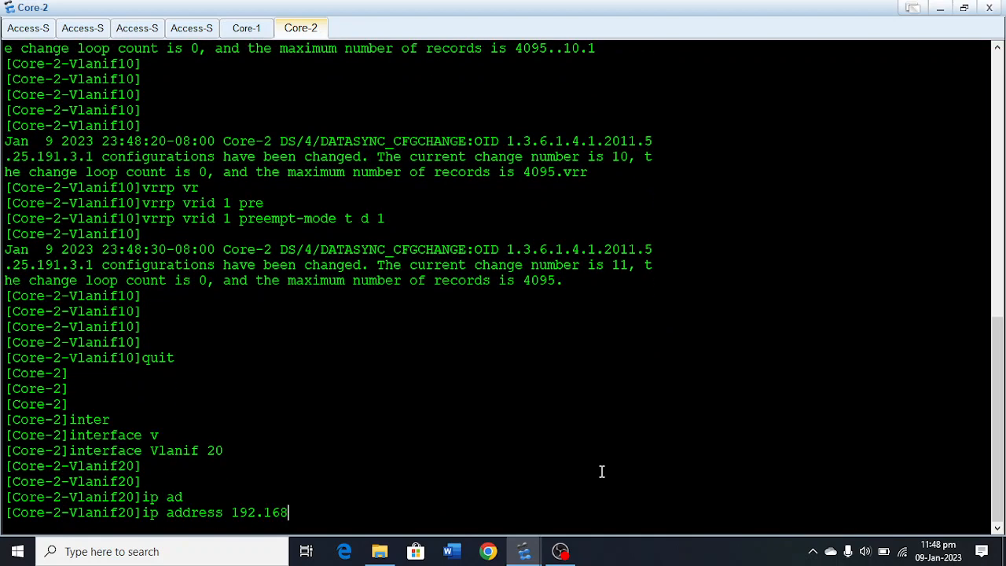
type(".20.253 255.255.255.0")
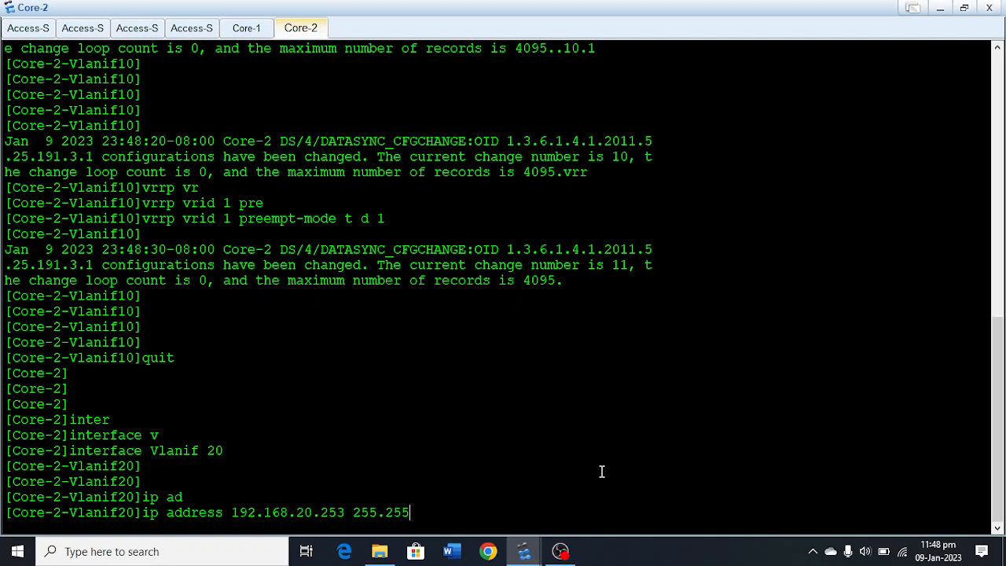
key("Return")
key("Return")
key("Return")
key("Return")
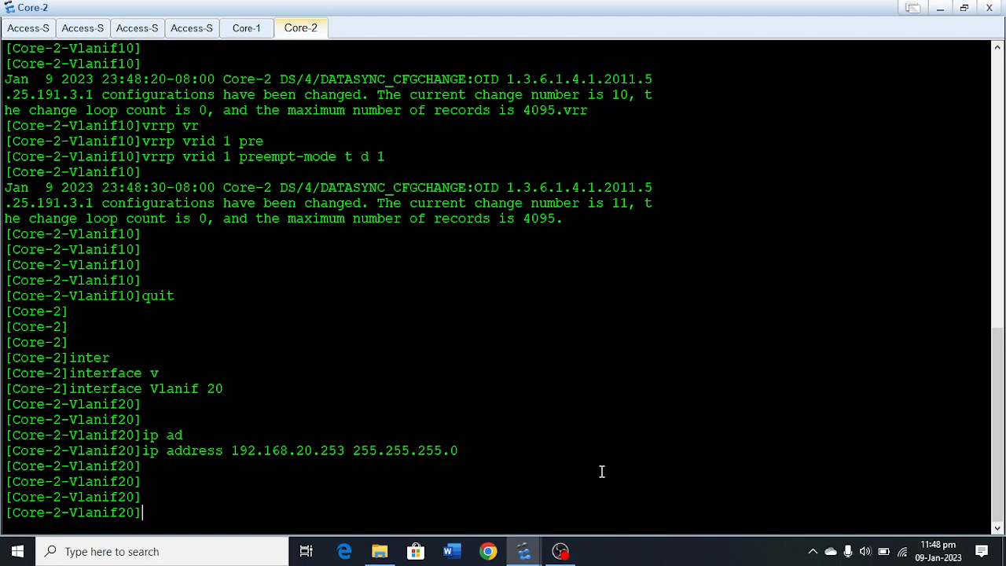
Configure VRRP group 1 on Core-2's Vlanif 20 with virtual IP 192.168.20.1.
type("vrr")
key("Tab")
type("vr")
key("Tab")
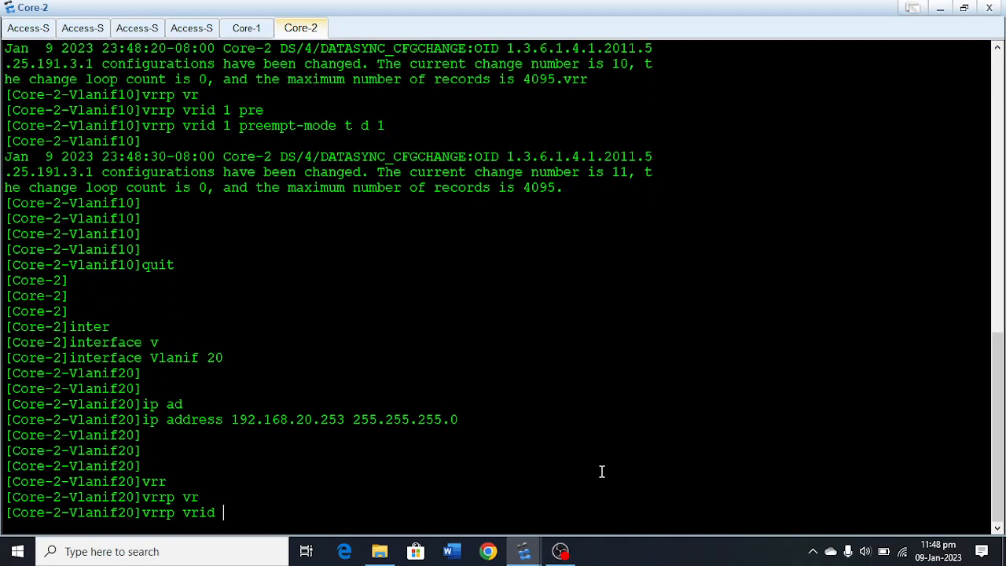
type("1 ")
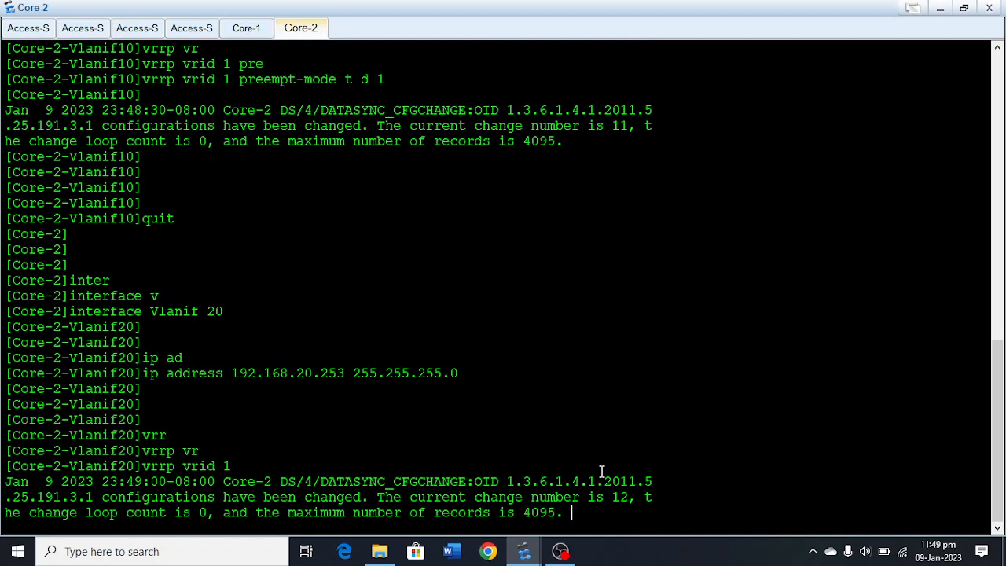
type("vi")
key("Tab")
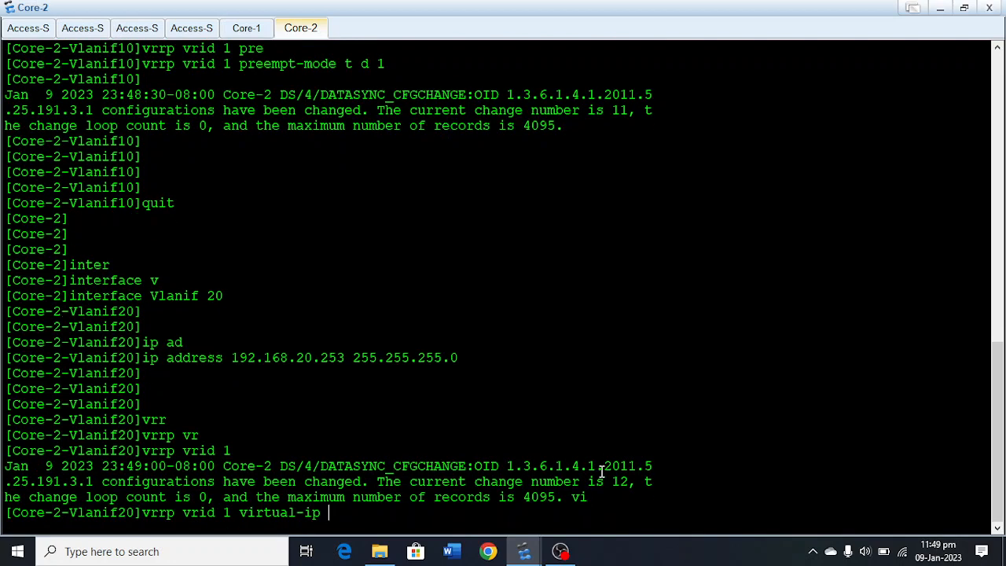
type("192.168.20.1")
key("Return")
key("Return")
key("Return")
key("Return")
key("Return")
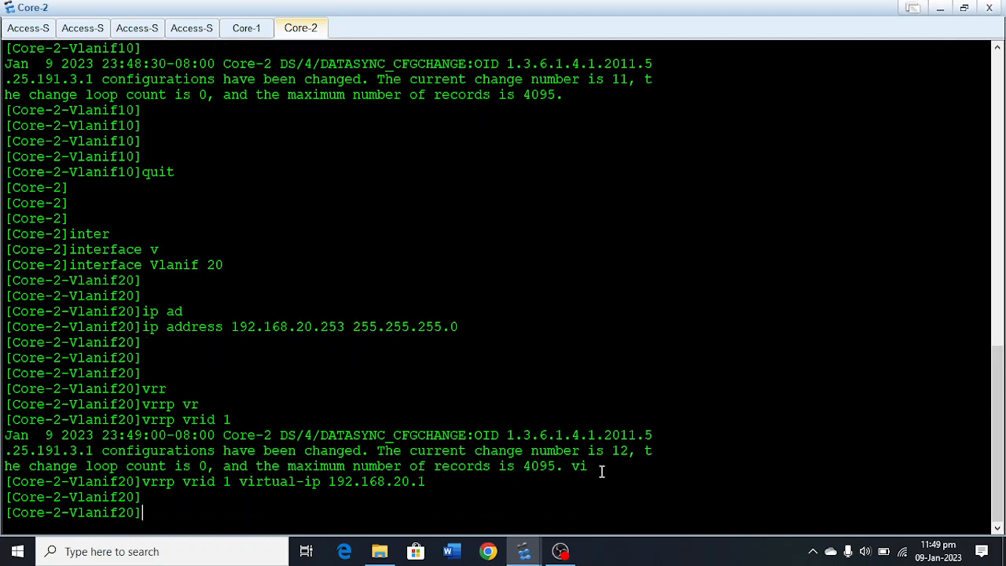
key("Return")
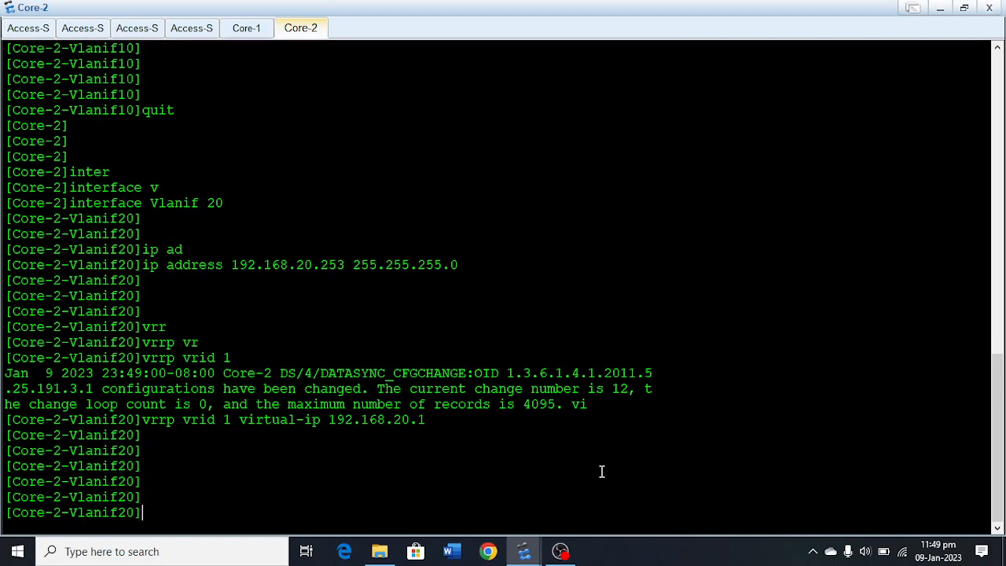
Set the preempt-mode timer delay of VRRP group 1 on Core-2's Vlanif 20 to 1.
type("vrr")
key("Tab")
type("vr")
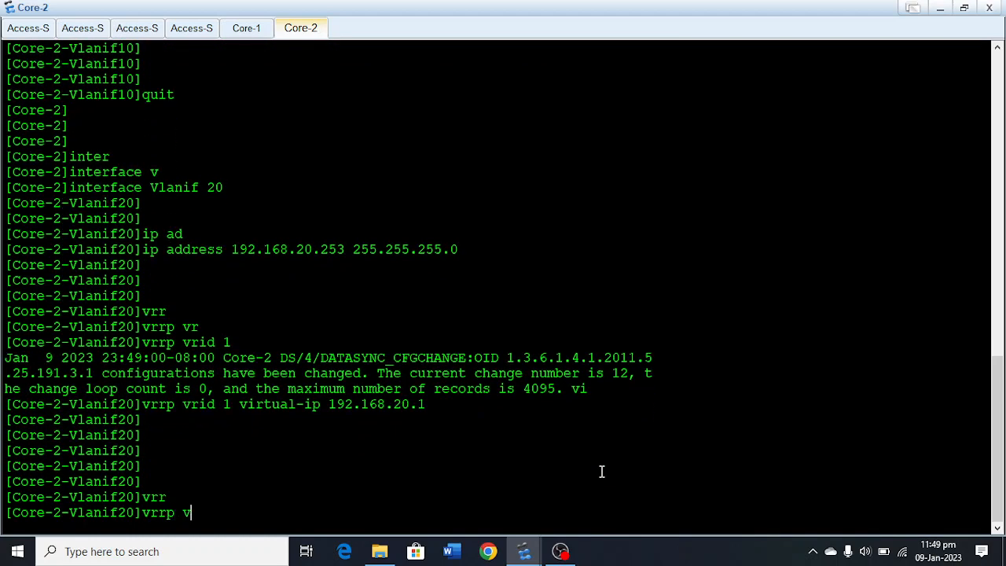
key("Tab")
type("1 pre")
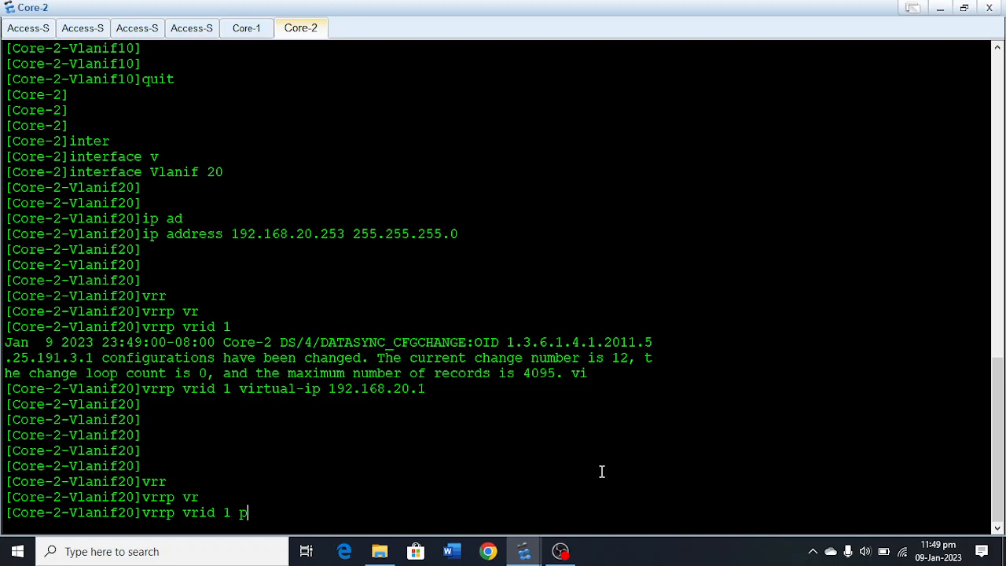
key("Tab")
type("ti")
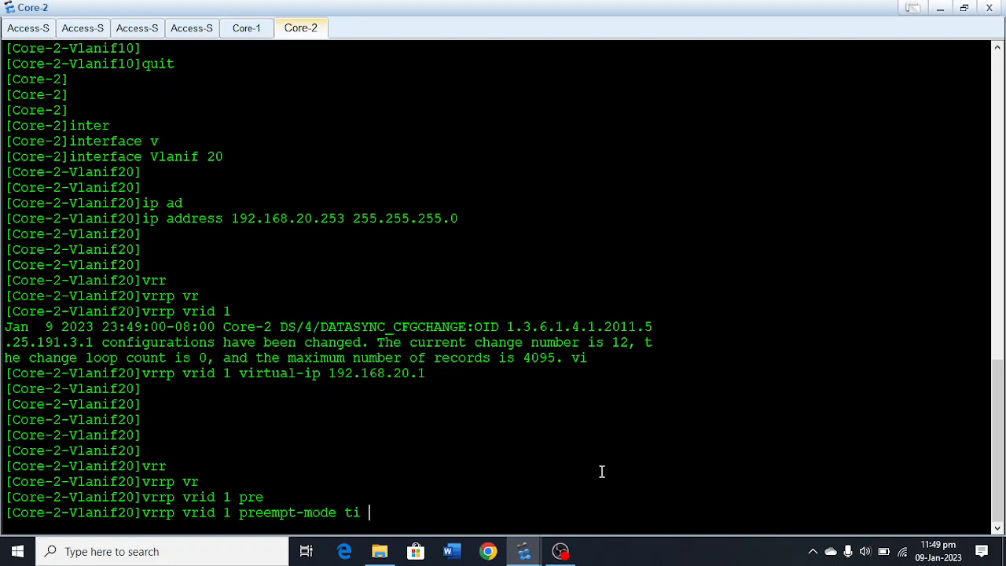
key("BackSpace")
type("d")
key("Tab")
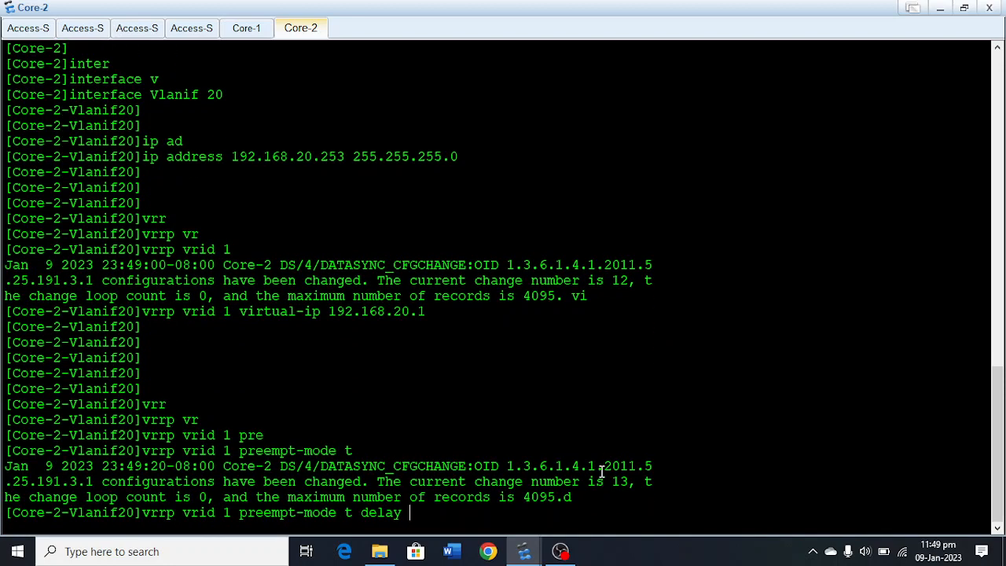
type("1")
key("Return")
key("Return")
key("Return")
key("Return")
key("Return")
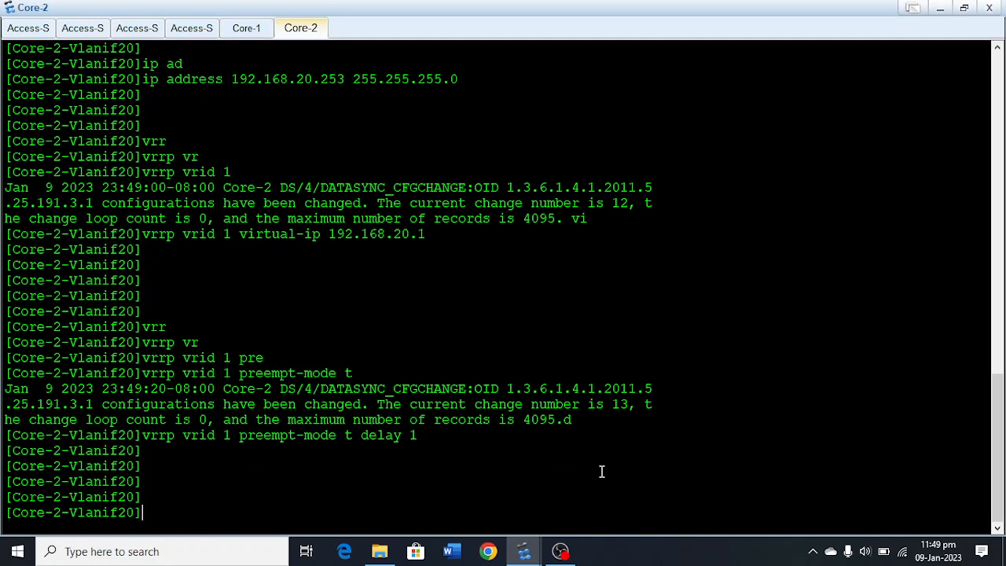
Leave the Vlanif 20 view and create the VLAN interface Vlanif 30 on Core-2.
type("quit")
key("Return")
type("inter")
key("Tab")
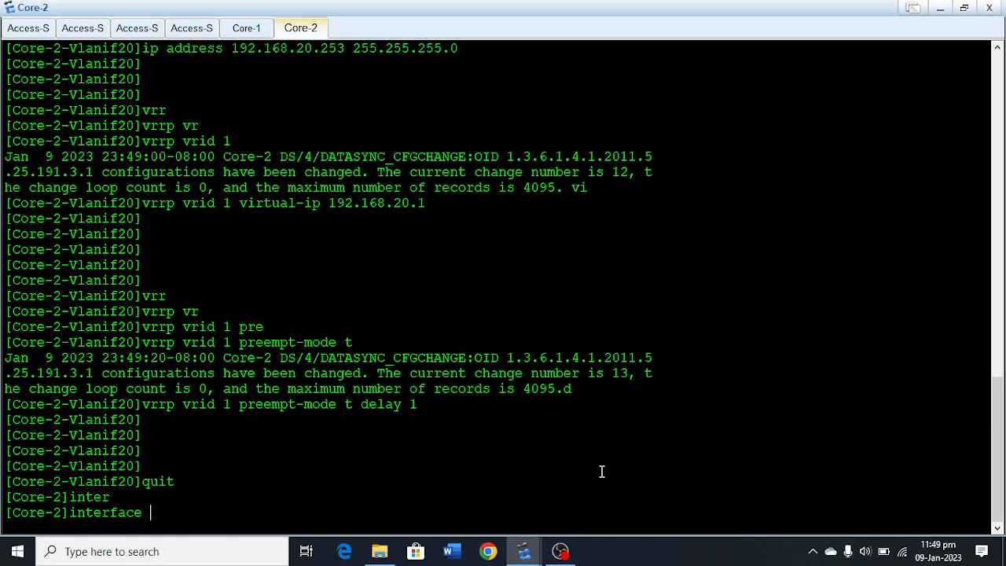
type("v")
key("Tab")
type("30")
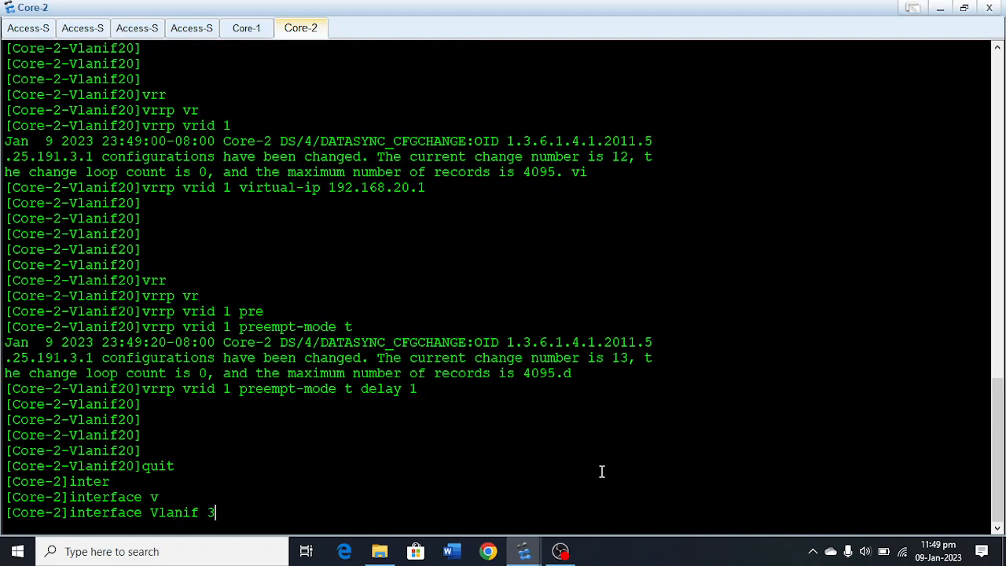
key("Return")
Assign IP address 192.168.30.253 with mask 255.255.255.0 to Core-2's Vlanif 30.
type("ip ad")
key("Tab")
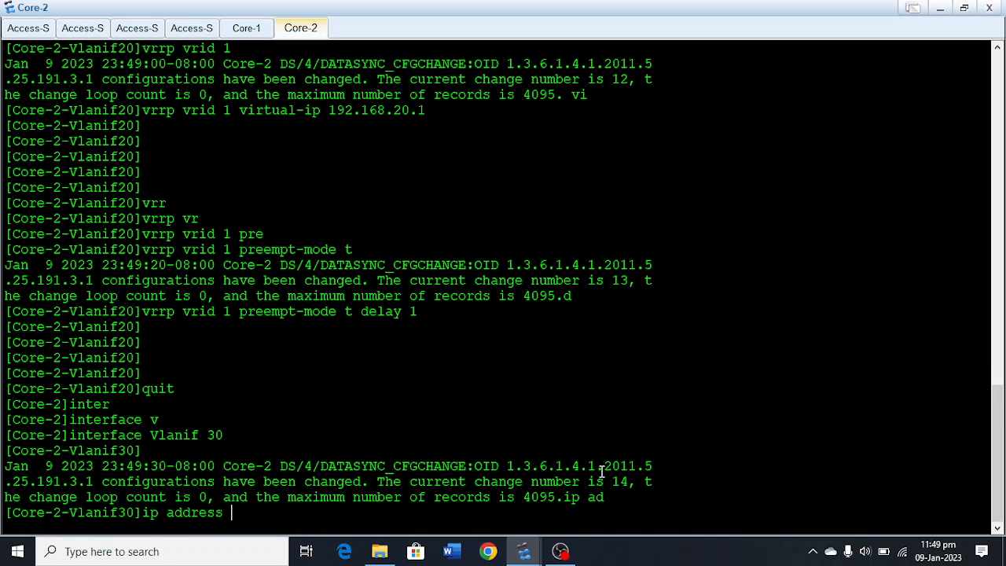
type("192.168.30.253 255.255")
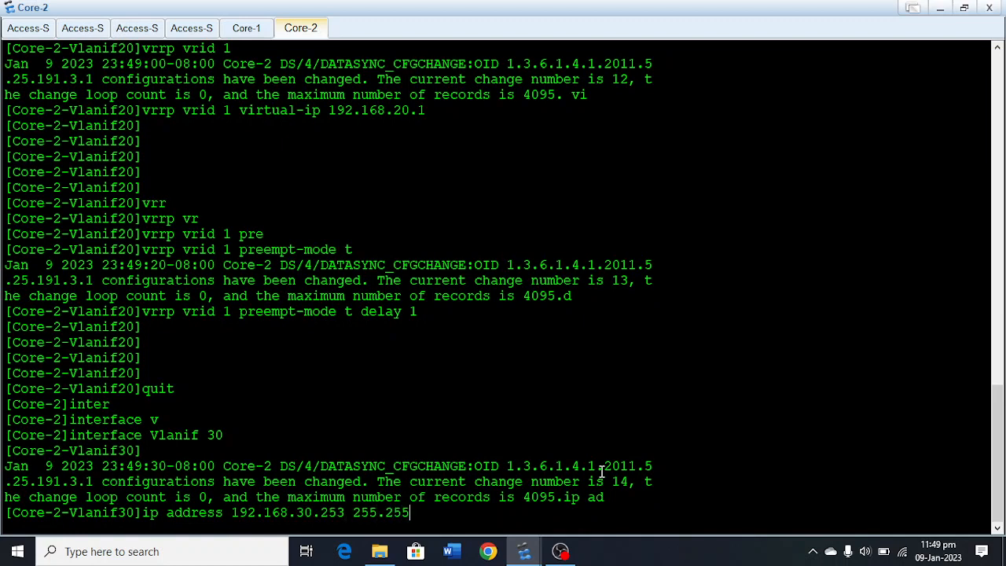
type(".255.0")
key("Return")
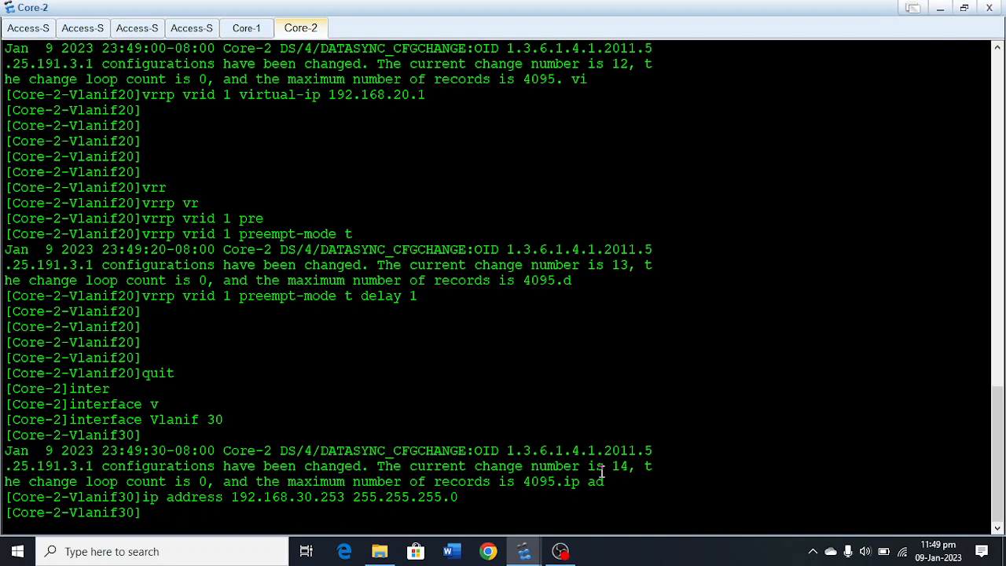
Configure VRRP group 1 on Core-2's Vlanif 30 with virtual IP 192.168.30.1.
type("vrrp")
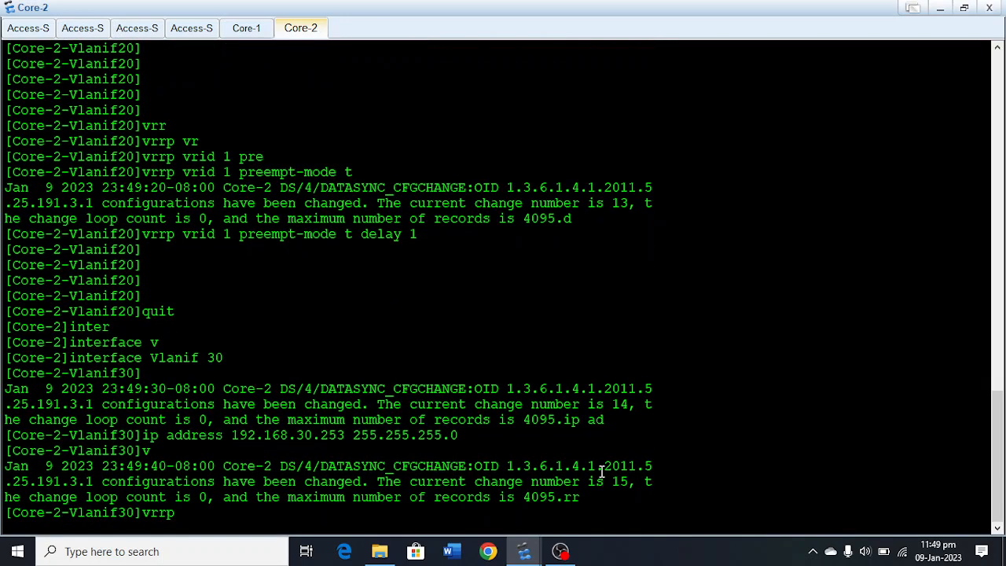
type(" v")
key("Tab")
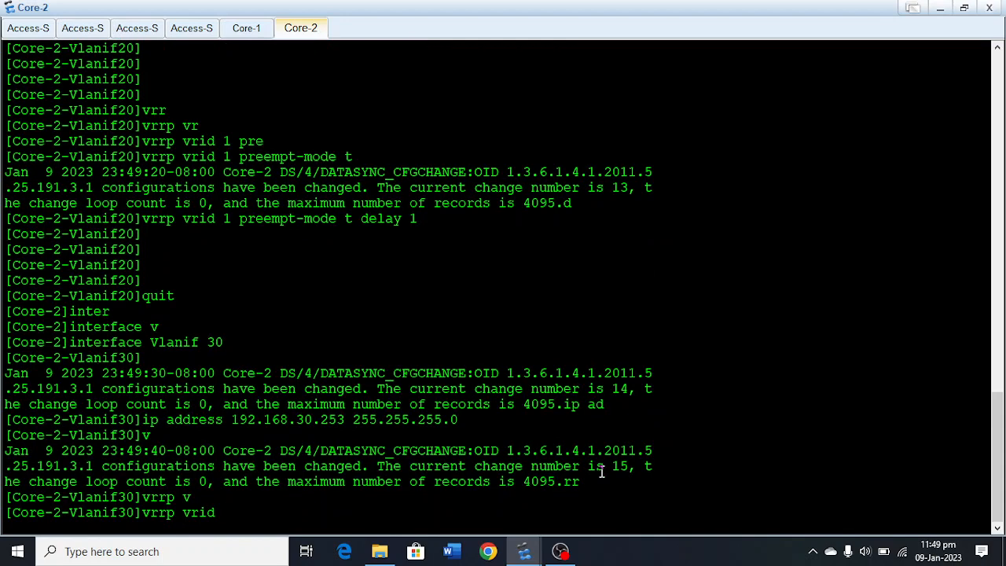
type("1 vi")
key("Tab")
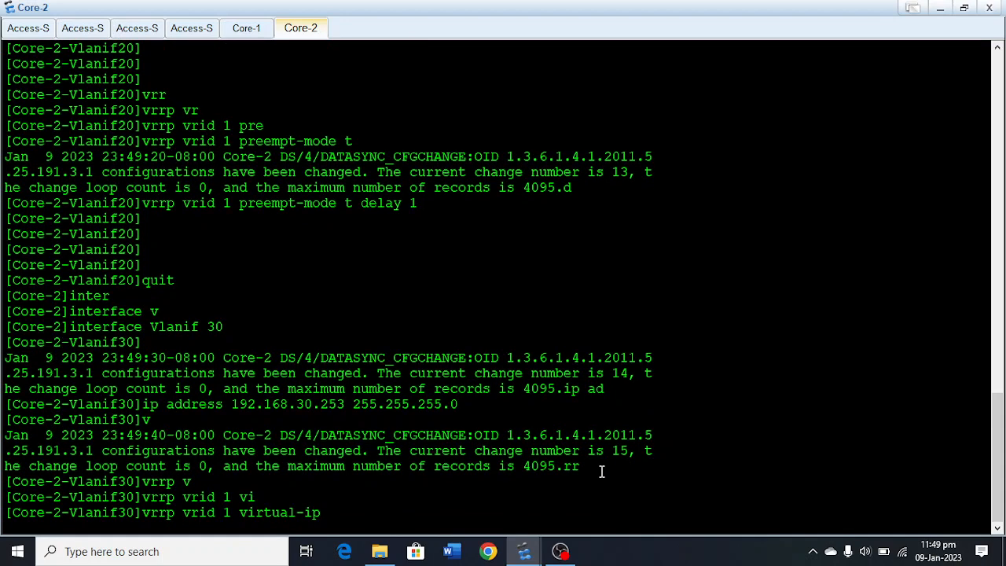
type("192.168.30.1")
key("Return")
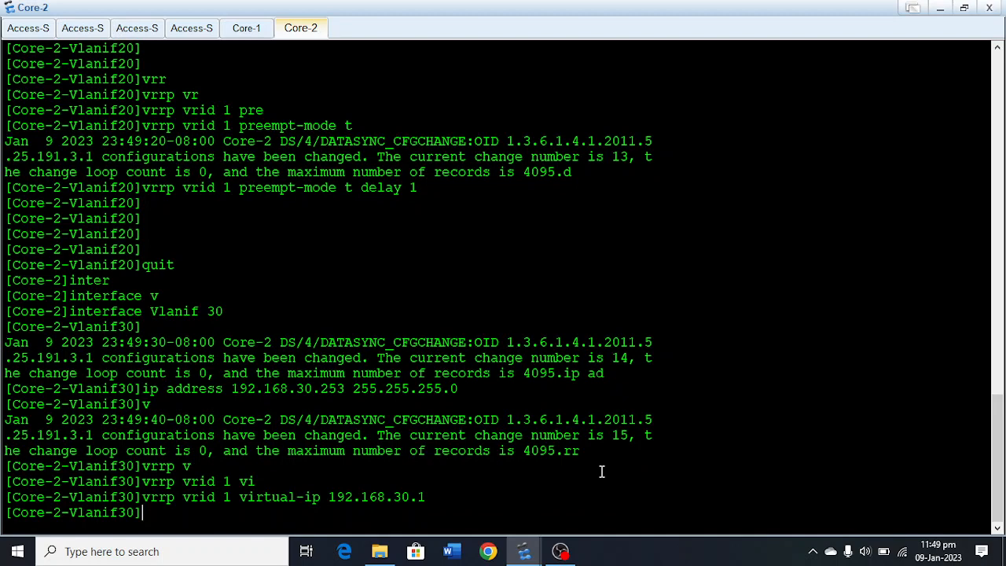
Set the preempt-mode timer delay of VRRP group 1 on Core-2's Vlanif 30 to 1.
type("vrrp ")
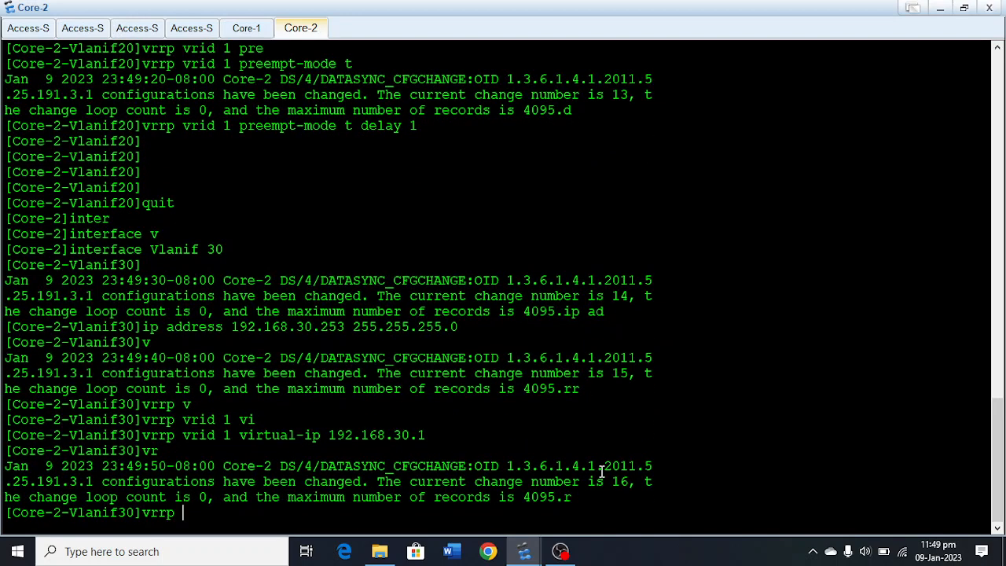
type("vr")
key("Tab")
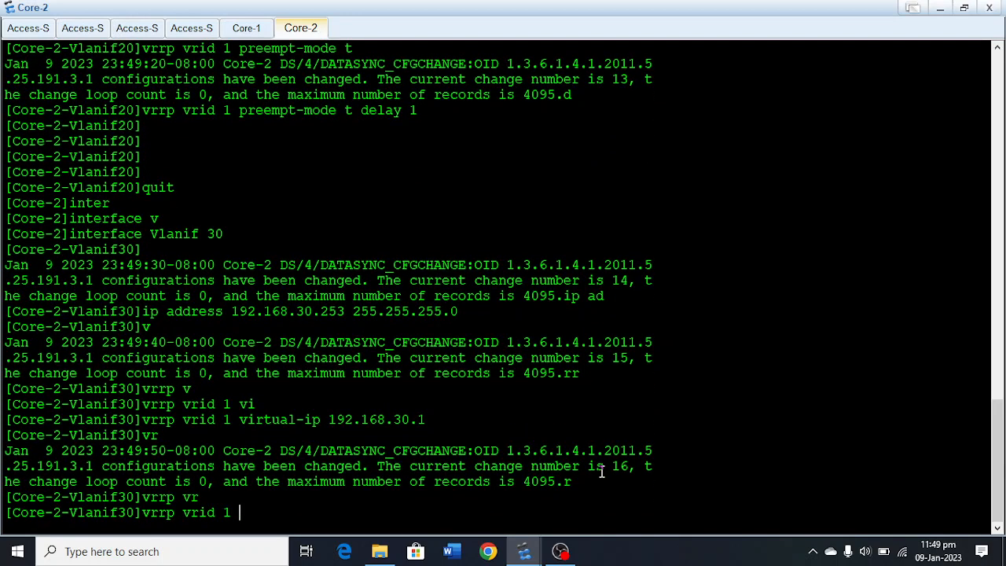
type("1 pre")
key("Tab")
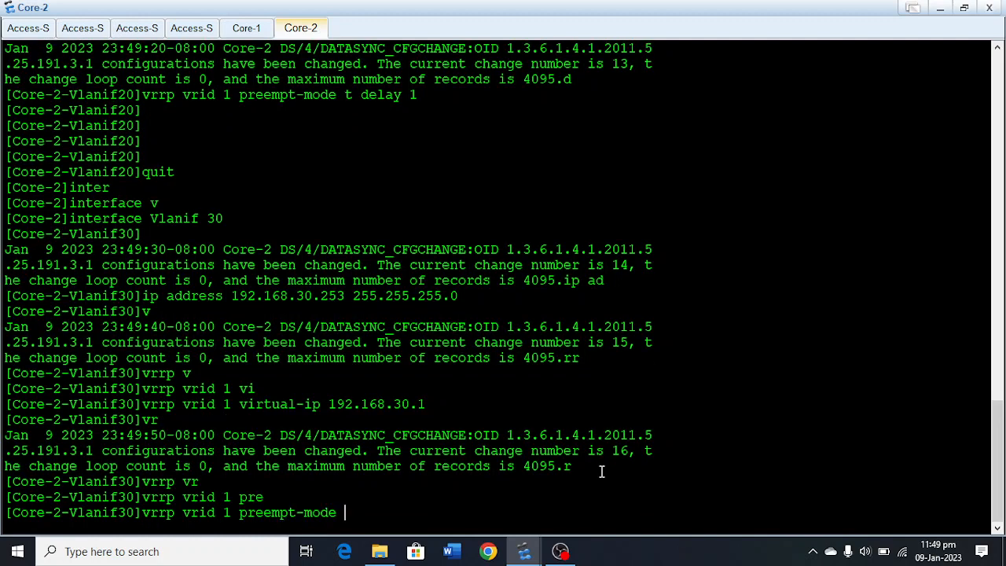
type("ti de 1")
key("Return")
key("Return")
key("Return")
key("Return")
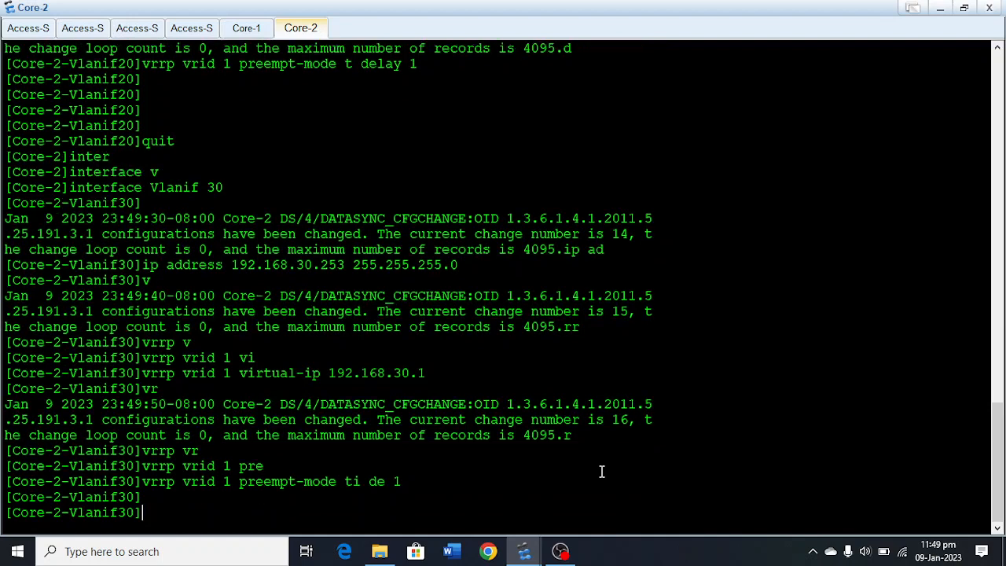
Set the priority of VRRP group 1 on Core-2's Vlanif 30 to 101.
type("vrrp")
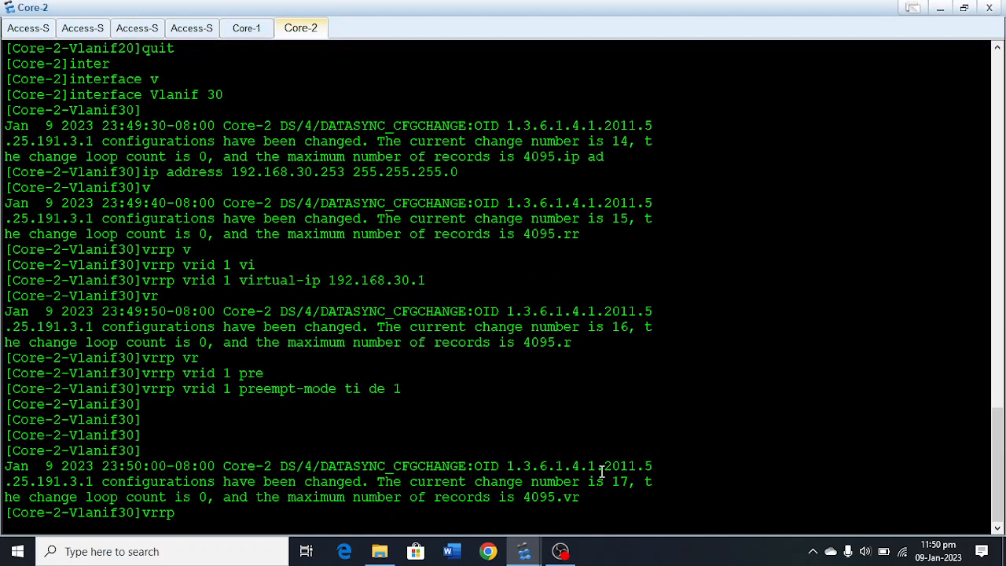
type(" vr")
key("Tab")
type("1")
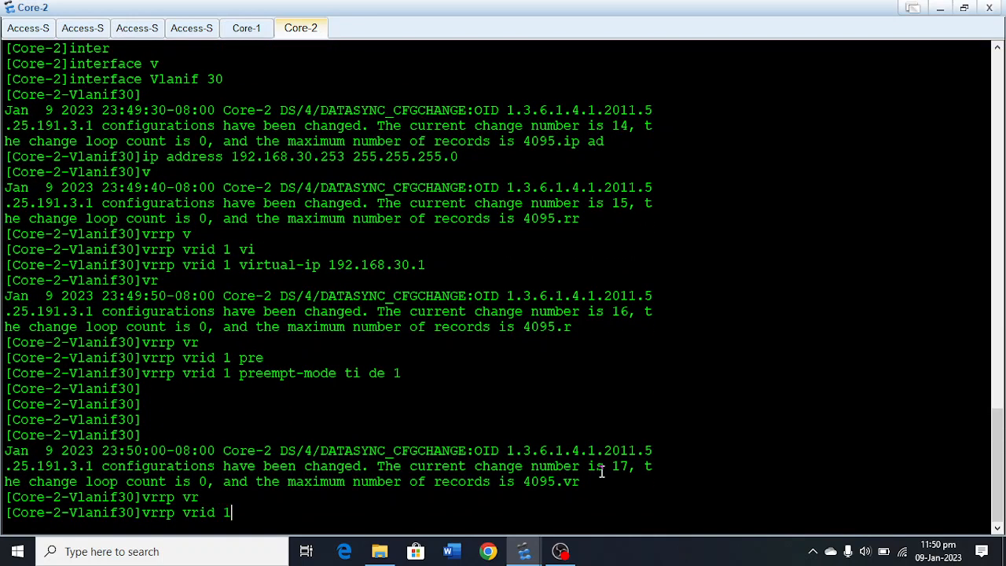
type(" priority")
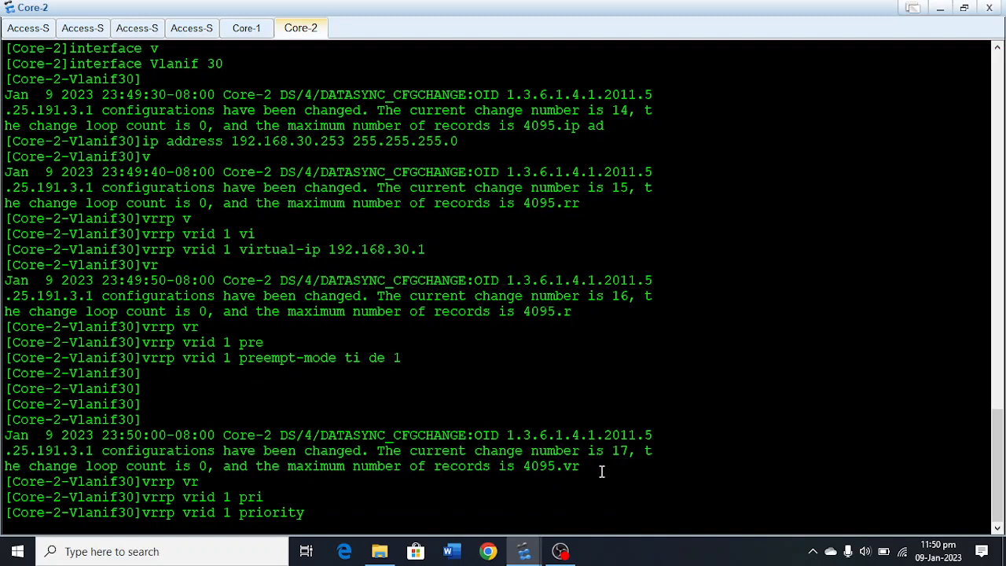
type("101")
key("Return")
key("Return")
key("Return")
key("Return")
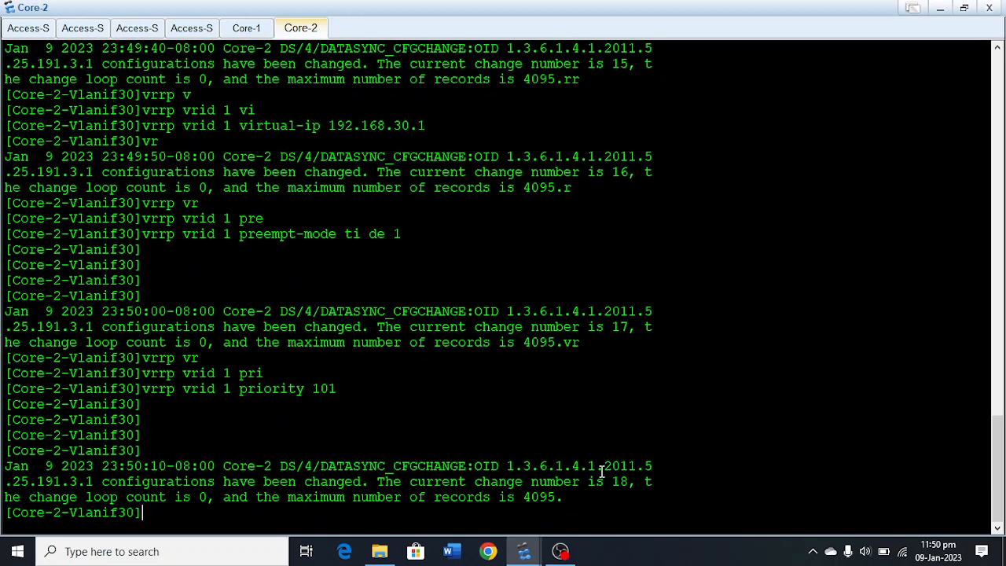
key("Return")
key("Return")
Leave the Vlanif 30 view and create the VLAN interface Vlanif 40 on Core-2.
type("quit")
key("Return")
type("inter")
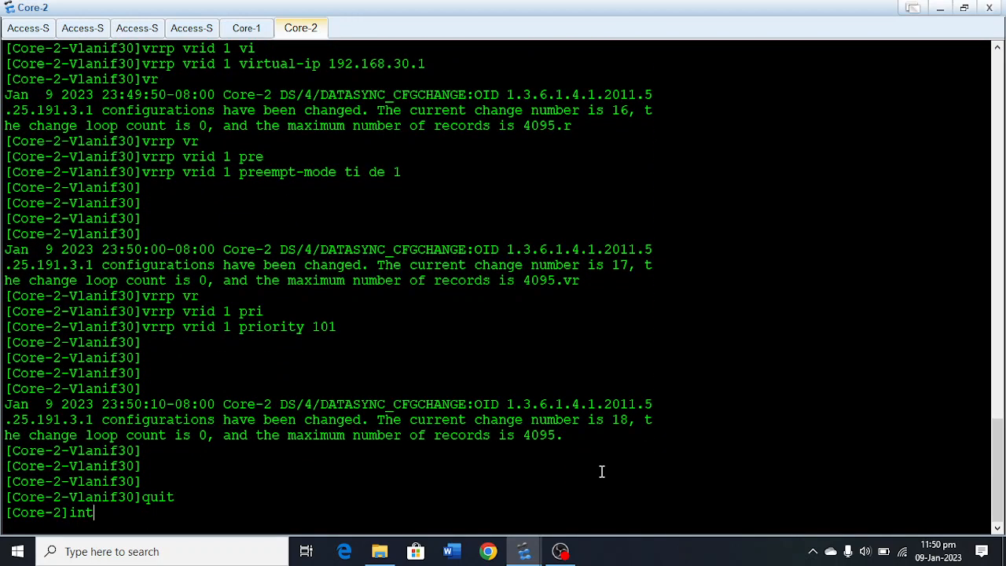
key("Tab")
type("v")
key("Tab")
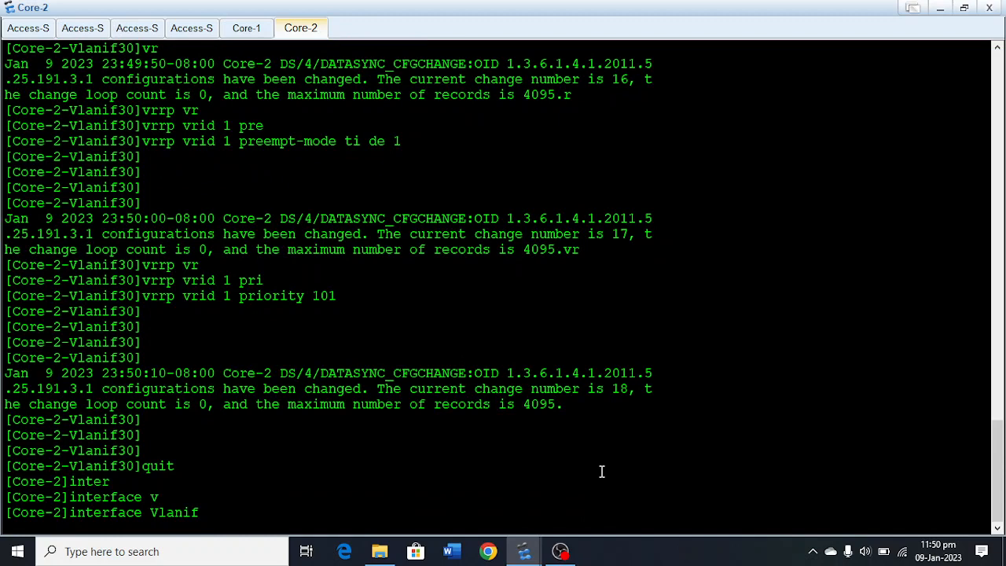
type("40")
key("Return")
key("Return")
key("Return")
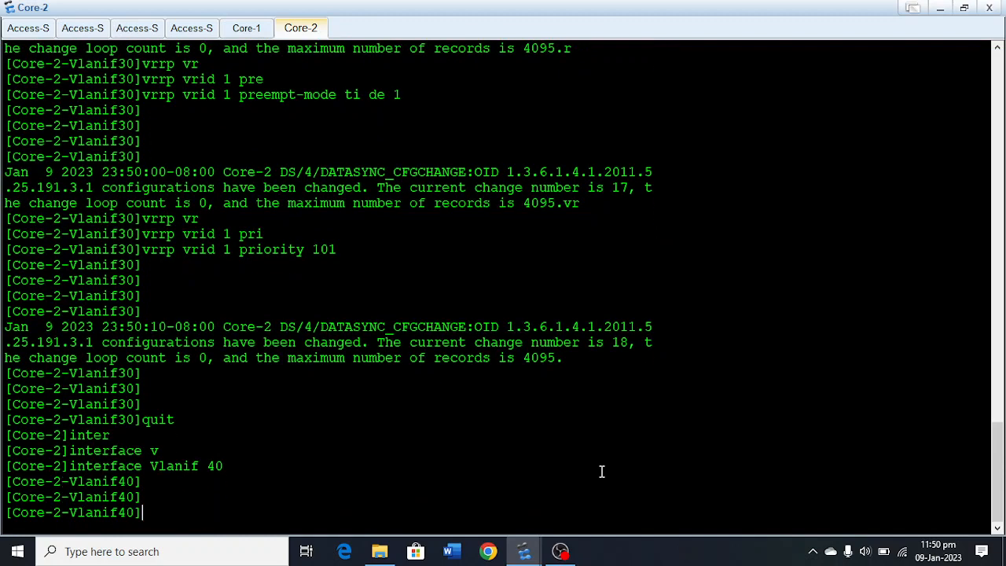
Assign the IP address 192.168.40.253 with mask 255.255.255.0 to Vlanif 40 on Core-2.
type("ip ad")
key("Tab")
type("192.1")
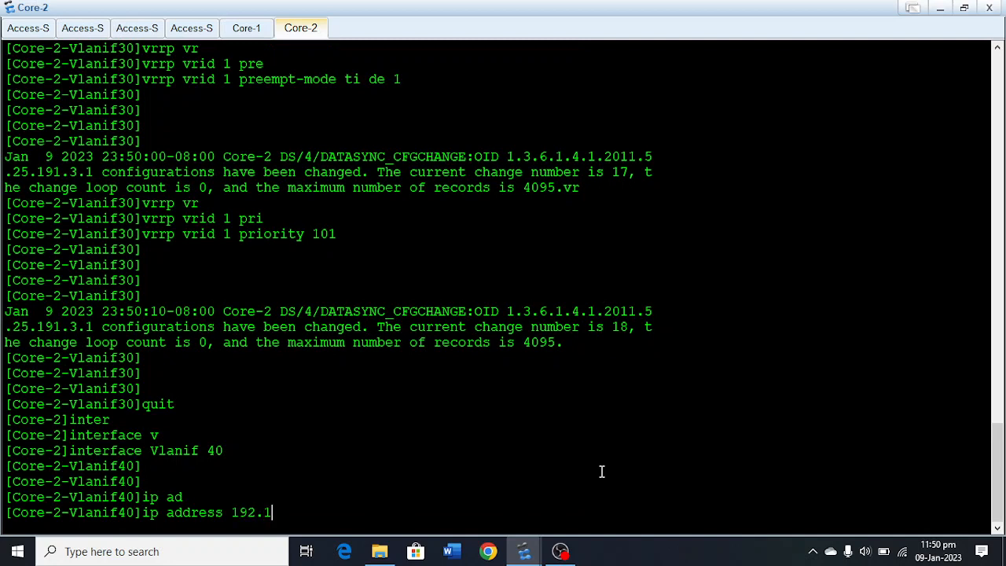
type("68.40.253 255.2")
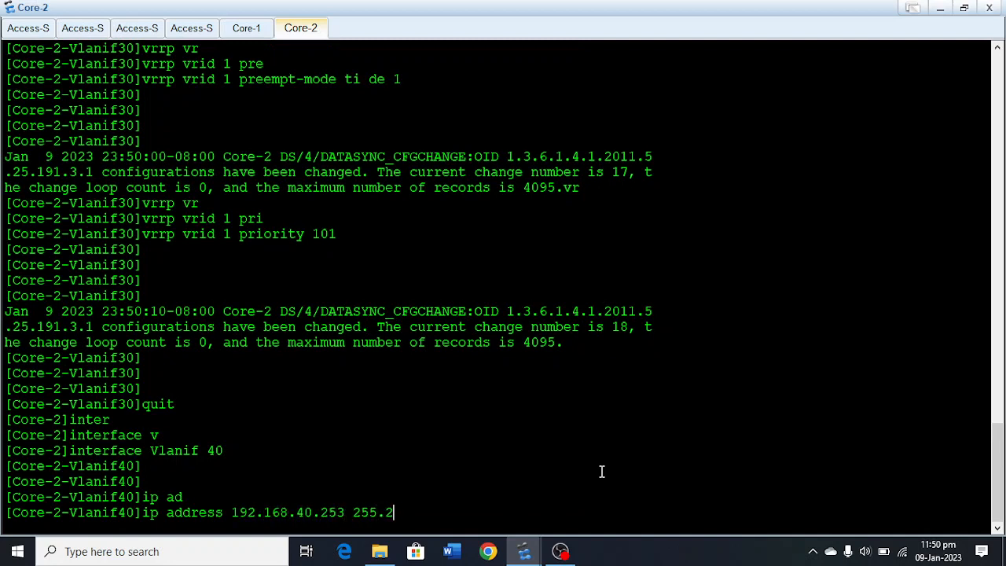
type("55.255.0")
key("Return")
key("Return")
key("Return")
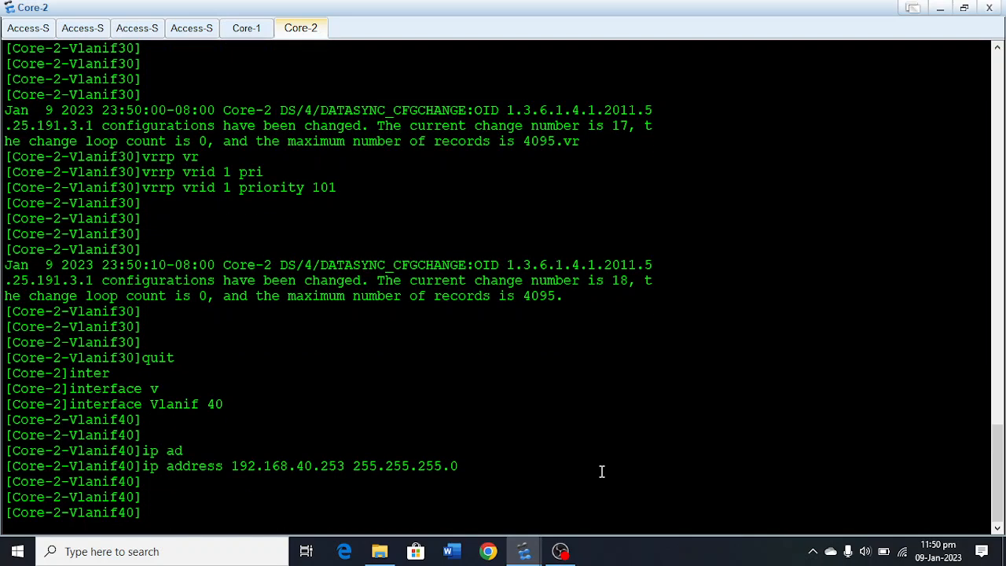
key("Return")
key("Return")
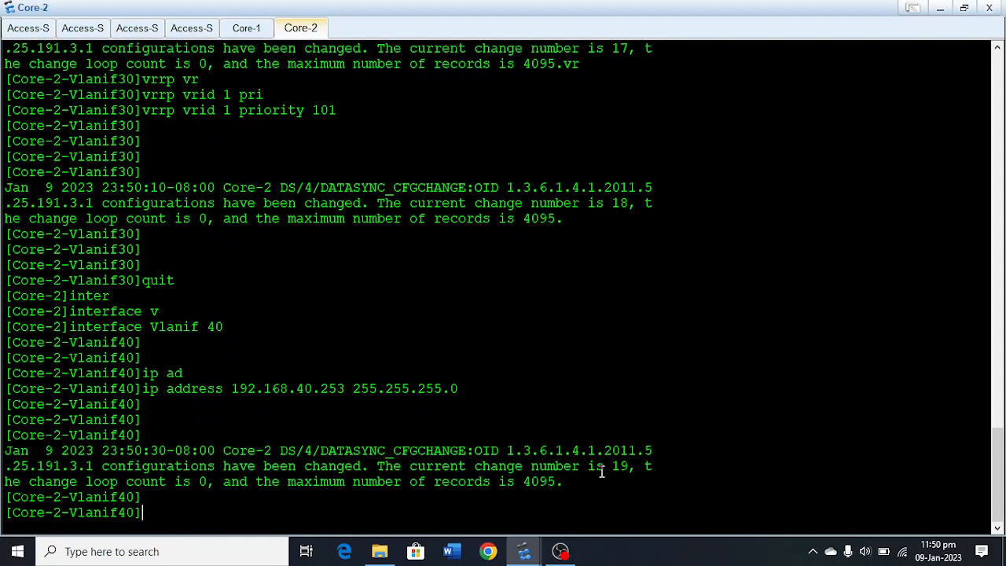
Configure VRRP group 1 on Core-2's Vlanif 40 with virtual IP 192.168.40.1.
type("vrr")
key("Tab")
type("vr")
key("Tab")
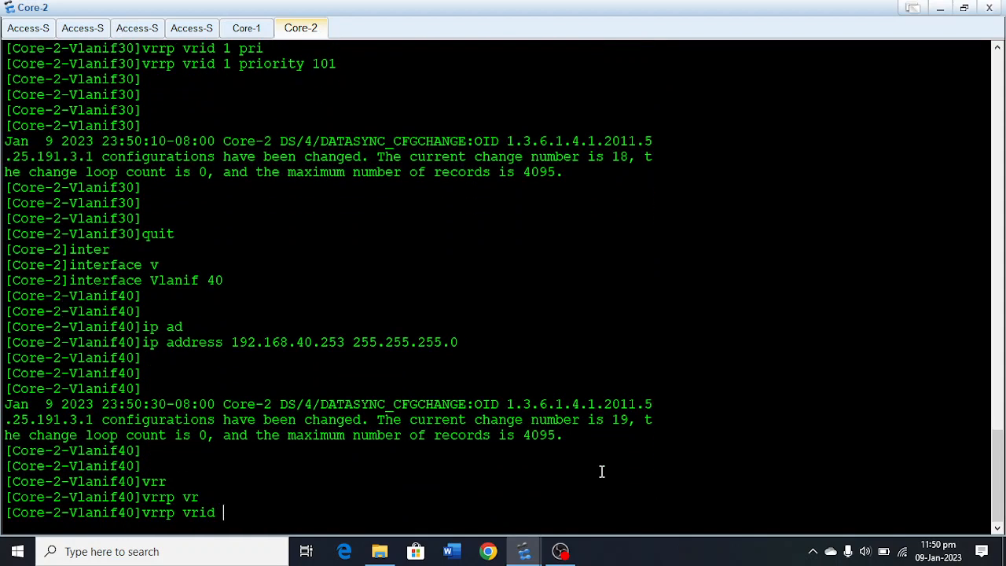
type("1 vi")
key("Tab")
type("1")
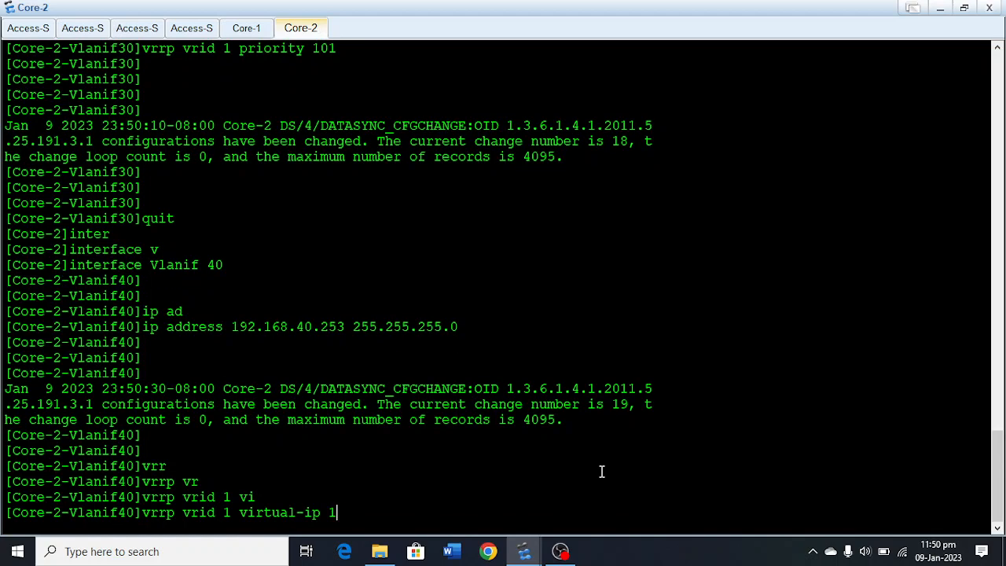
type("92.168.40.")
type("1")
key("Return")
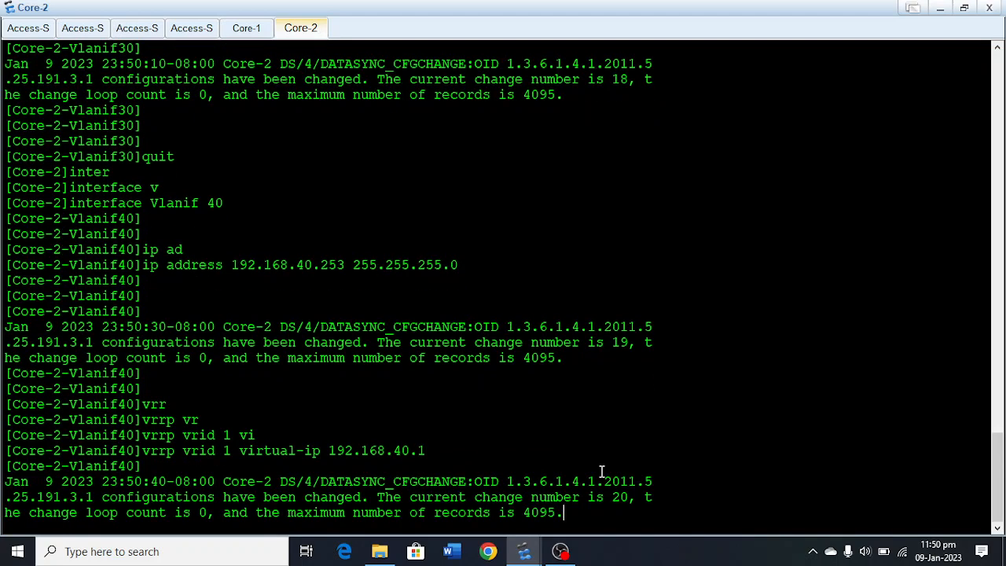
key("Return")
key("Return")
key("Return")
Set the preempt-mode timer delay of VRRP group 1 on Core-2's Vlanif 40 to 1.
type("vrr")
key("Tab")
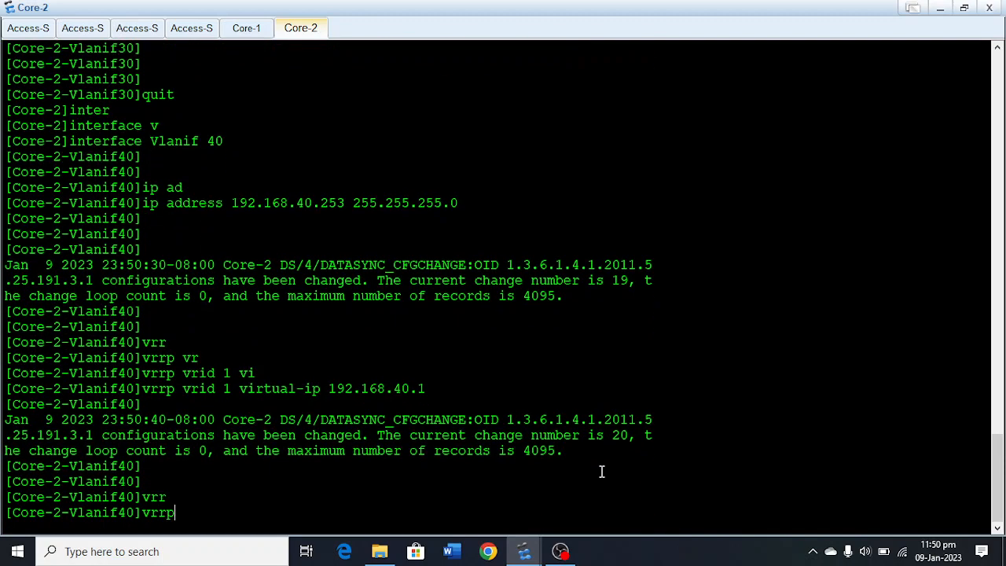
type("vr")
key("Tab")
type("1")
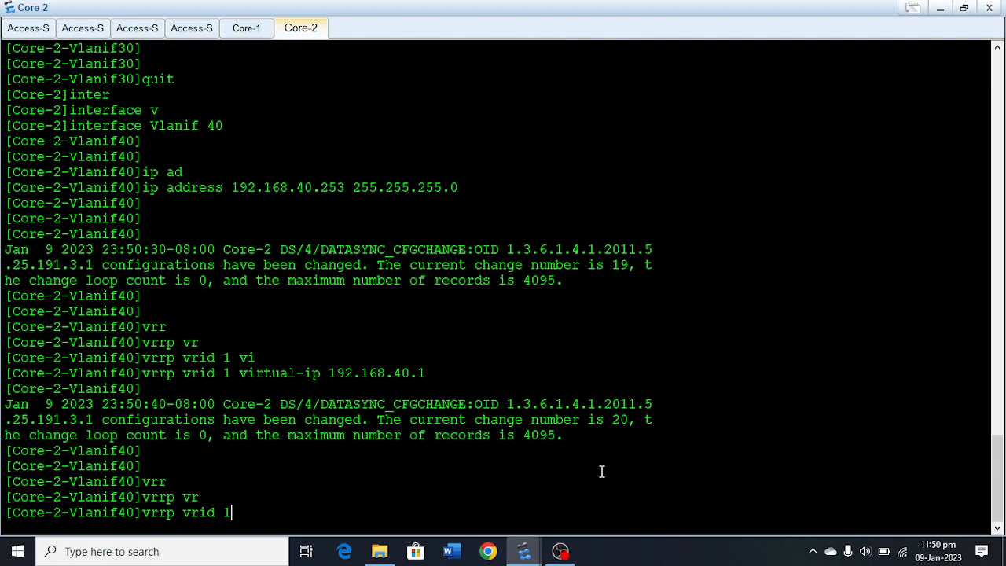
type(" pr")
key("Tab")
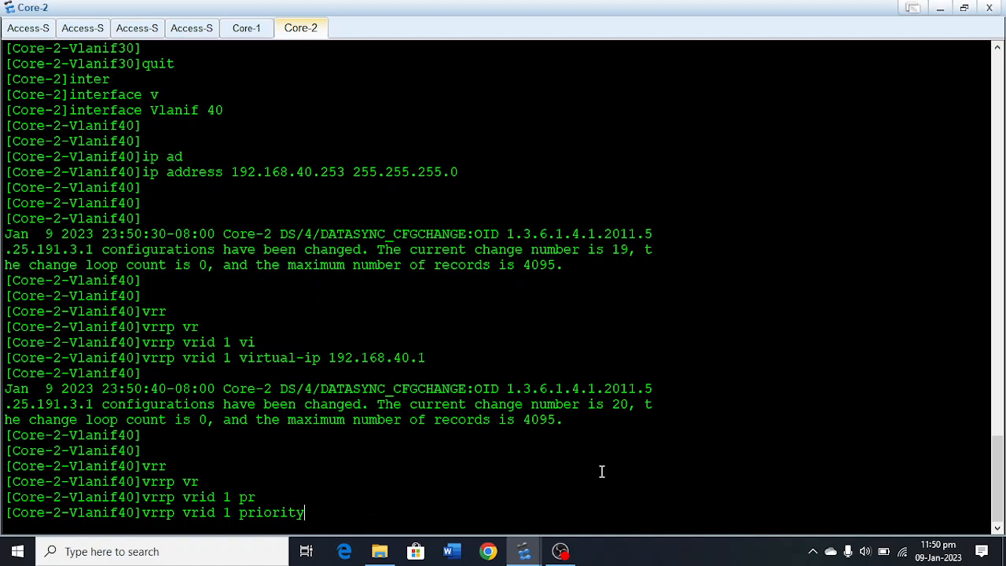
key("BackSpace")
key("BackSpace")
key("BackSpace")
key("BackSpace")
key("BackSpace")
key("BackSpace")
type("e")
key("Tab")
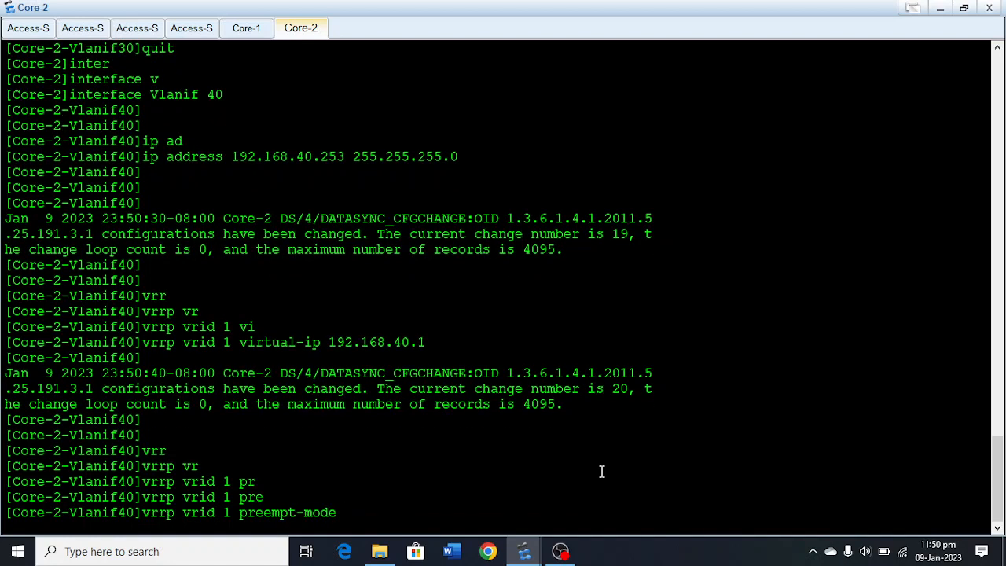
type("ti de 1")
key("Return")
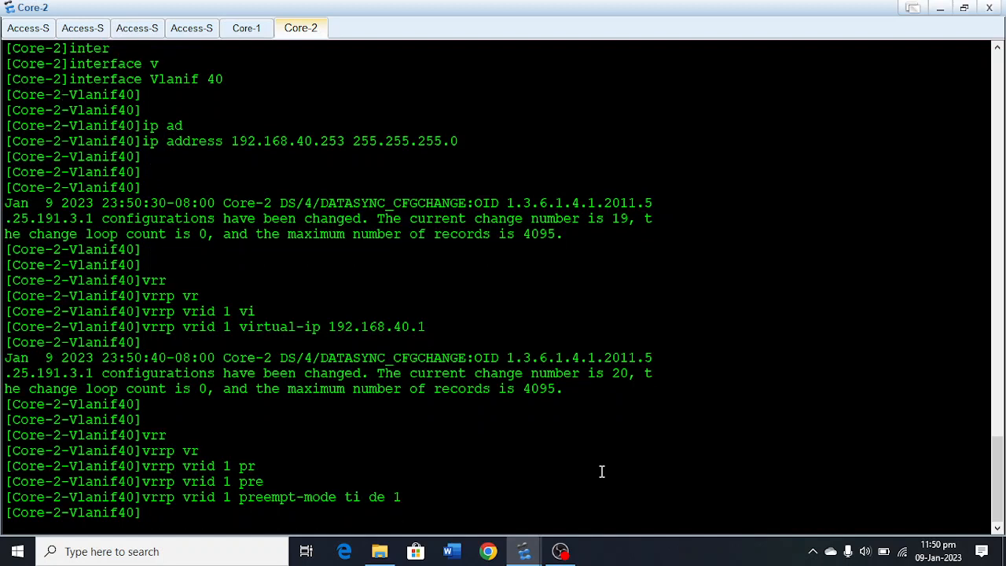
Set the priority of VRRP group 1 on Core-2's Vlanif 40 to 101.
type("vr")
key("Tab")
type("vr")
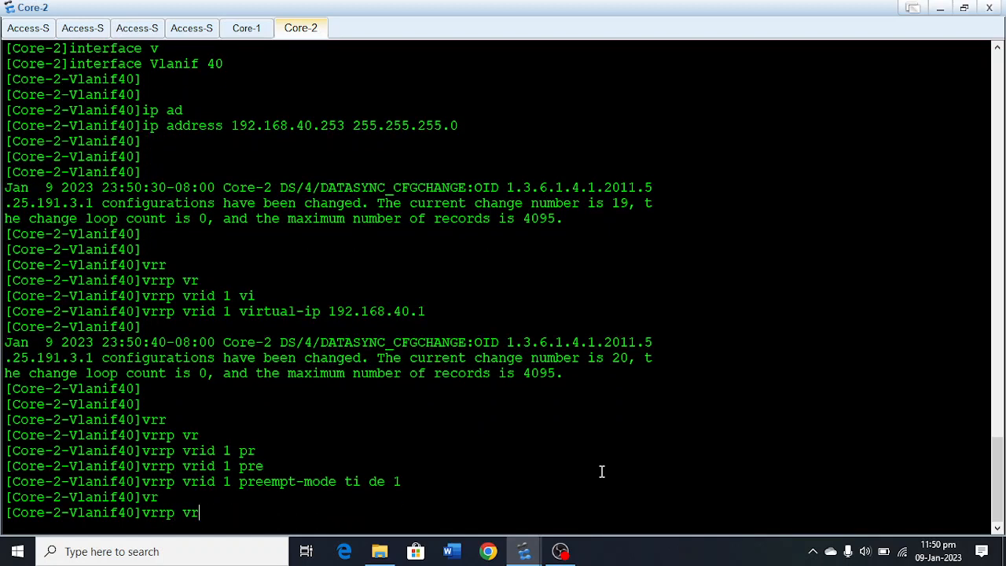
key("Tab")
type("1 pr")
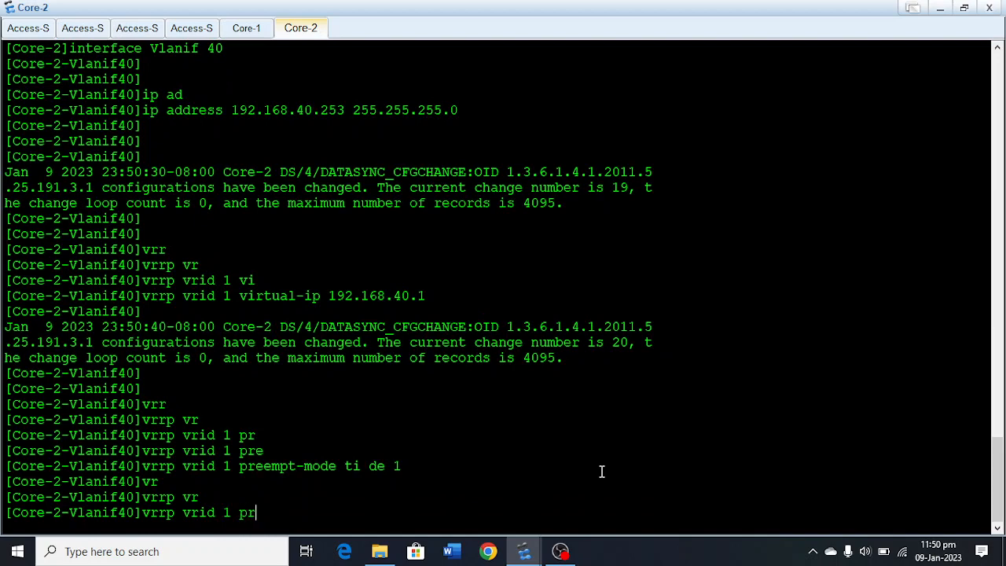
key("Tab")
type("101")
key("Return")
key("Return")
key("Return")
key("Return")
key("Return")
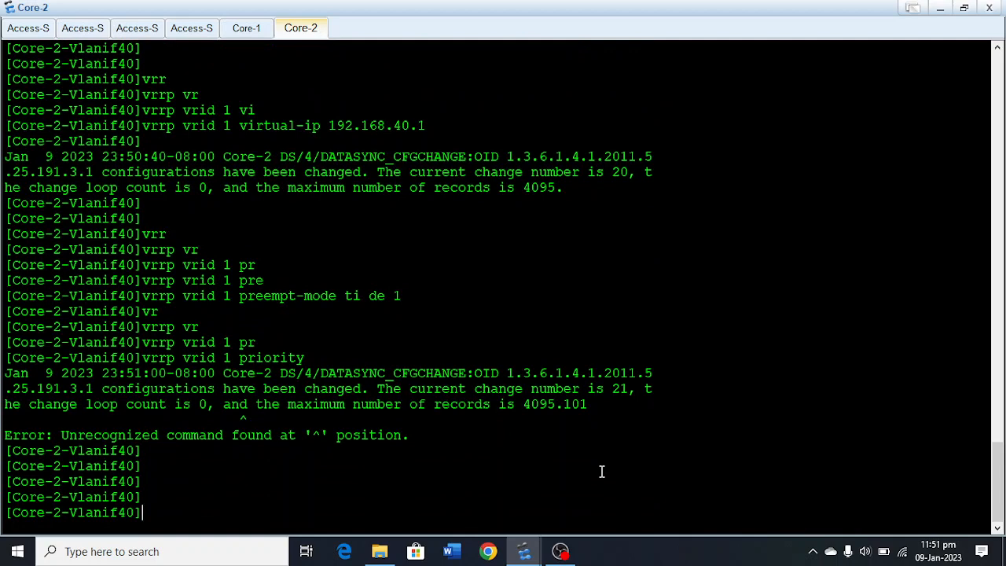
key("Up")
key("Left")
key("Left")
key("Left")
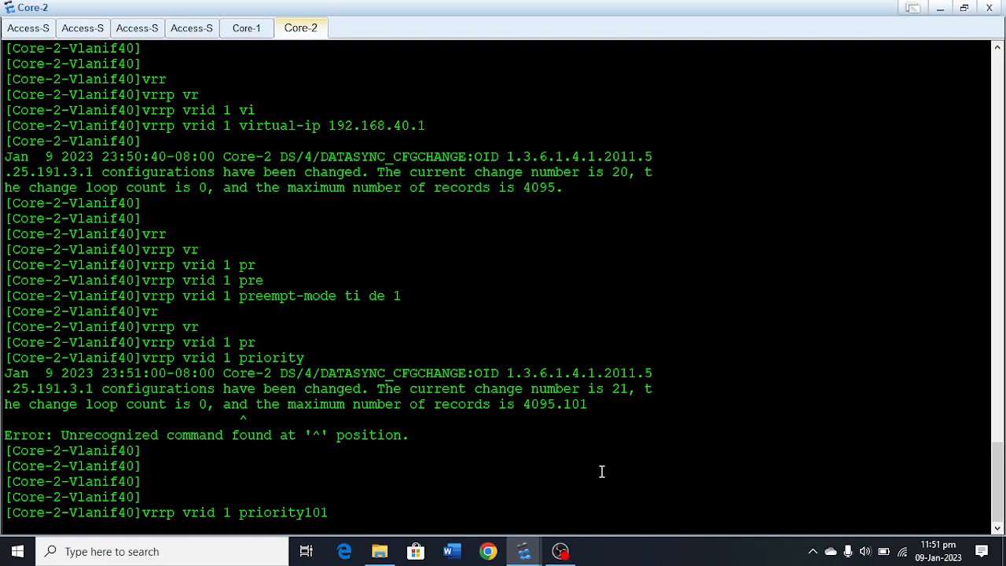
key("Return")
key("Return")
key("Return")
key("Return")
key("Return")
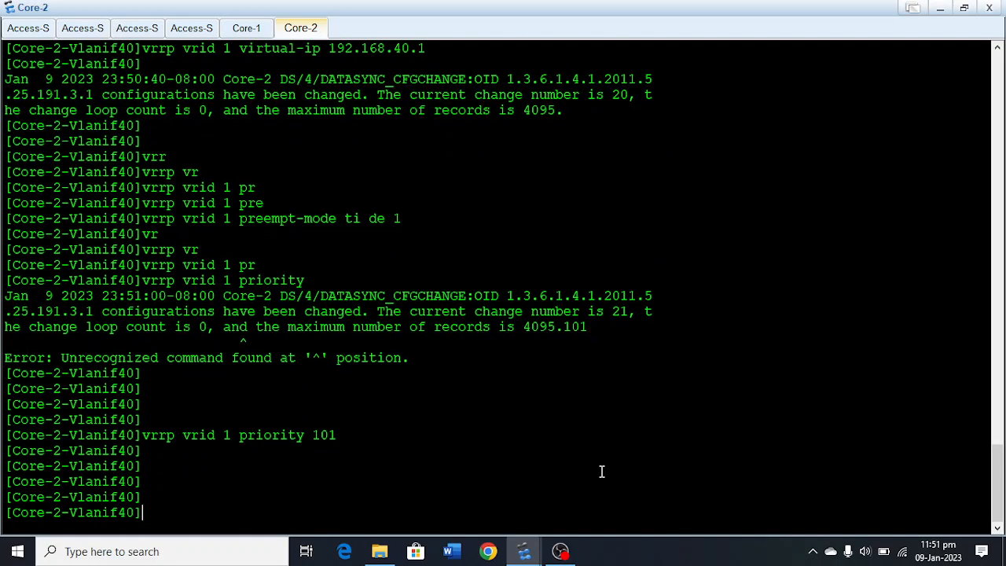
Leave the Vlanif 40 view and return to the system view on Core-2.
type("quit")
key("Return")
key("Return")
key("Return")
type("inter")
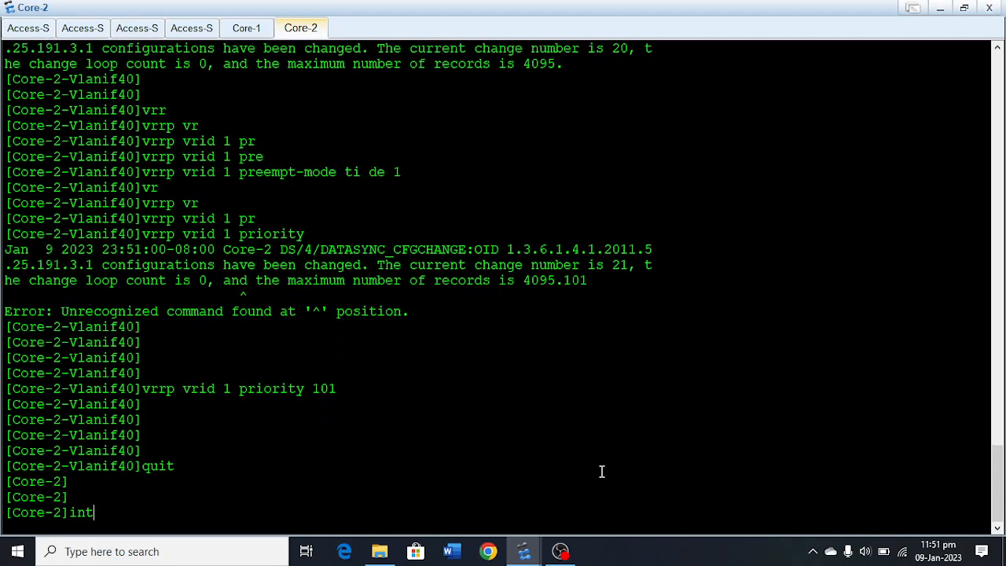
key("Tab")
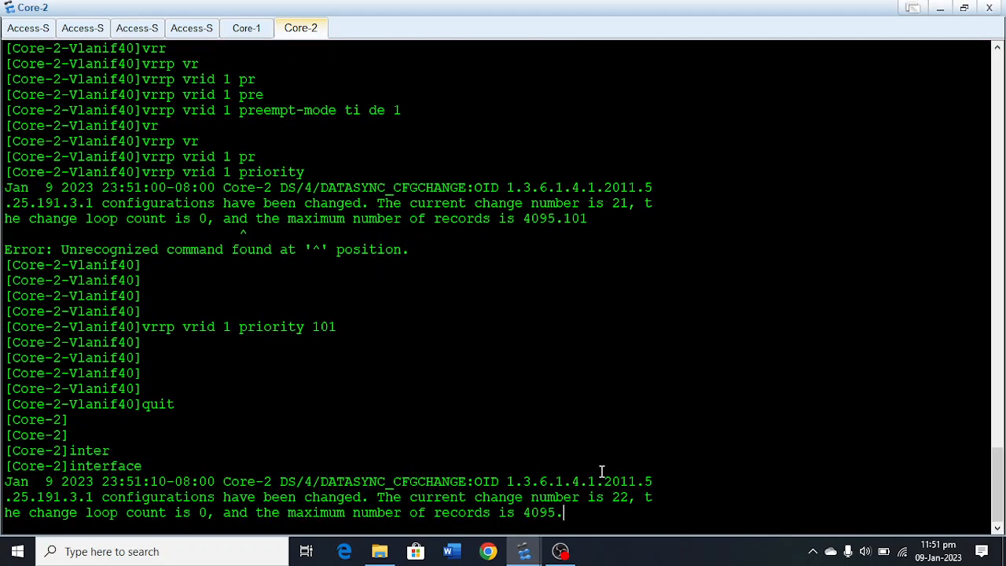
key("BackSpace")
key("BackSpace")
key("BackSpace")
key("BackSpace")
key("BackSpace")
key("BackSpace")
key("BackSpace")
key("BackSpace")
key("BackSpace")
key("Return")
key("Return")
key("Return")
key("Return")
key("Return")
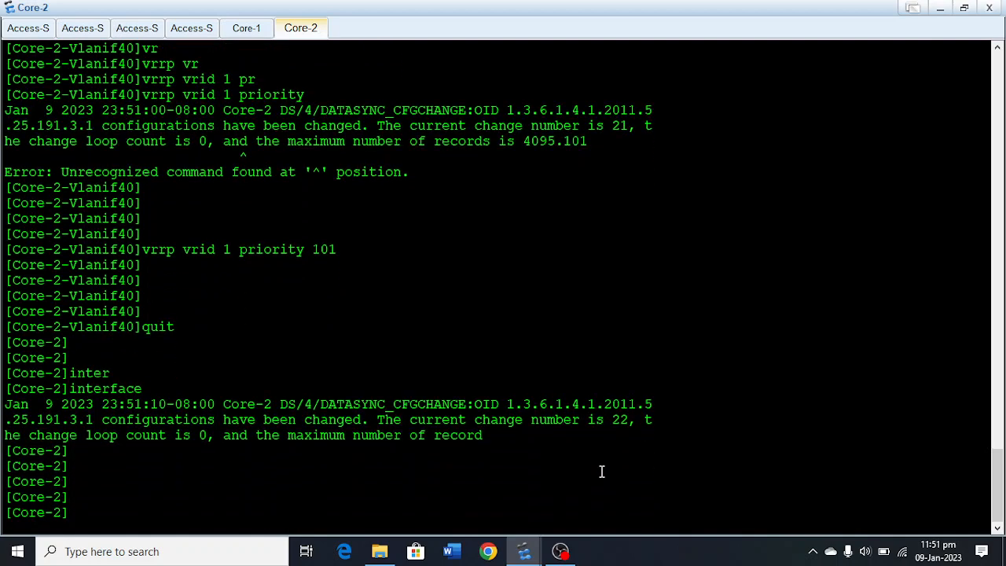
Create a port group on Core-2 with members GigabitEthernet 0/0/22 to GigabitEthernet 0/0/24.
type("po")
key("Tab")
key("BackSpace")
key("BackSpace")
key("BackSpace")
key("BackSpace")
key("BackSpace")
key("BackSpace")
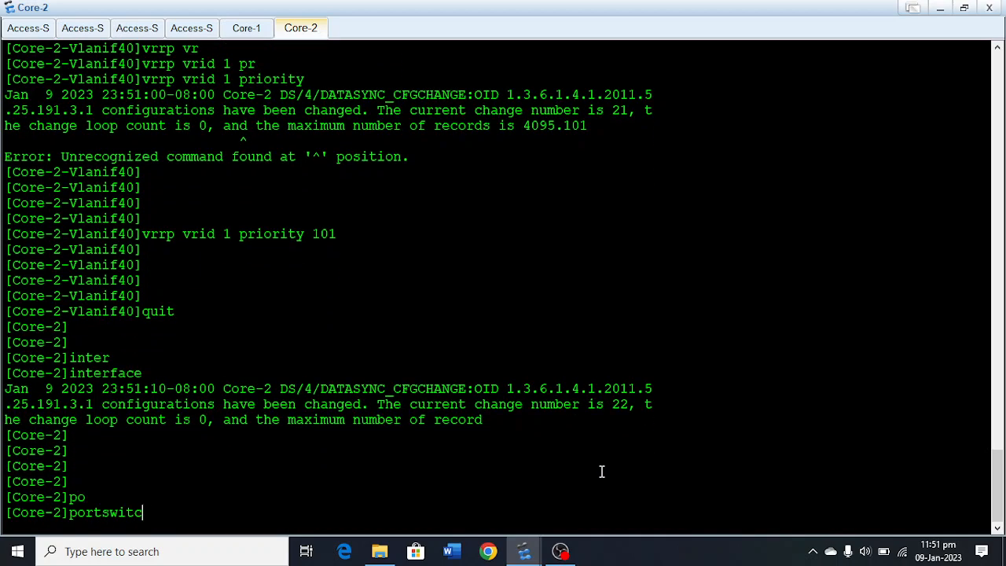
type("-g")
key("Tab")
type("g")
key("Tab")
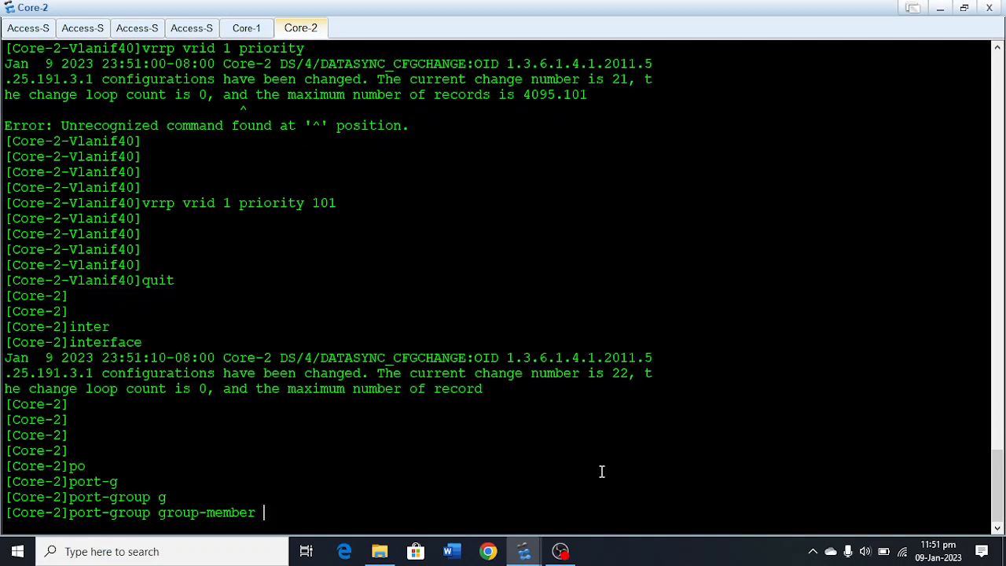
type("gi")
key("Tab")
type("0/")
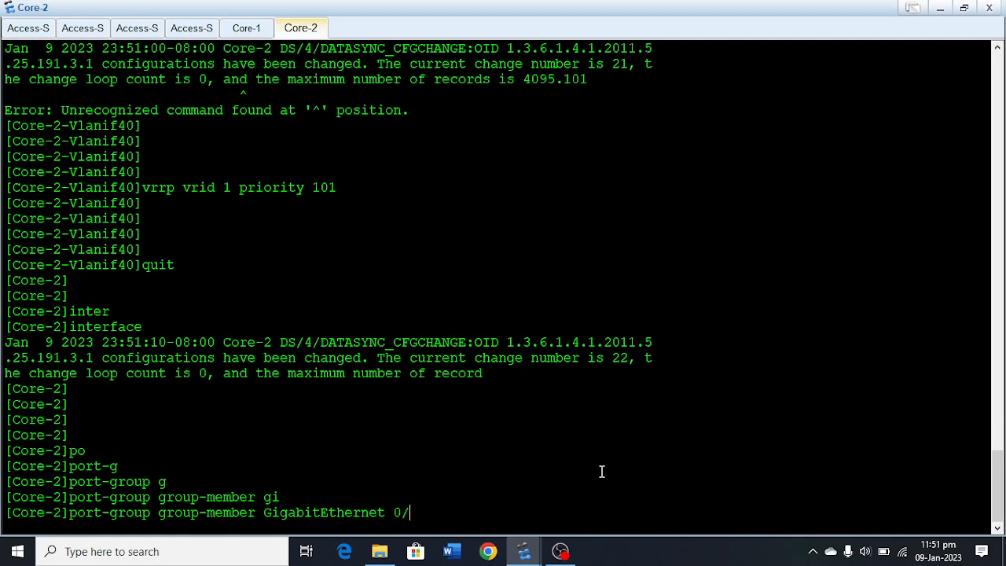
type("0/22 to Gi")
type("gabi")
key("Tab")
type("0/0/25")
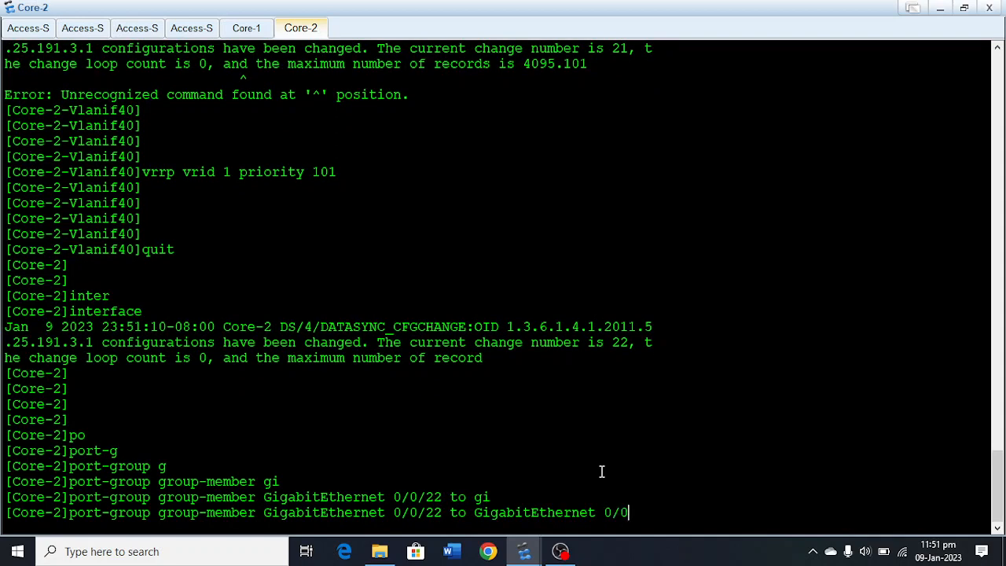
key("Return")
key("BackSpace")
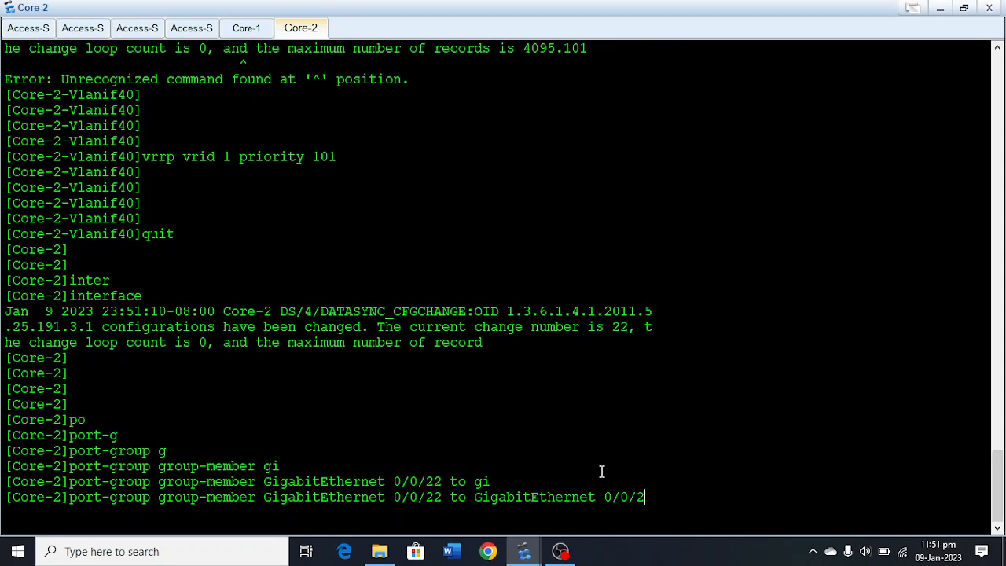
type("4")
key("Return")
key("Return")
key("Return")
key("Return")
key("Return")
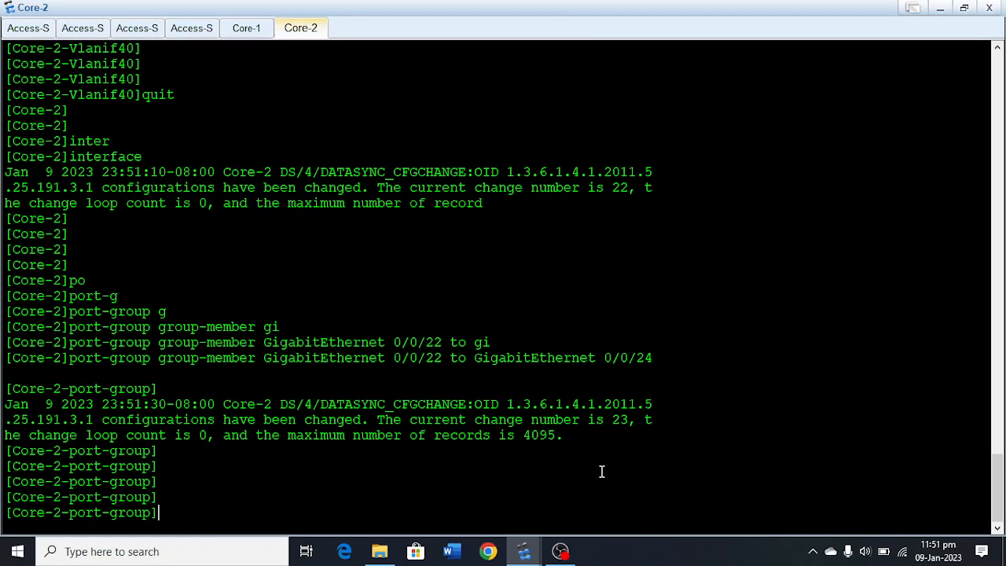
Set the link type of the ports in Core-2's port group to trunk.
type("po")
key("Tab")
type("li")
key("Tab")
type("t")
key("Tab")
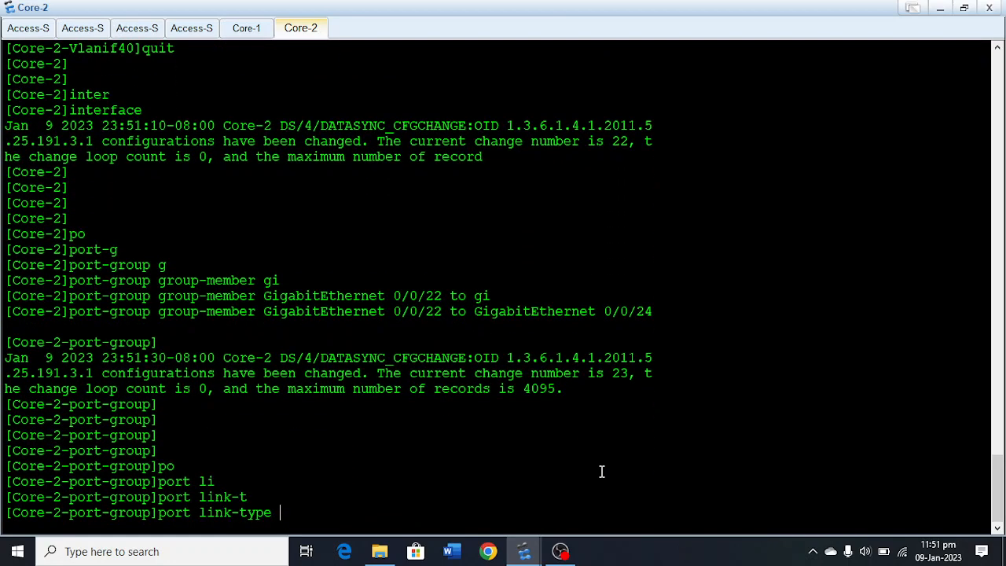
type("tr")
key("Tab")
key("Return")
key("Return")
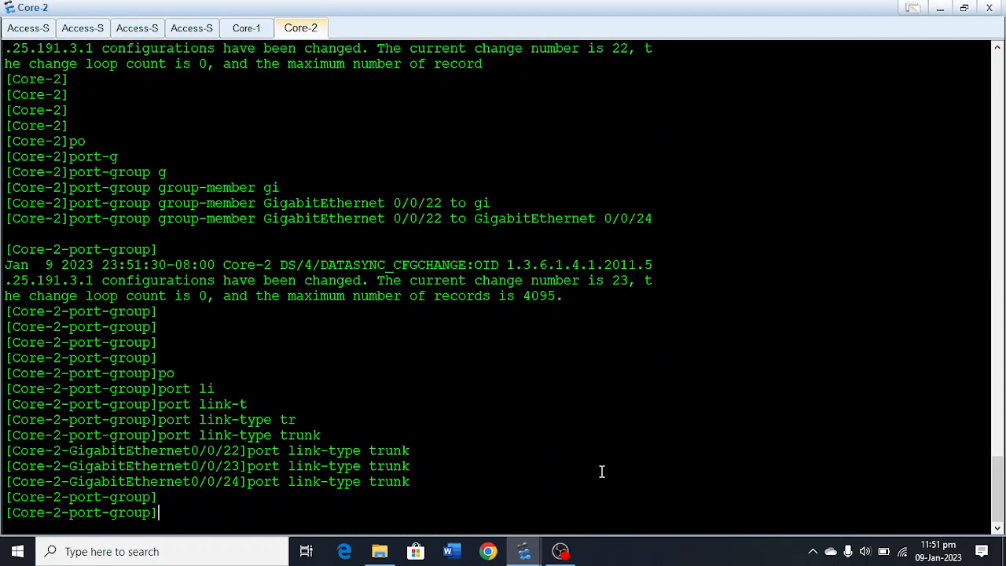
key("Return")
Allow VLANs 10, 20, 30 and 40 to pass through the trunk ports of Core-2's port group.
type("po")
key("Tab")
type("t")
key("Tab")
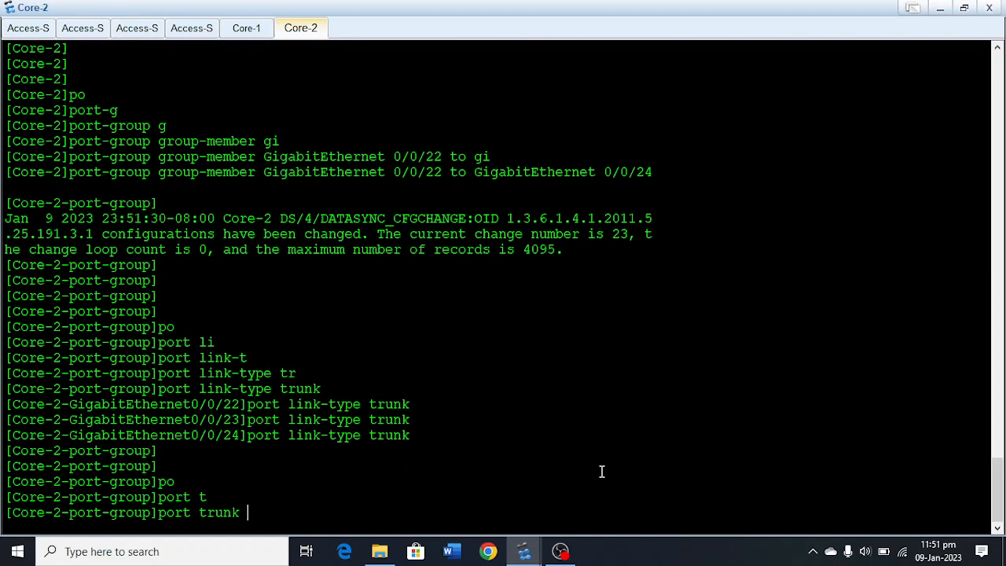
type("al")
key("Tab")
type("v")
key("Tab")
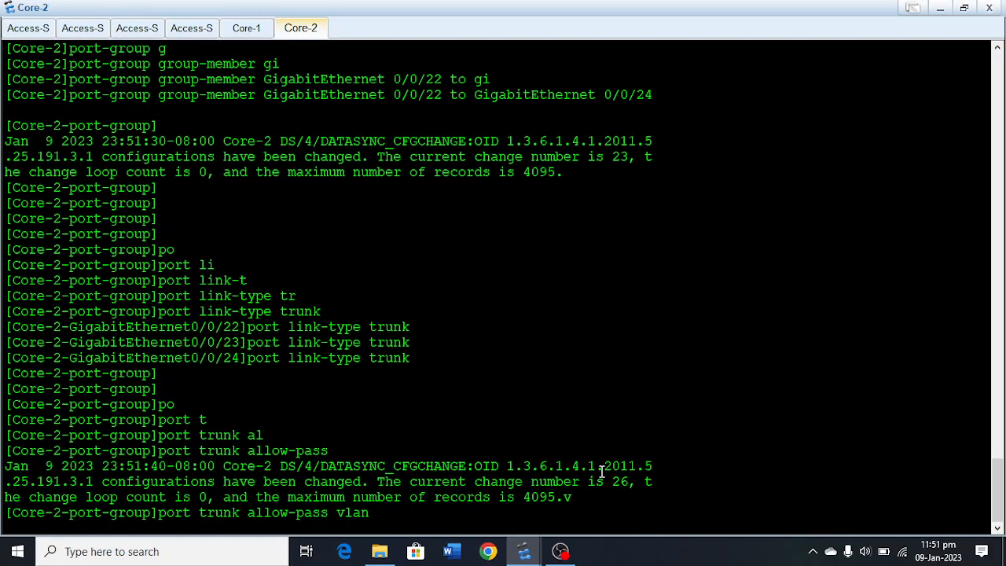
type("10 20 30 40")
key("Return")
Exit the port-group view and the system view to return to Core-2's user view.
key("Return")
key("Return")
key("Return")
key("Return")
key("Return")
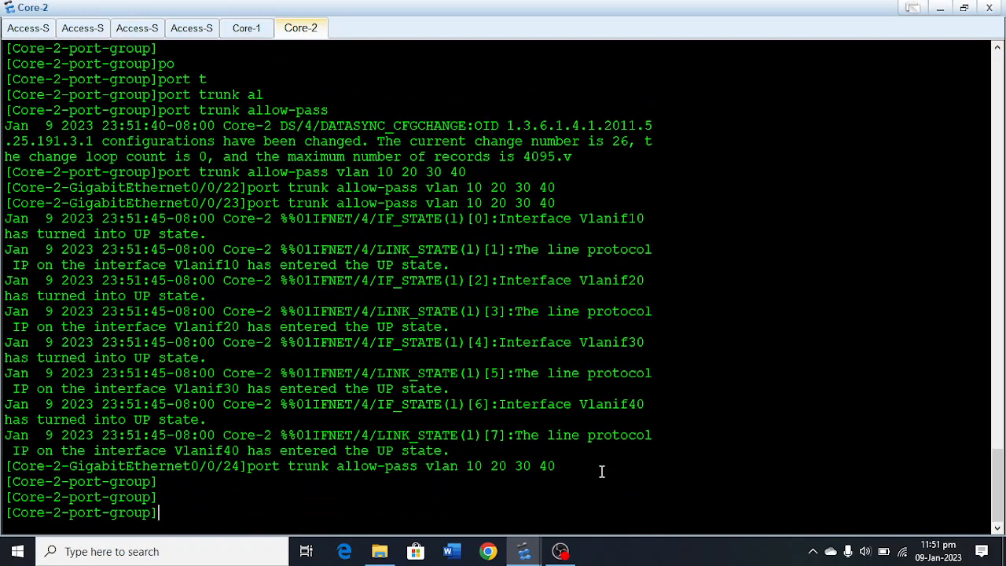
type("quit")
key("Return")
key("Return")
key("Return")
key("Return")
key("Return")
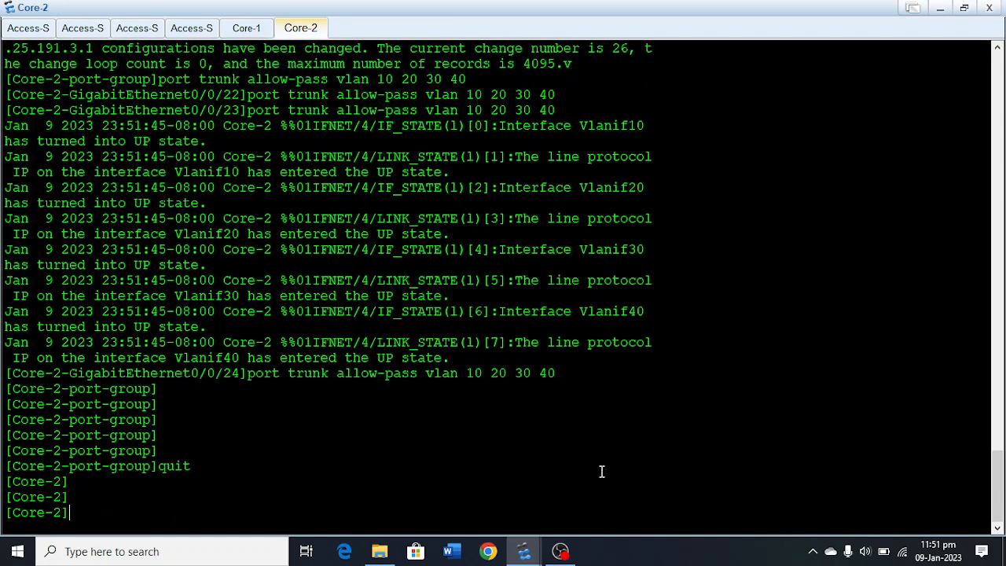
type("quit")
key("Return")
Save Core-2's current configuration to the device, confirming the write and accepting the default file name vrpcfg.zip.
type("s")
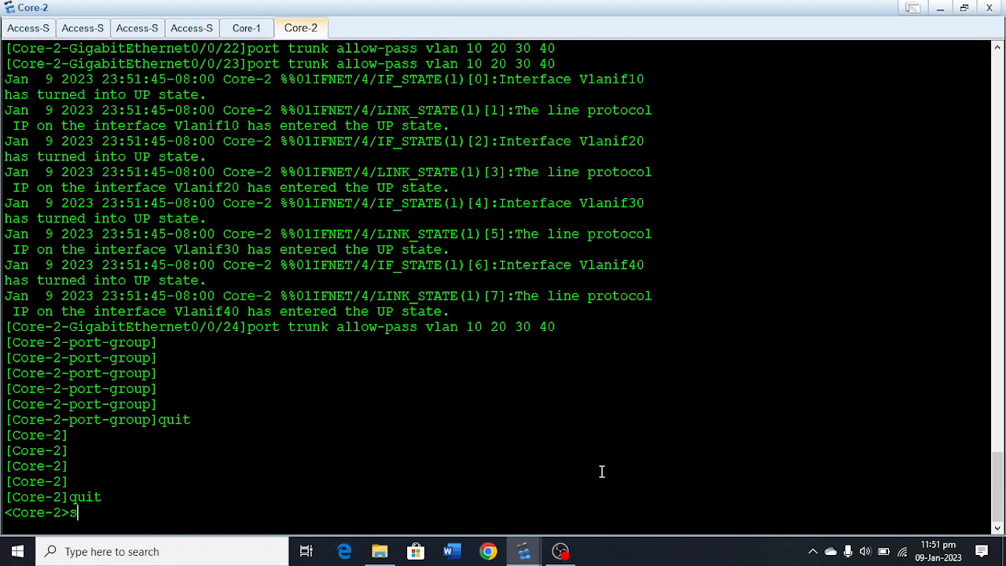
type("ave")
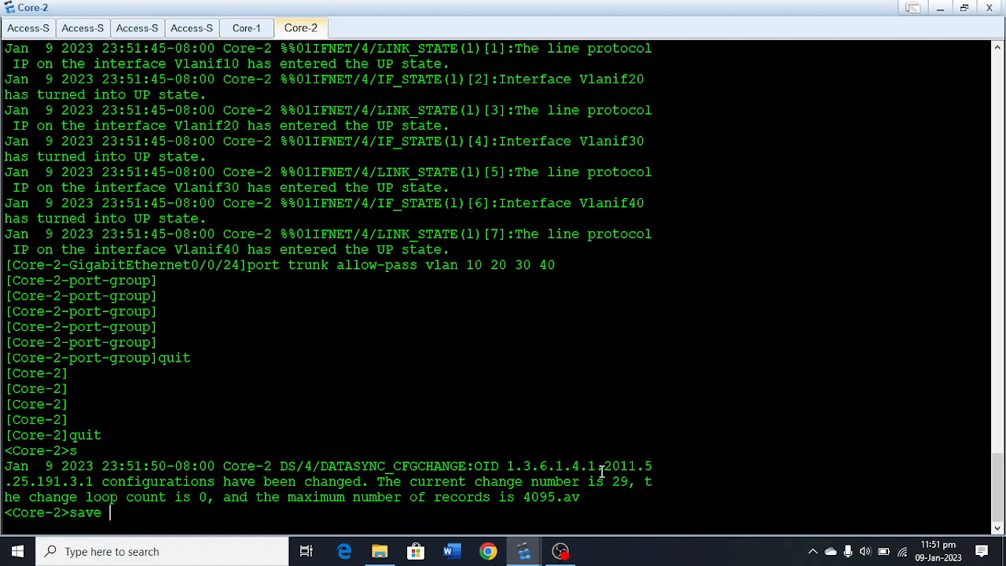
key("Return")
key("Return")
key("Return")
key("Return")
key("Return")
key("Return")
key("Return")
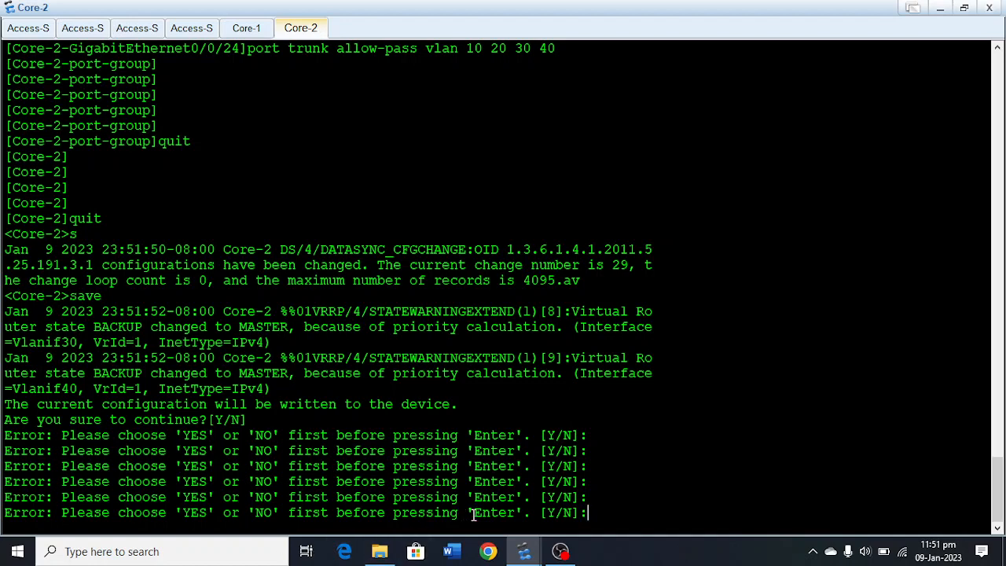
type("y")
key("Return")
key("Return")
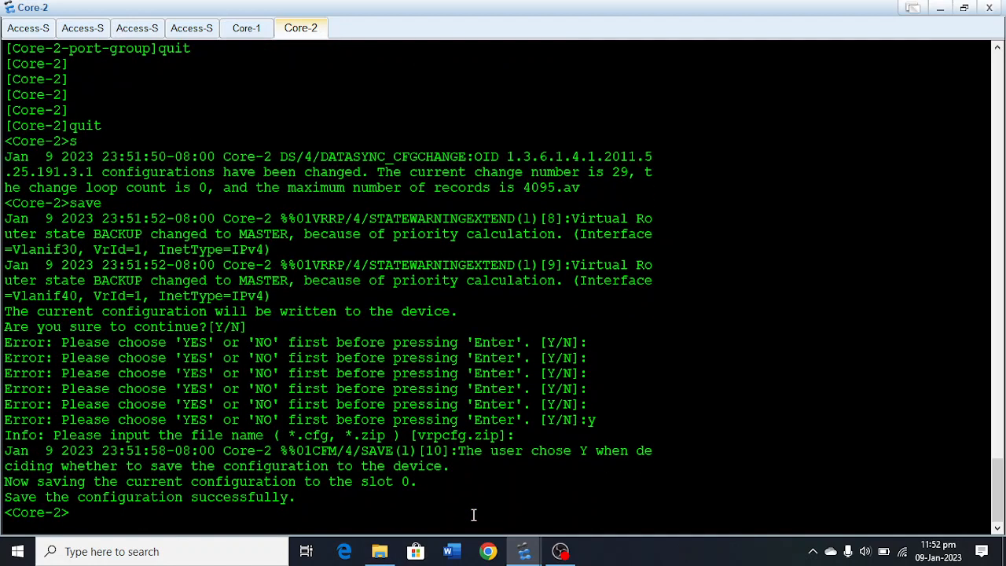
Ping 192.168.20.101 from PC1's command line and stop the ping after a few replies.
left_click(941, 7)
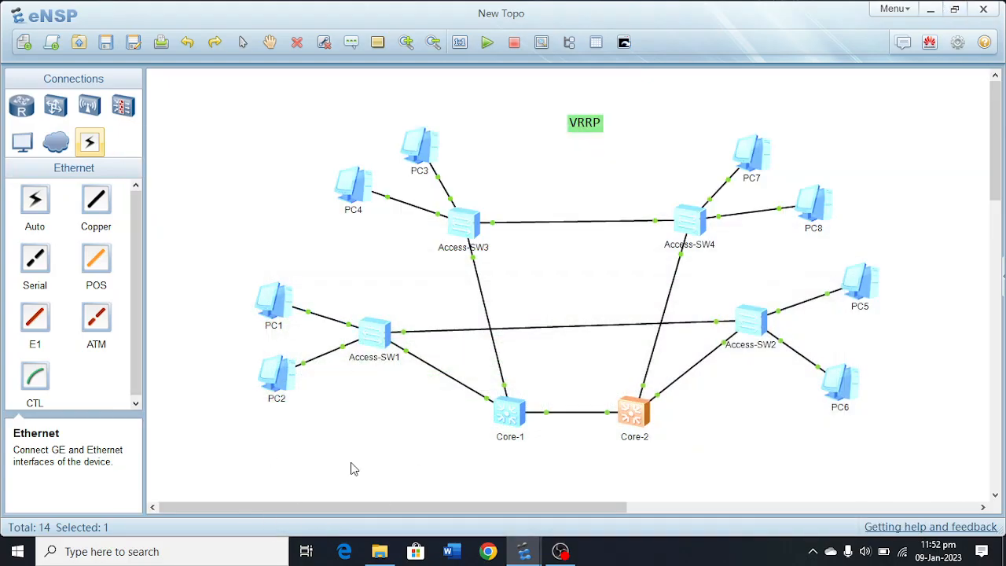
left_click(351, 470)
double_click(279, 312)
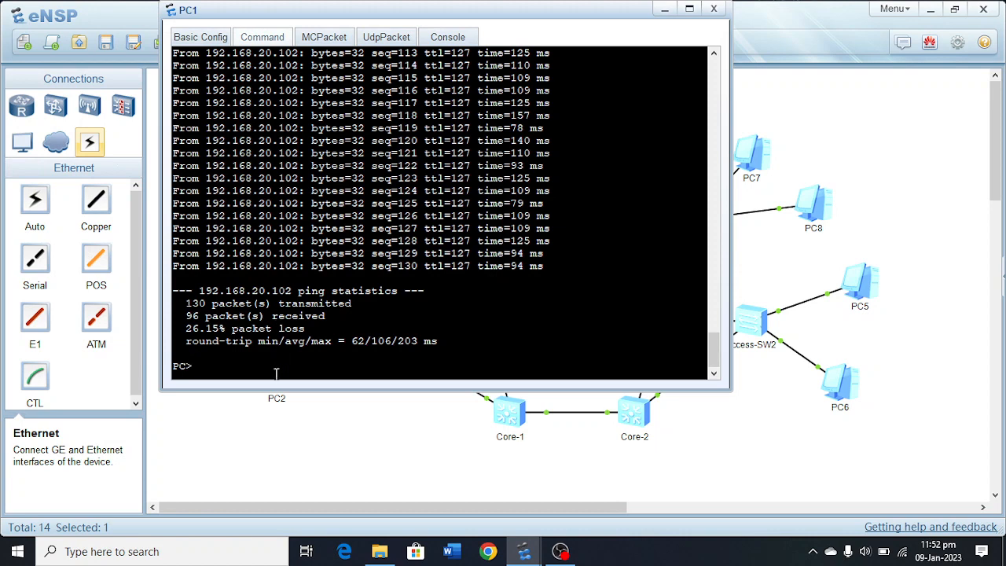
key("Up")
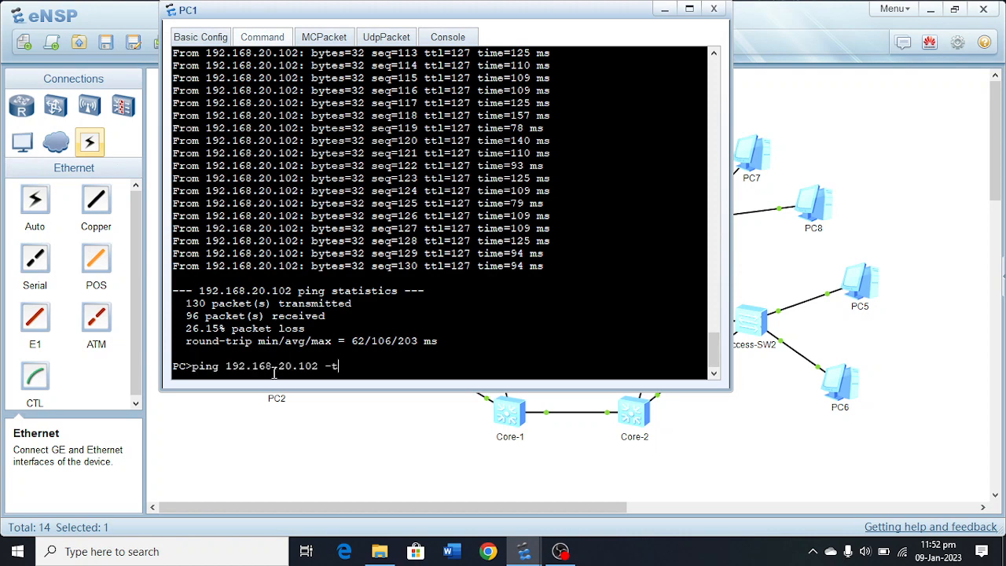
key("BackSpace")
key("BackSpace")
key("BackSpace")
key("BackSpace")
type("1")
key("Return")
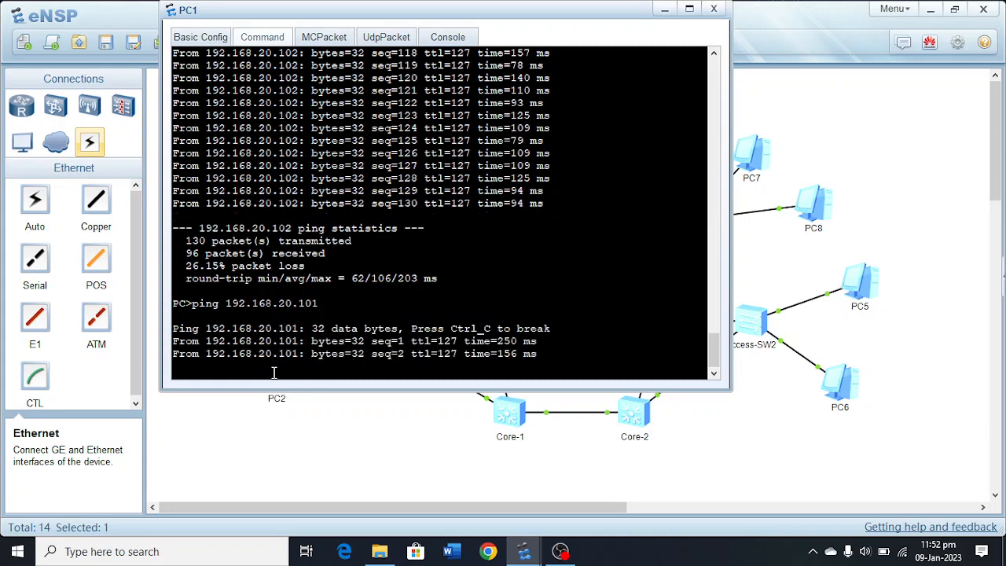
key("ctrl+c")
Ping 192.168.10.101 from PC1's command line.
key("Up")
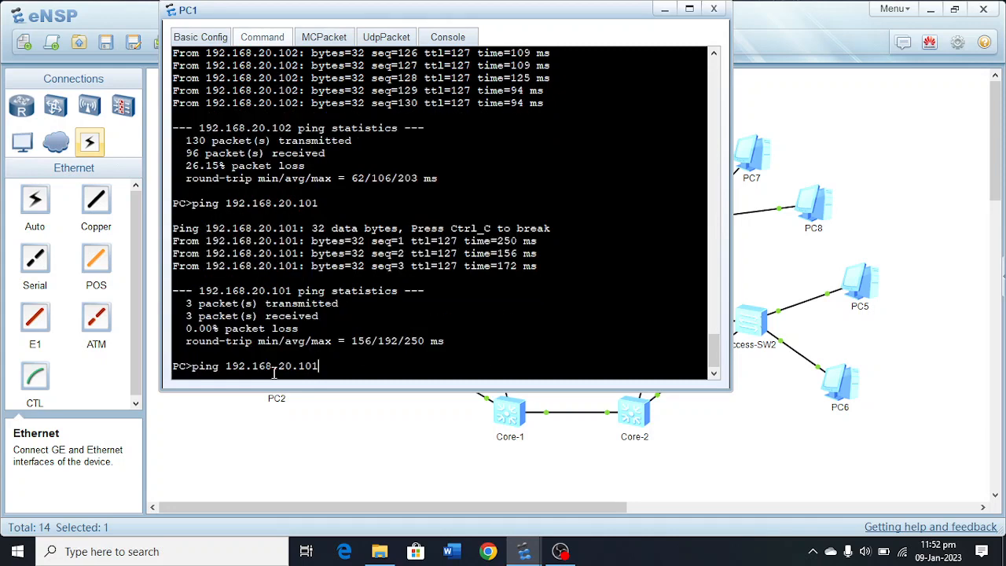
key("BackSpace")
key("BackSpace")
type("0")
key("BackSpace")
key("BackSpace")
key("BackSpace")
key("BackSpace")
type("10.101")
key("Return")
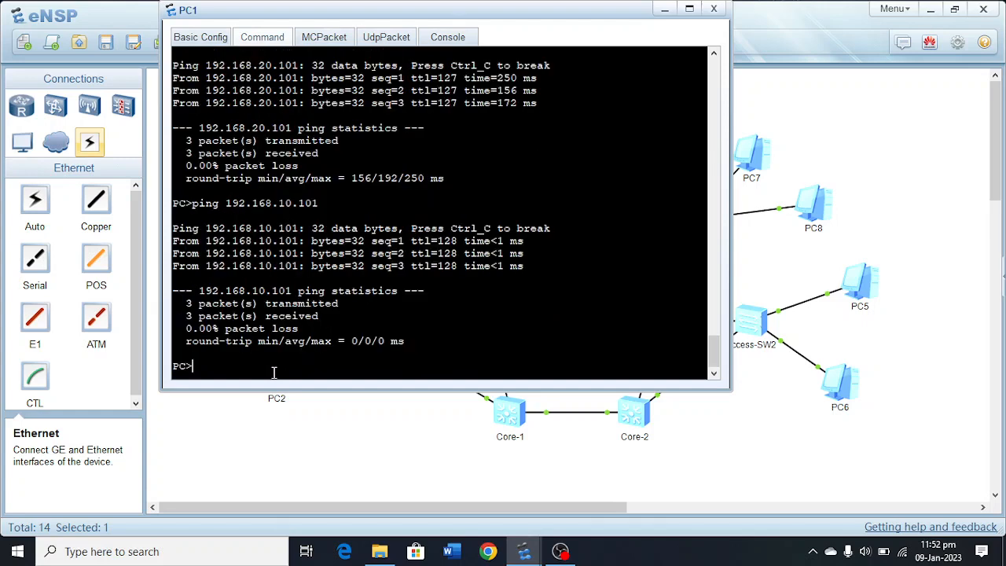
Ping 192.168.10.102 from PC1 to test connectivity within the same subnet.
key("Up")
key("BackSpace")
key("BackSpace")
type("02")
key("Return")
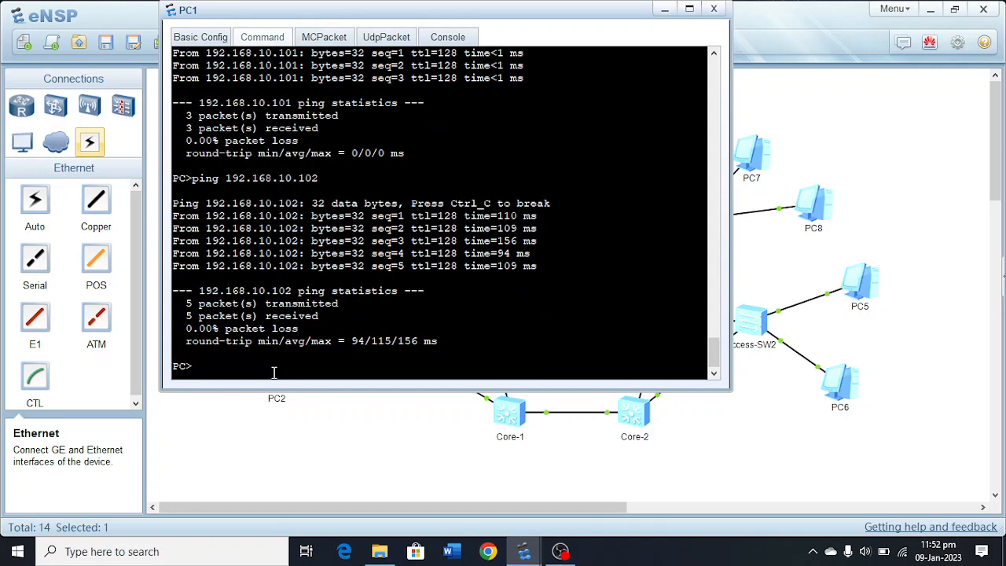
Ping 192.168.30.101 from PC1 and stop the ping after a couple of replies.
key("Up")
key("BackSpace")
key("BackSpace")
key("BackSpace")
key("BackSpace")
key("BackSpace")
key("BackSpace")
type("30.101")
key("Return")
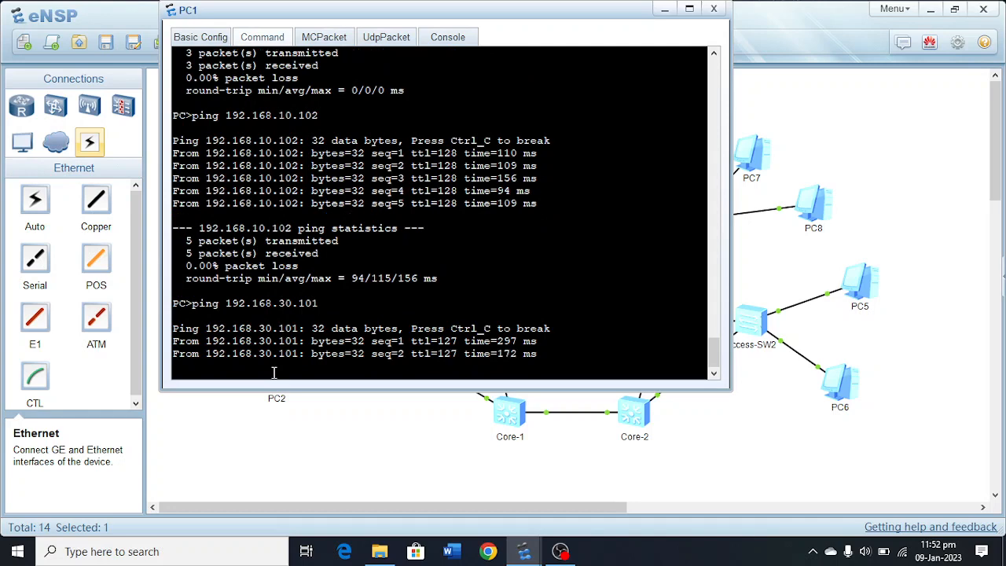
key("ctrl+c")
Ping 192.168.30.102 from PC1 and return to the topology view.
key("Up")
key("BackSpace")
key("BackSpace")
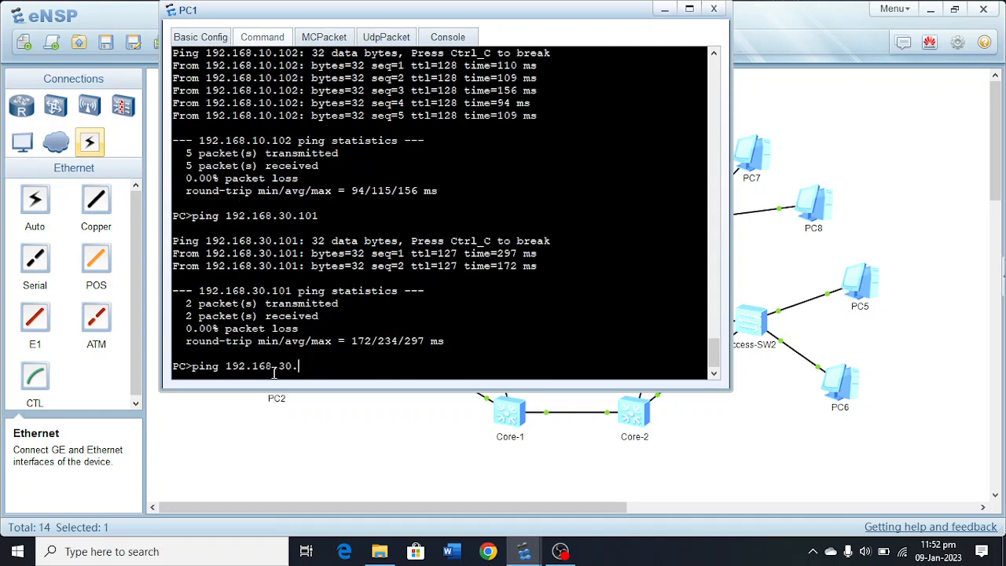
type("102")
key("Return")
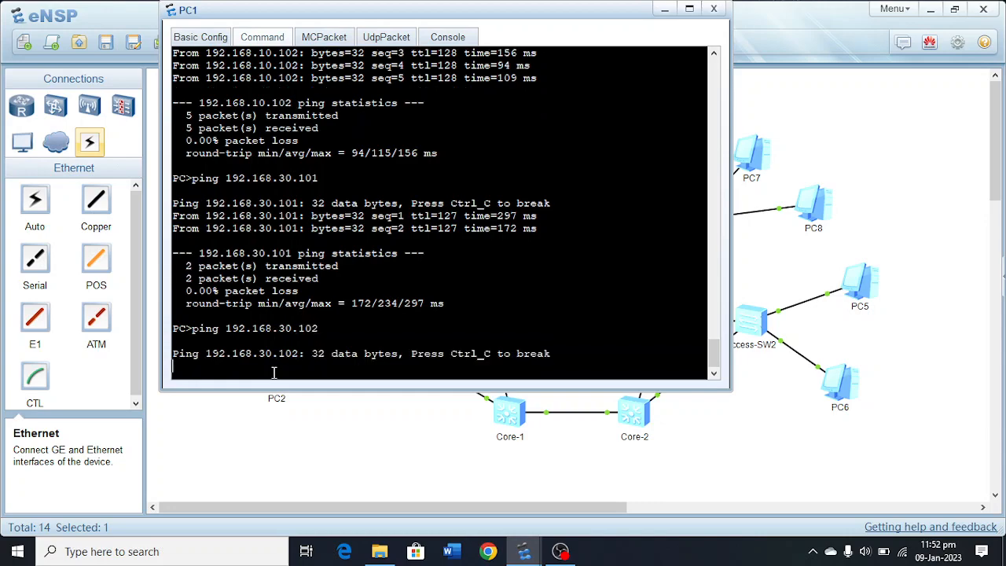
left_click(668, 10)
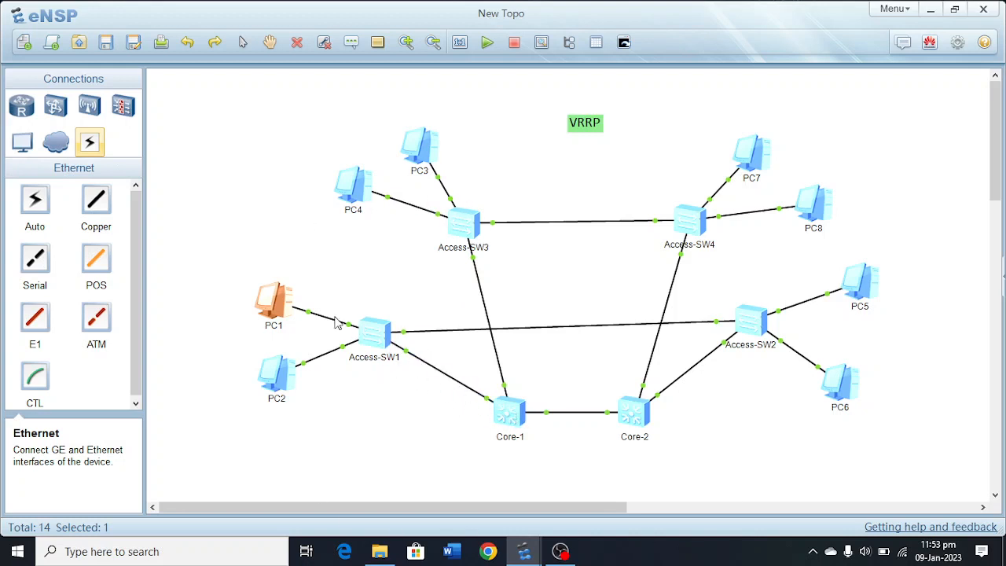
Reopen PC1's command line and start a continuous ping to 192.168.10.102 with the -t option.
double_click(268, 303)
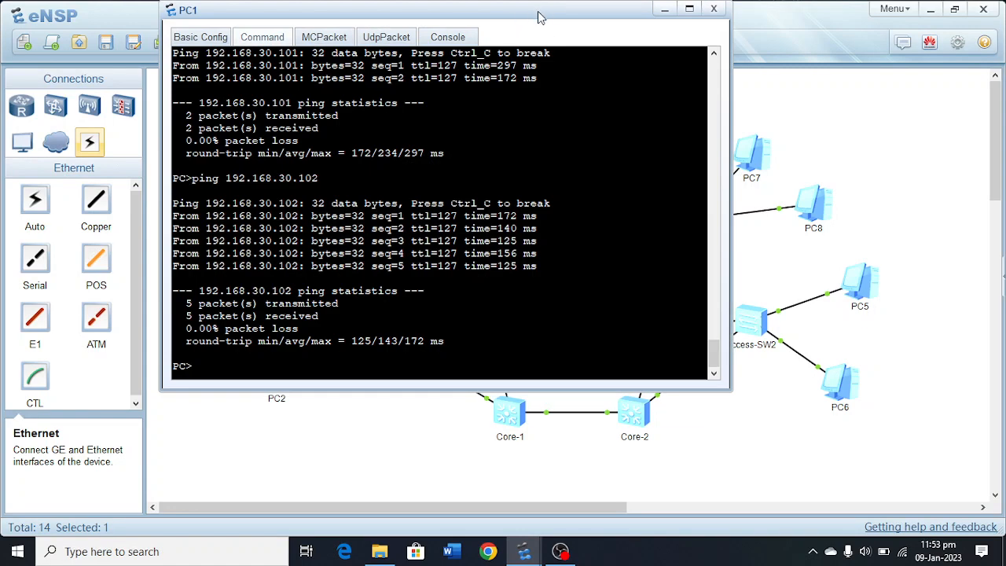
left_click_drag(542, 13, 456, 492)
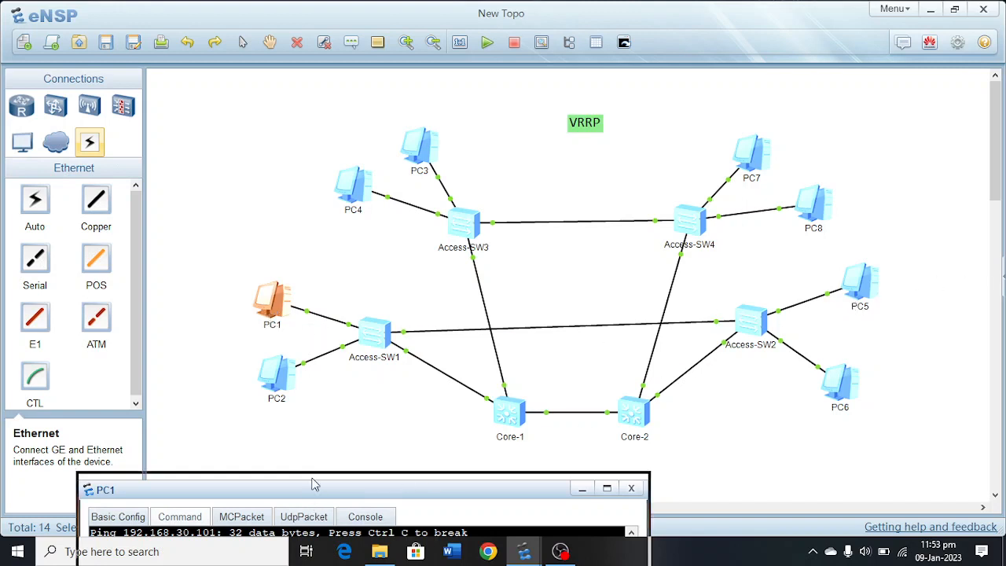
left_click_drag(312, 487, 349, 125)
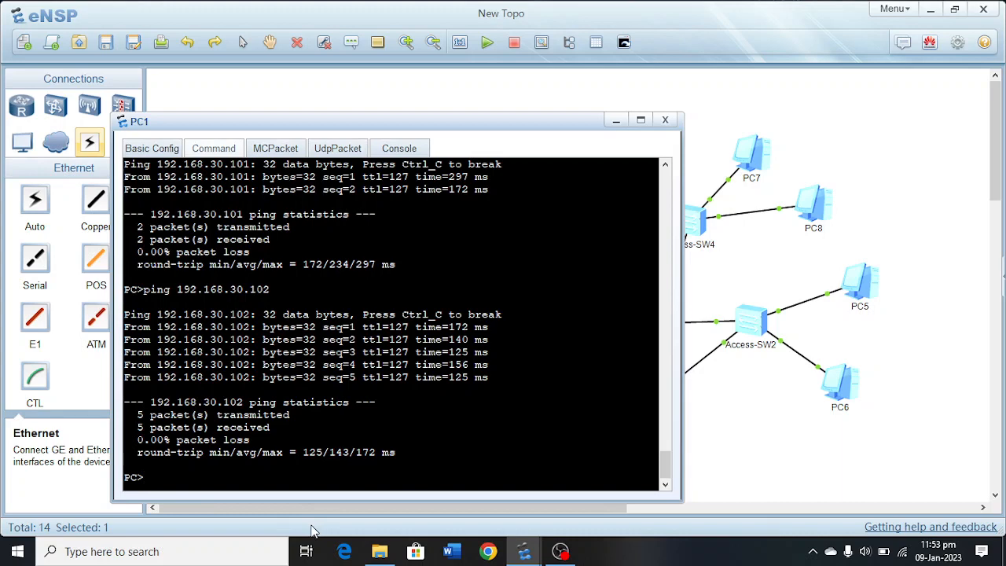
type("ping 192.168.10.102")
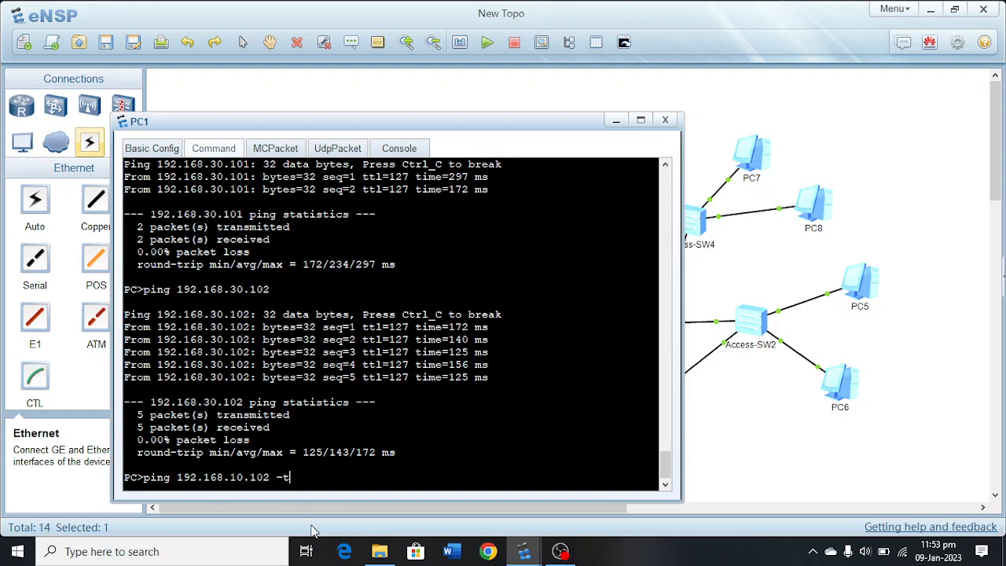
type(" -t")
key("Return")
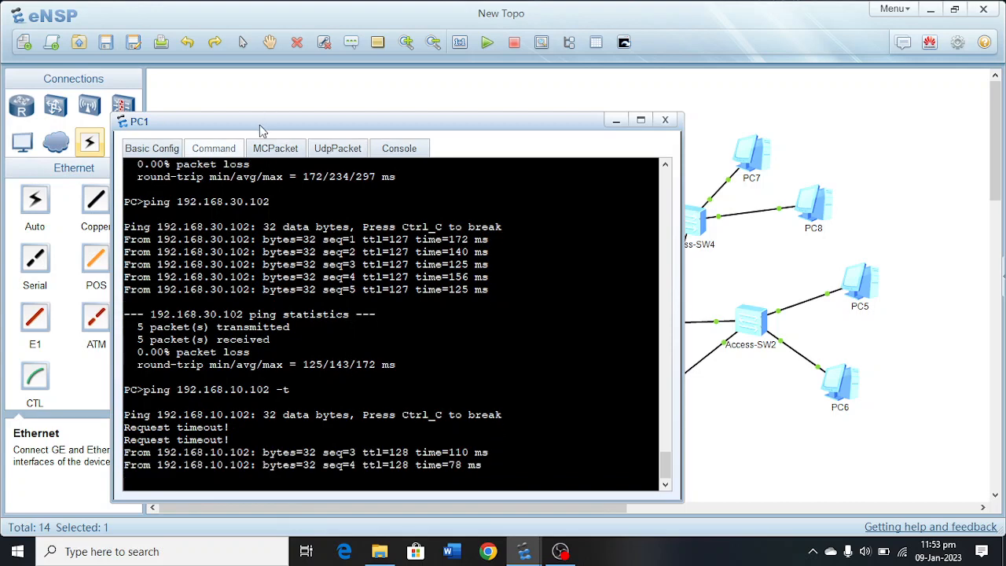
Move PC1's window clear of the core switches and stop the Core-1 device to simulate a failure.
left_click_drag(260, 127, 588, 132)
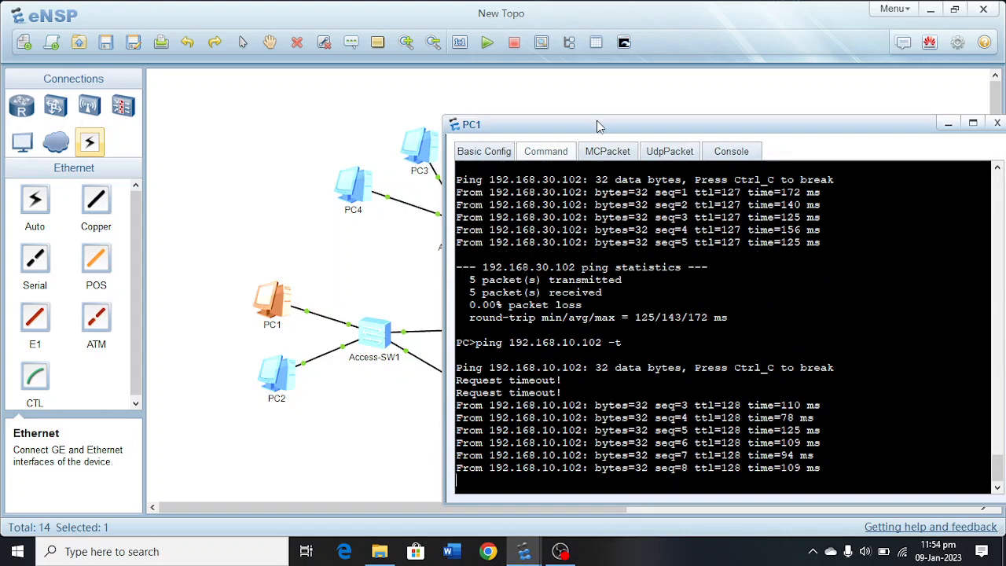
left_click_drag(597, 120, 763, 106)
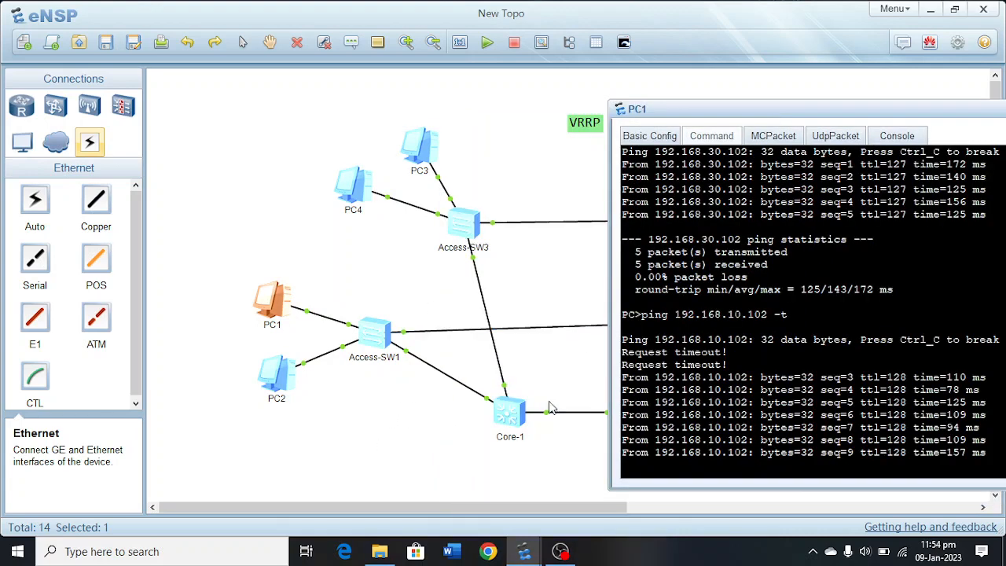
right_click(510, 423)
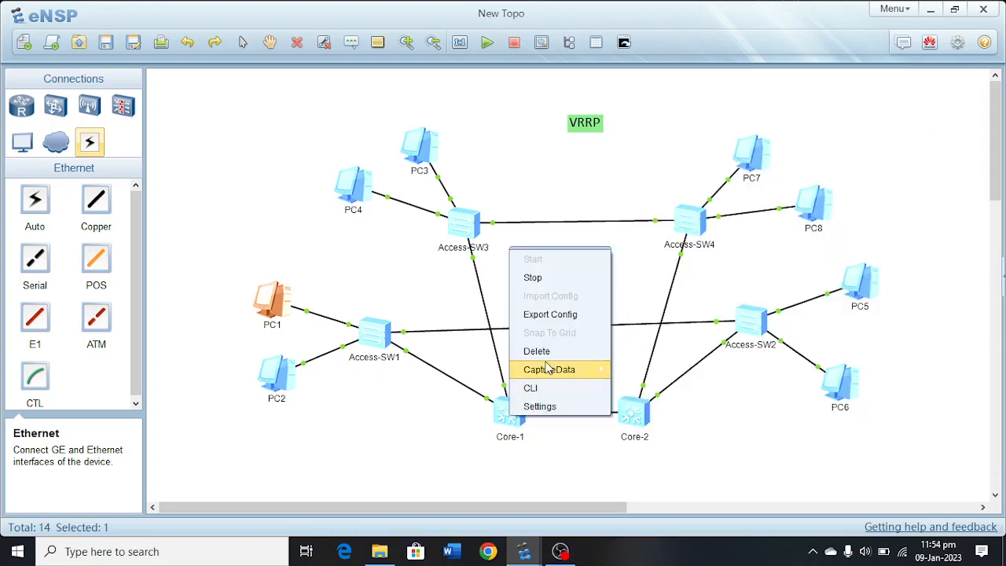
left_click(534, 278)
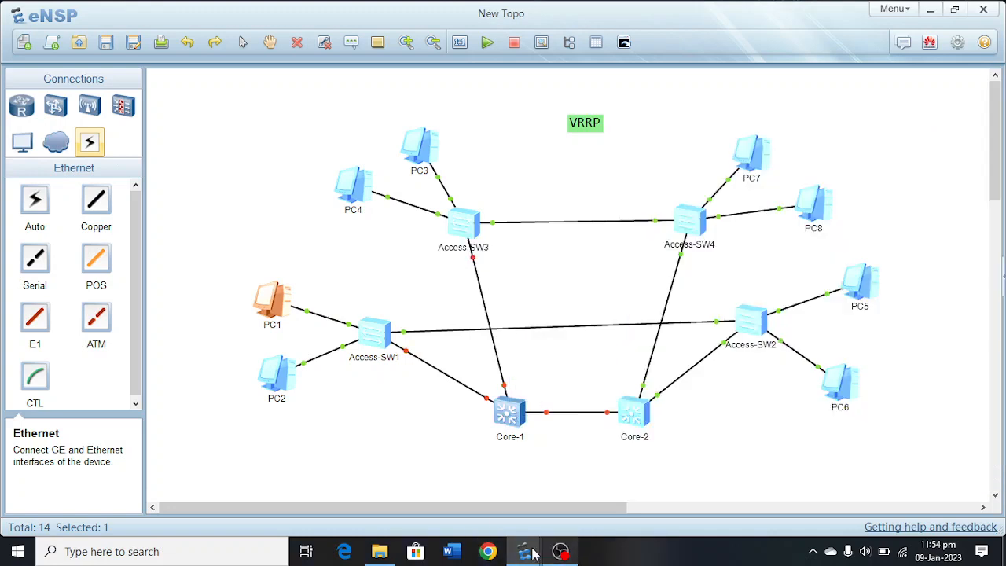
Watch PC1's continuous ping to 192.168.10.102 while Core-1 is stopped, then minimize the PC1 window.
mouse_move(524, 551)
left_click(536, 503)
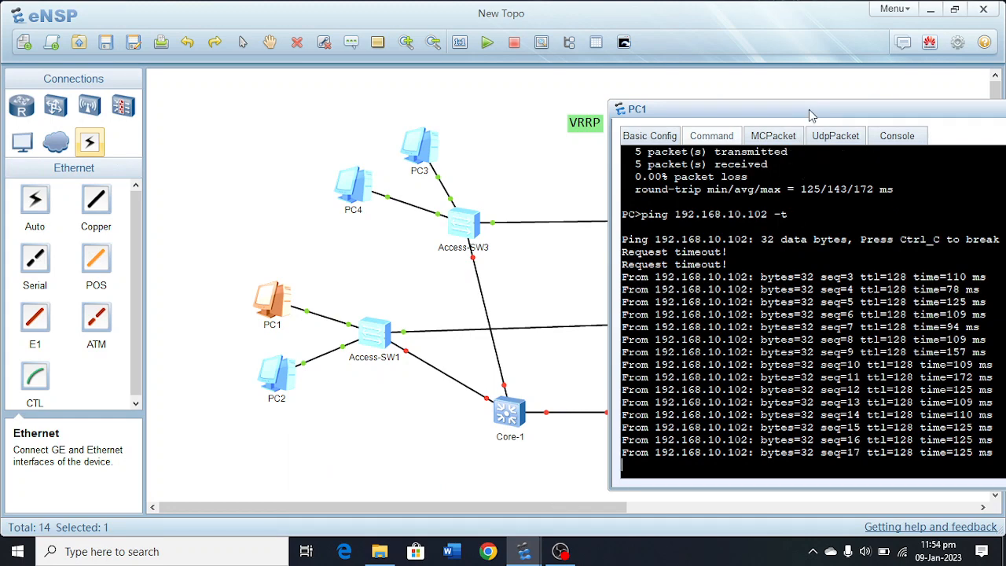
left_click_drag(810, 115, 385, 57)
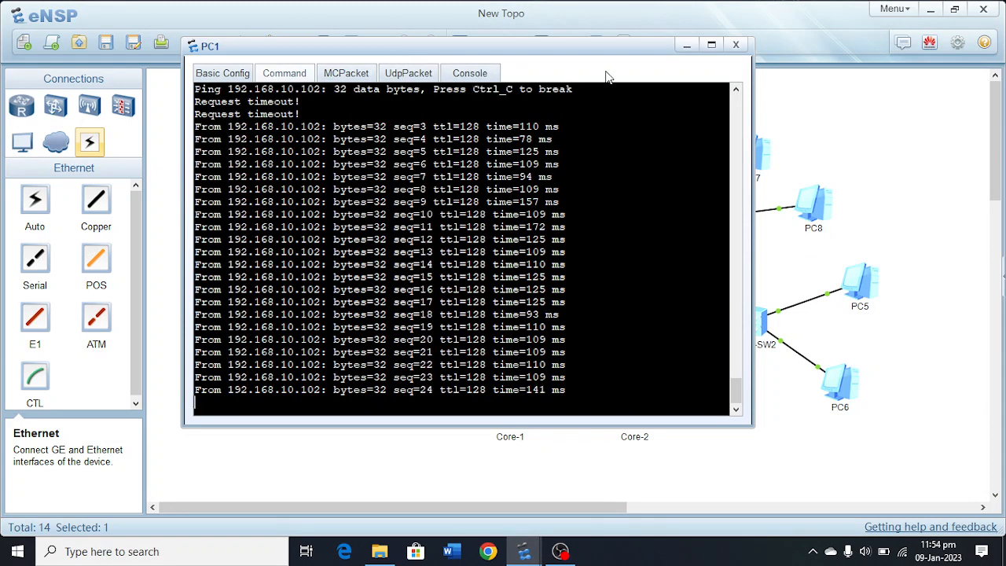
left_click(687, 51)
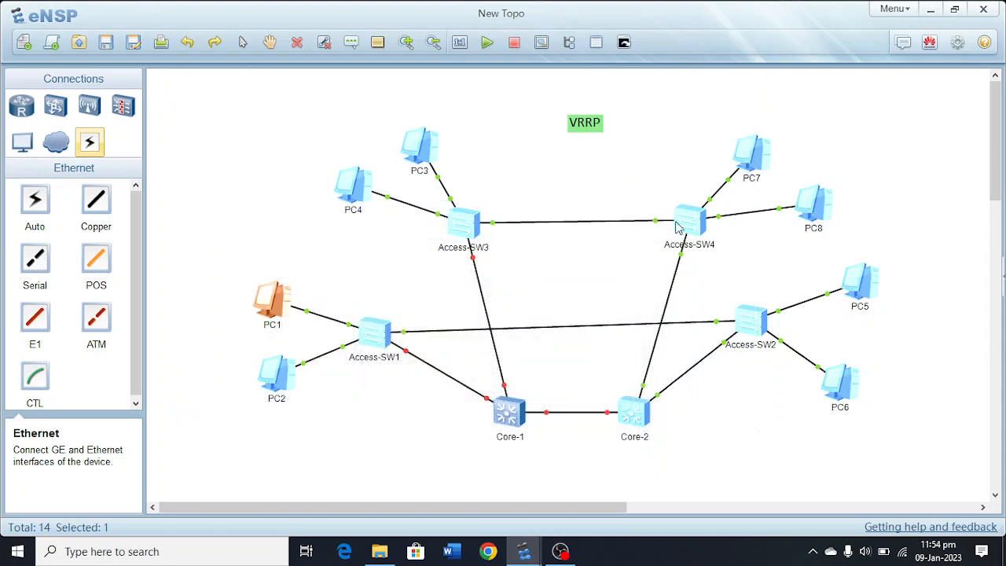
Open Core-2's command line and show the brief VRRP status with display vrrp brief.
double_click(632, 412)
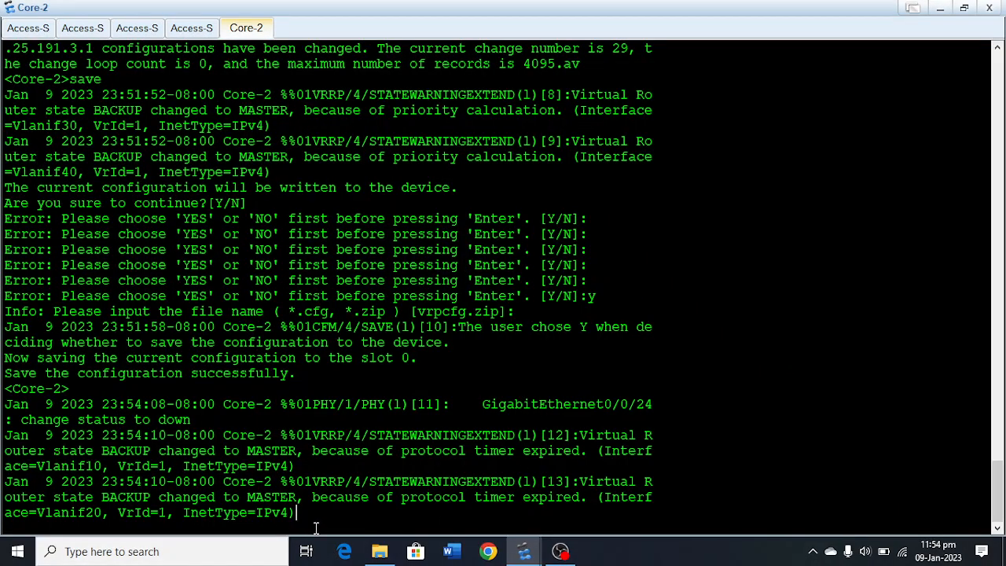
key("Return")
key("Return")
key("Return")
key("Return")
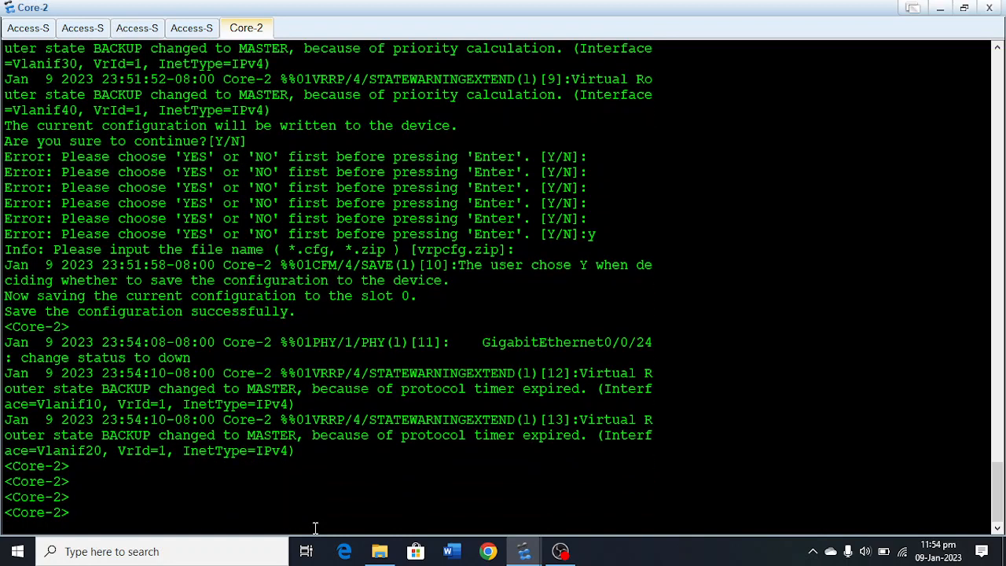
type("dis")
key("Tab")
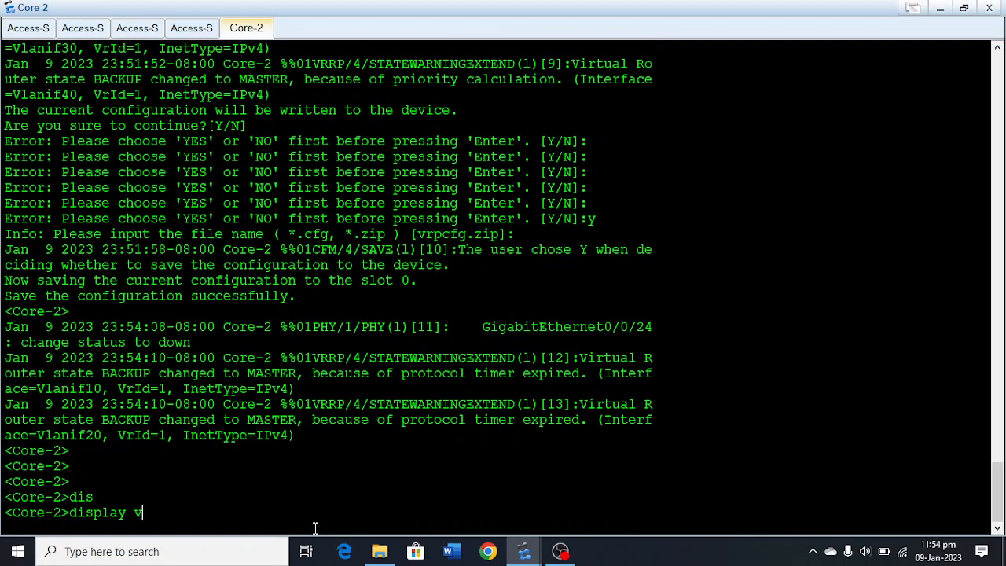
type("vr")
key("Tab")
type("br")
key("Tab")
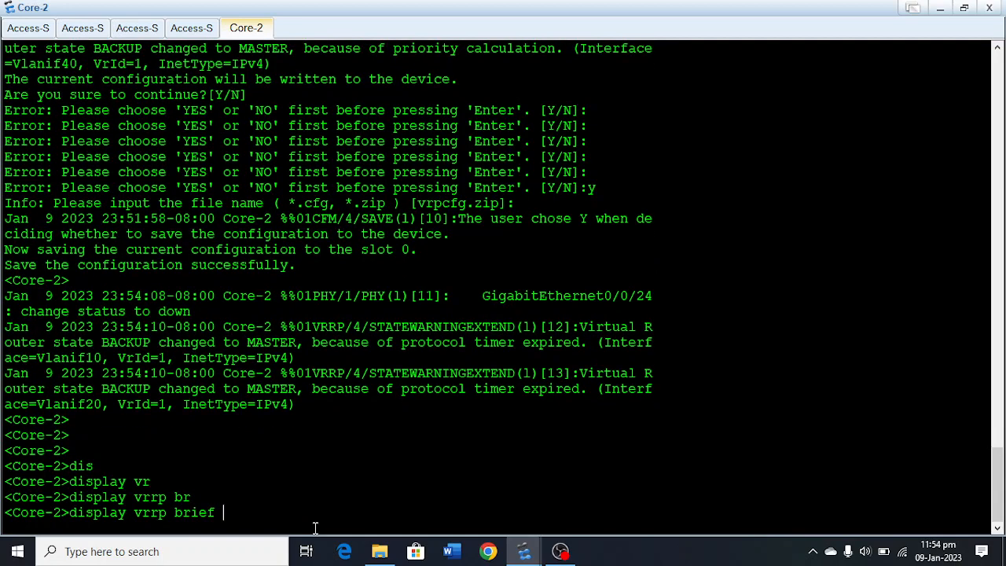
key("Return")
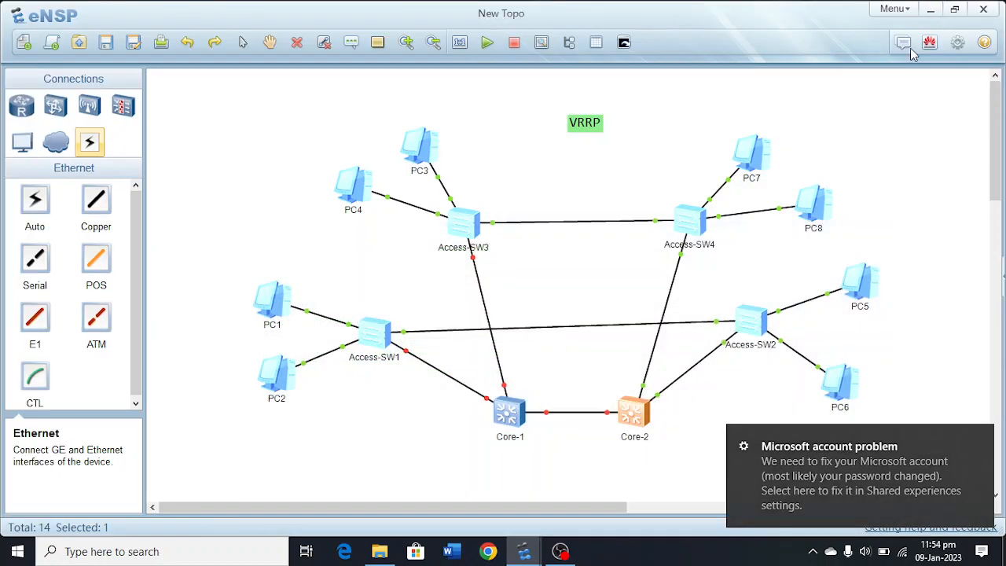
Return to the topology and start the Core-1 device again.
left_click(940, 7)
right_click(513, 425)
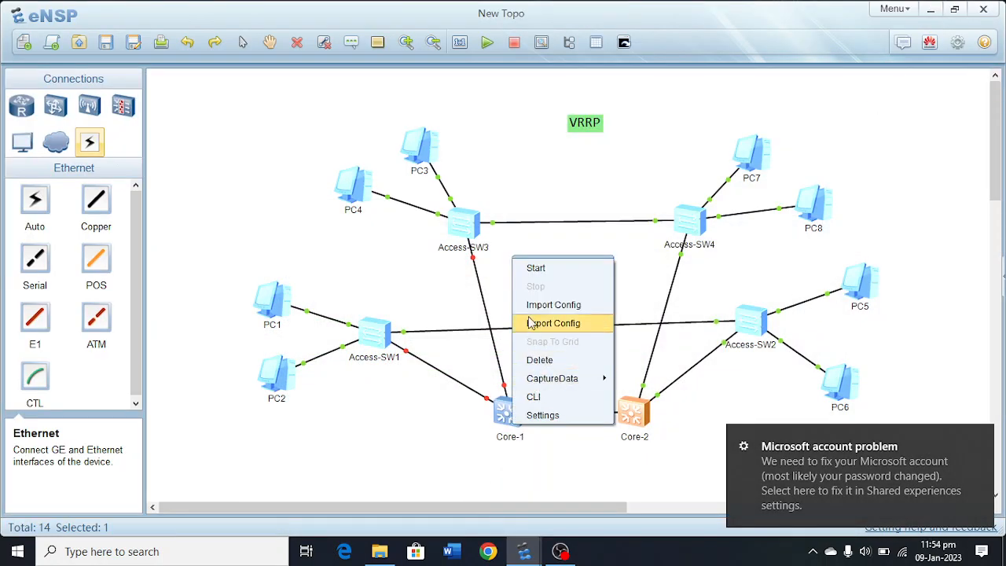
left_click(560, 271)
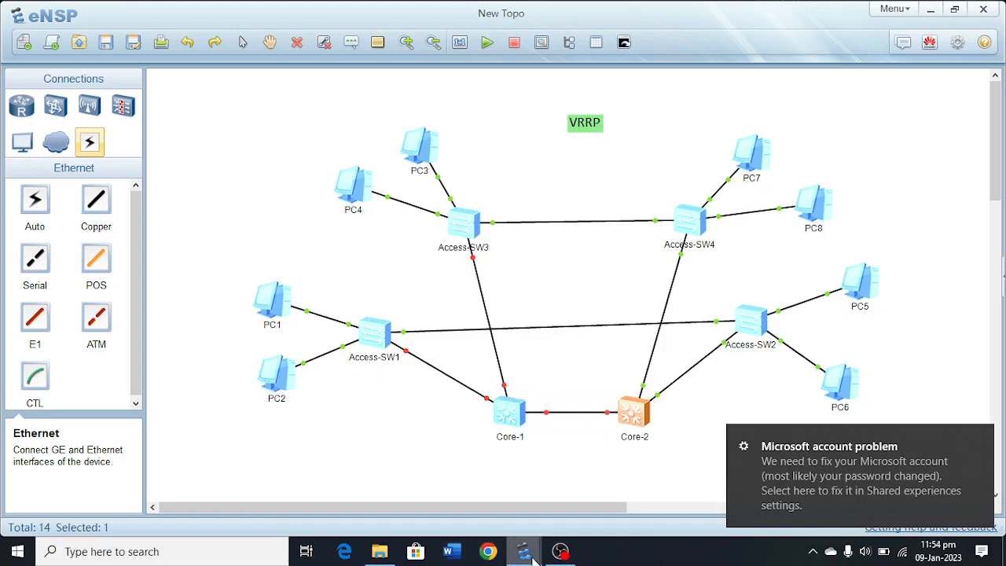
Arrange the PC1 and Core-2 windows side by side to watch the continuous ping and Core-2's log while Core-1 restarts.
mouse_move(526, 553)
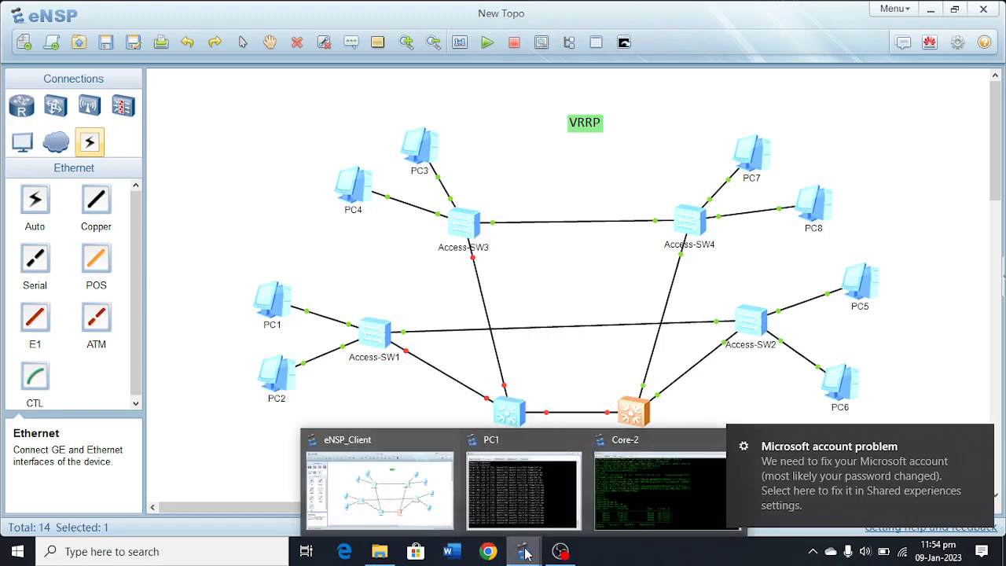
left_click(524, 504)
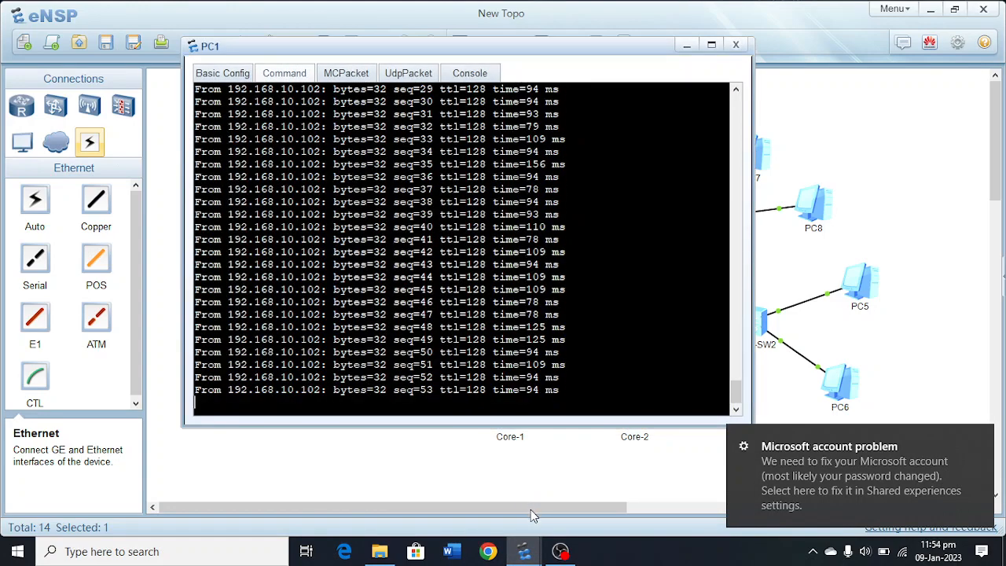
mouse_move(526, 559)
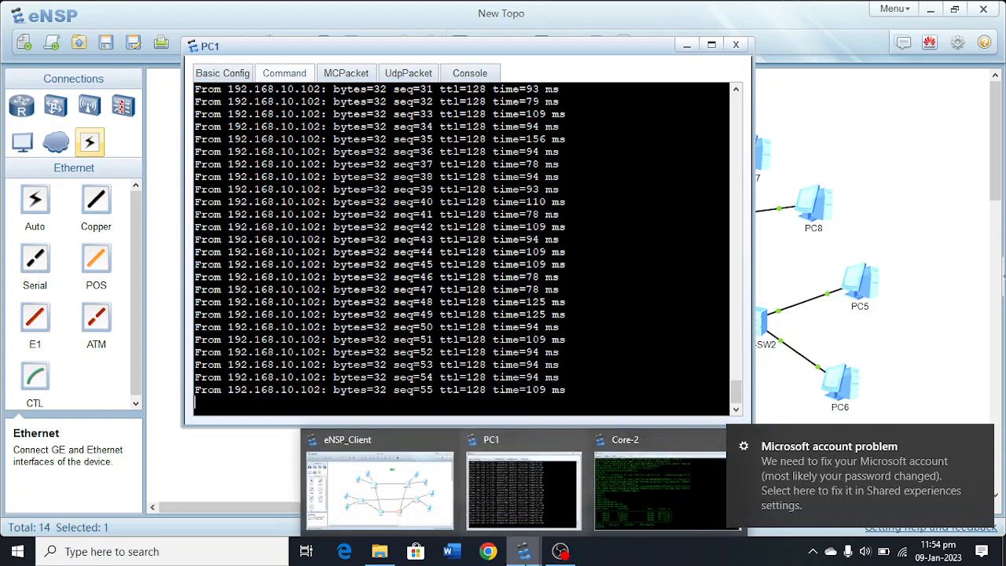
left_click(629, 503)
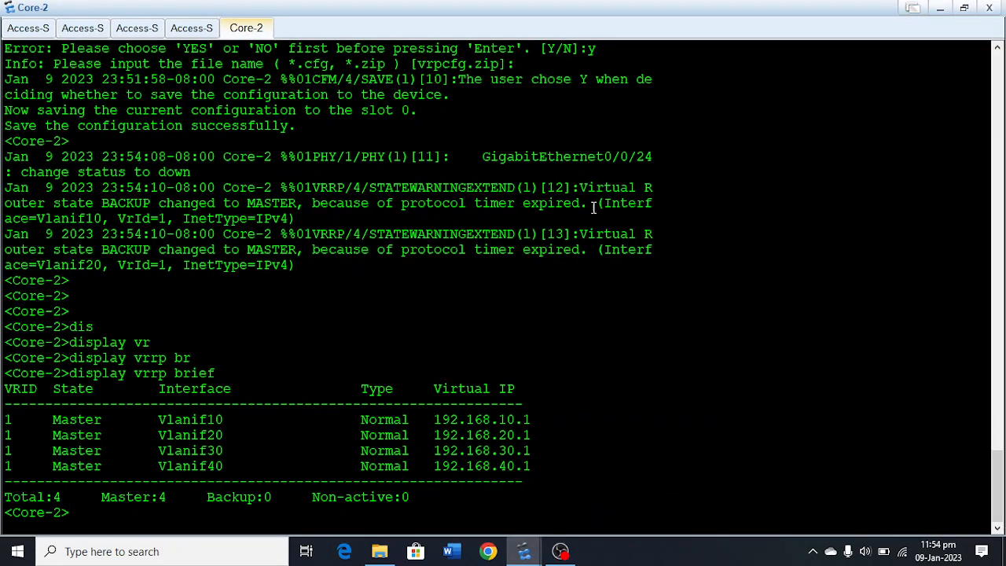
left_click(964, 9)
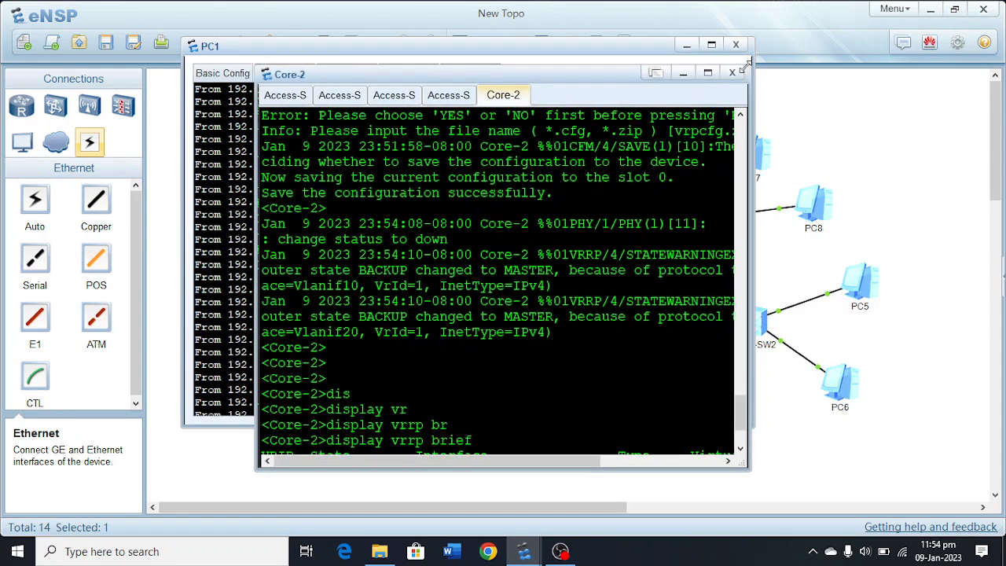
left_click_drag(387, 72, 652, 77)
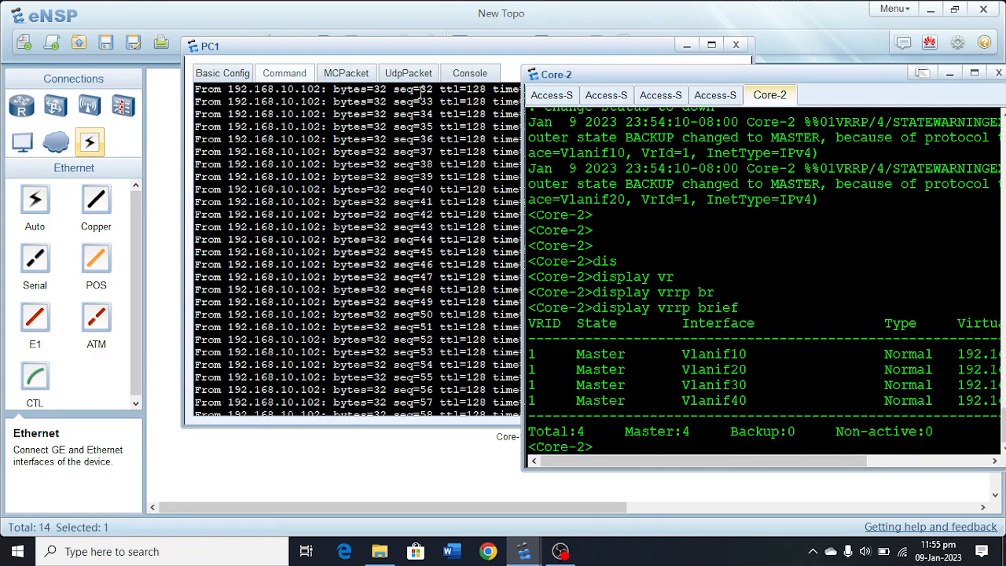
left_click_drag(446, 44, 250, 7)
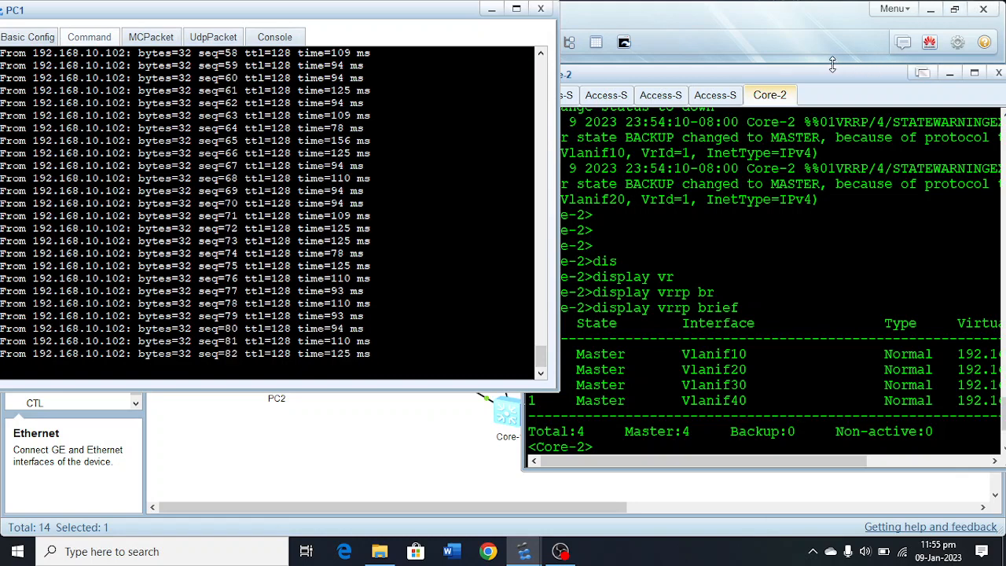
left_click_drag(815, 81, 769, 81)
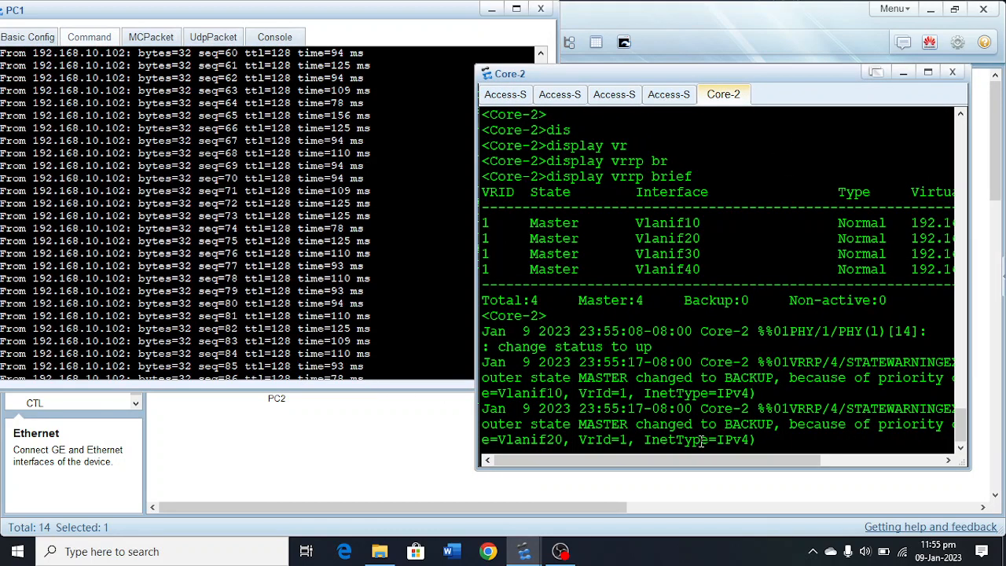
Maximize Core-2's command line, show its brief VRRP status again with display vrrp brief, and minimize the window.
left_click(927, 72)
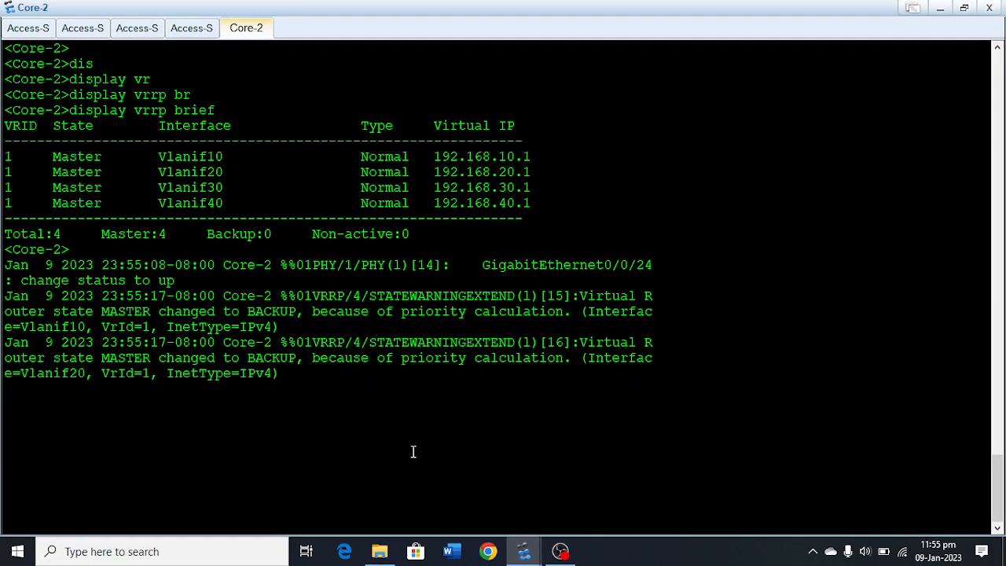
key("Return")
key("Return")
key("Return")
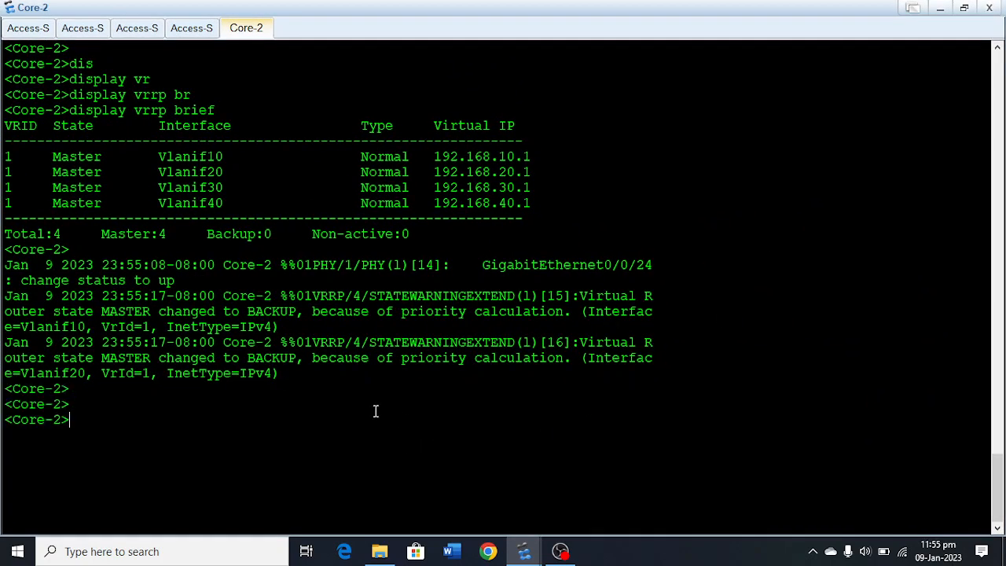
key("Up")
key("Return")
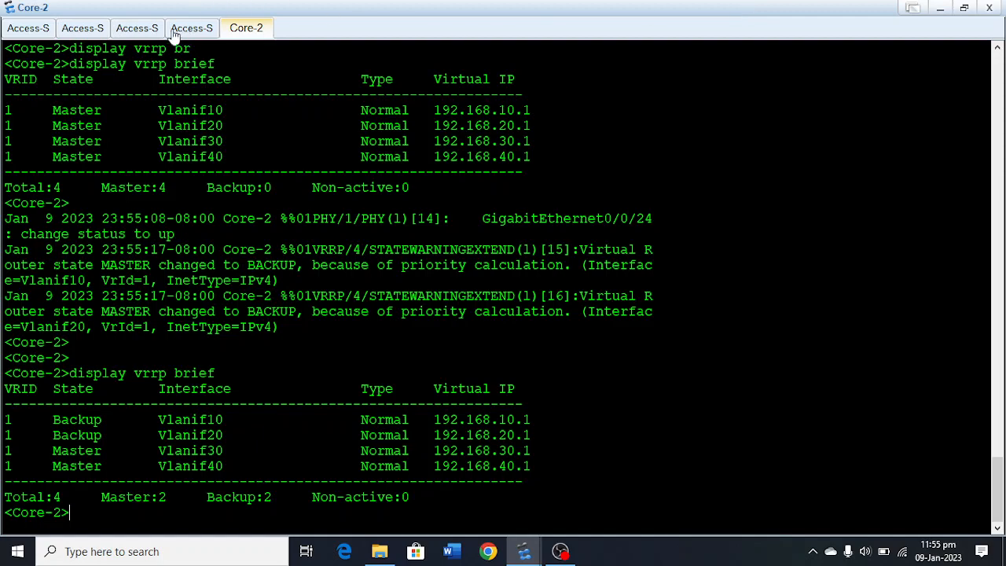
left_click(940, 13)
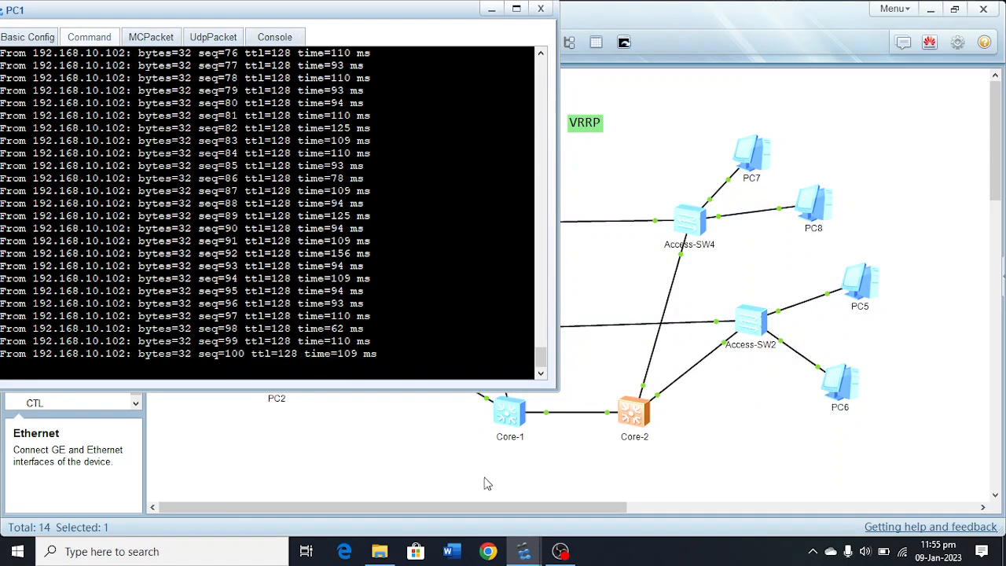
Open Core-1's command line, show its brief VRRP status with display vrrp brief, and return to the topology.
double_click(511, 422)
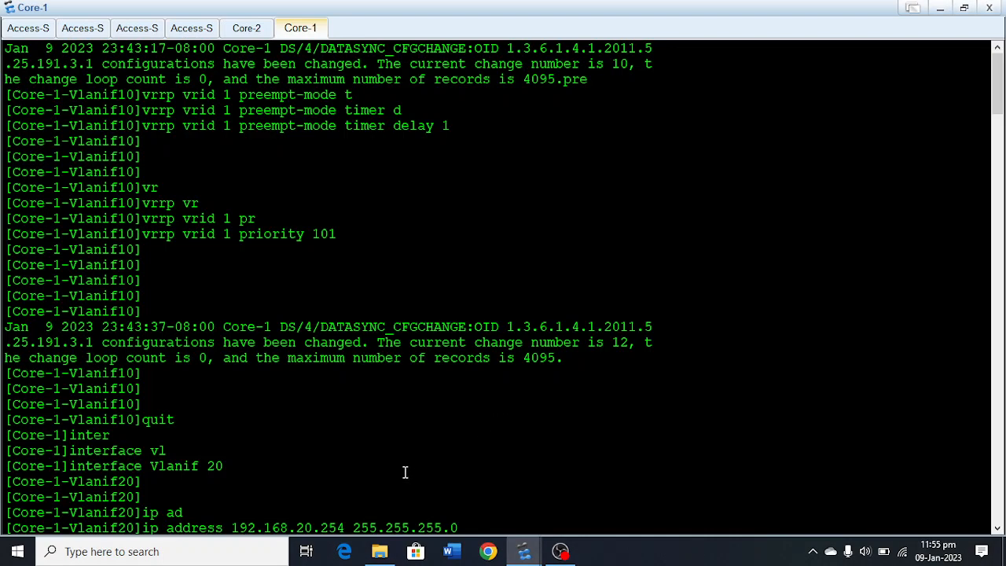
scroll(409, 476, "down", 13)
scroll(424, 483, "down", 20)
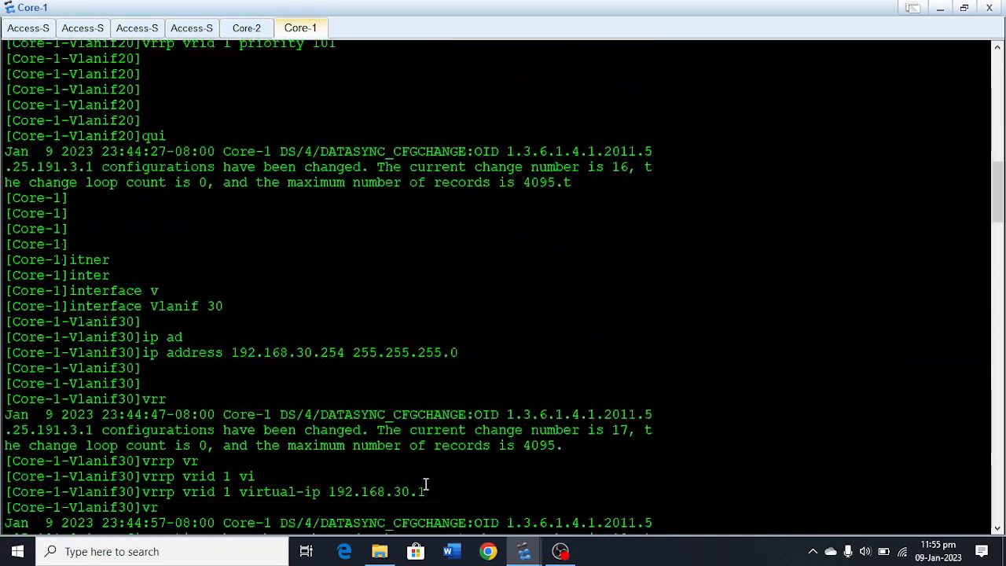
scroll(429, 489, "down", 20)
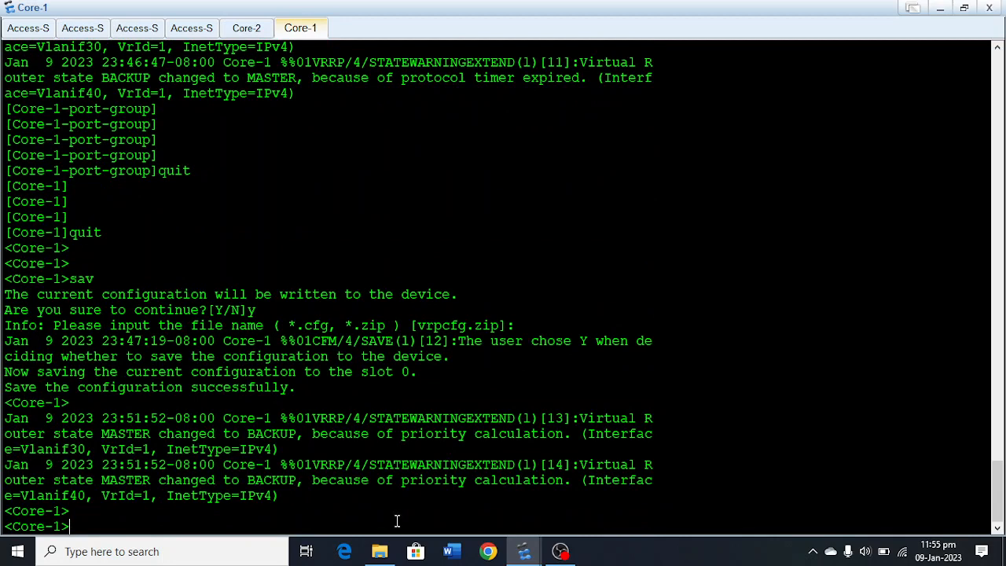
key("Return")
type("dsi")
key("Tab")
key("Tab")
key("BackSpace")
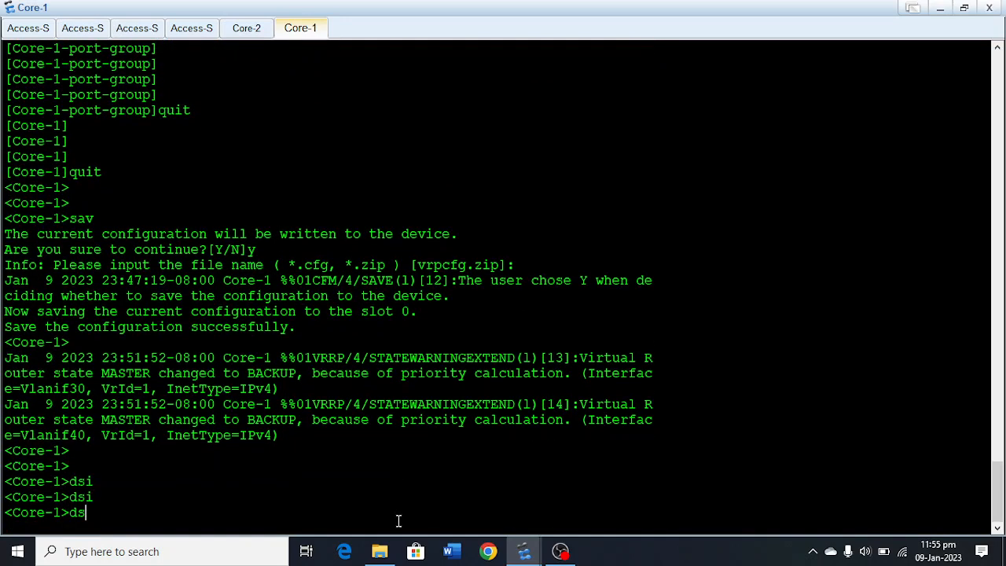
key("BackSpace")
key("BackSpace")
type("dis")
key("Tab")
type("v")
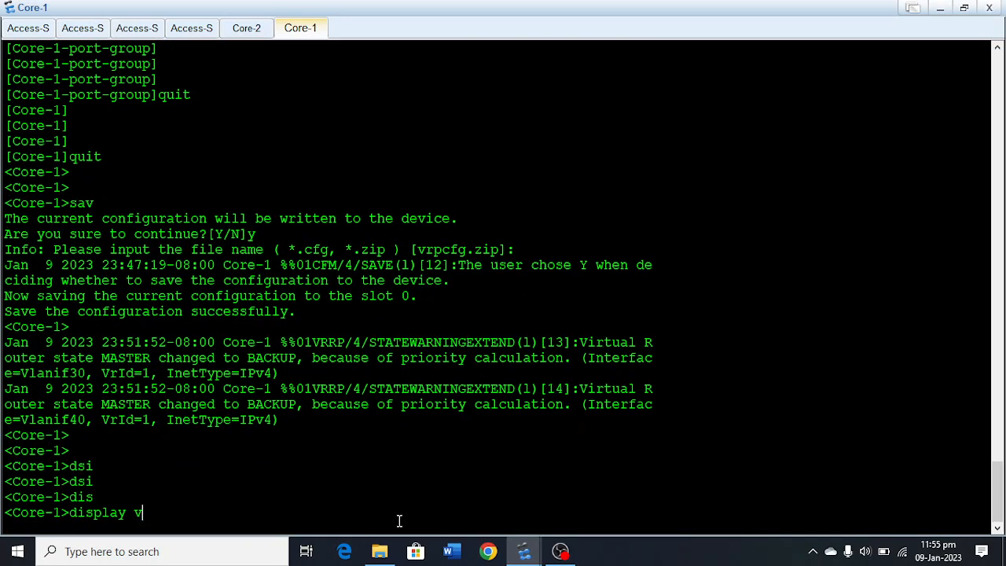
type("rr")
key("Tab")
type("br")
key("Tab")
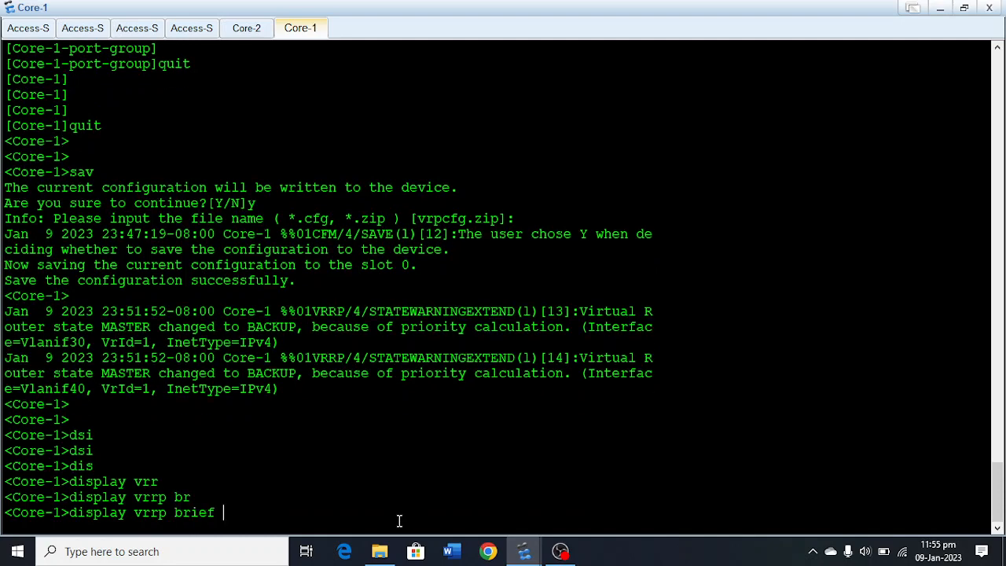
key("Return")
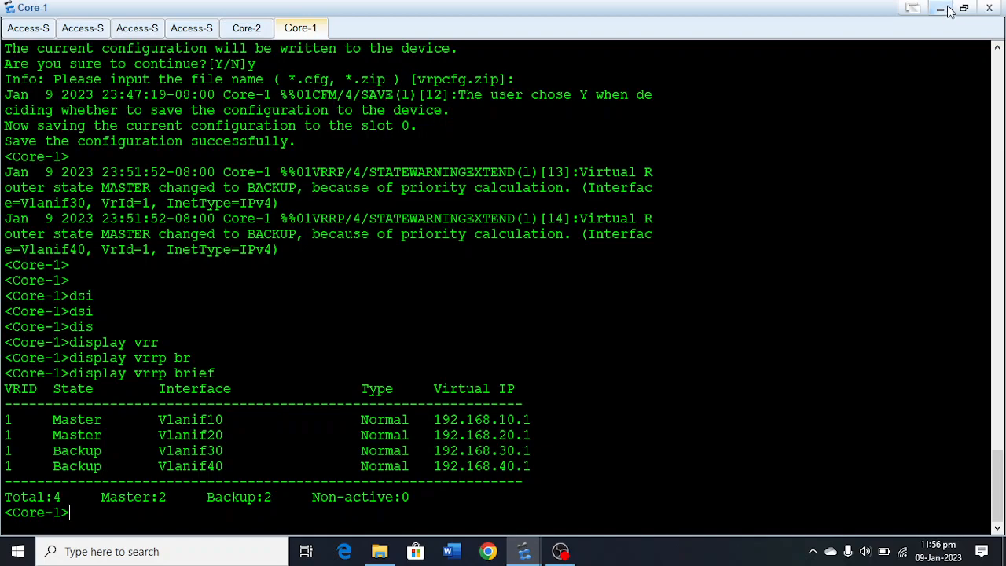
left_click(941, 10)
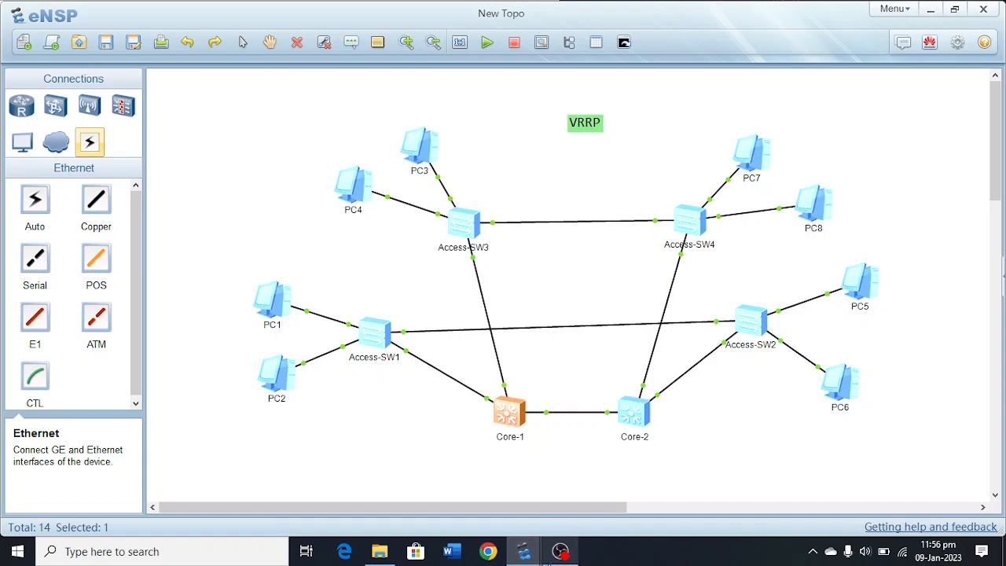
mouse_move(549, 560)
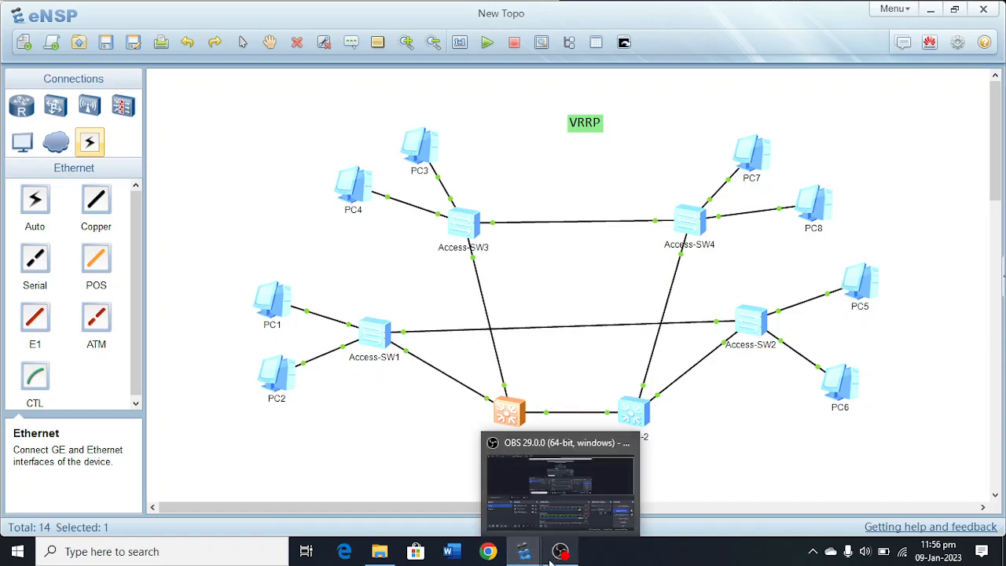